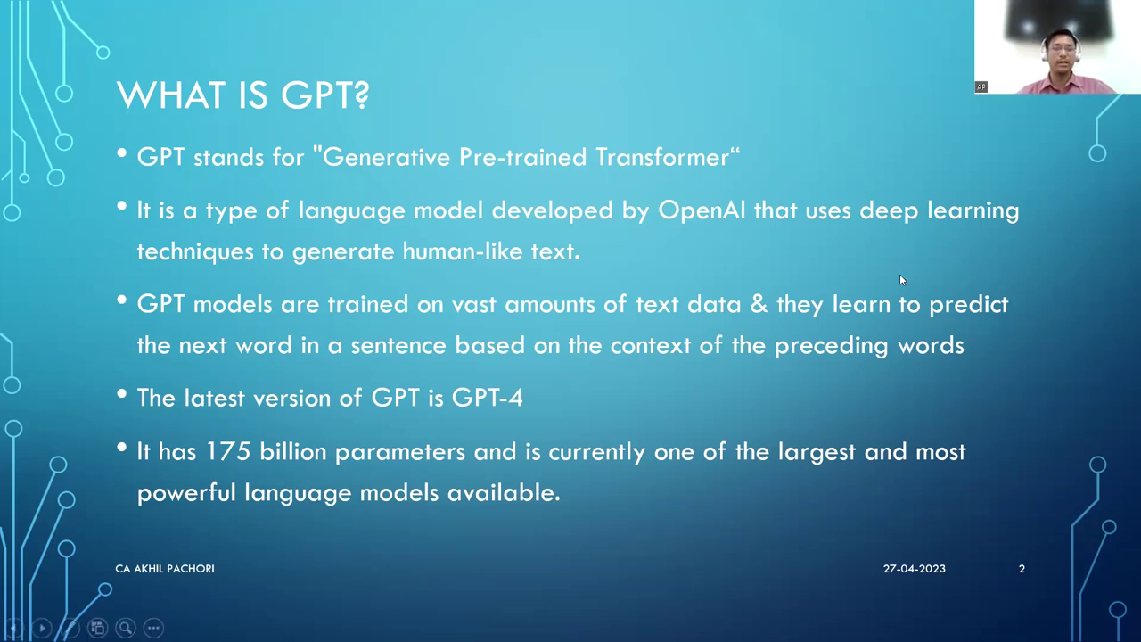
Advance the PowerPoint slideshow to the next slide with the Right arrow key
{"action": "key", "text": "Right"}
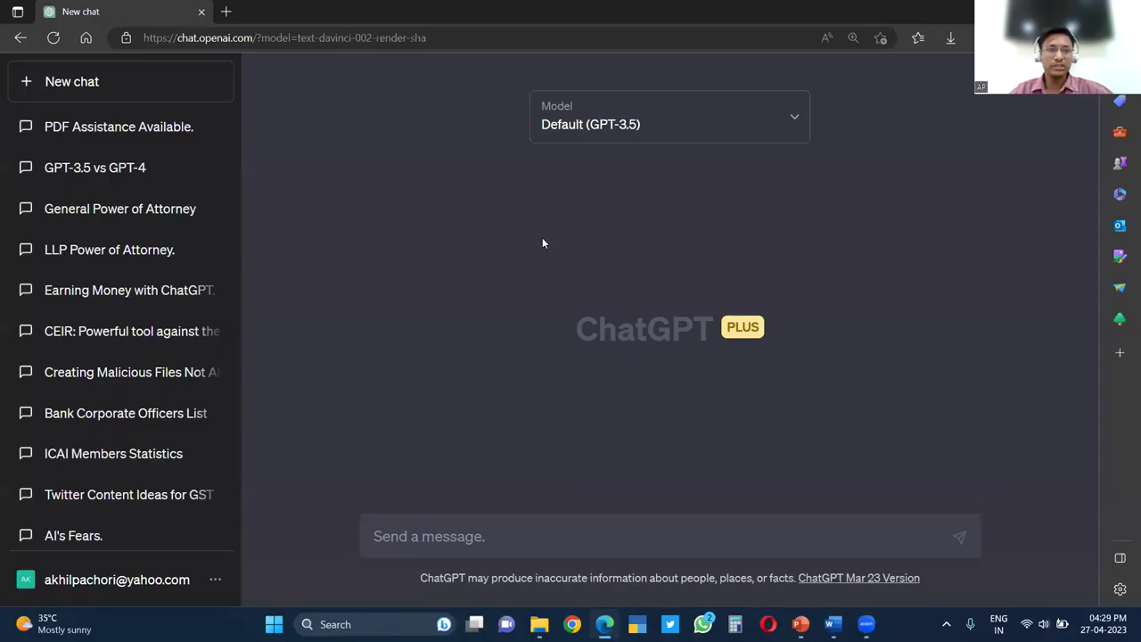
Ask ChatGPT to generate a Power of Attorney to my father while I study abroad for 3 years
{"action": "left_click", "coordinate": [522, 535]}
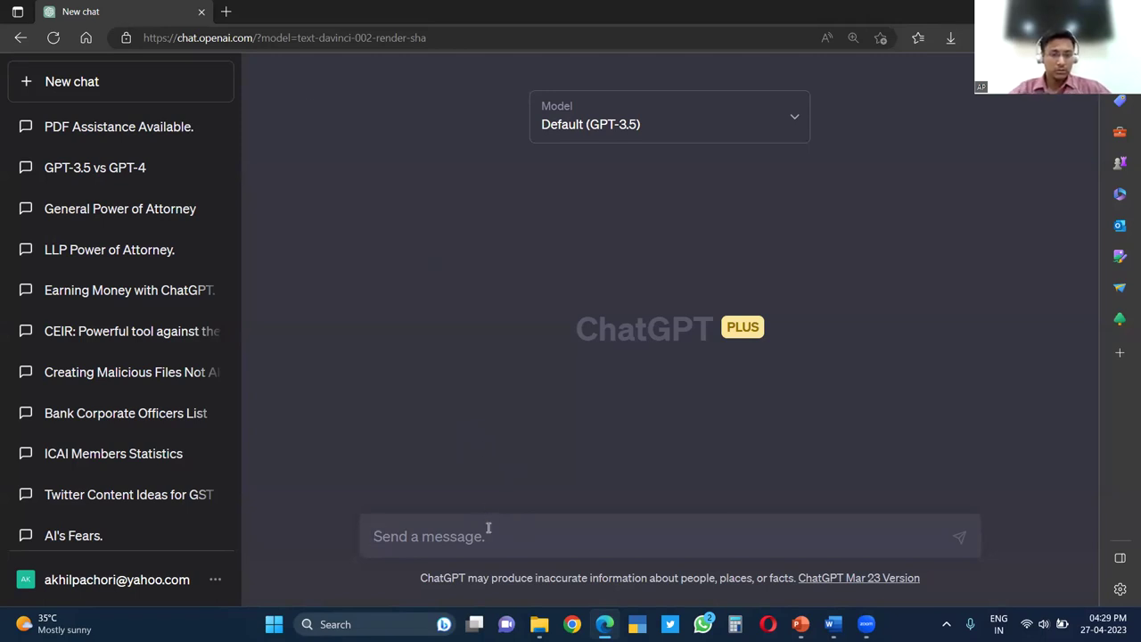
{"action": "type", "text": "Generae a"}
{"action": "key", "text": "BackSpace"}
{"action": "key", "text": "BackSpace"}
{"action": "key", "text": "BackSpace"}
{"action": "type", "text": "tw"}
{"action": "key", "text": "BackSpace"}
{"action": "key", "text": "BackSpace"}
{"action": "type", "text": "te a Power of Attorney to my"}
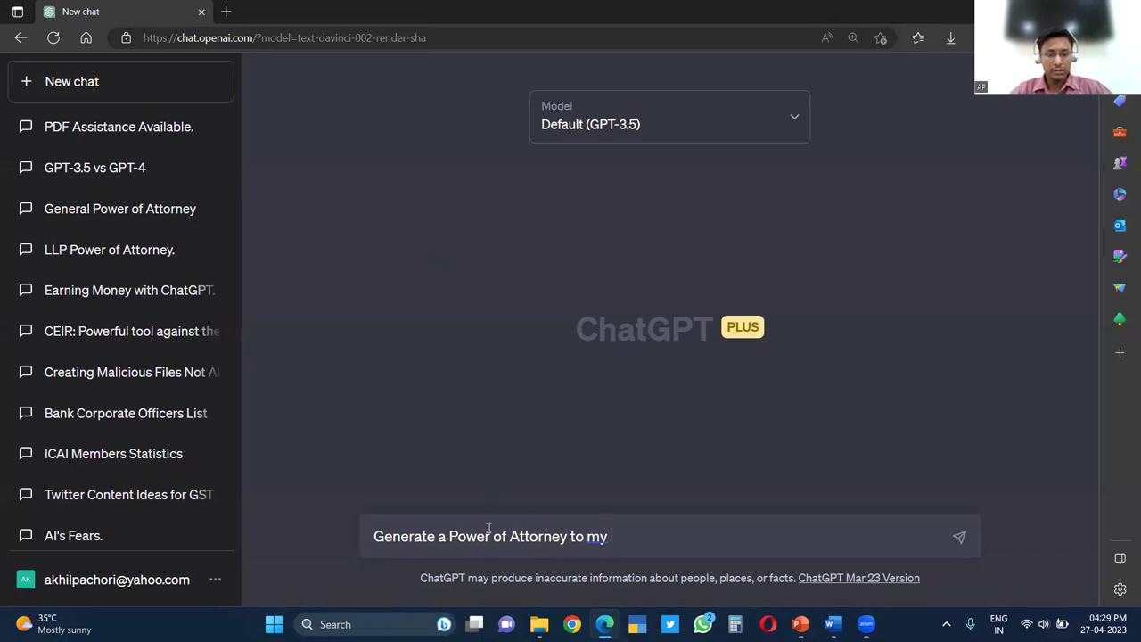
{"action": "type", "text": " Father"}
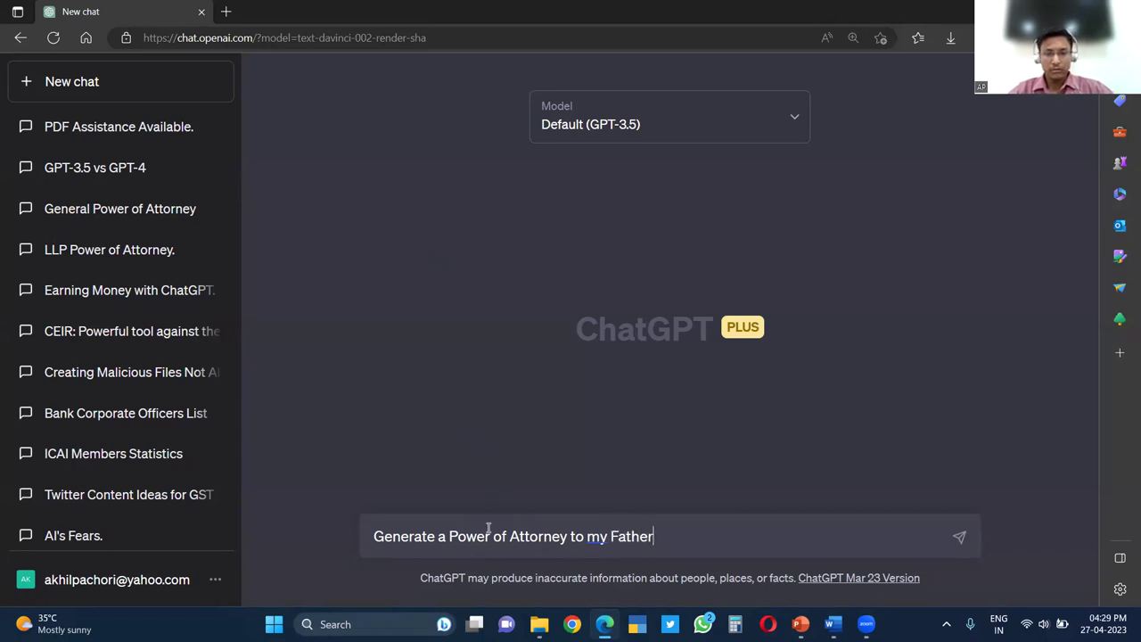
{"action": "type", "text": " for the resa"}
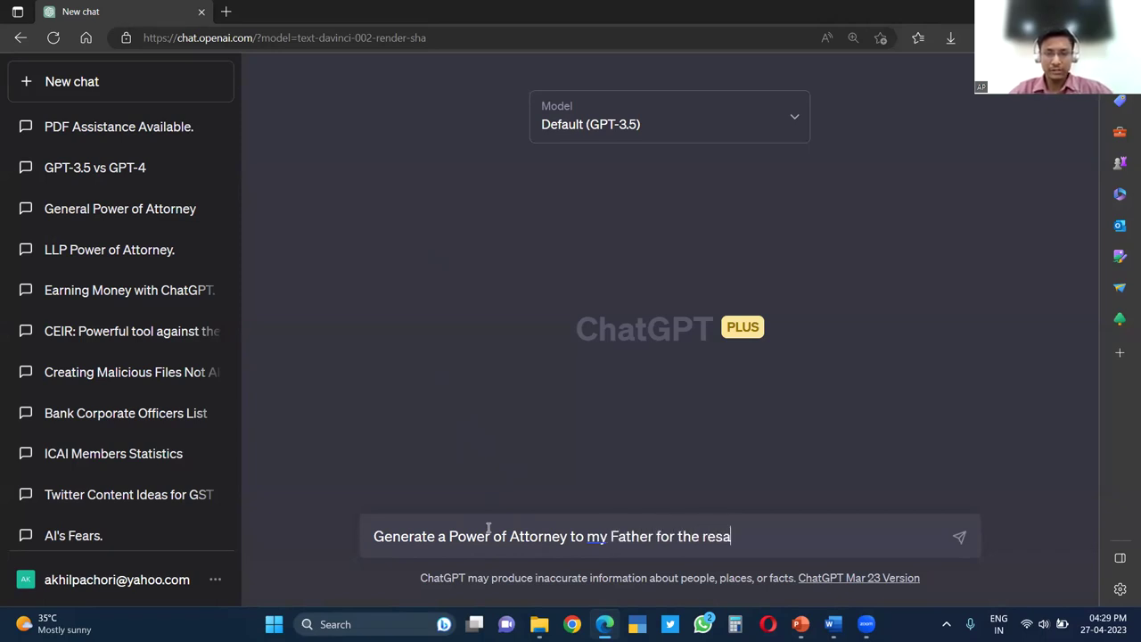
{"action": "key", "text": "BackSpace"}
{"action": "key", "text": "BackSpace"}
{"action": "type", "text": "ason that I w"}
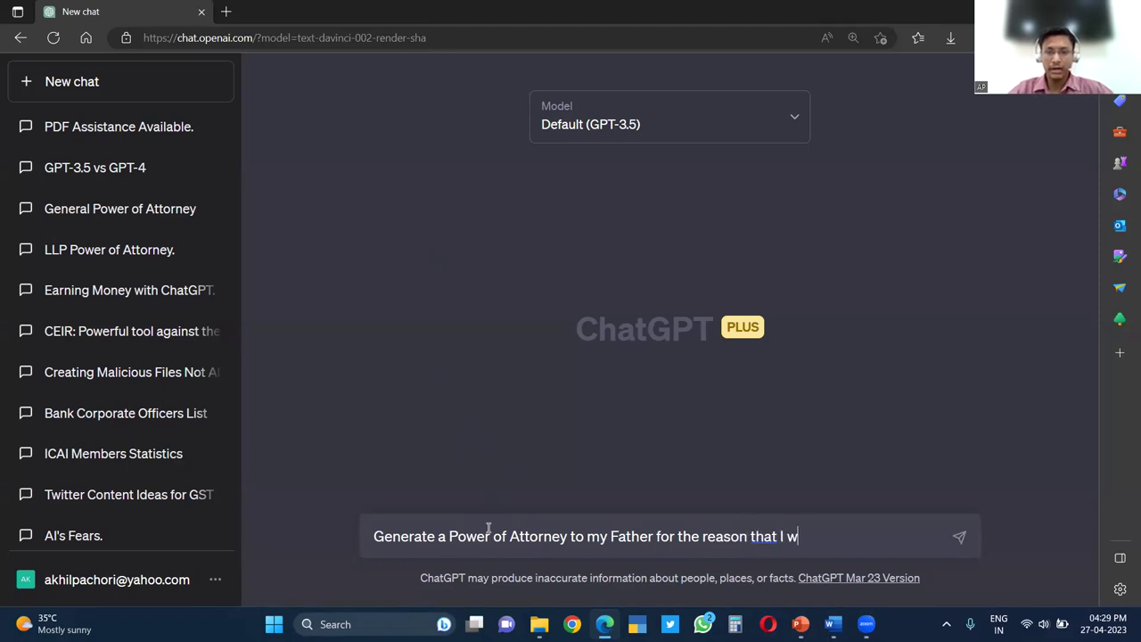
{"action": "type", "text": "ill be residing A"}
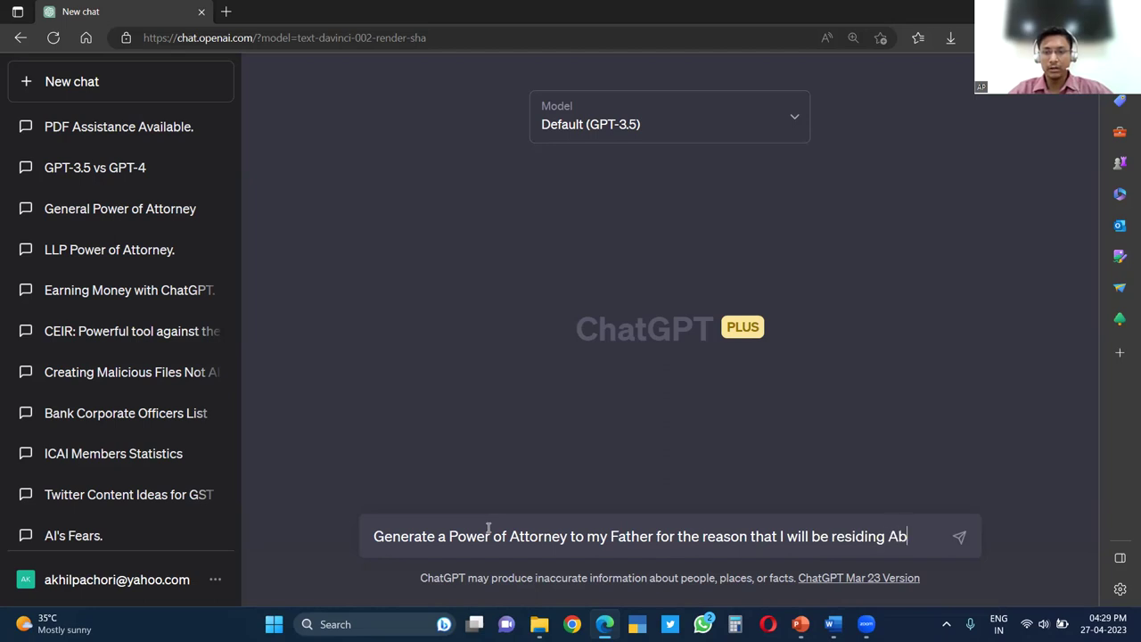
{"action": "key", "text": "BackSpace"}
{"action": "type", "text": "abroad for "}
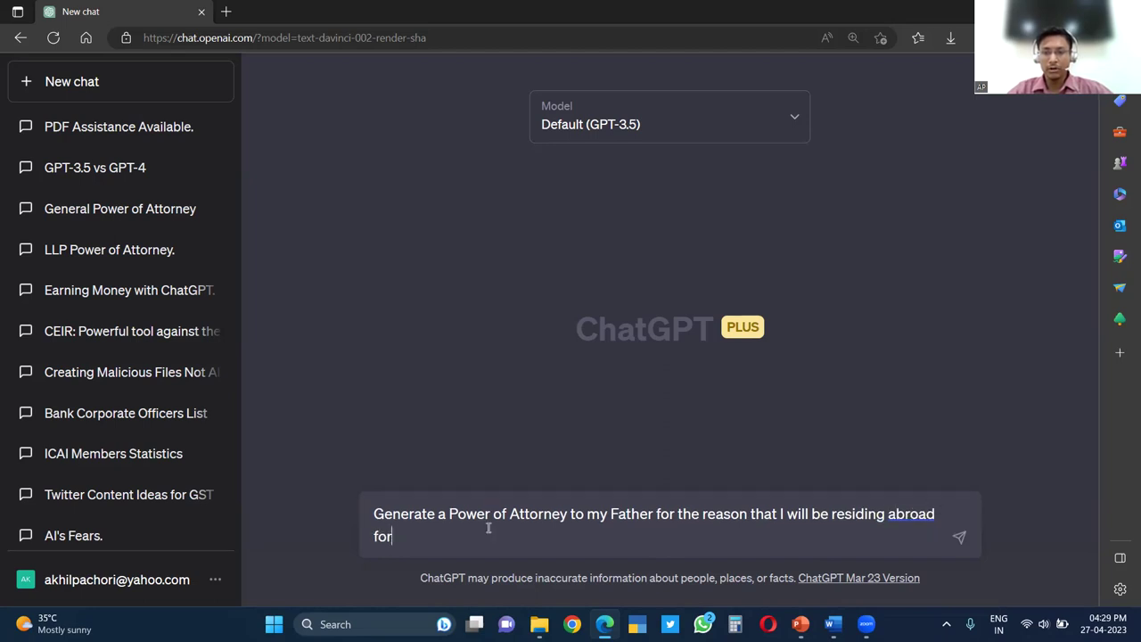
{"action": "type", "text": "3 years fo"}
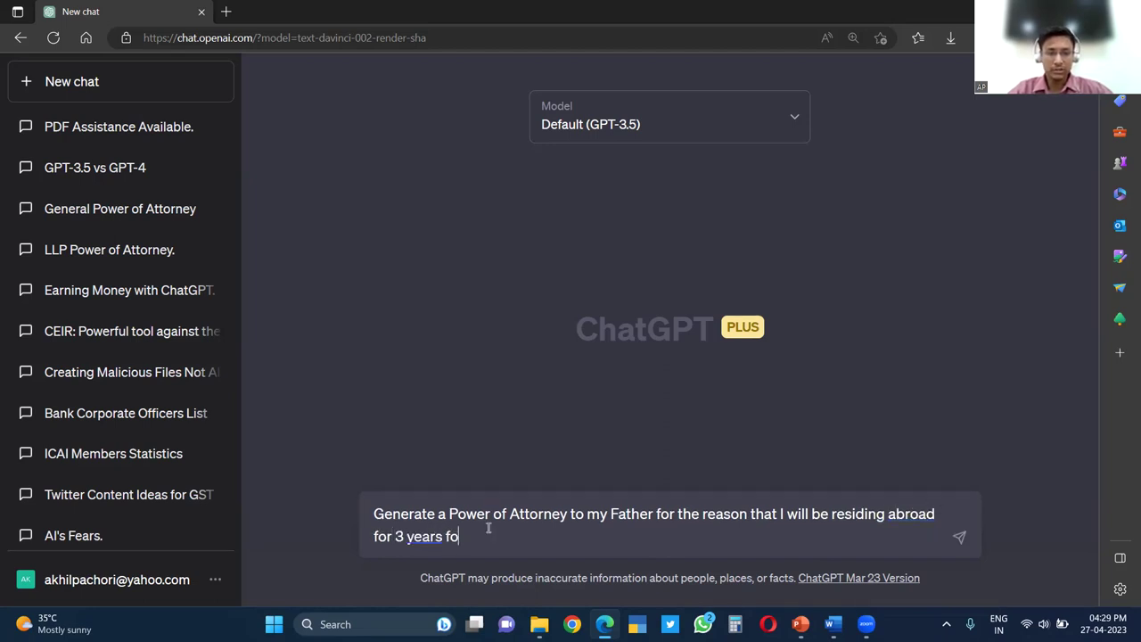
{"action": "type", "text": "r studies."}
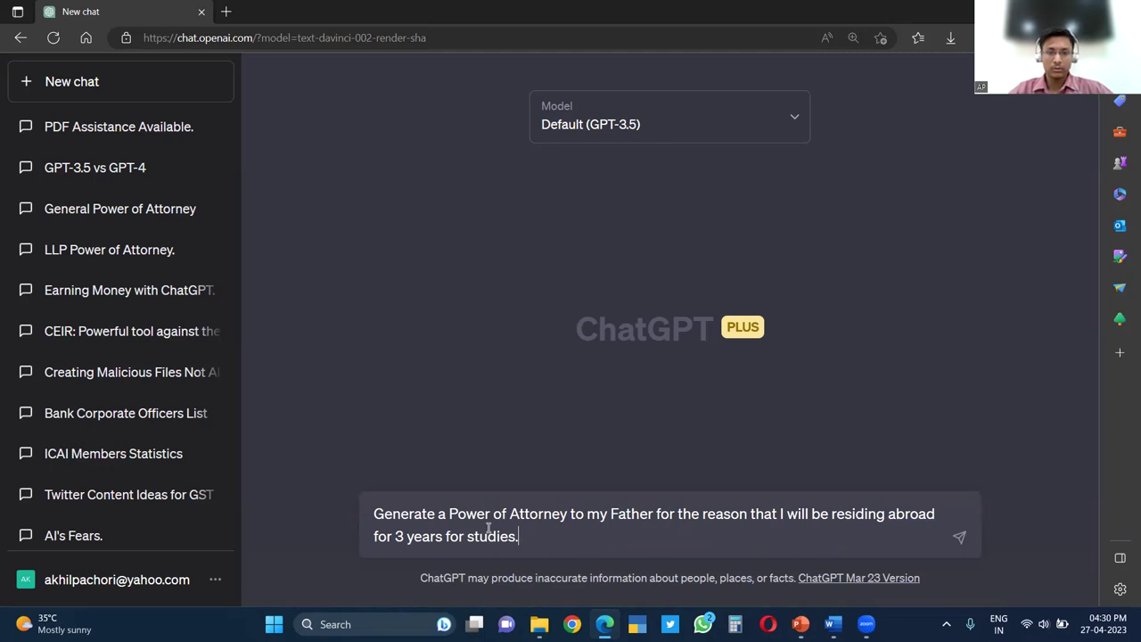
{"action": "key", "text": "Return"}
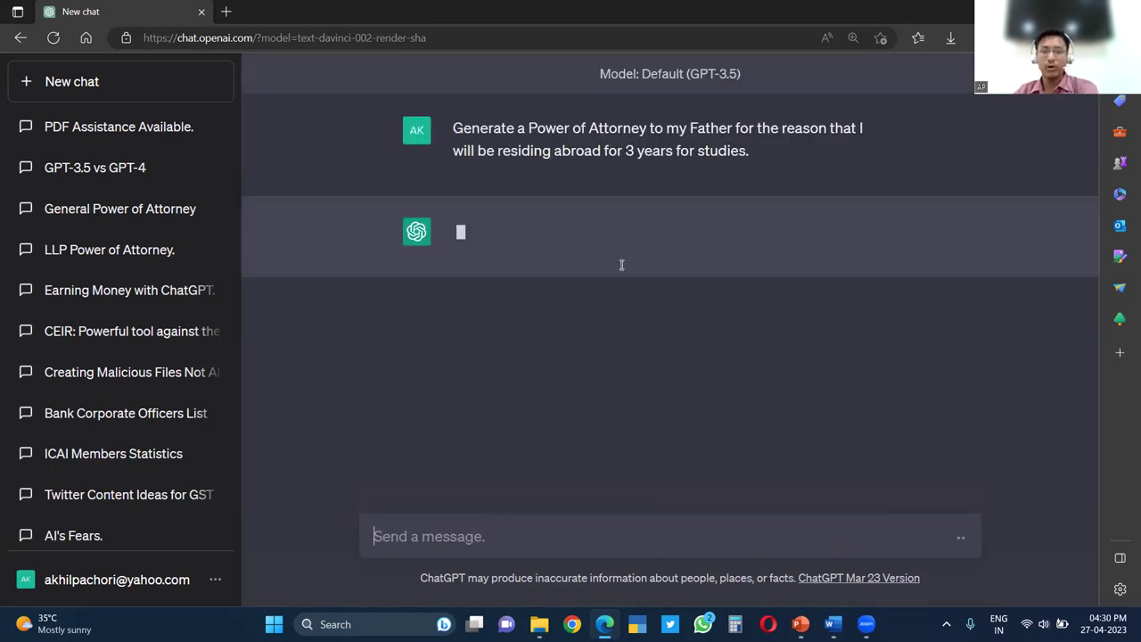
Scroll up to the prompt and back down to the draft's signature and full-name lines
{"action": "scroll", "coordinate": [638, 241], "scroll_direction": "up", "scroll_amount": 2}
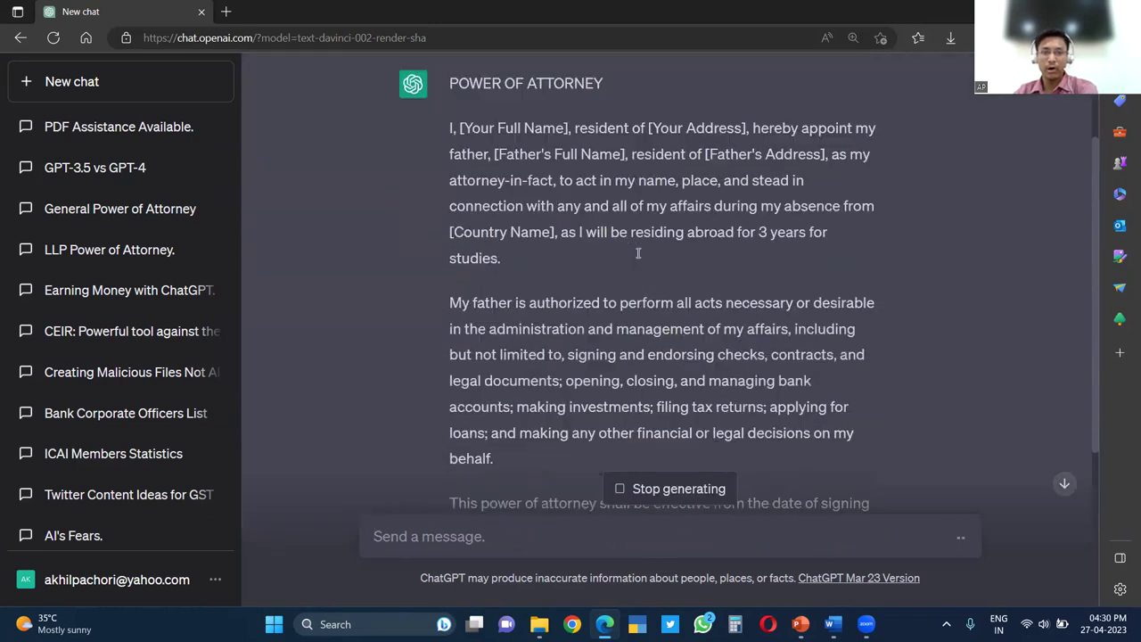
{"action": "scroll", "coordinate": [775, 244], "scroll_direction": "up", "scroll_amount": 2}
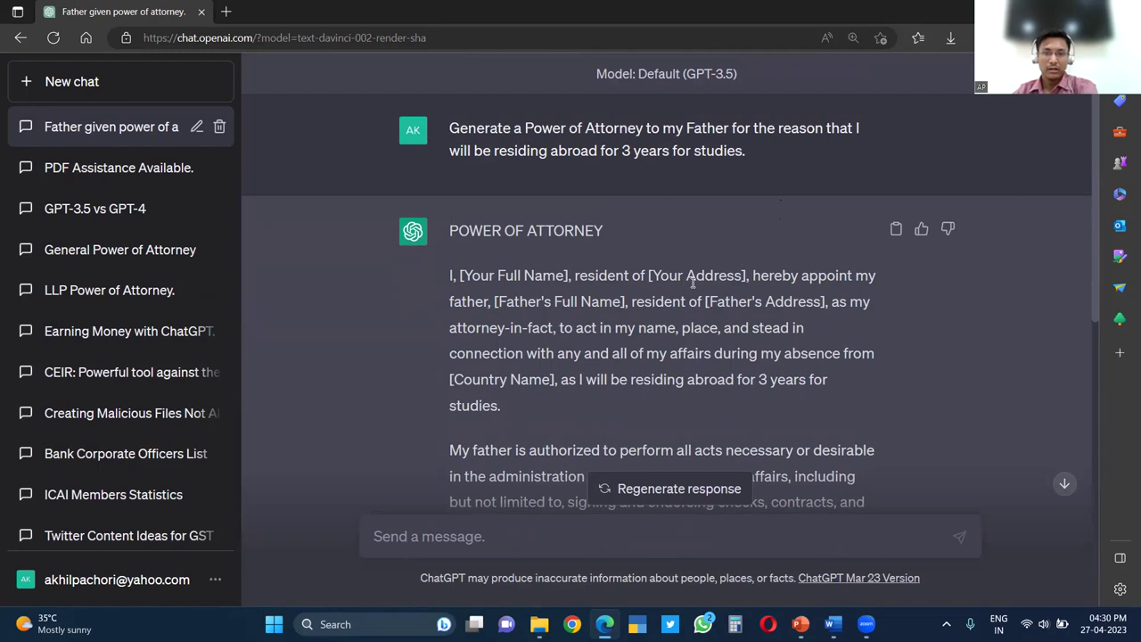
{"action": "scroll", "coordinate": [642, 232], "scroll_direction": "down", "scroll_amount": 7}
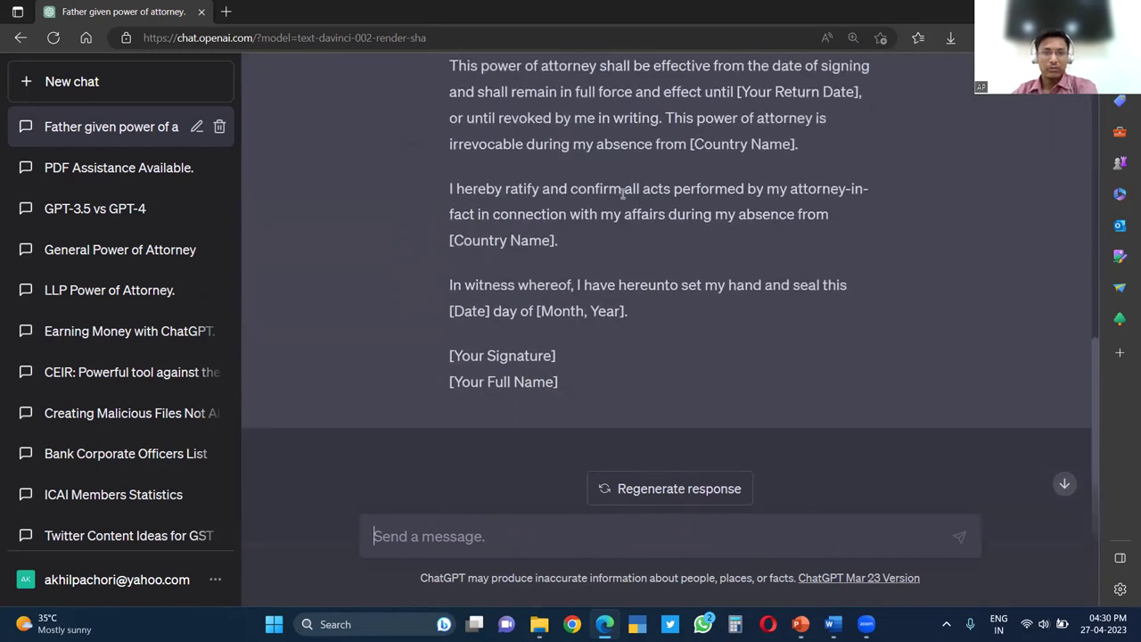
{"action": "scroll", "coordinate": [624, 190], "scroll_direction": "up", "scroll_amount": 2}
{"action": "scroll", "coordinate": [696, 189], "scroll_direction": "down", "scroll_amount": 2}
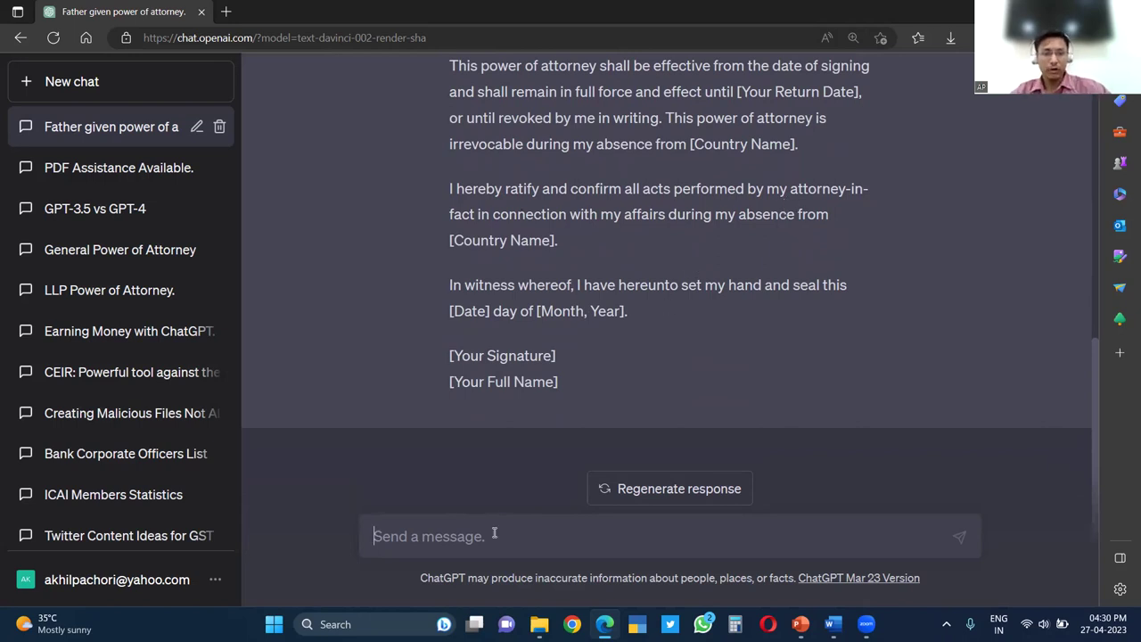
Send 'Prepare a more detailed Power of Attorney more than 1000 words' to ChatGPT
{"action": "type", "text": "Pre"}
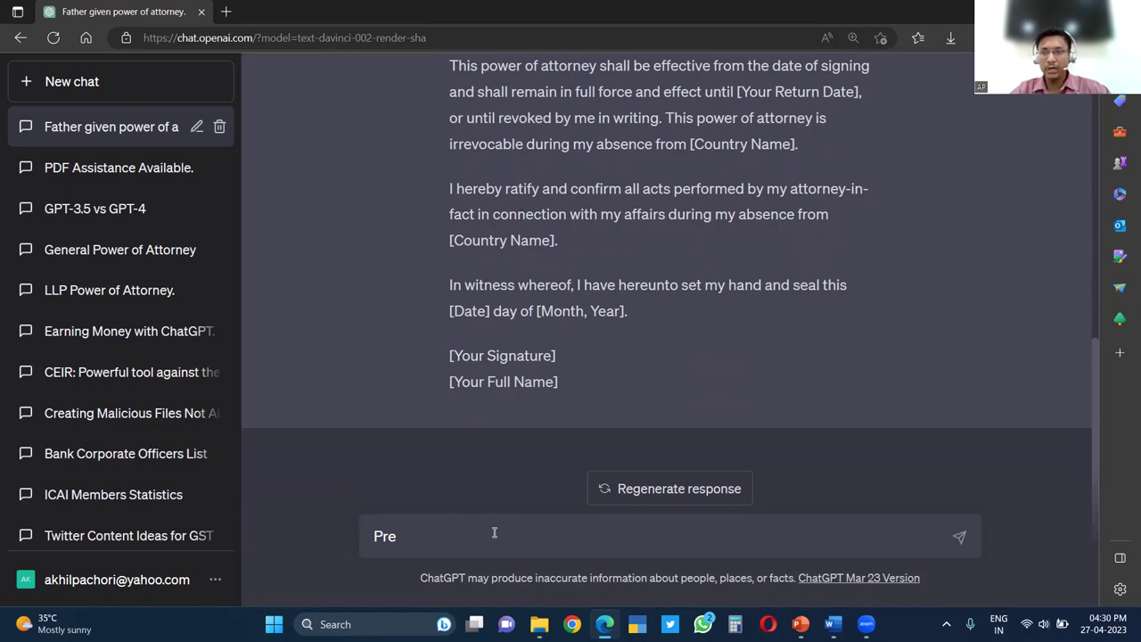
{"action": "type", "text": "pare a more detailed "}
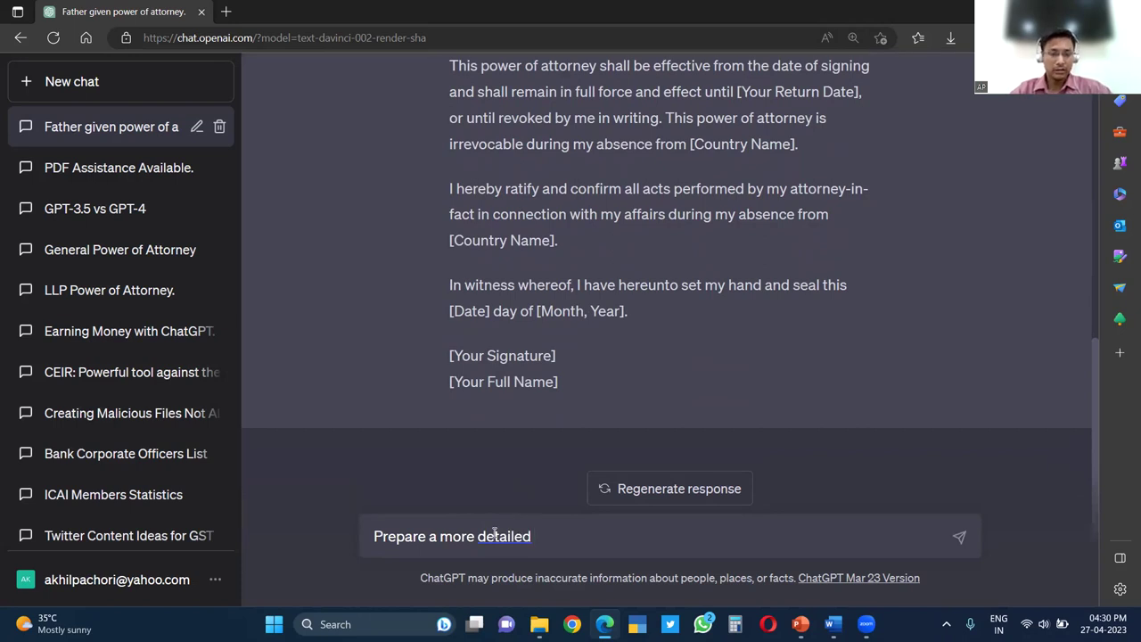
{"action": "type", "text": "Power of A"}
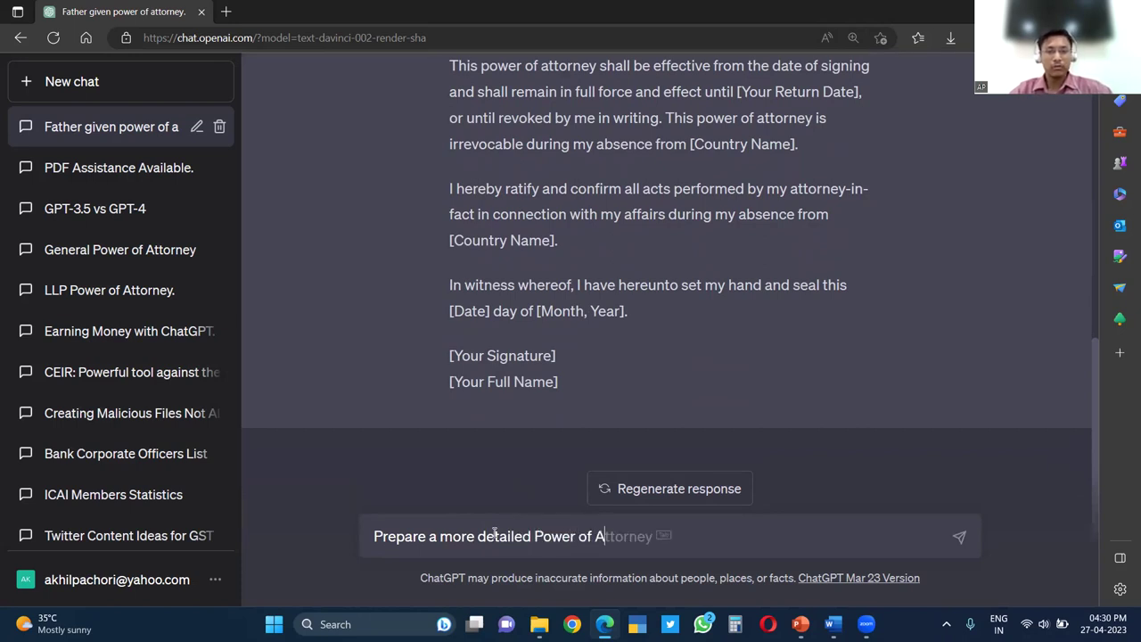
{"action": "type", "text": "ttorney for"}
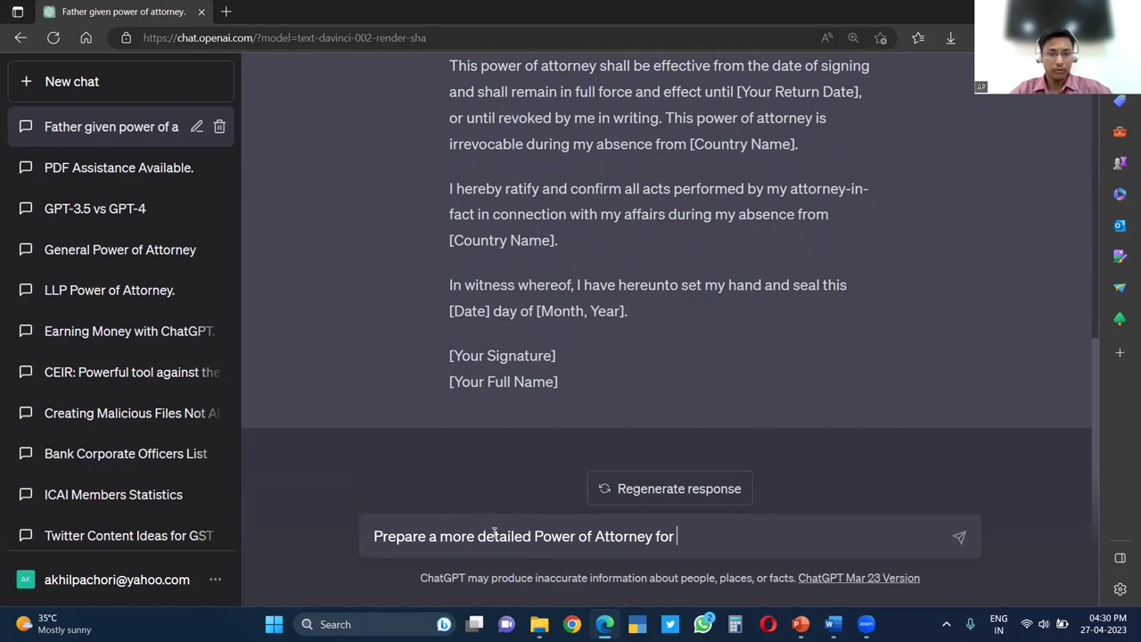
{"action": "type", "text": "10"}
{"action": "key", "text": "BackSpace"}
{"action": "key", "text": "BackSpace"}
{"action": "key", "text": "BackSpace"}
{"action": "type", "text": "more thatn"}
{"action": "key", "text": "BackSpace"}
{"action": "key", "text": "BackSpace"}
{"action": "type", "text": "n 1500"}
{"action": "key", "text": "BackSpace"}
{"action": "key", "text": "BackSpace"}
{"action": "key", "text": "BackSpace"}
{"action": "type", "text": "1000 words"}
{"action": "key", "text": "Return"}
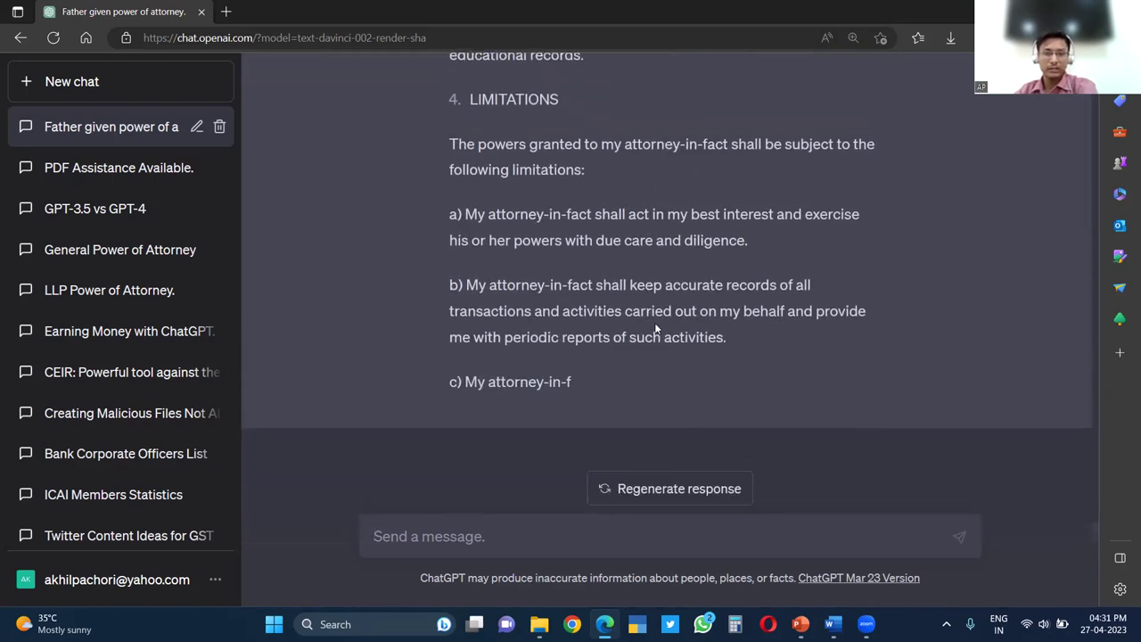
{"action": "type", "text": "continued"}
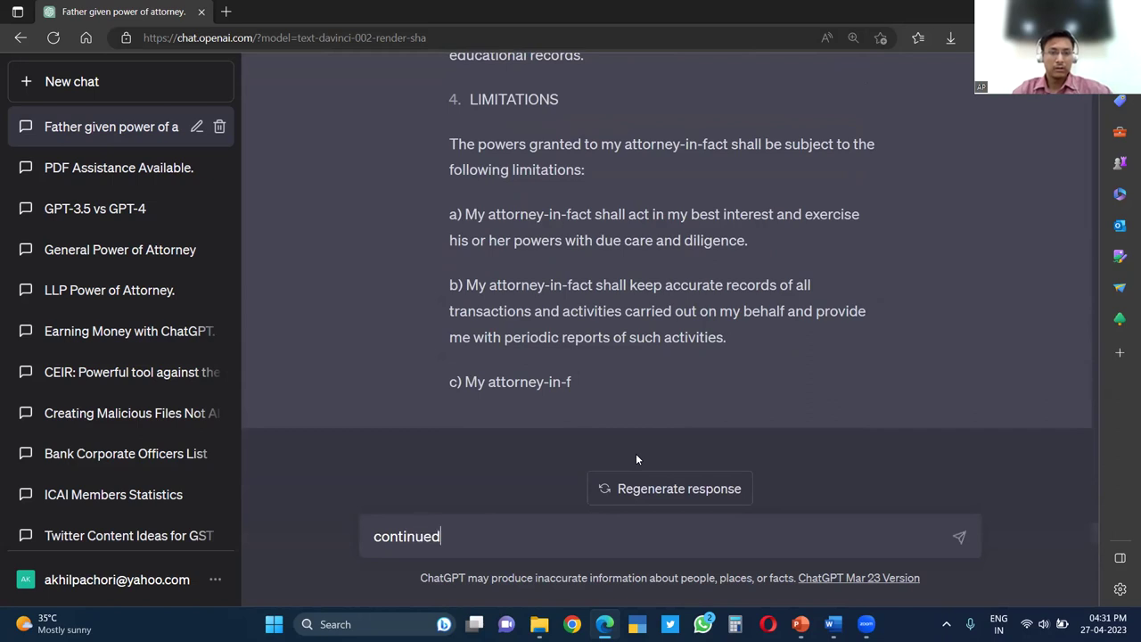
{"action": "key", "text": "Return"}
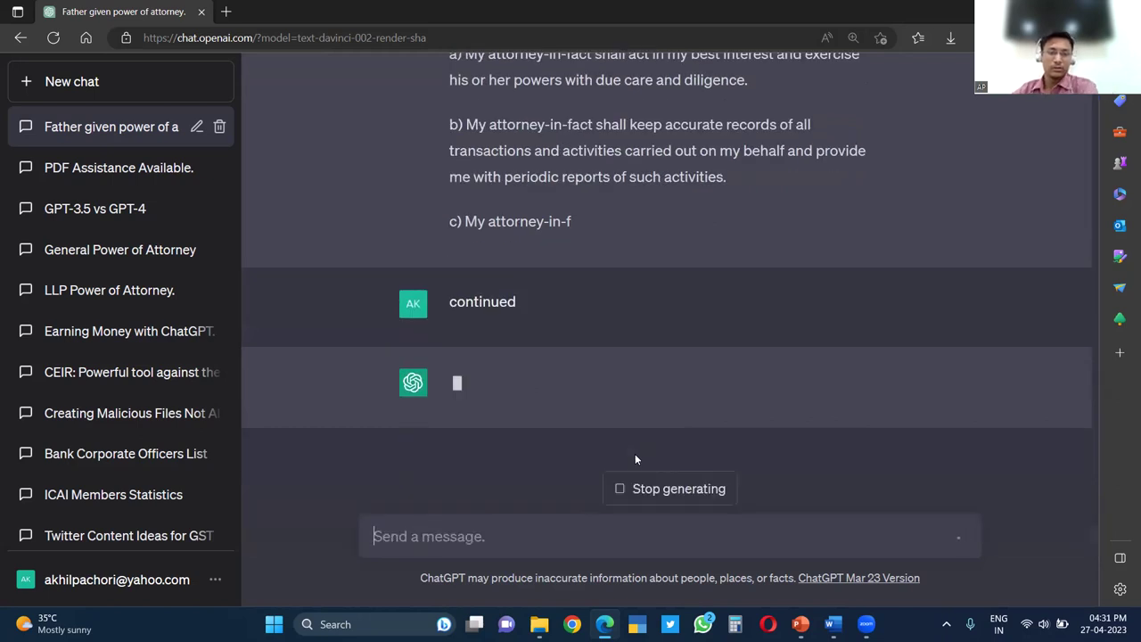
{"action": "scroll", "coordinate": [642, 406], "scroll_direction": "up", "scroll_amount": 15}
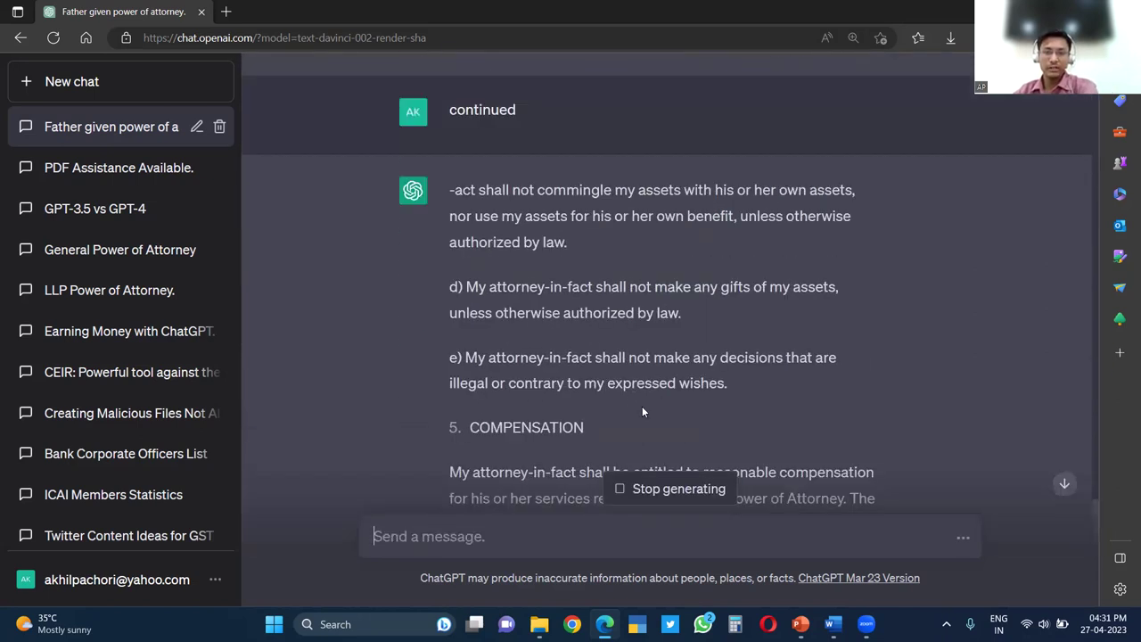
{"action": "scroll", "coordinate": [665, 427], "scroll_direction": "up", "scroll_amount": 10}
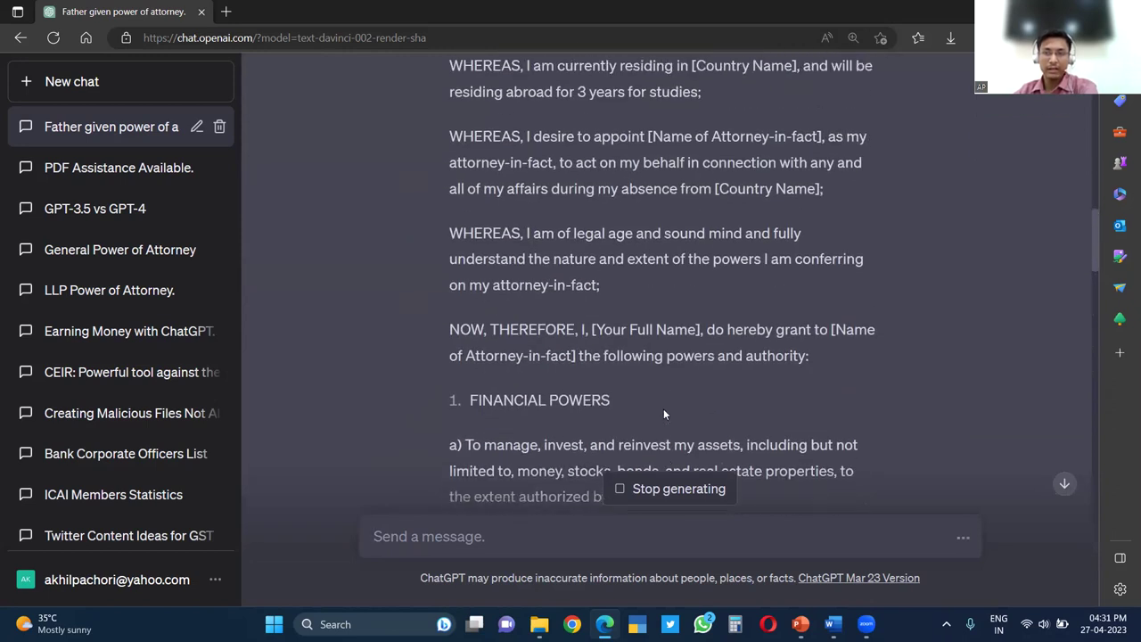
{"action": "scroll", "coordinate": [667, 356], "scroll_direction": "up", "scroll_amount": 3}
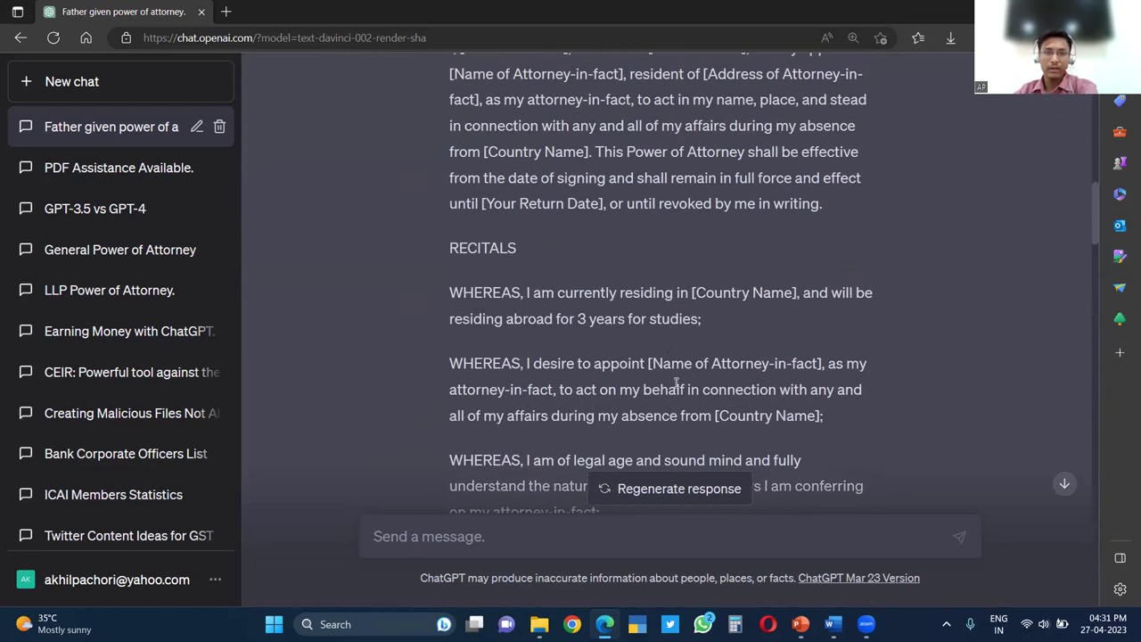
{"action": "scroll", "coordinate": [651, 392], "scroll_direction": "up", "scroll_amount": 10}
{"action": "scroll", "coordinate": [639, 423], "scroll_direction": "down", "scroll_amount": 10}
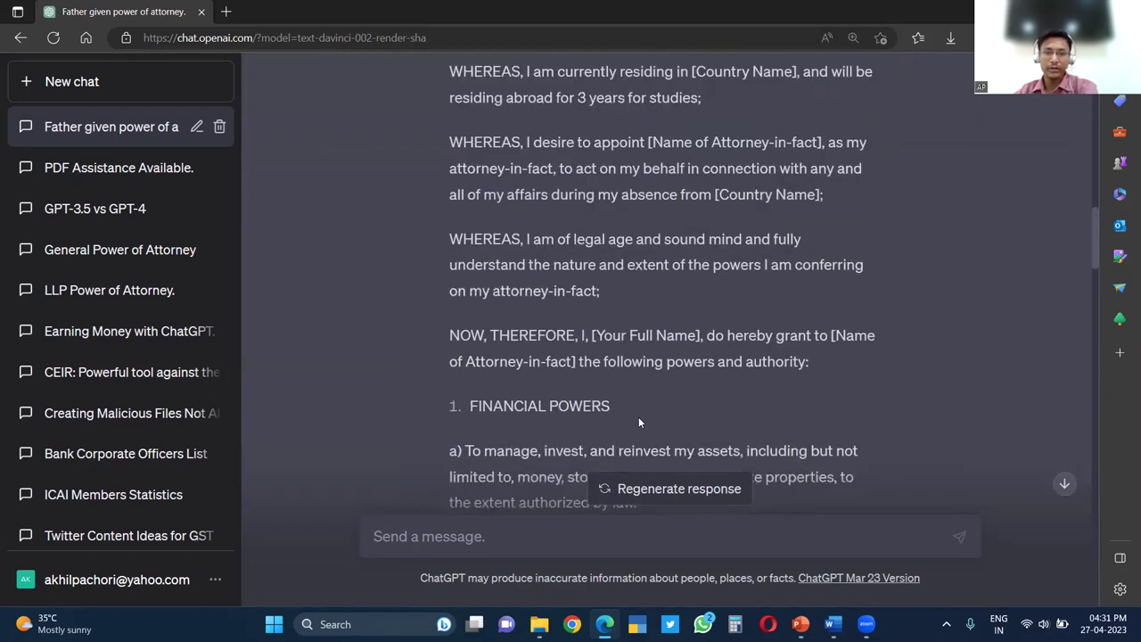
{"action": "scroll", "coordinate": [633, 423], "scroll_direction": "down", "scroll_amount": 5}
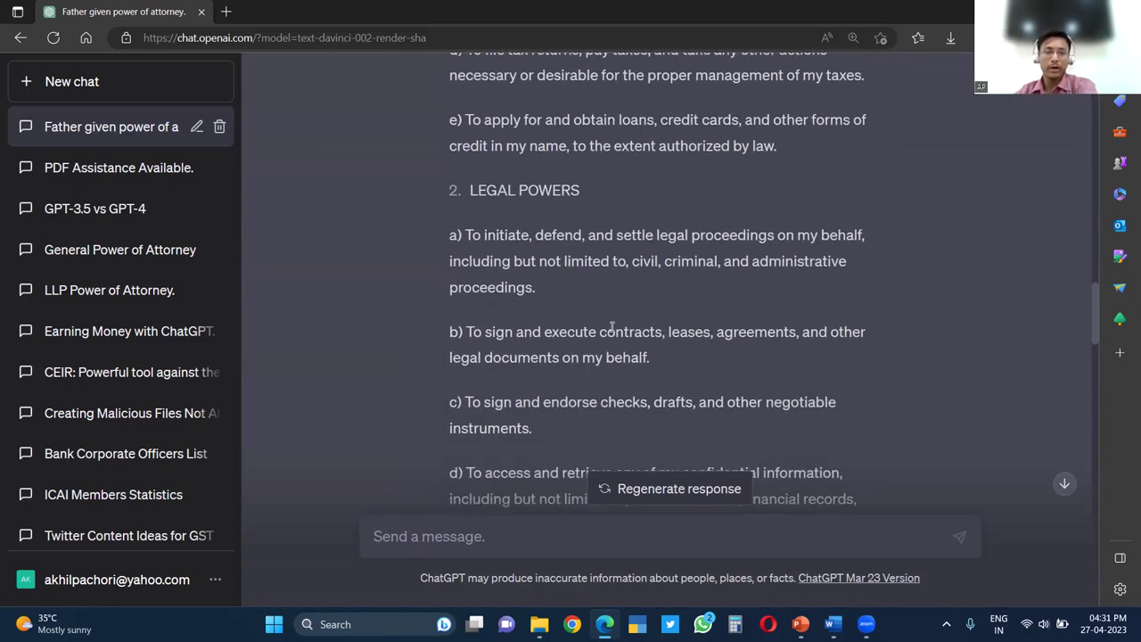
{"action": "scroll", "coordinate": [612, 285], "scroll_direction": "down", "scroll_amount": 2}
{"action": "scroll", "coordinate": [610, 289], "scroll_direction": "down", "scroll_amount": 4}
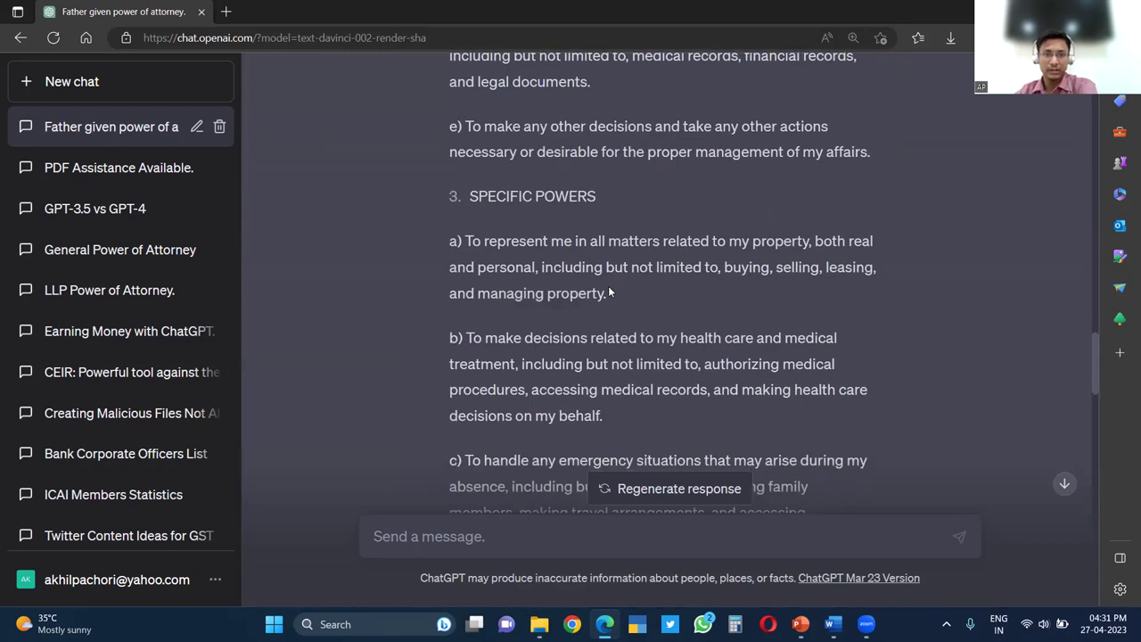
{"action": "scroll", "coordinate": [607, 292], "scroll_direction": "down", "scroll_amount": 7}
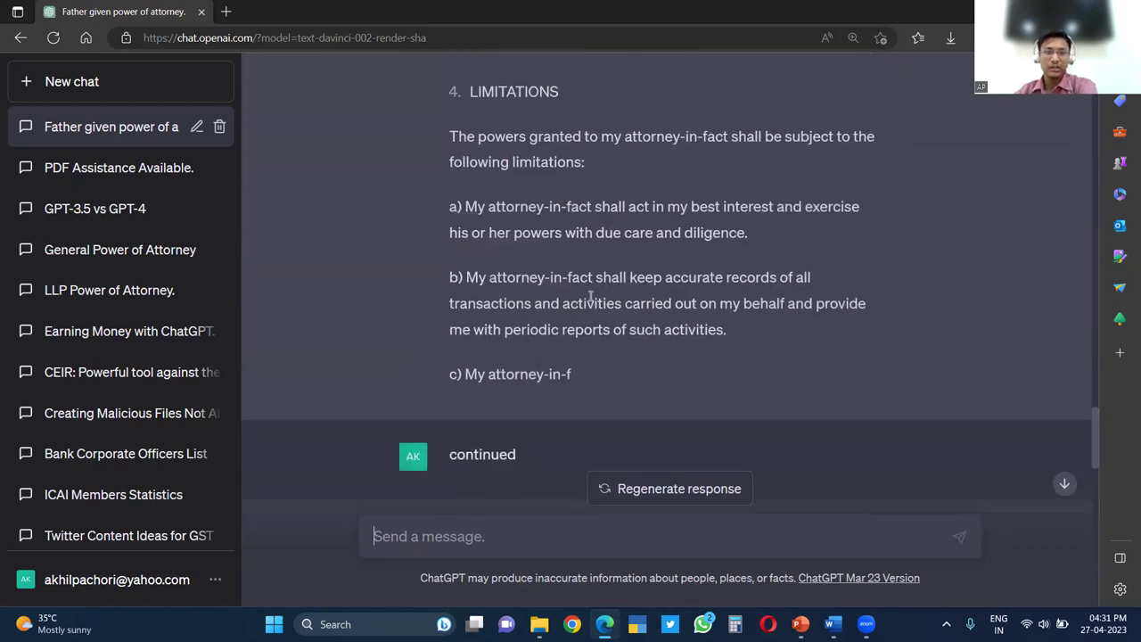
{"action": "scroll", "coordinate": [589, 307], "scroll_direction": "down", "scroll_amount": 5}
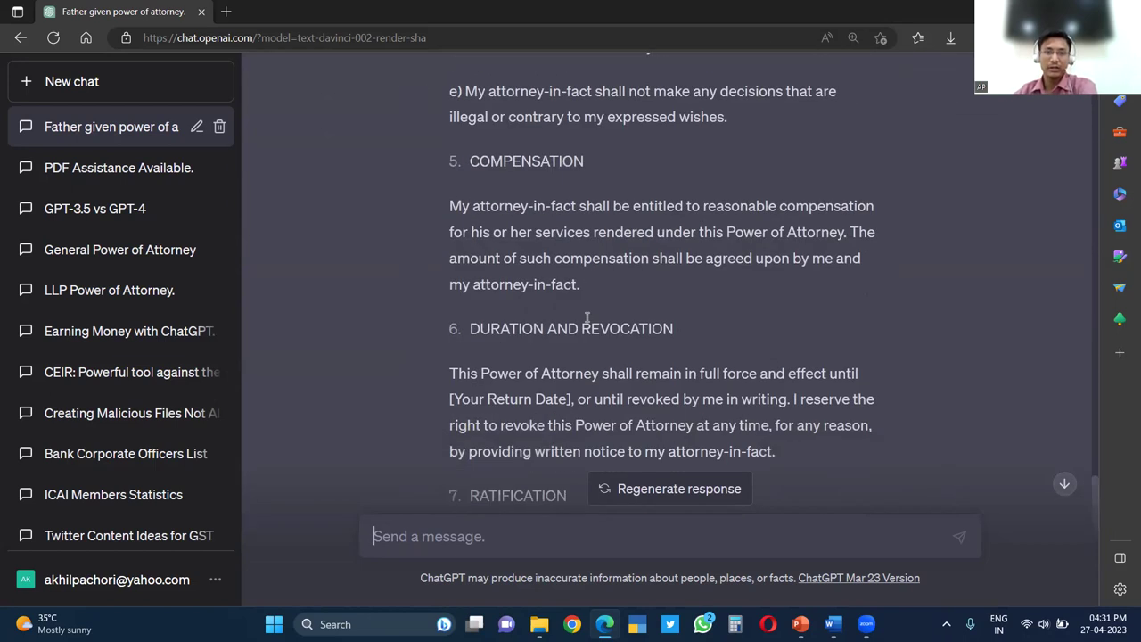
{"action": "scroll", "coordinate": [585, 295], "scroll_direction": "down", "scroll_amount": 6}
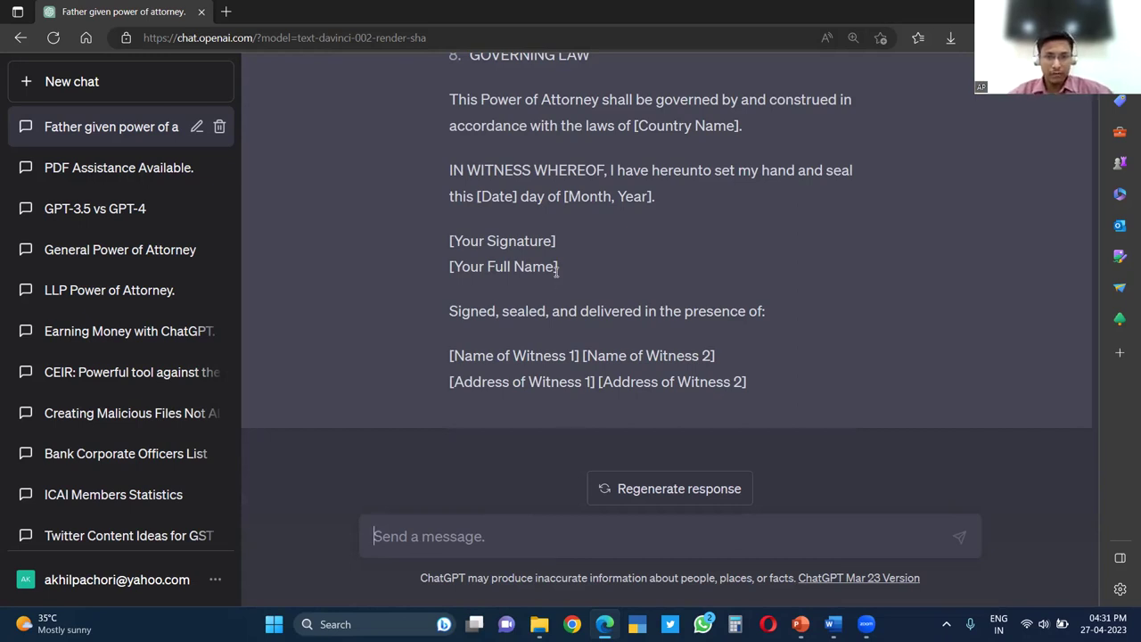
{"action": "mouse_move", "coordinate": [556, 267]}
{"action": "left_mouse_down"}
{"action": "mouse_move", "coordinate": [455, 266]}
{"action": "mouse_move", "coordinate": [451, 252]}
{"action": "mouse_move", "coordinate": [558, 242]}
{"action": "mouse_move", "coordinate": [561, 279]}
{"action": "left_mouse_up"}
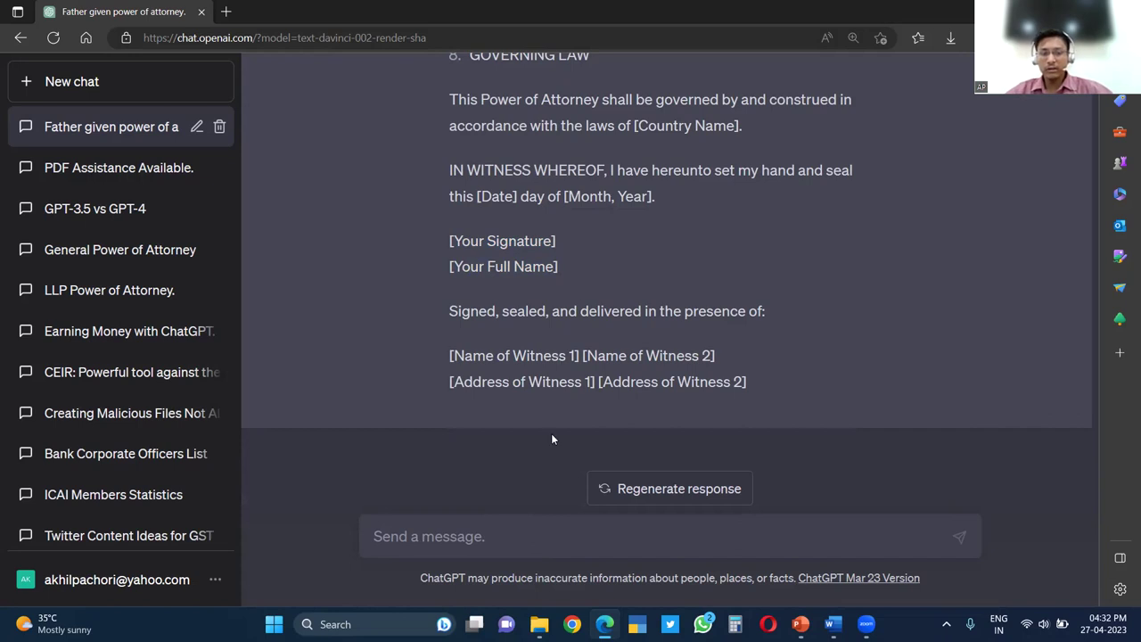
Give ChatGPT your and your father's full names, then ask it to draft the Power of Attorney accordingly
{"action": "type", "text": "My"}
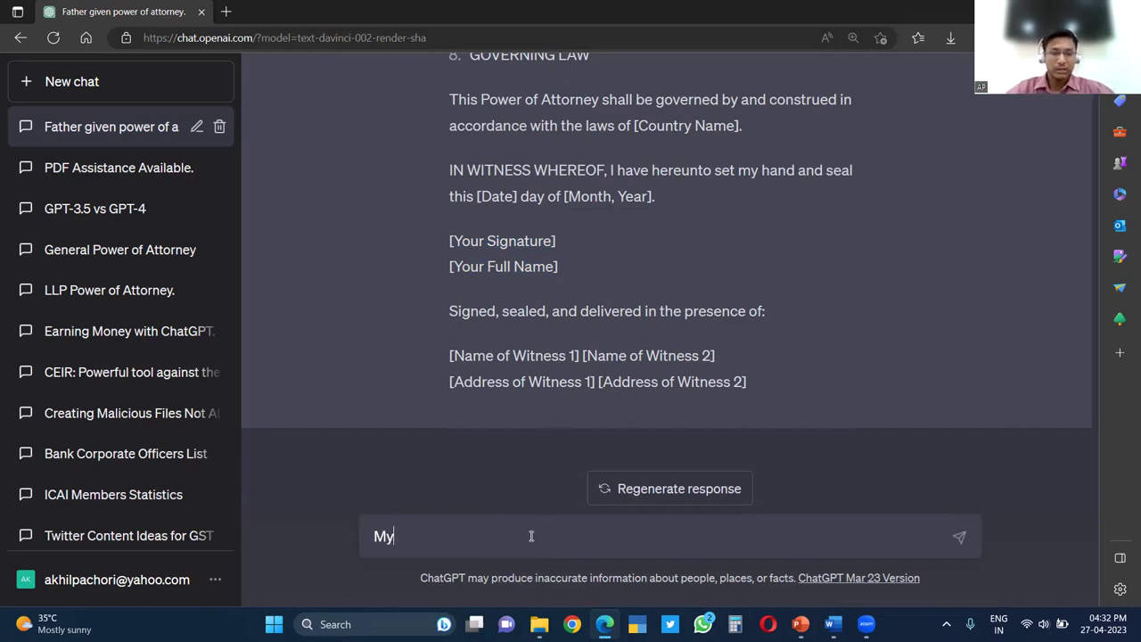
{"action": "type", "text": " name is Akhil"}
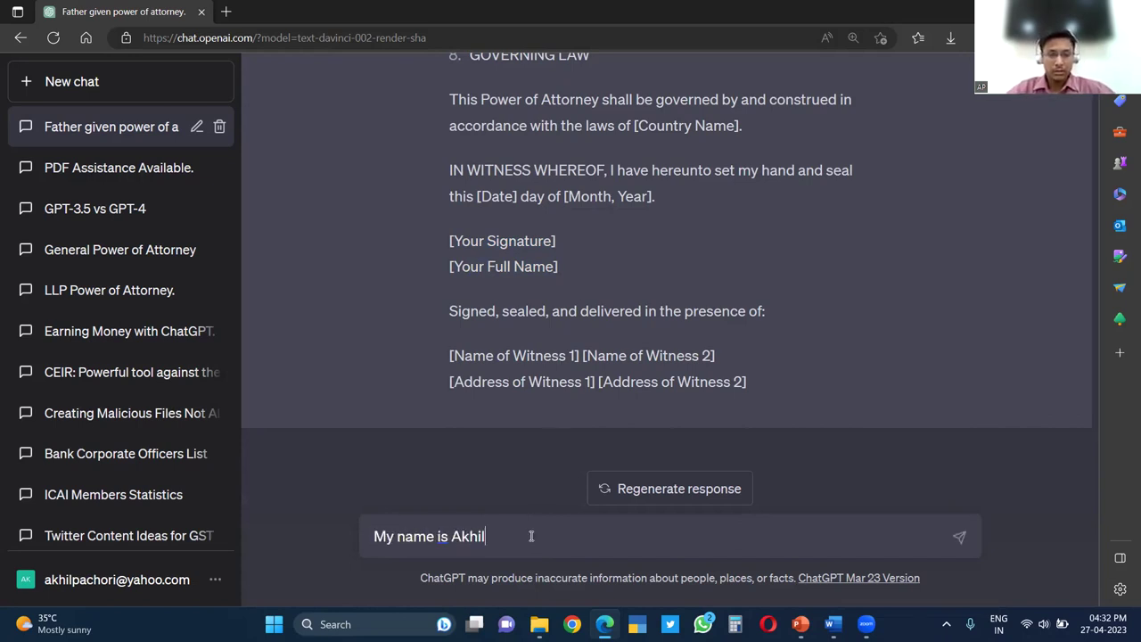
{"action": "type", "text": " Pachori "}
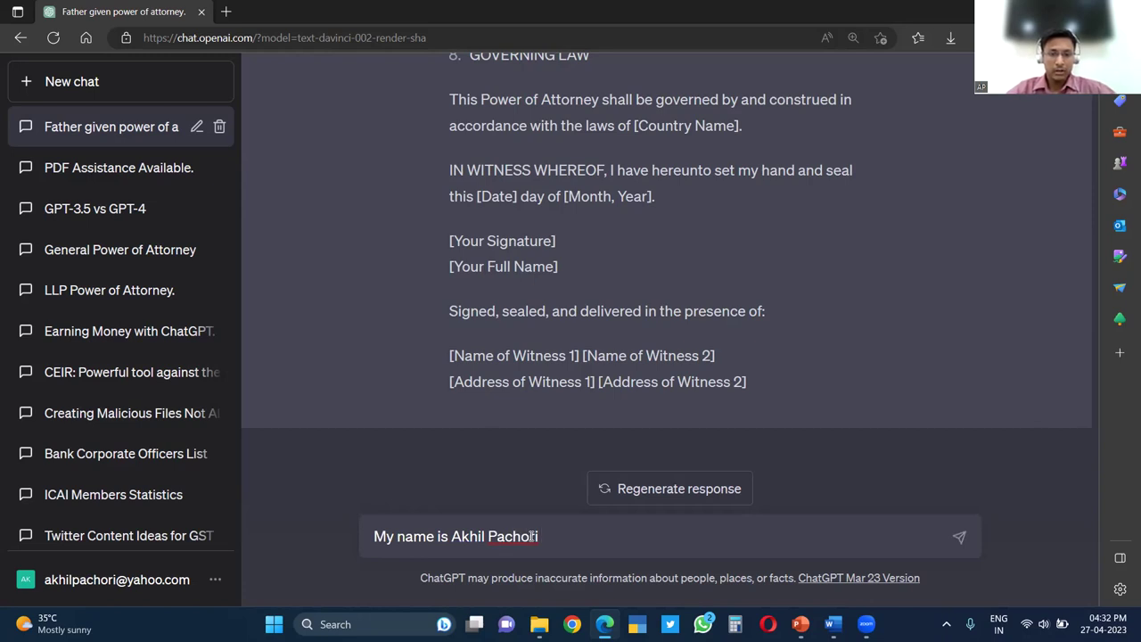
{"action": "key", "text": "Return"}
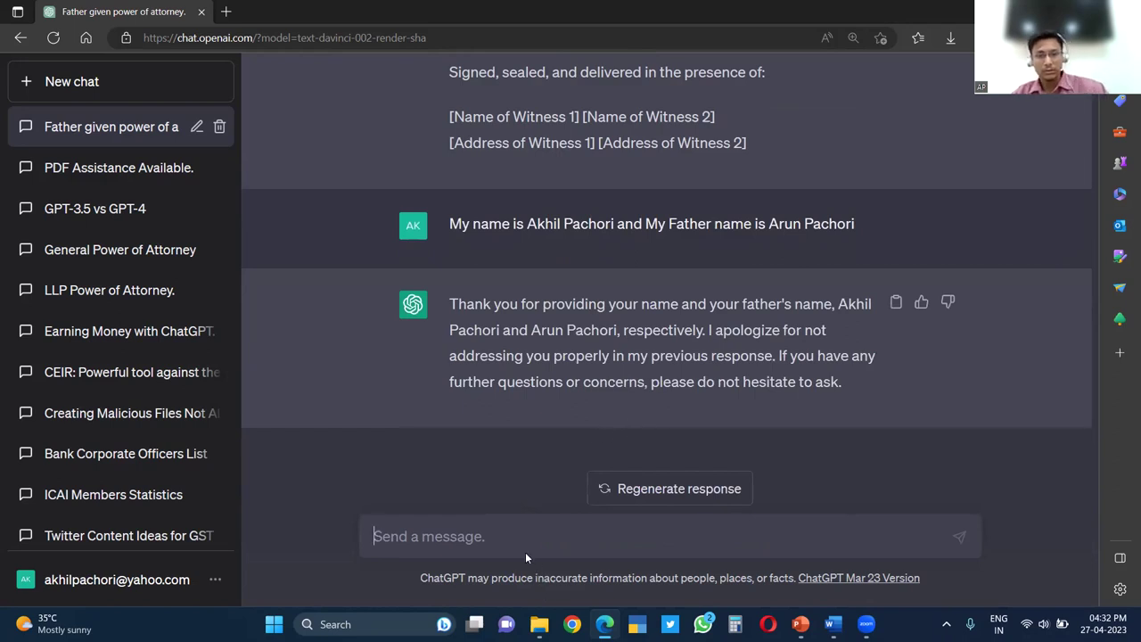
{"action": "type", "text": "Draf"}
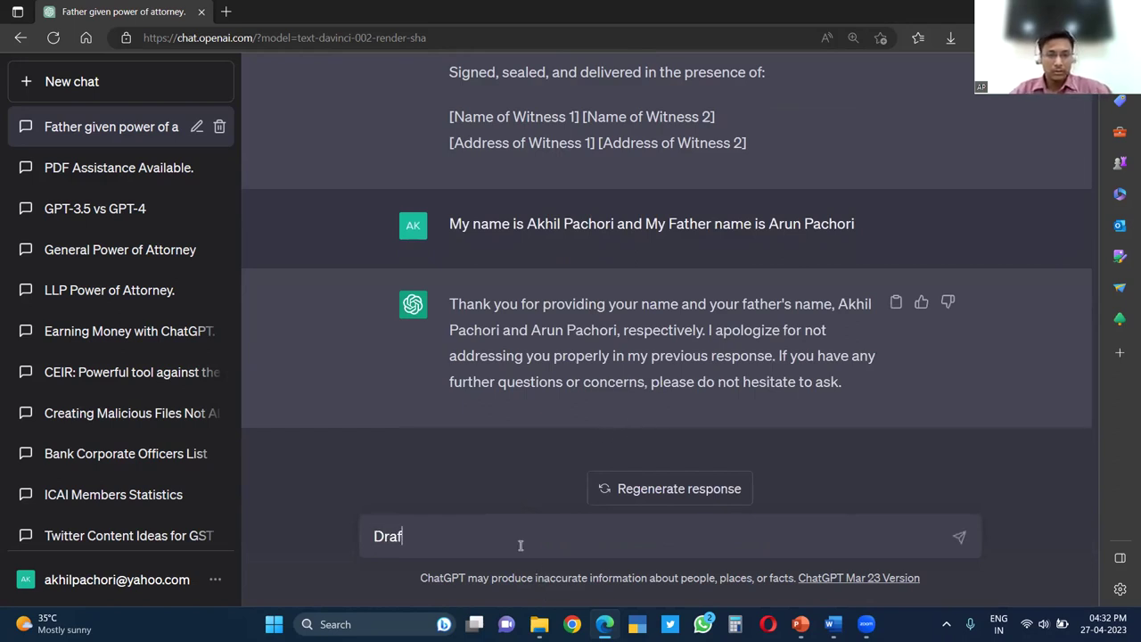
{"action": "type", "text": "t the"}
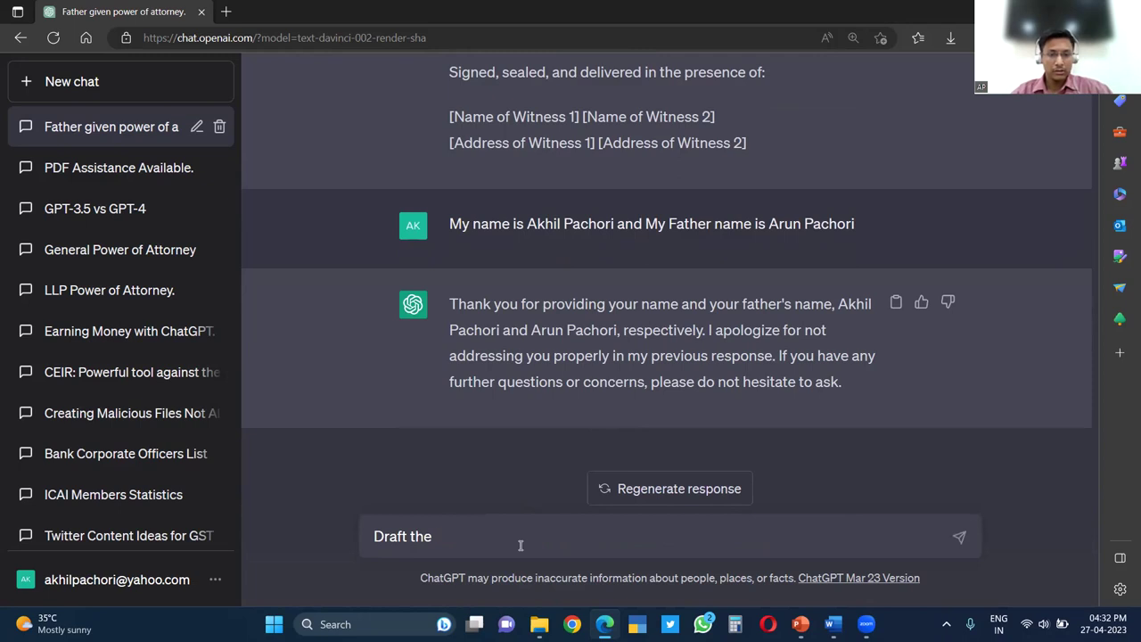
{"action": "type", "text": " Power of at"}
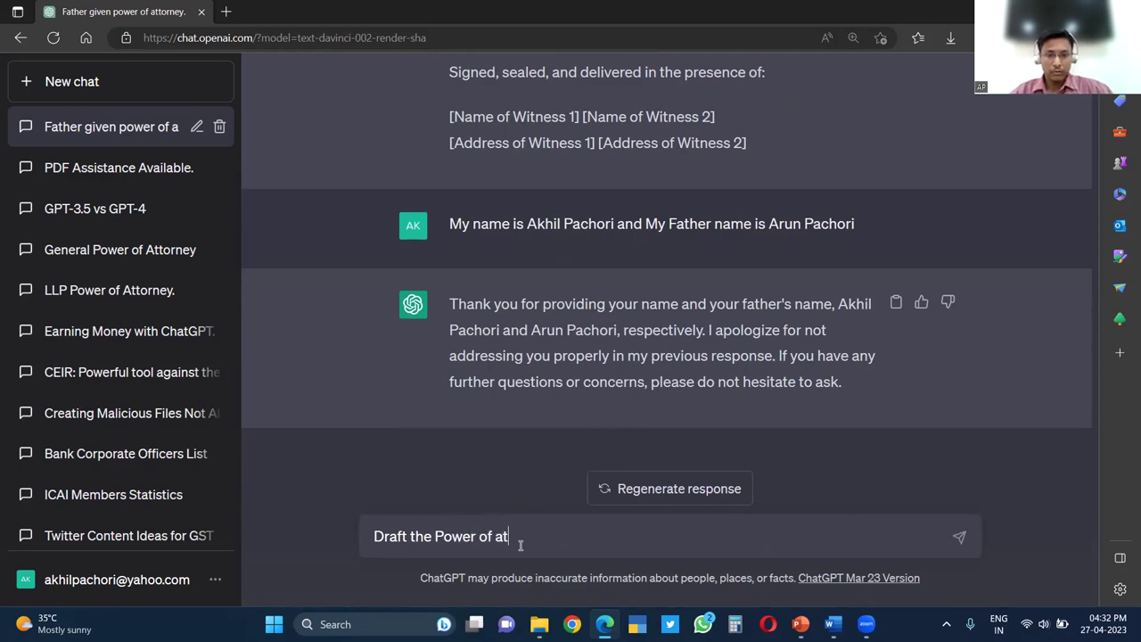
{"action": "type", "text": "torney acc"}
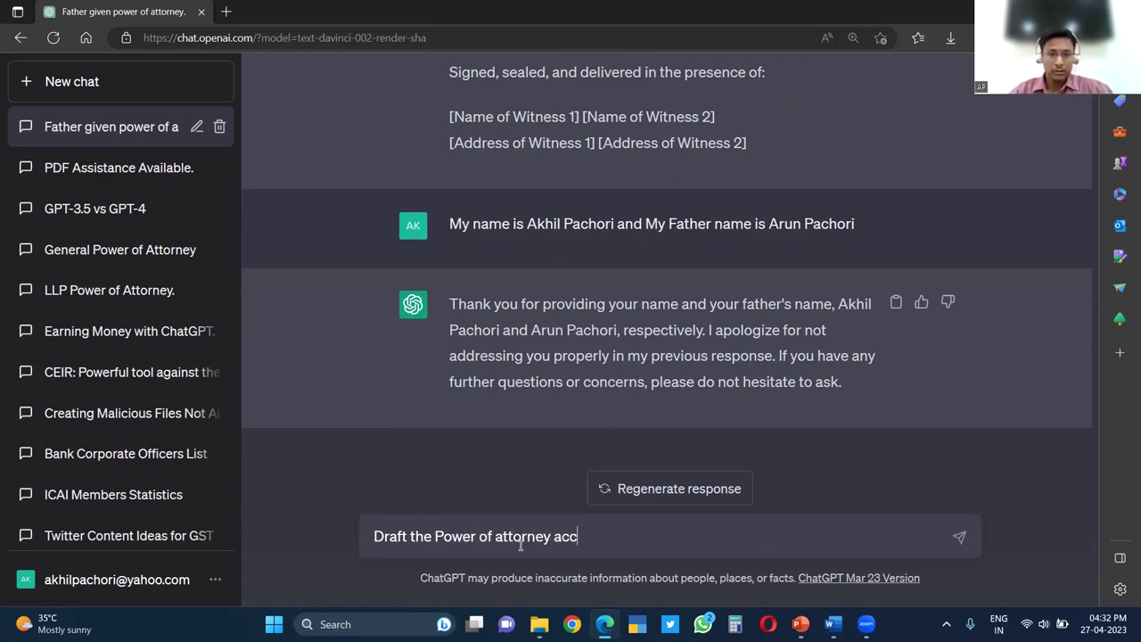
{"action": "type", "text": "ordingly"}
{"action": "key", "text": "Return"}
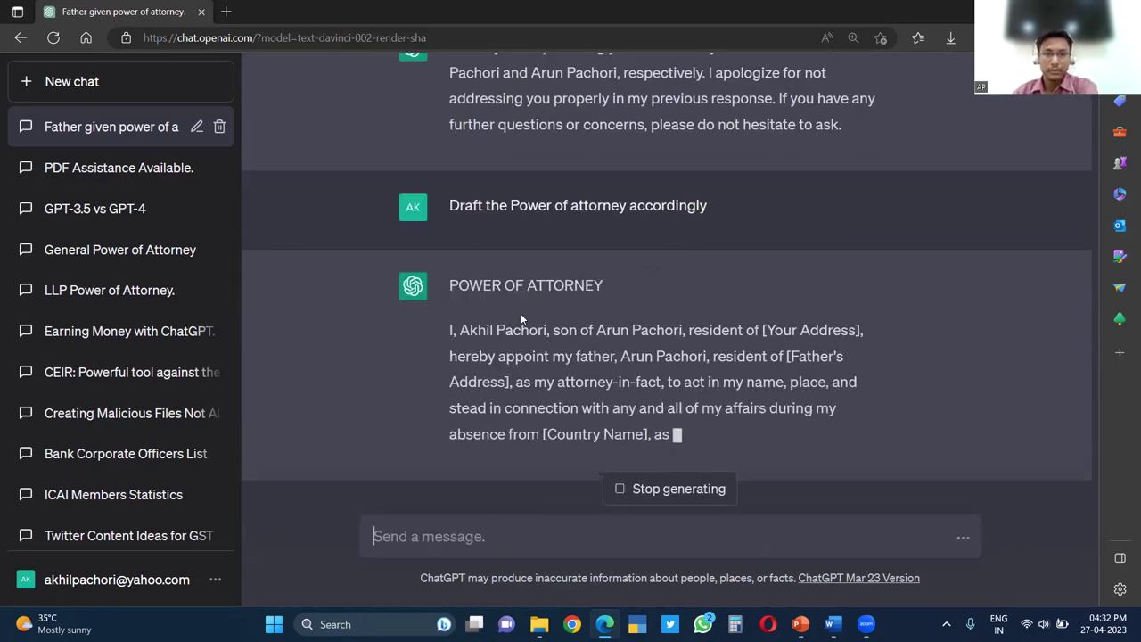
Review the redrafted Power of Attorney, highlighting the Father's Address placeholder and the father's name
{"action": "scroll", "coordinate": [575, 269], "scroll_direction": "up", "scroll_amount": 6}
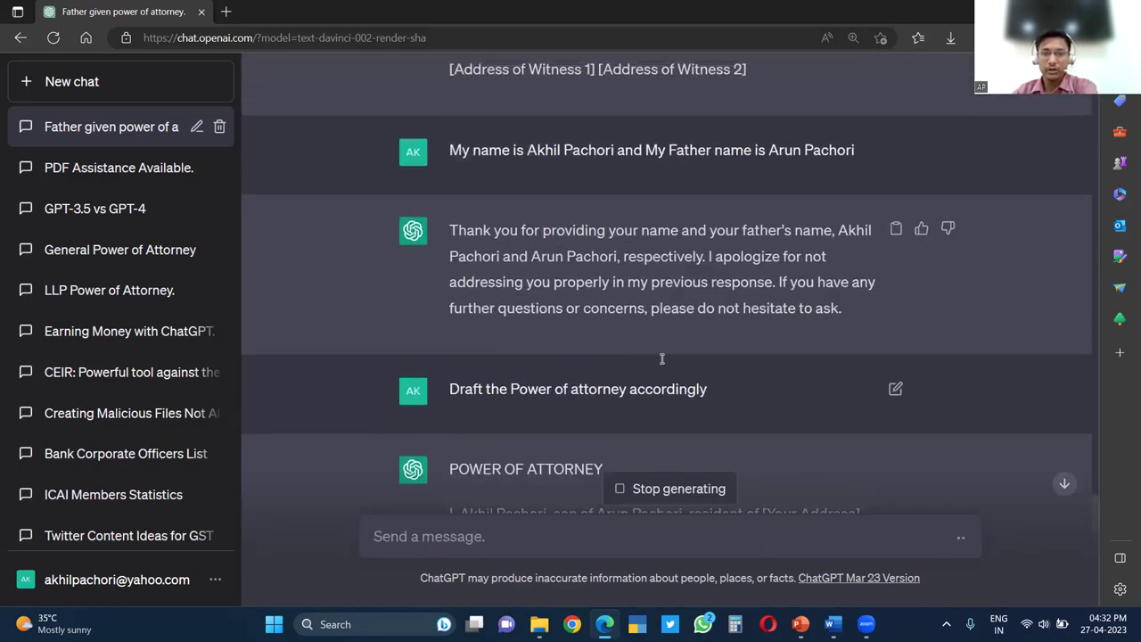
{"action": "scroll", "coordinate": [679, 255], "scroll_direction": "down", "scroll_amount": 3}
{"action": "scroll", "coordinate": [679, 255], "scroll_direction": "down", "scroll_amount": 4}
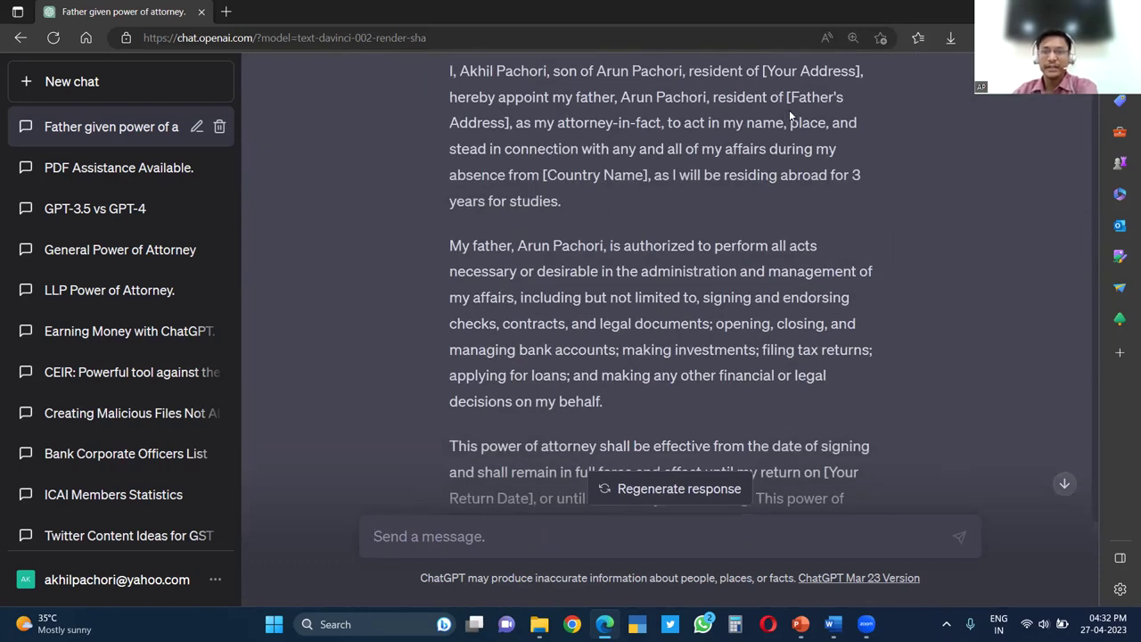
{"action": "left_click_drag", "start_coordinate": [786, 96], "coordinate": [847, 105]}
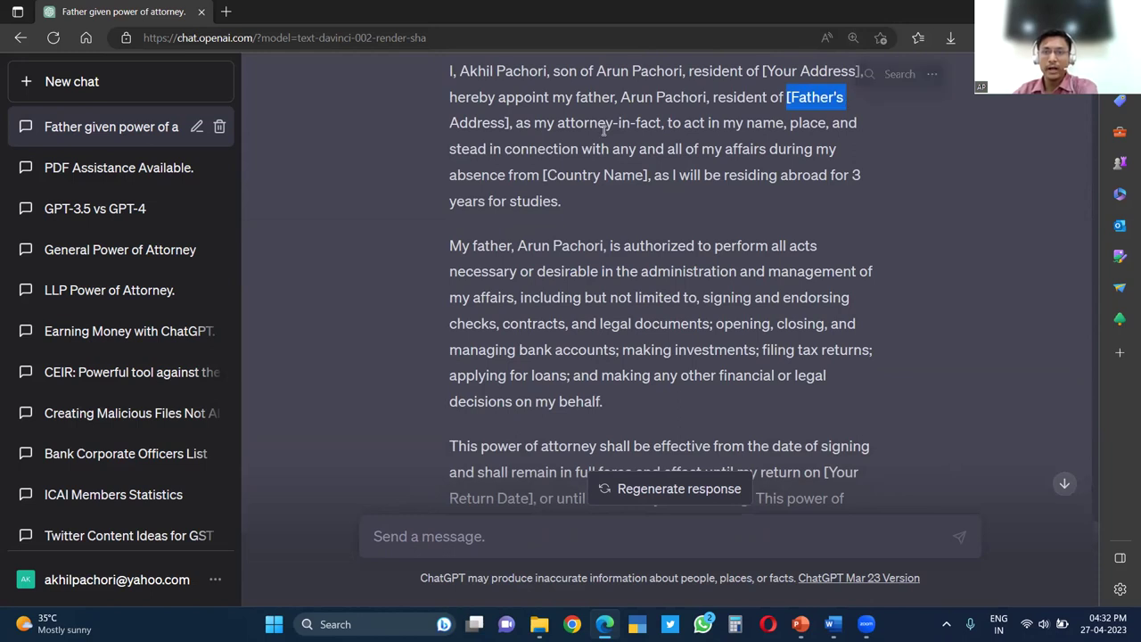
{"action": "left_click", "coordinate": [783, 99]}
{"action": "left_click_drag", "start_coordinate": [788, 97], "coordinate": [840, 109]}
{"action": "left_click_drag", "start_coordinate": [499, 254], "coordinate": [654, 260]}
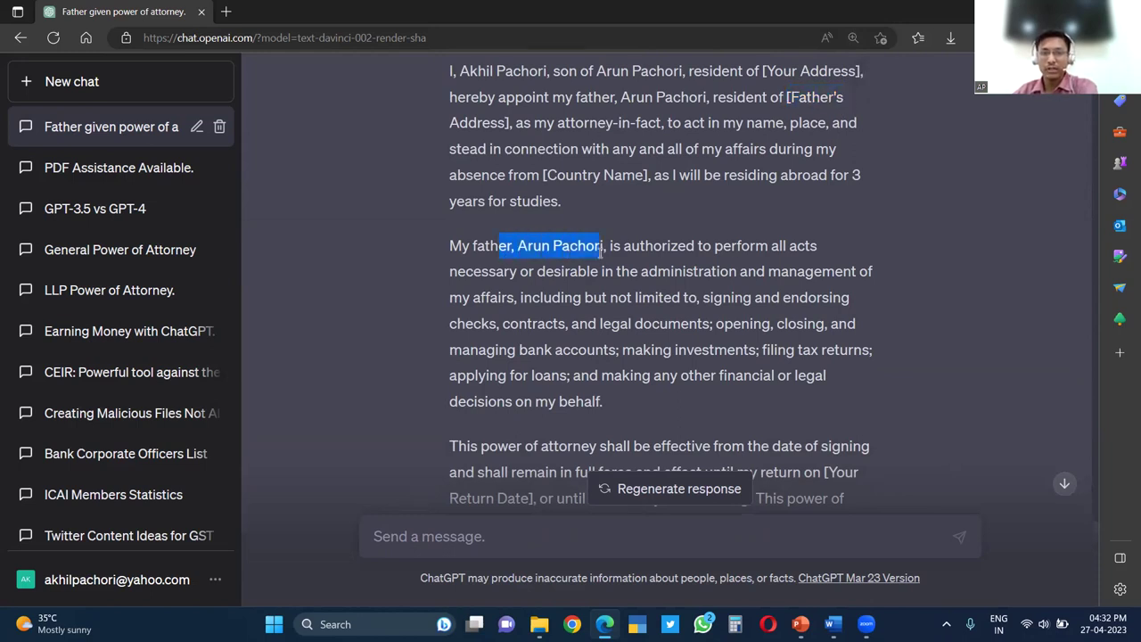
{"action": "scroll", "coordinate": [649, 293], "scroll_direction": "down", "scroll_amount": 3}
{"action": "scroll", "coordinate": [669, 308], "scroll_direction": "up", "scroll_amount": 1}
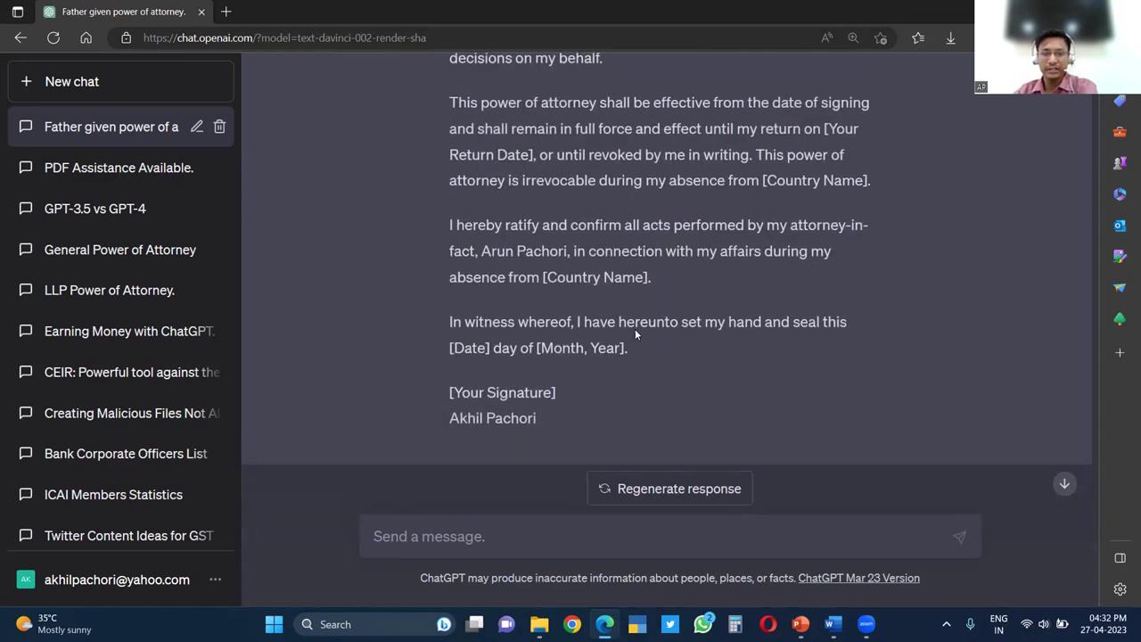
{"action": "scroll", "coordinate": [617, 330], "scroll_direction": "down", "scroll_amount": 1}
{"action": "left_click_drag", "start_coordinate": [542, 388], "coordinate": [448, 383]}
{"action": "left_click", "coordinate": [808, 326]}
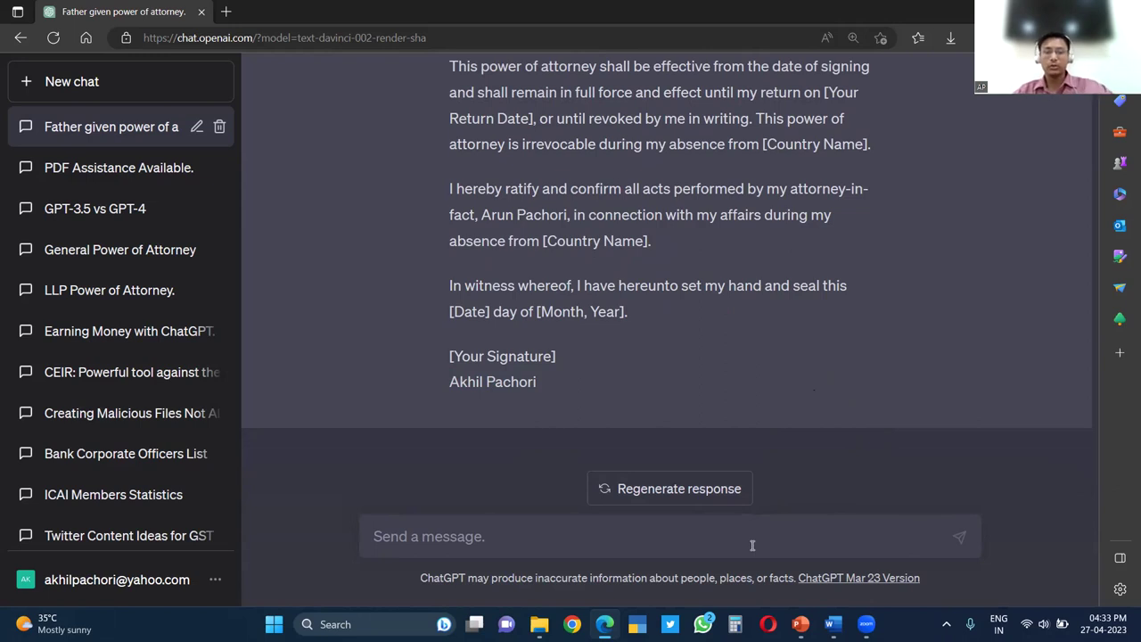
Ask ChatGPT to draft a mail requesting clients' data for an audit under the Income Tax Act
{"action": "left_click", "coordinate": [618, 543]}
{"action": "type", "text": "Prfe"}
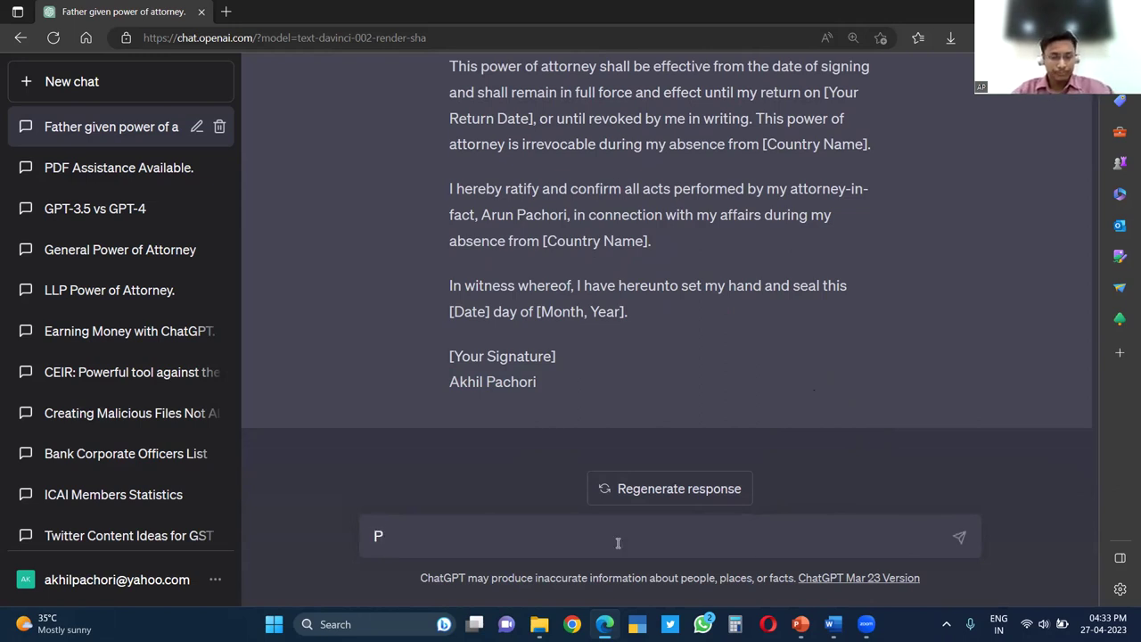
{"action": "key", "text": "BackSpace"}
{"action": "key", "text": "BackSpace"}
{"action": "key", "text": "BackSpace"}
{"action": "key", "text": "BackSpace"}
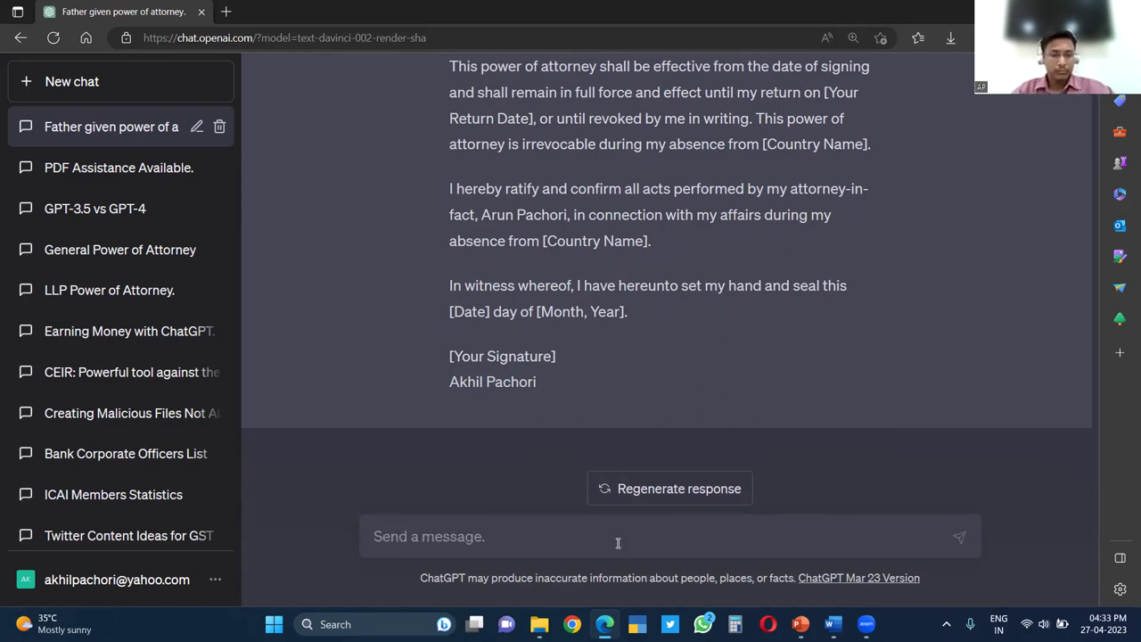
{"action": "type", "text": "Drfaft"}
{"action": "key", "text": "BackSpace"}
{"action": "key", "text": "BackSpace"}
{"action": "key", "text": "BackSpace"}
{"action": "key", "text": "BackSpace"}
{"action": "type", "text": "aft a mail for"}
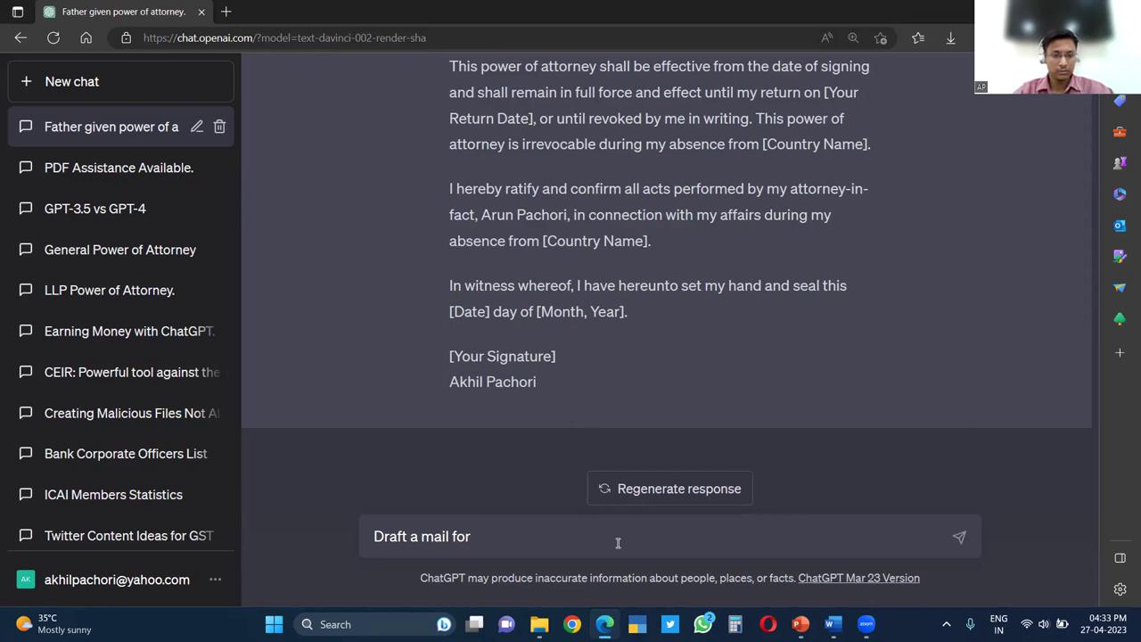
{"action": "type", "text": " sending to "}
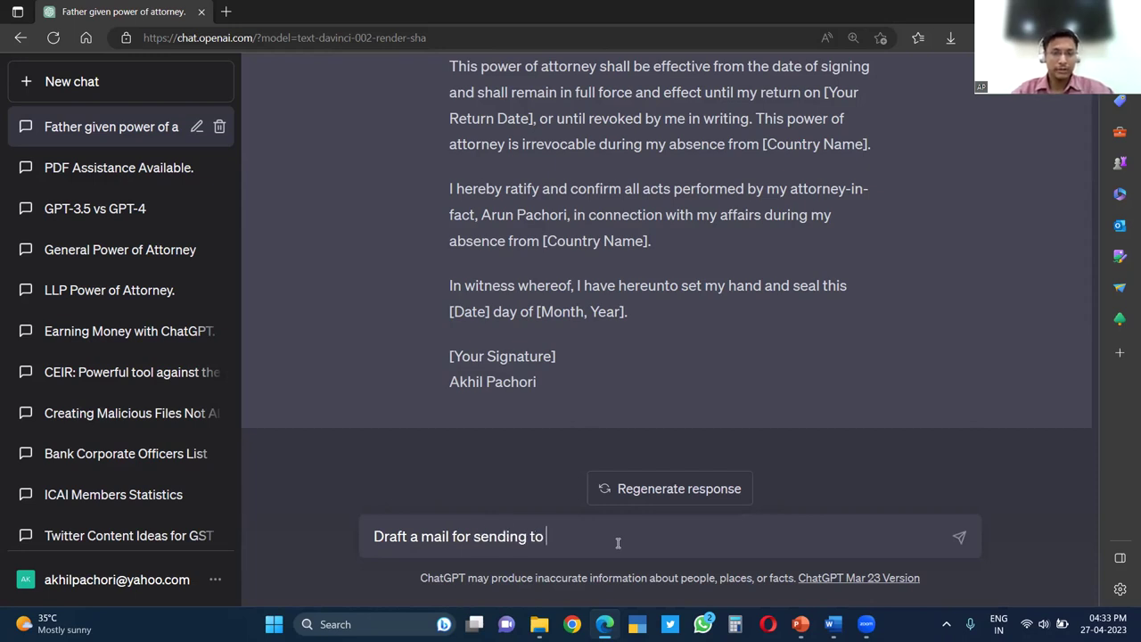
{"action": "type", "text": "my clients for"}
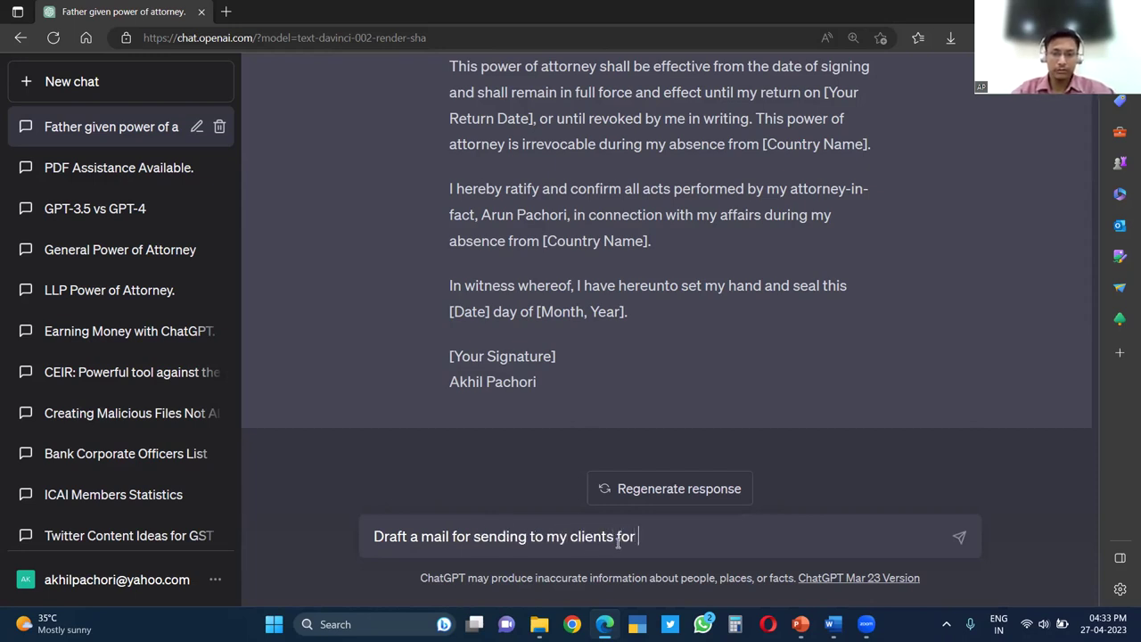
{"action": "type", "text": " reques"}
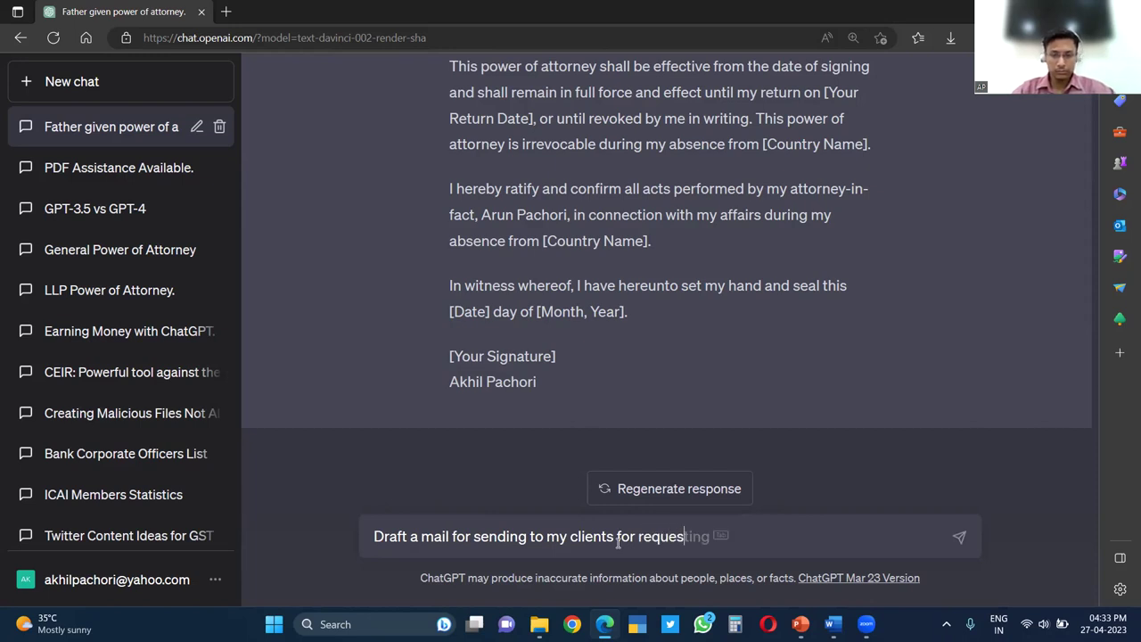
{"action": "type", "text": "ting for data"}
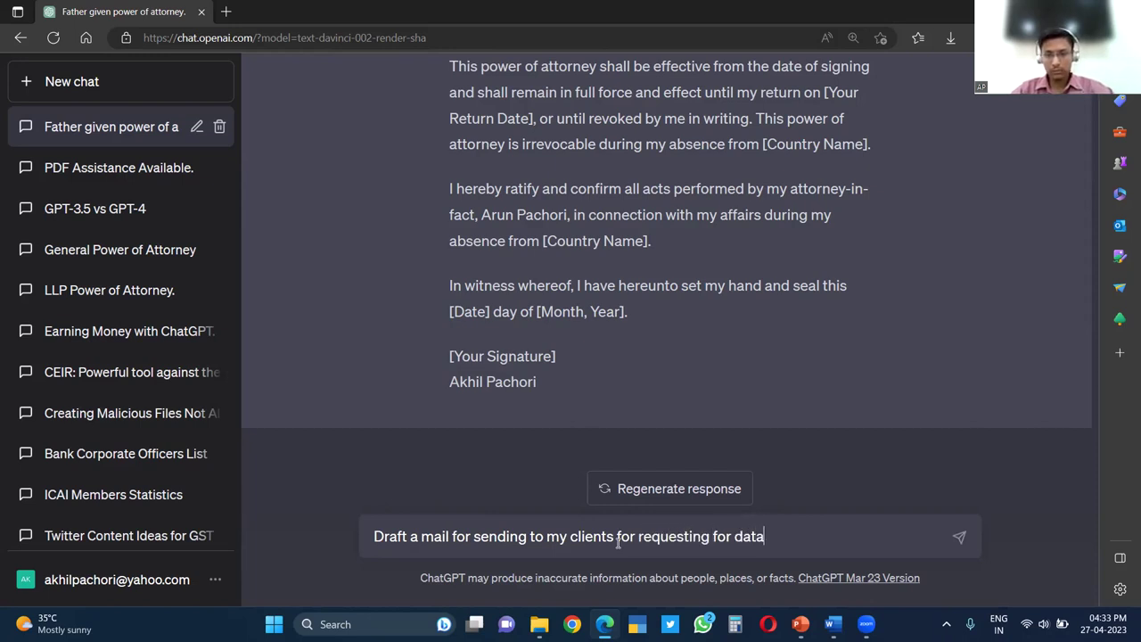
{"action": "type", "text": " for Audit "}
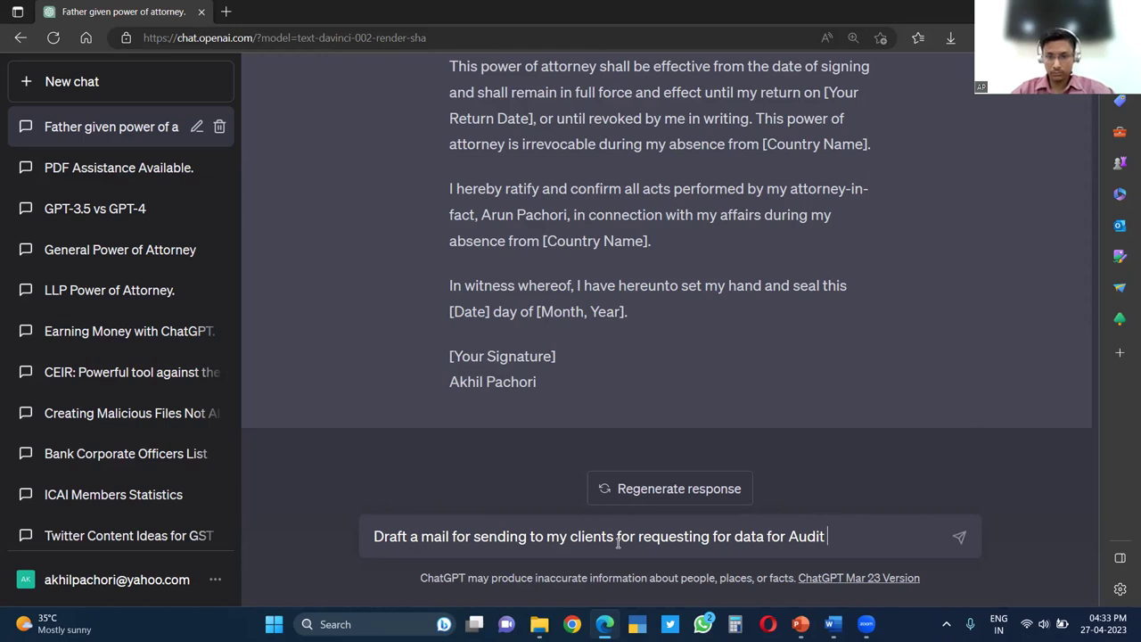
{"action": "type", "text": "under Inco"}
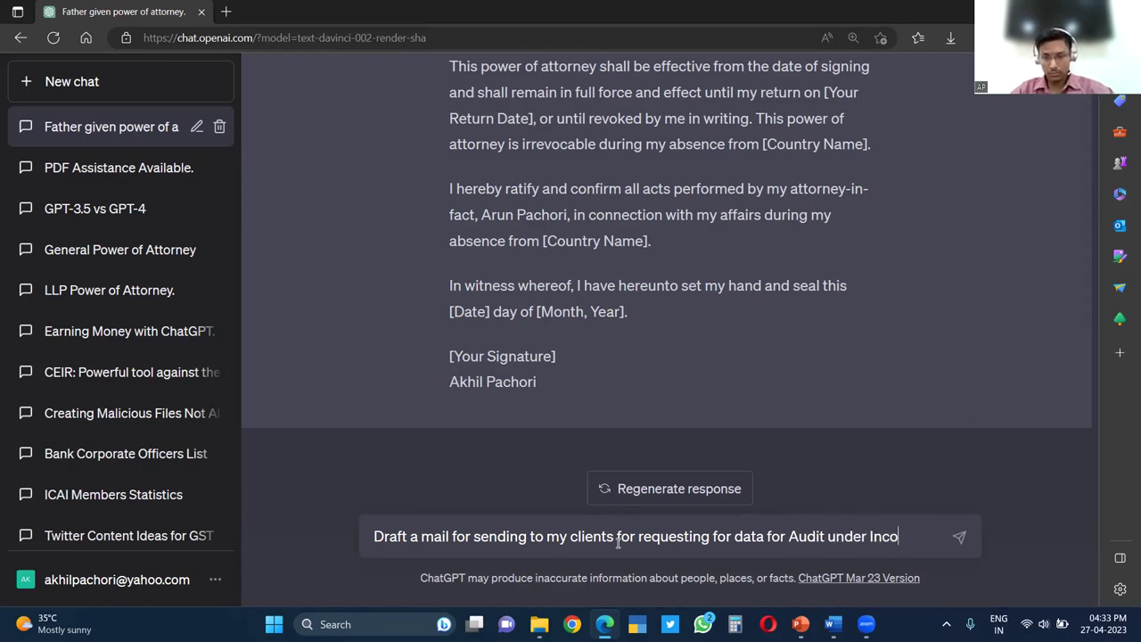
{"action": "type", "text": "me Tax A"}
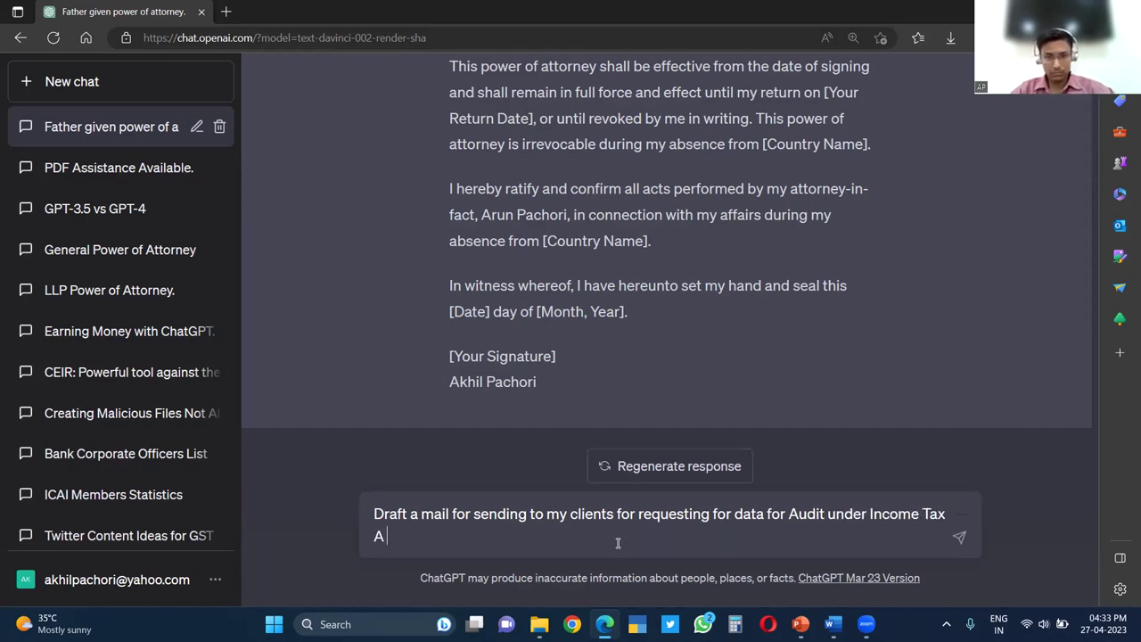
{"action": "type", "text": "ct along wi"}
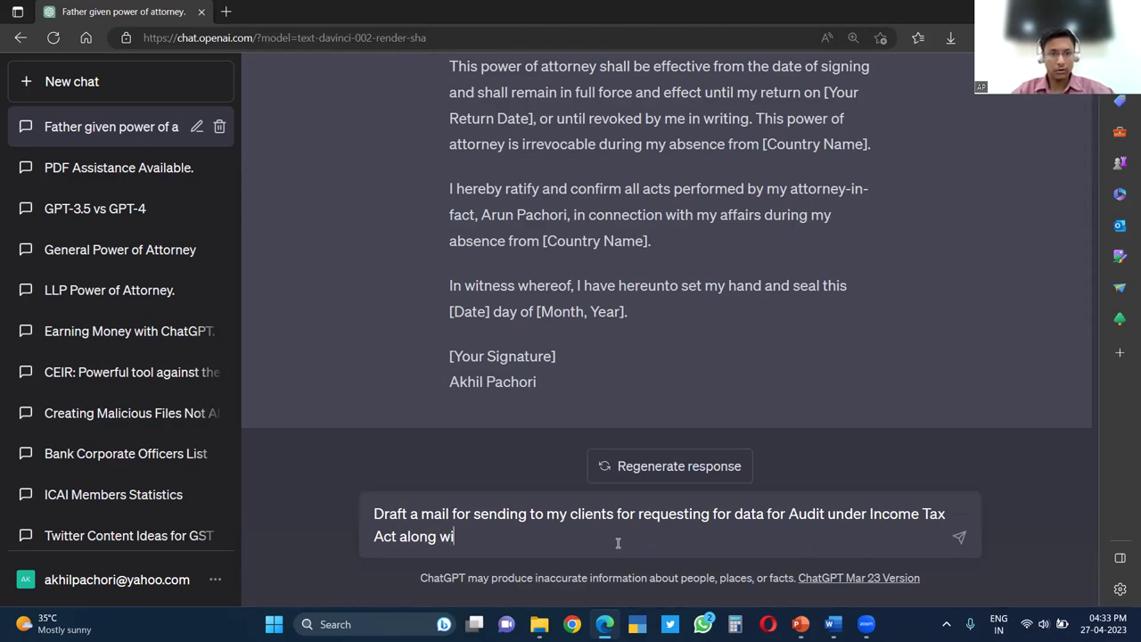
{"action": "type", "text": "th Chec"}
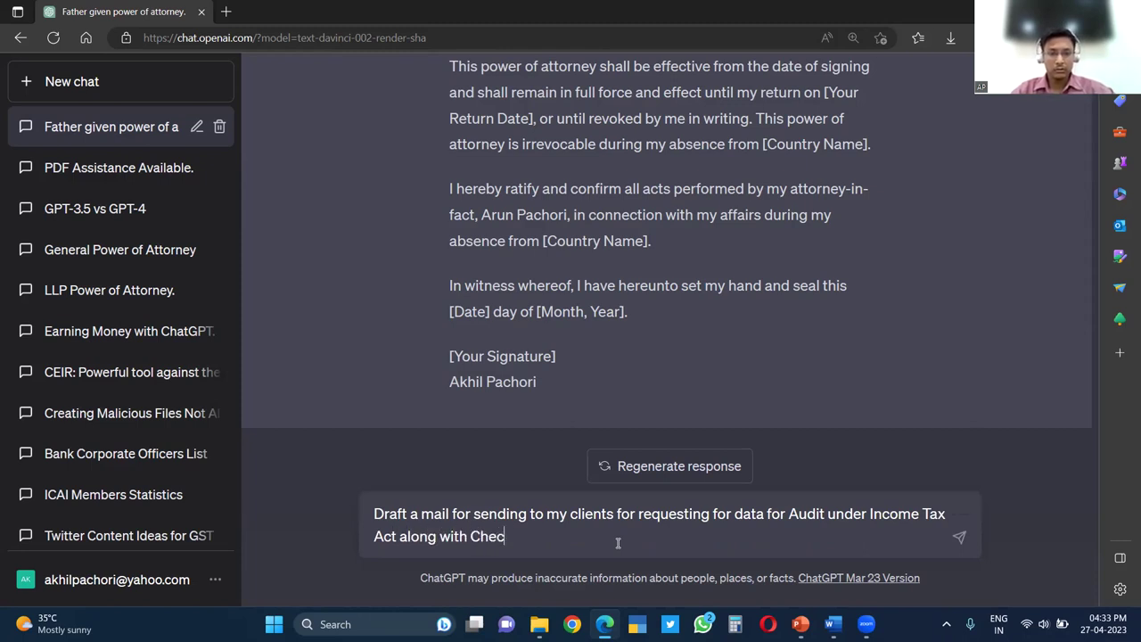
{"action": "type", "text": "klist of docu"}
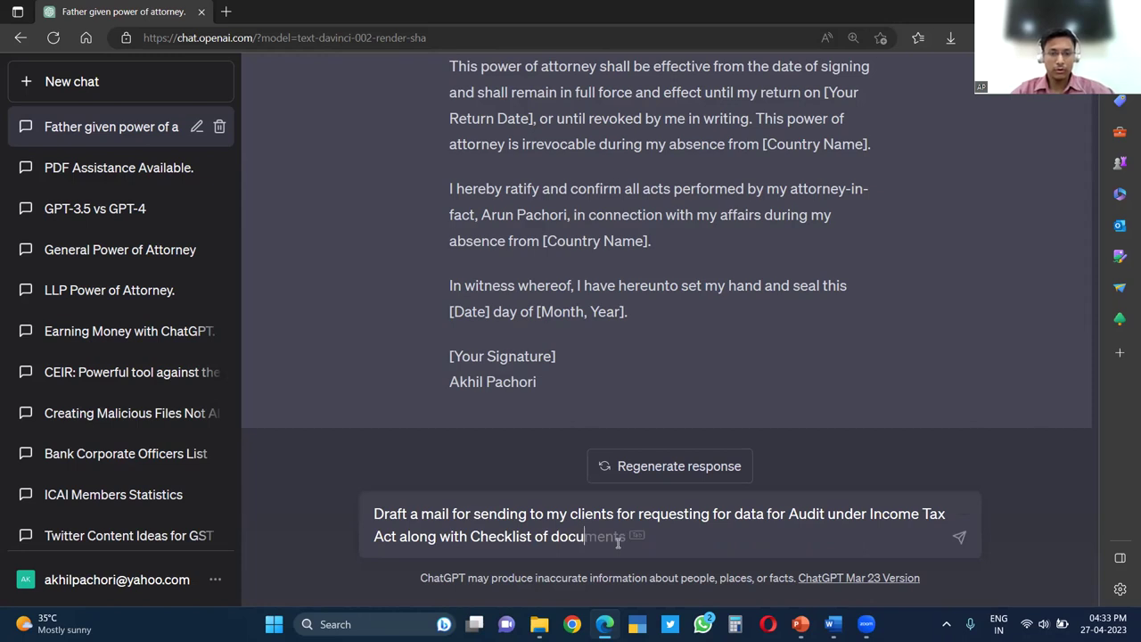
{"action": "type", "text": "ments required"}
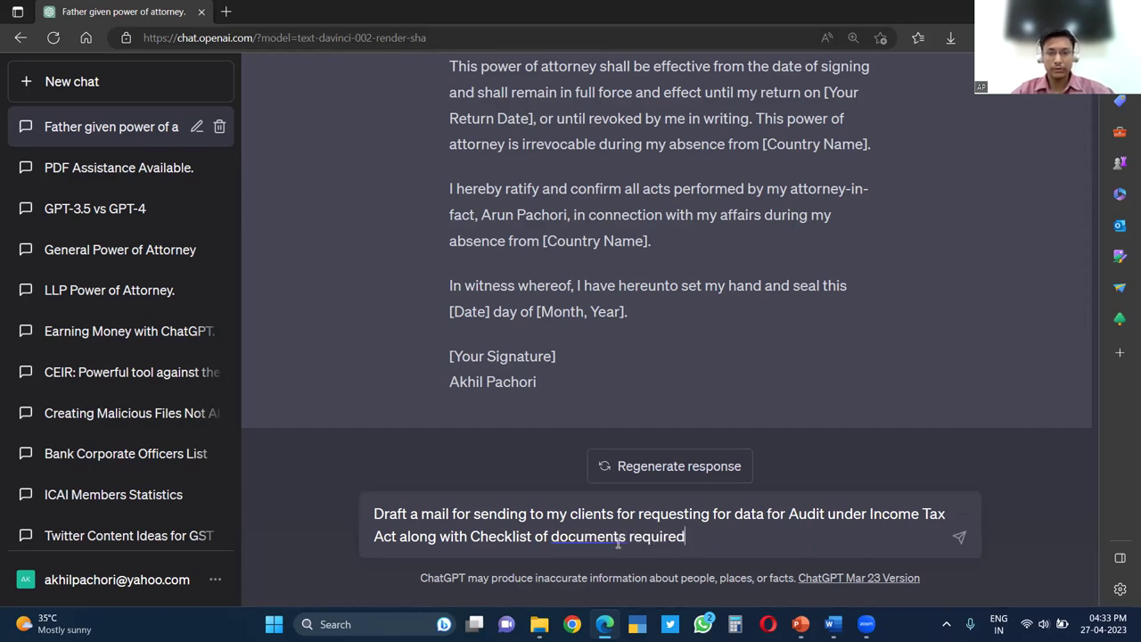
{"action": "key", "text": "Return"}
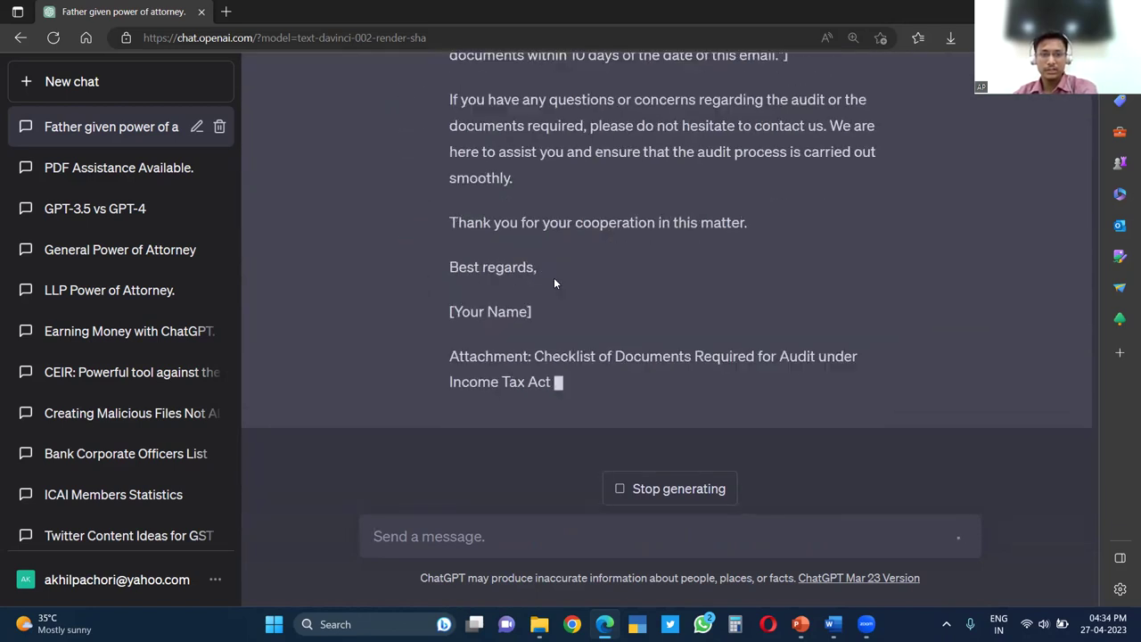
Review the generated email and copy its attachment's checklist title
{"action": "scroll", "coordinate": [557, 271], "scroll_direction": "up", "scroll_amount": 3}
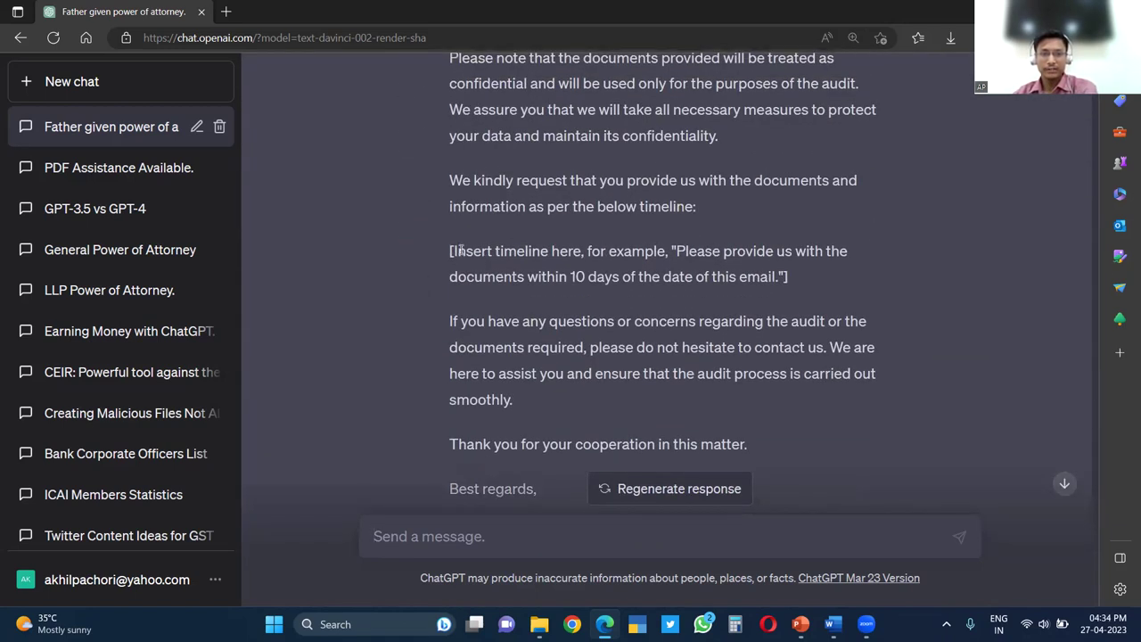
{"action": "left_click_drag", "start_coordinate": [454, 252], "coordinate": [785, 277]}
{"action": "scroll", "coordinate": [599, 308], "scroll_direction": "up", "scroll_amount": 3}
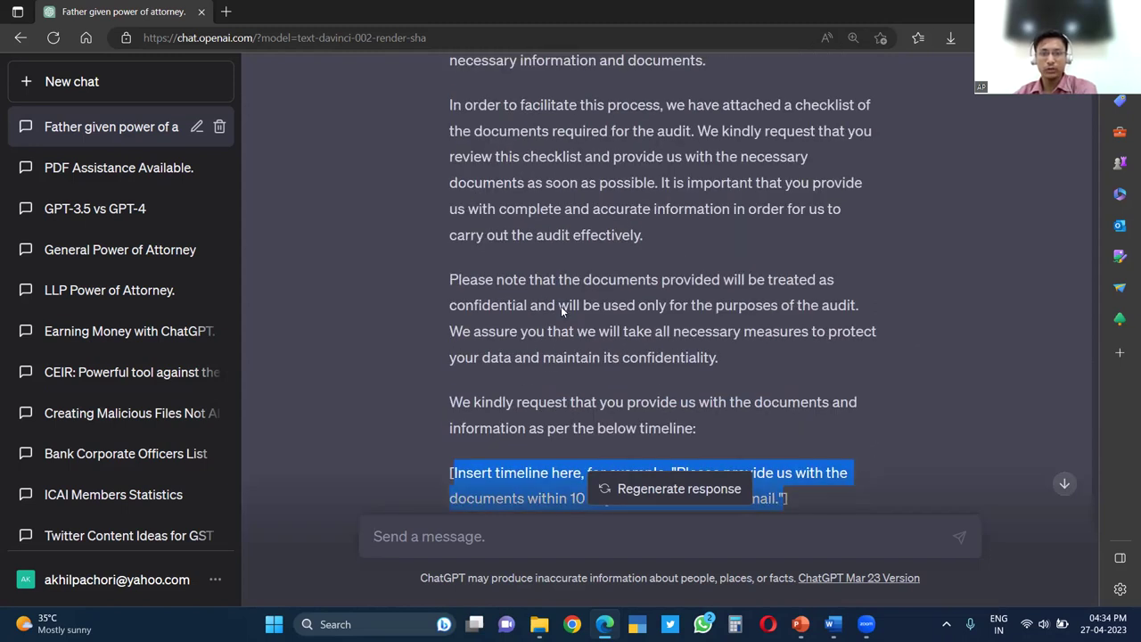
{"action": "scroll", "coordinate": [589, 402], "scroll_direction": "down", "scroll_amount": 5}
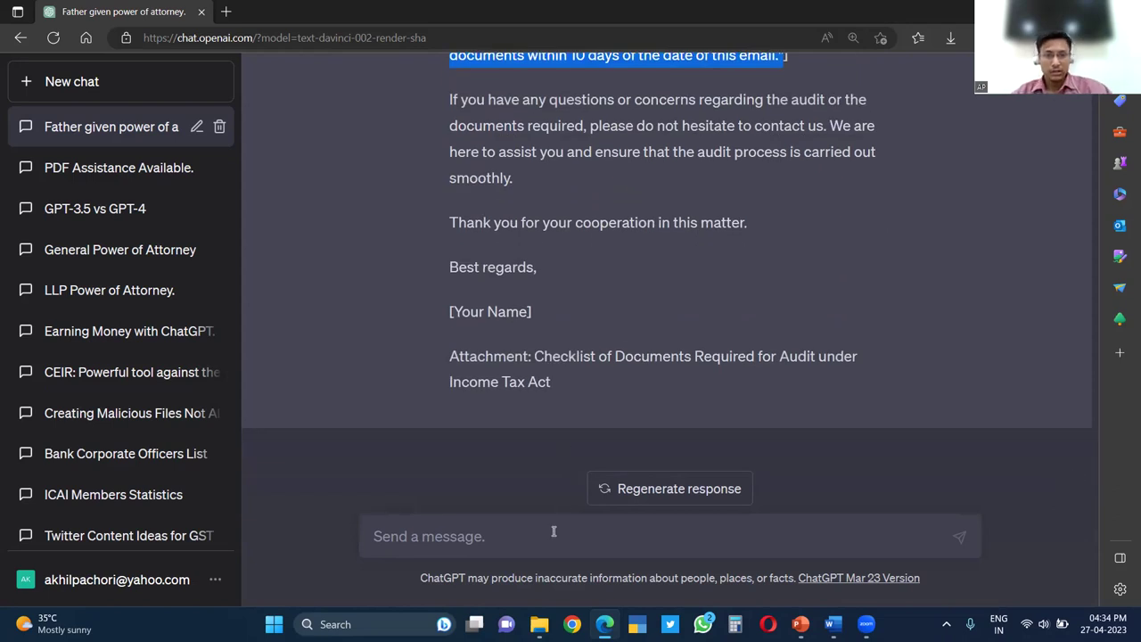
{"action": "left_click", "coordinate": [566, 549]}
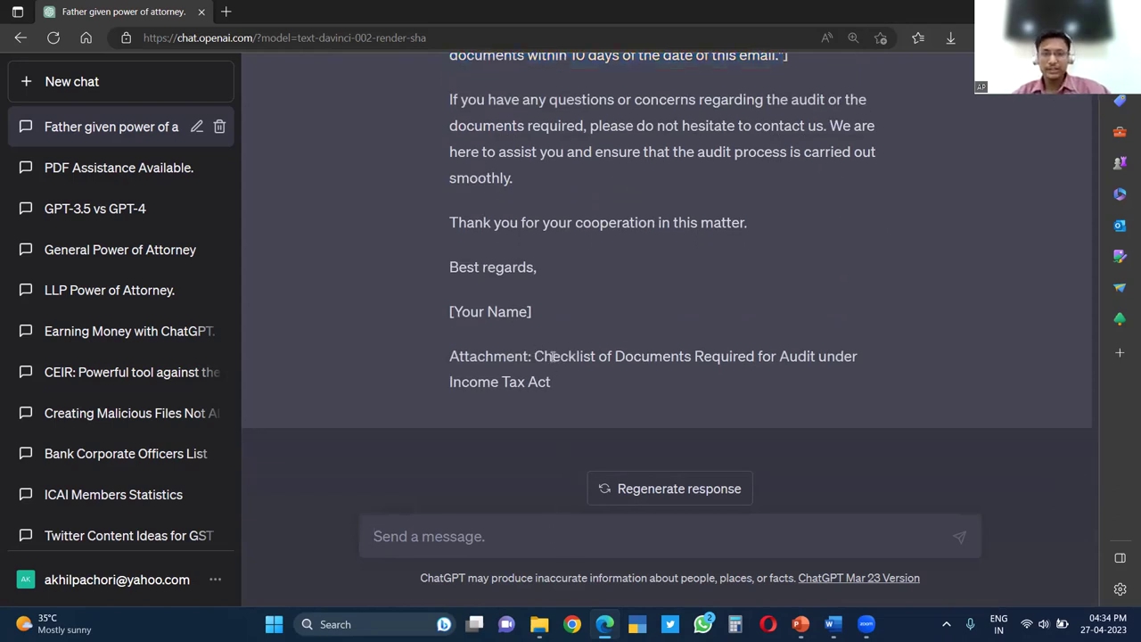
{"action": "left_click_drag", "start_coordinate": [535, 356], "coordinate": [583, 371]}
{"action": "key", "text": "ctrl+c"}
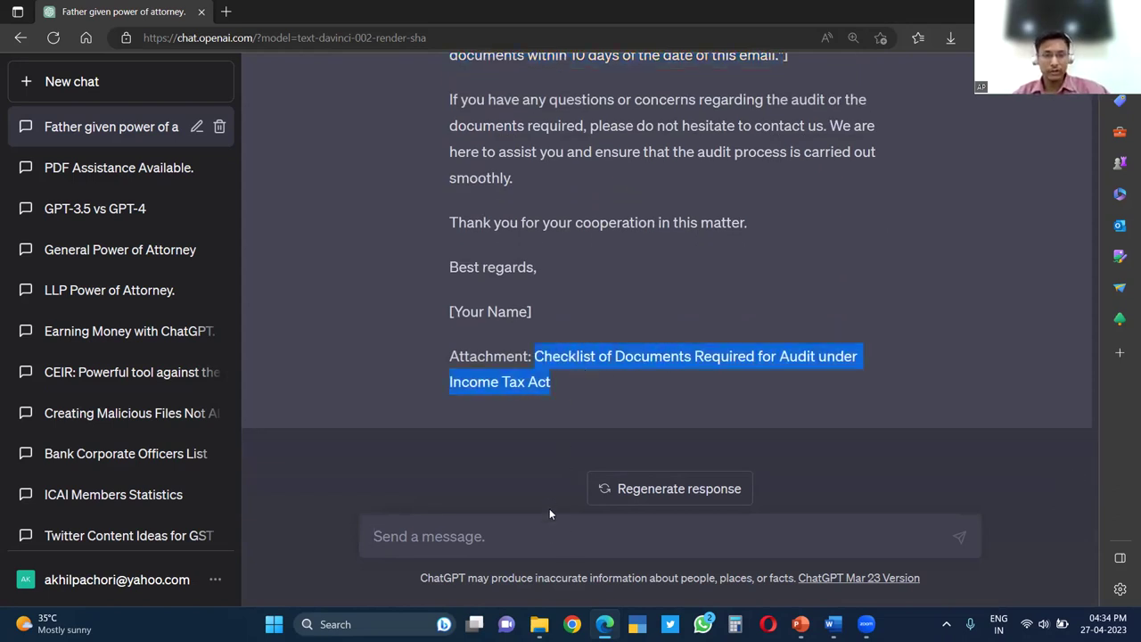
Paste the checklist title as a new prompt and scroll through the generated checklist
{"action": "left_click", "coordinate": [547, 533]}
{"action": "key", "text": "ctrl+v"}
{"action": "key", "text": "Return"}
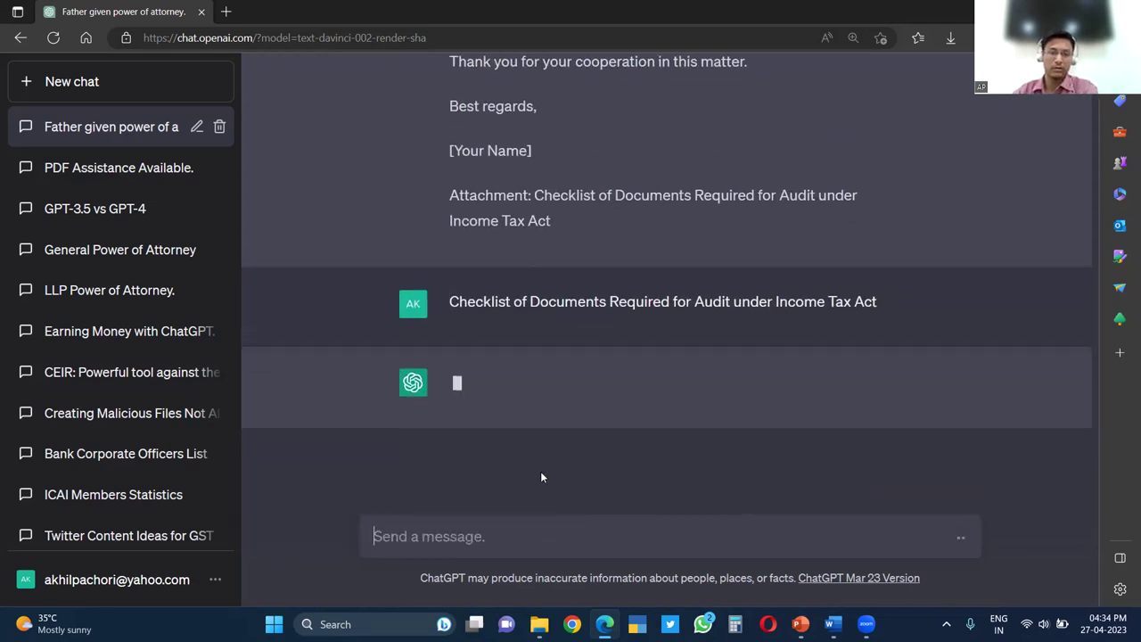
{"action": "scroll", "coordinate": [729, 303], "scroll_direction": "up", "scroll_amount": 3}
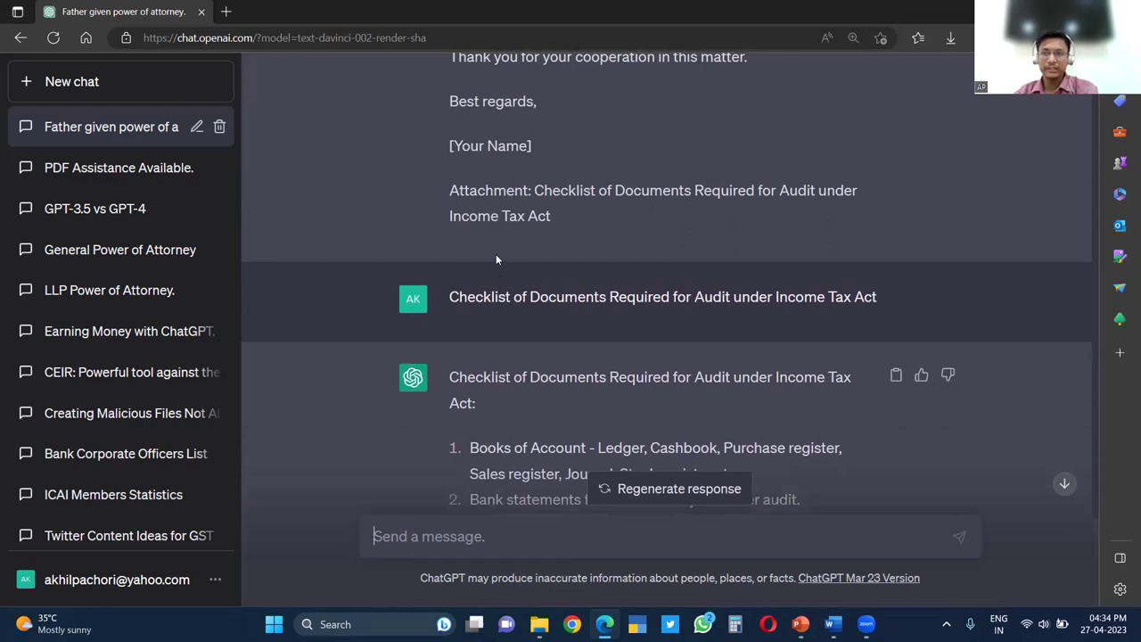
{"action": "scroll", "coordinate": [525, 252], "scroll_direction": "up", "scroll_amount": 4}
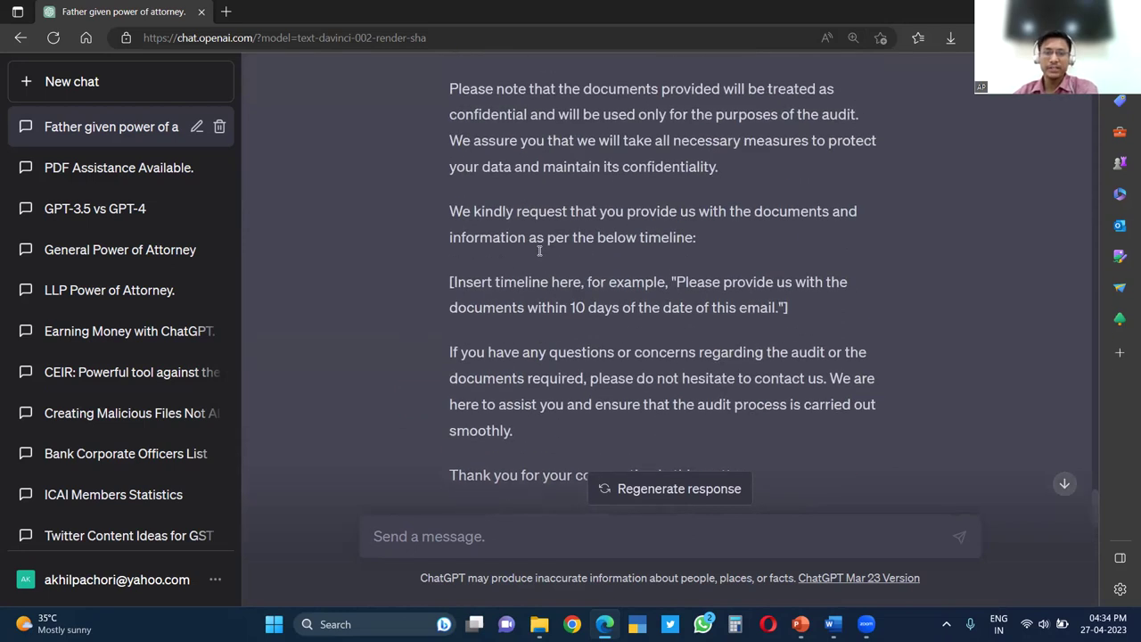
{"action": "scroll", "coordinate": [543, 257], "scroll_direction": "down", "scroll_amount": 5}
{"action": "scroll", "coordinate": [965, 328], "scroll_direction": "down", "scroll_amount": 4}
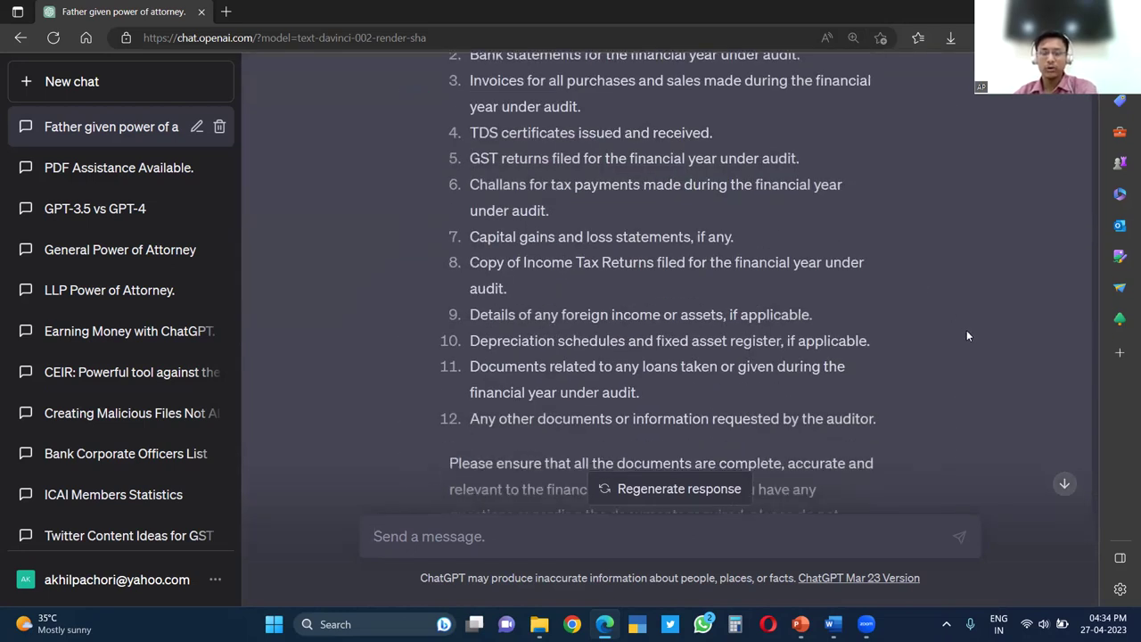
{"action": "scroll", "coordinate": [966, 330], "scroll_direction": "down", "scroll_amount": 3}
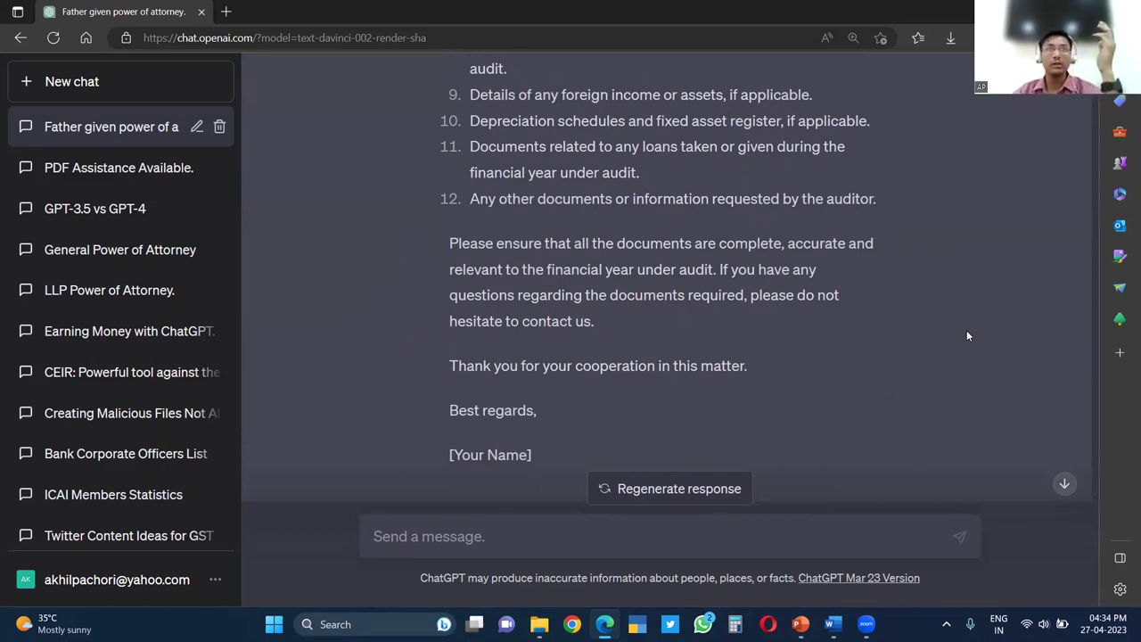
{"action": "scroll", "coordinate": [717, 365], "scroll_direction": "up", "scroll_amount": 1}
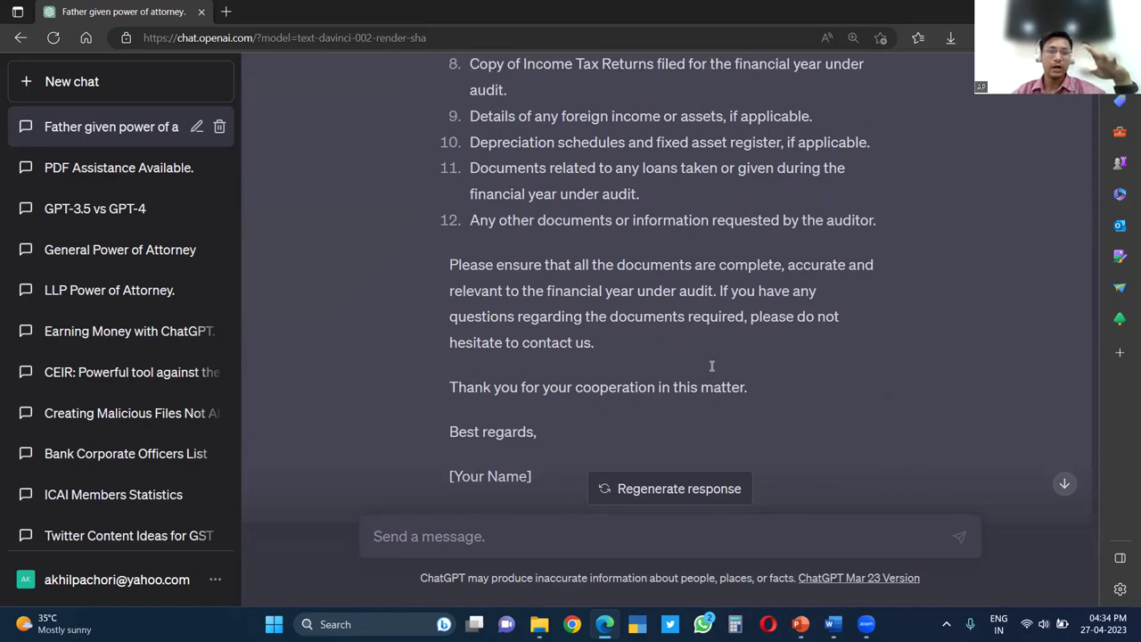
{"action": "scroll", "coordinate": [678, 368], "scroll_direction": "up", "scroll_amount": 5}
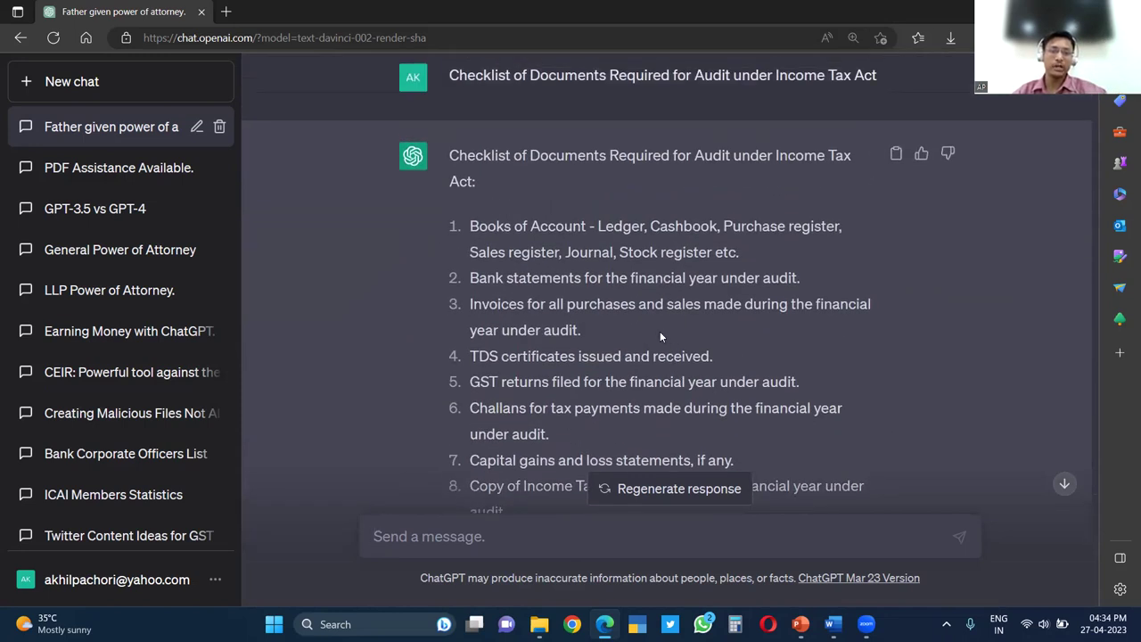
Highlight key checklist items: ledgers, invoices, TDS/GST returns, challans, ITRs, foreign assets, depreciation schedules
{"action": "left_click_drag", "start_coordinate": [599, 226], "coordinate": [737, 253]}
{"action": "left_click_drag", "start_coordinate": [493, 295], "coordinate": [532, 306]}
{"action": "left_click_drag", "start_coordinate": [470, 356], "coordinate": [574, 381]}
{"action": "left_click_drag", "start_coordinate": [545, 434], "coordinate": [495, 435]}
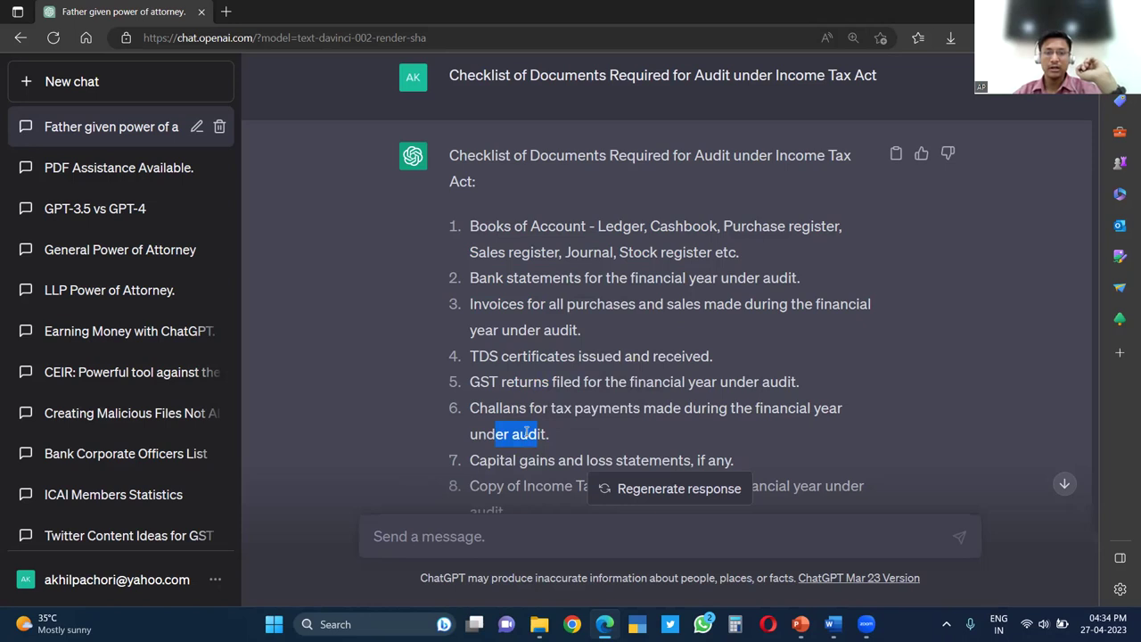
{"action": "scroll", "coordinate": [515, 313], "scroll_direction": "down", "scroll_amount": 5}
{"action": "scroll", "coordinate": [515, 313], "scroll_direction": "up", "scroll_amount": 5}
{"action": "left_click_drag", "start_coordinate": [489, 190], "coordinate": [685, 191]}
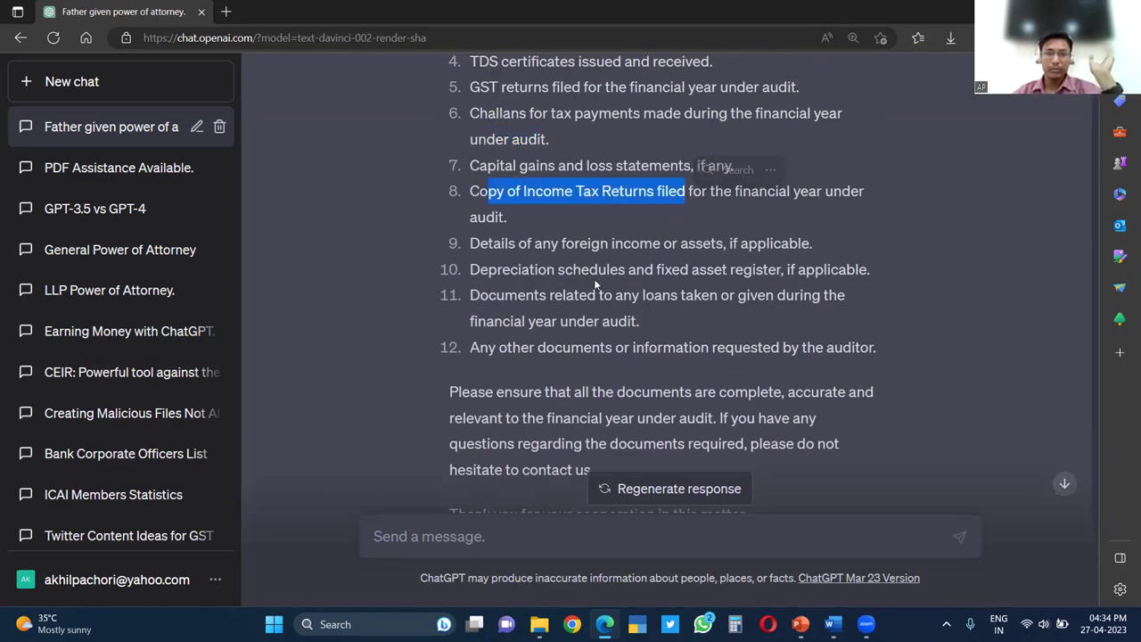
{"action": "left_click_drag", "start_coordinate": [501, 243], "coordinate": [716, 245]}
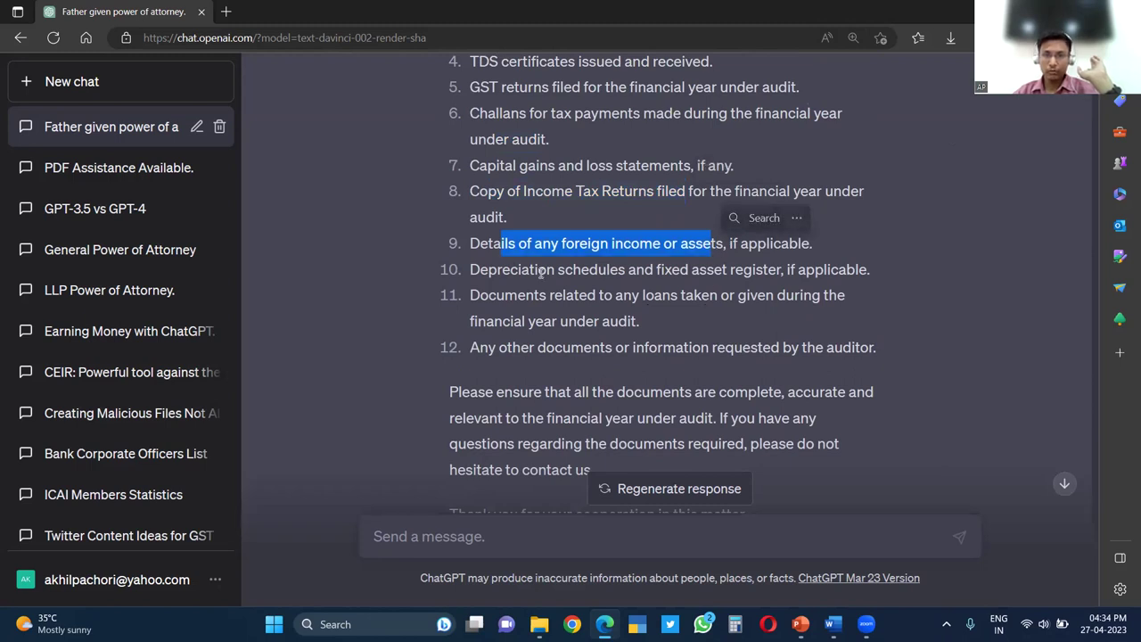
{"action": "left_click_drag", "start_coordinate": [539, 269], "coordinate": [753, 269]}
{"action": "left_click_drag", "start_coordinate": [497, 348], "coordinate": [809, 355]}
{"action": "left_click", "coordinate": [836, 400]}
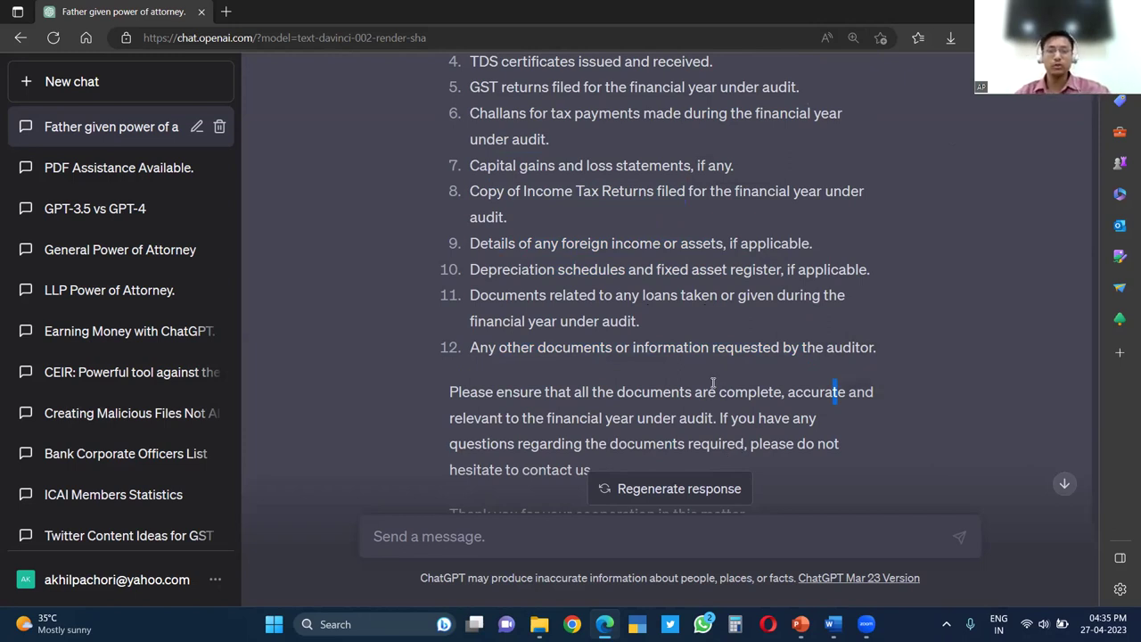
{"action": "scroll", "coordinate": [705, 386], "scroll_direction": "down", "scroll_amount": 1}
{"action": "scroll", "coordinate": [705, 387], "scroll_direction": "down", "scroll_amount": 1}
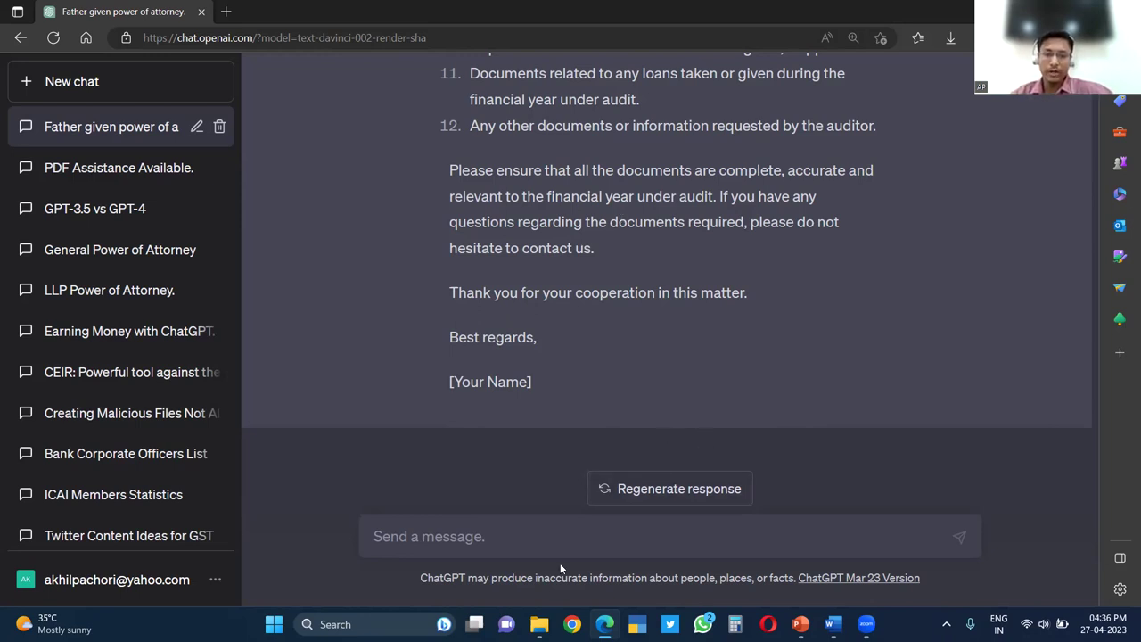
Copy all text from the Meeting Transcribe file in Notepad, close it, and return to the browser
{"action": "left_click", "coordinate": [540, 624]}
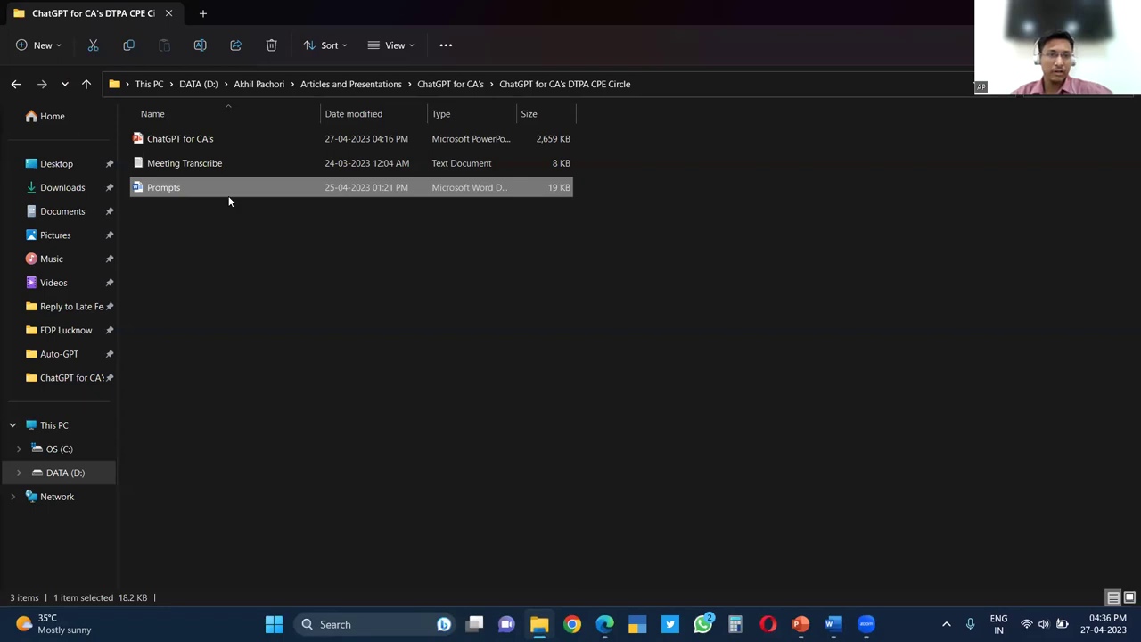
{"action": "double_click", "coordinate": [204, 163]}
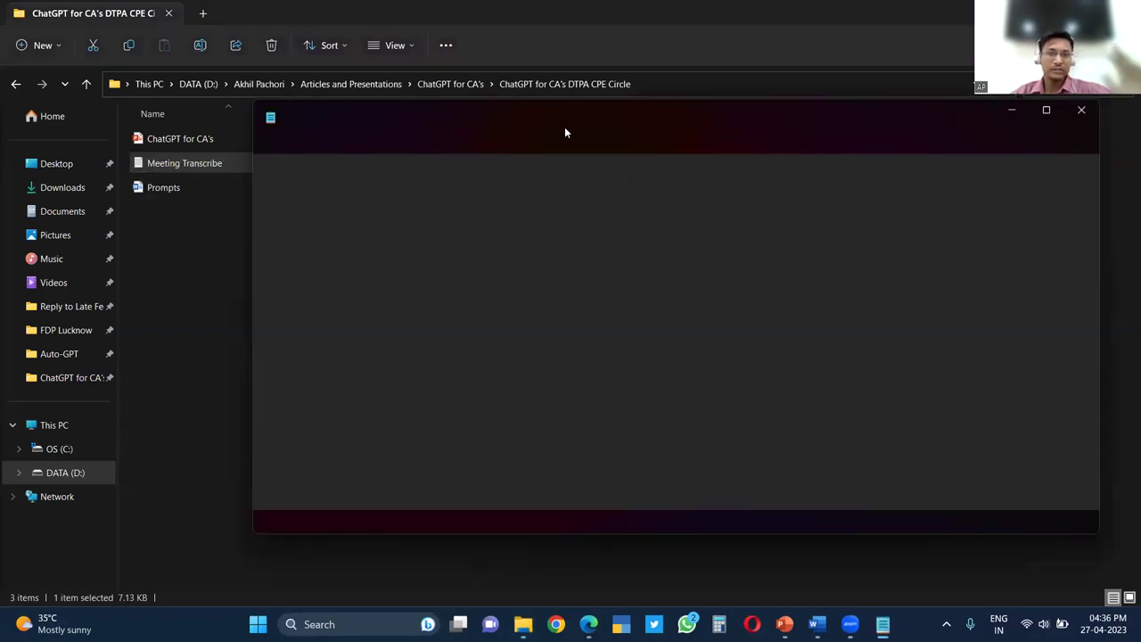
{"action": "key", "text": "super+Up"}
{"action": "key", "text": "ctrl+a"}
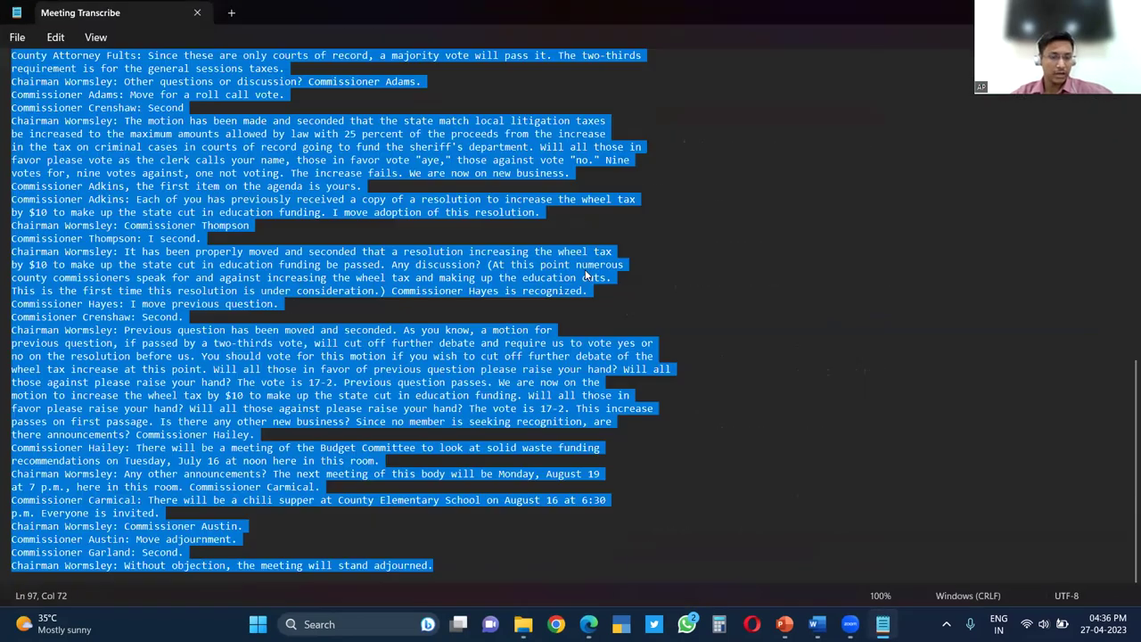
{"action": "key", "text": "alt+F4"}
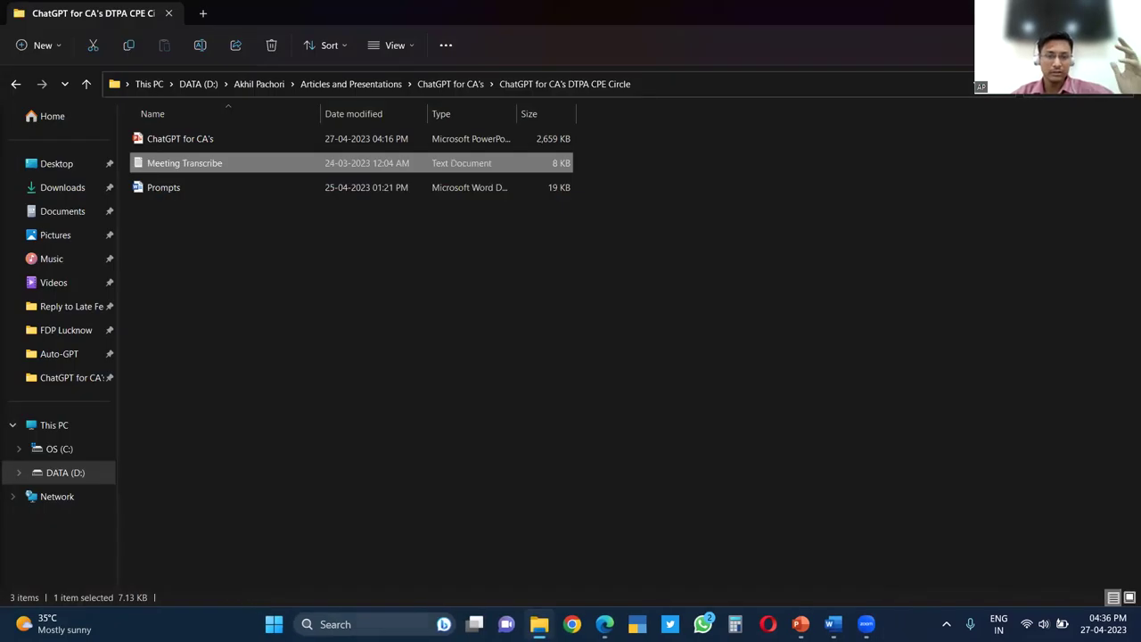
{"action": "left_click", "coordinate": [601, 624]}
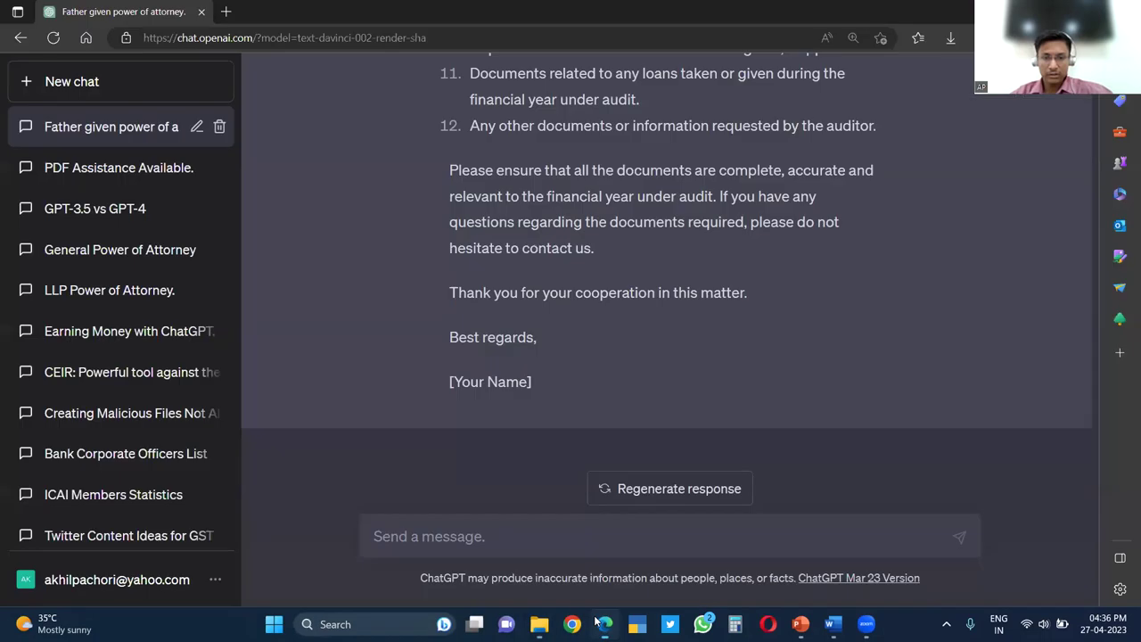
Start a new chat and change its model from Default (GPT-3.5) to GPT-4
{"action": "left_click", "coordinate": [165, 88]}
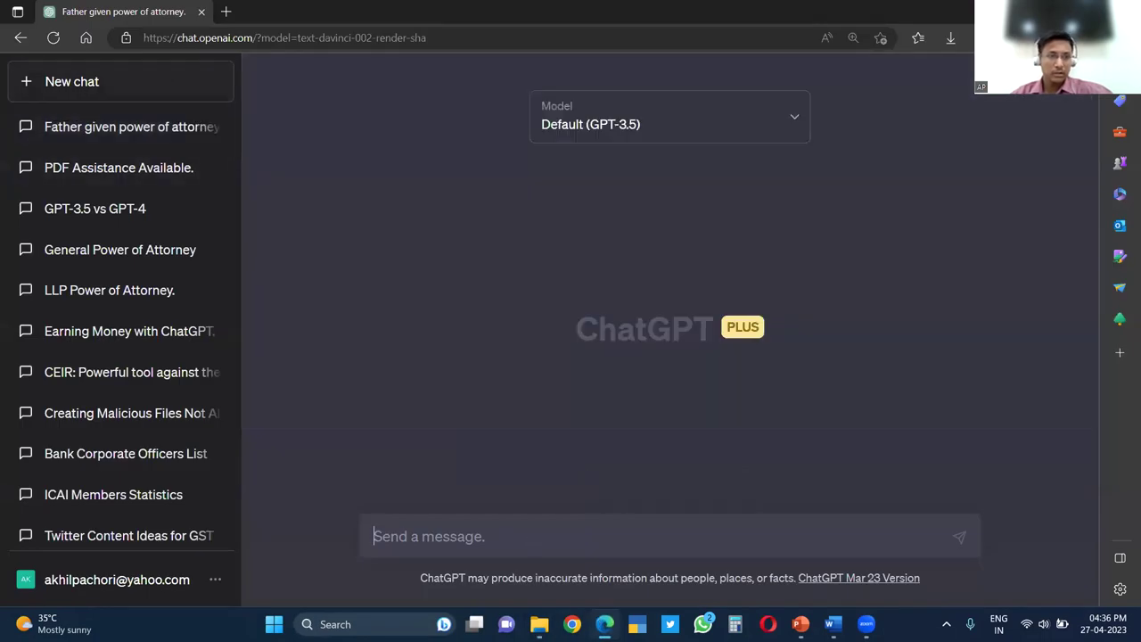
{"action": "left_click", "coordinate": [647, 136]}
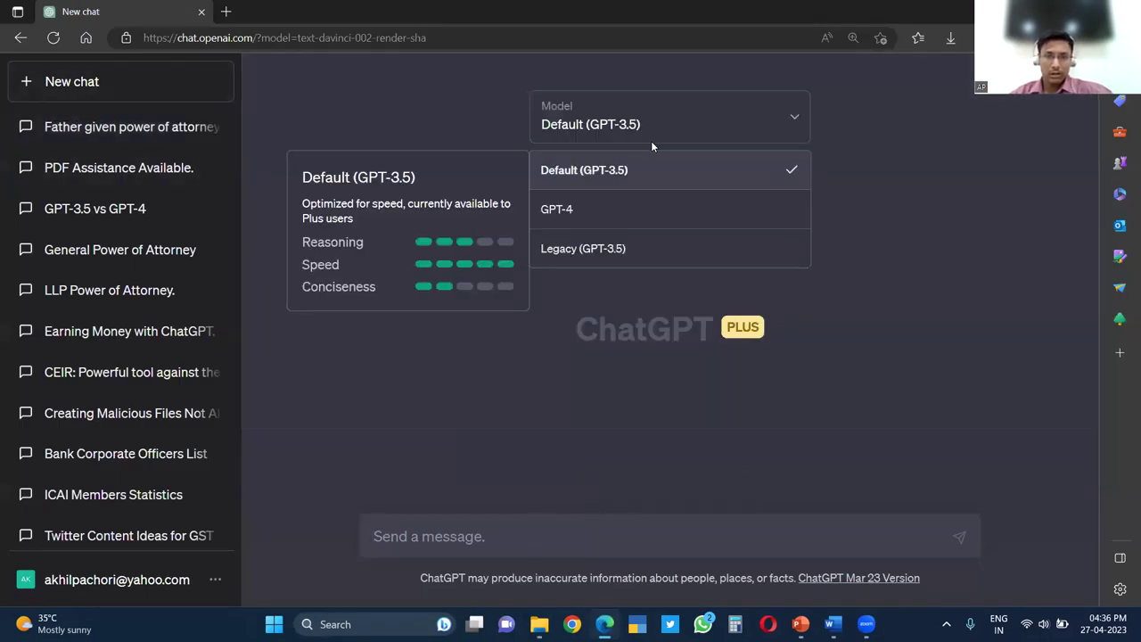
{"action": "left_click", "coordinate": [450, 103]}
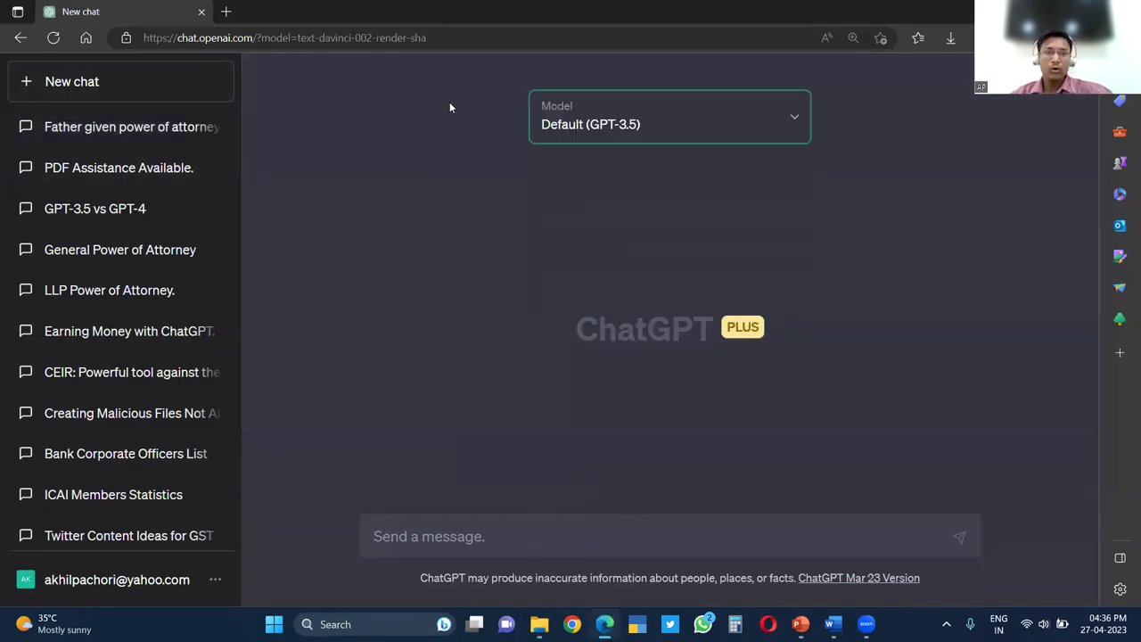
{"action": "left_click", "coordinate": [619, 128]}
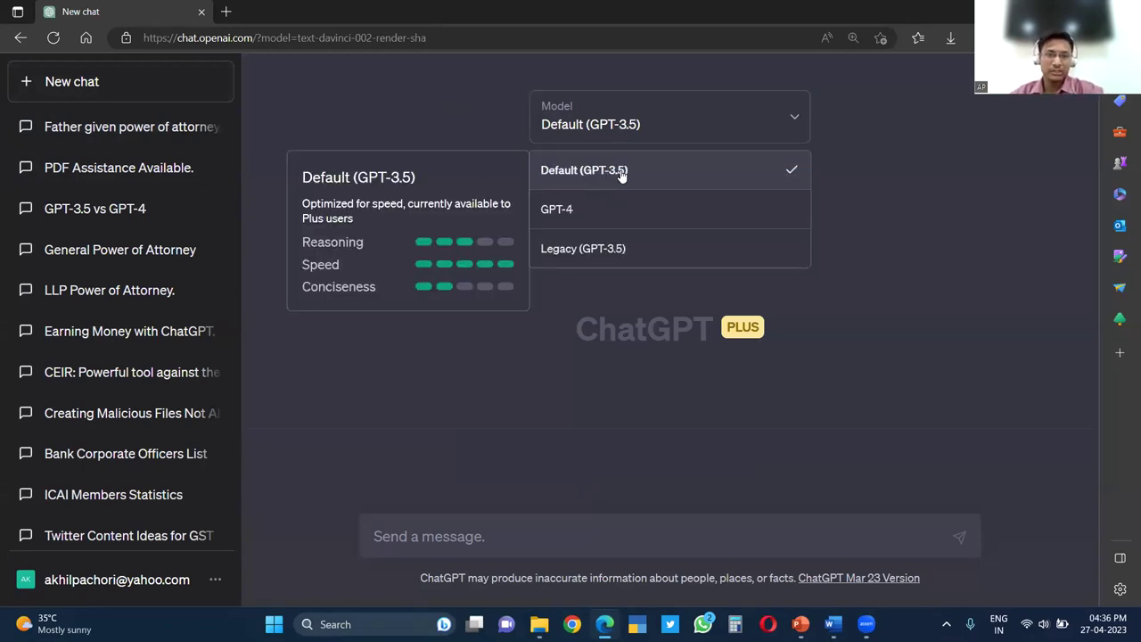
{"action": "left_click", "coordinate": [877, 285]}
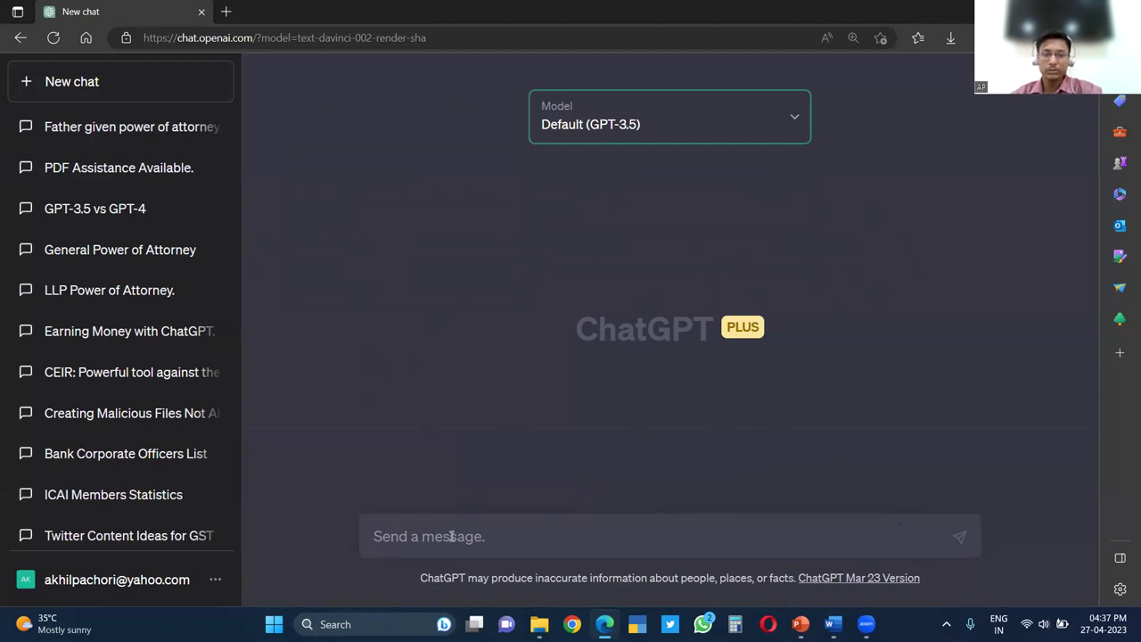
{"action": "left_click", "coordinate": [607, 128]}
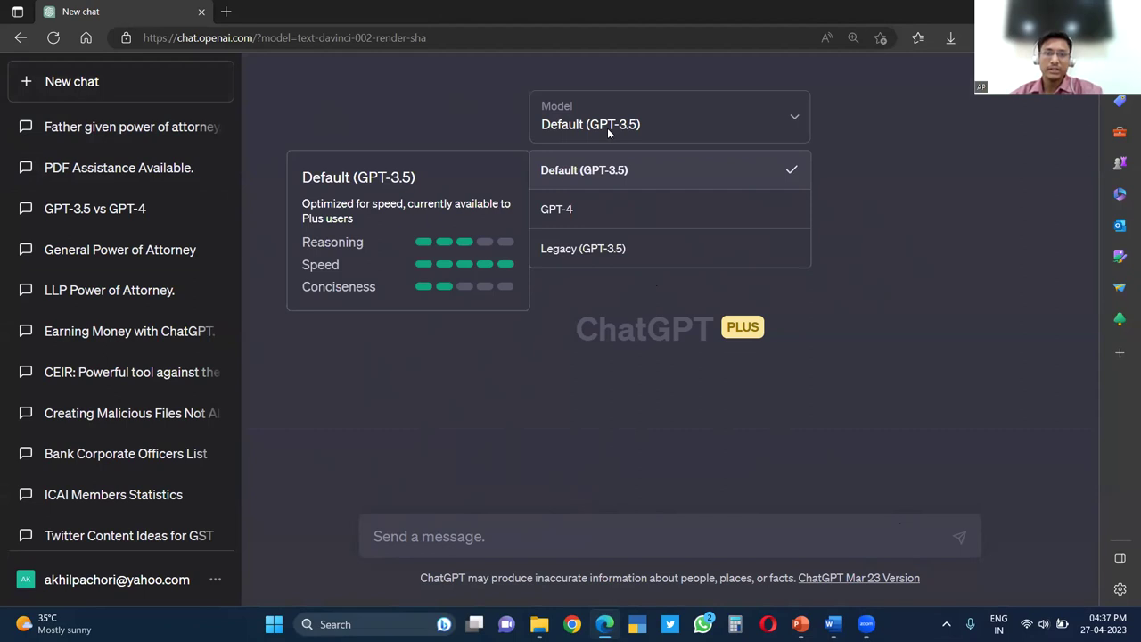
{"action": "left_click", "coordinate": [579, 217]}
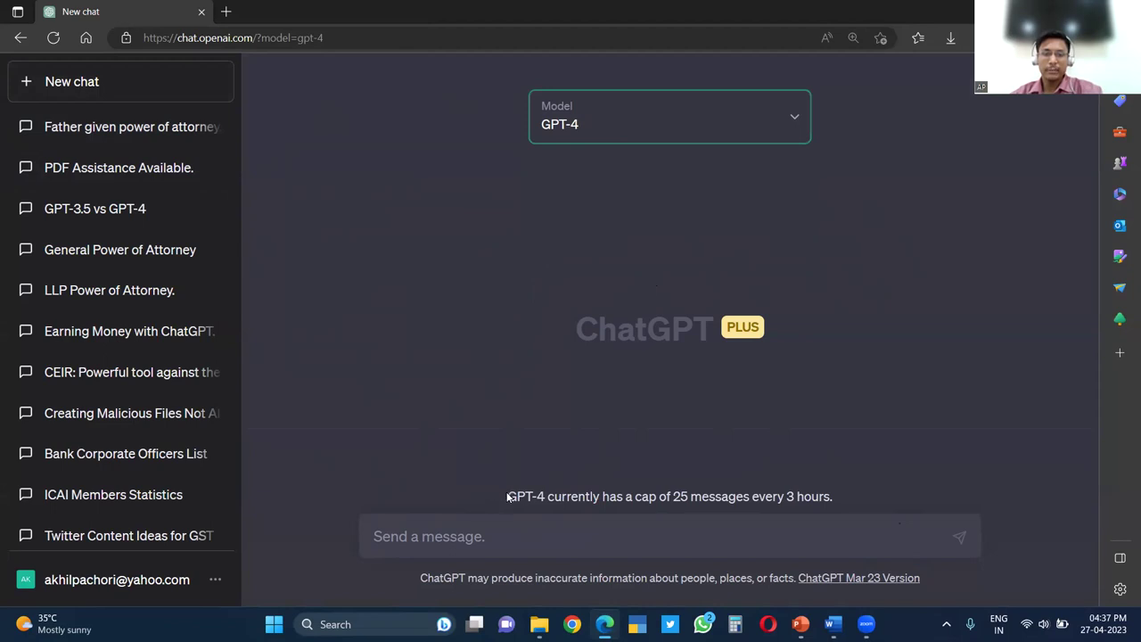
{"action": "left_click_drag", "start_coordinate": [508, 498], "coordinate": [828, 503]}
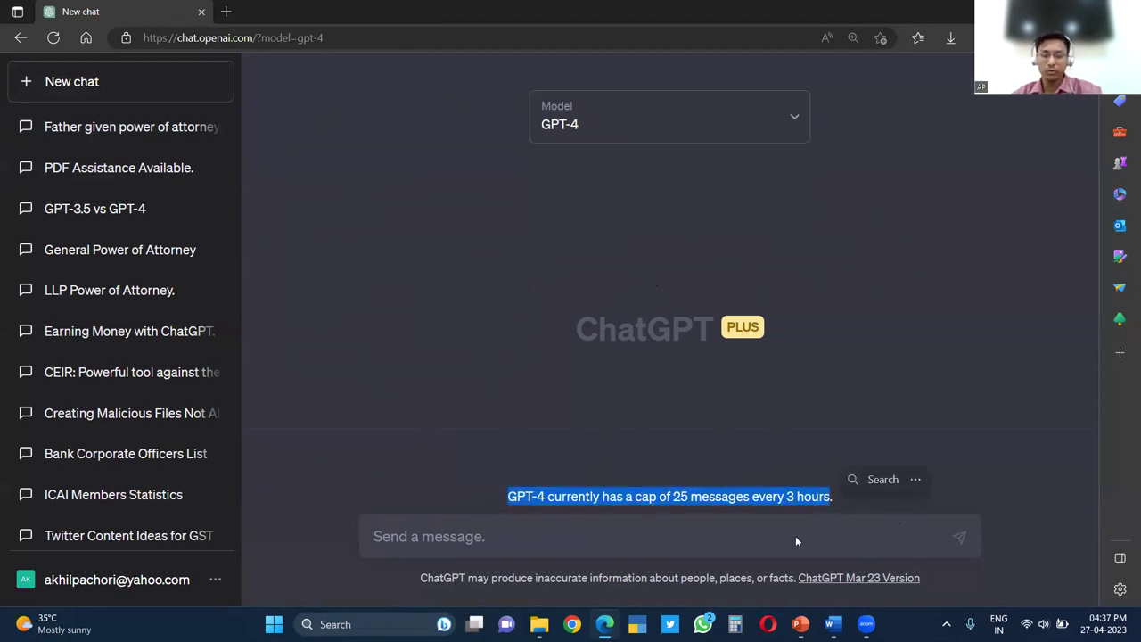
{"action": "left_click", "coordinate": [796, 538]}
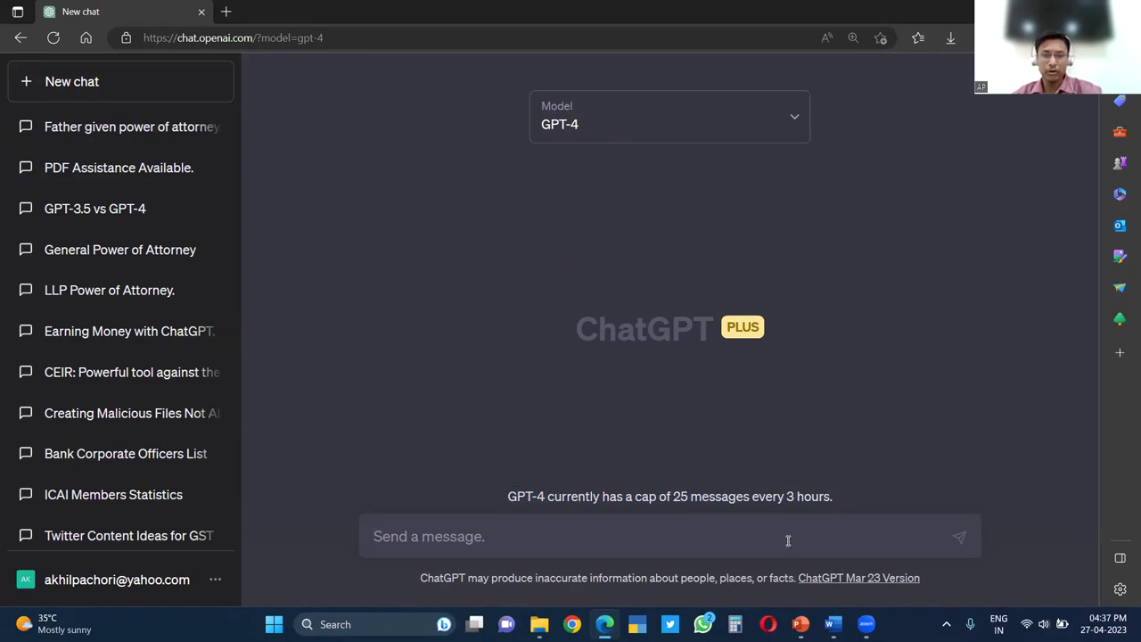
{"action": "left_click", "coordinate": [679, 140]}
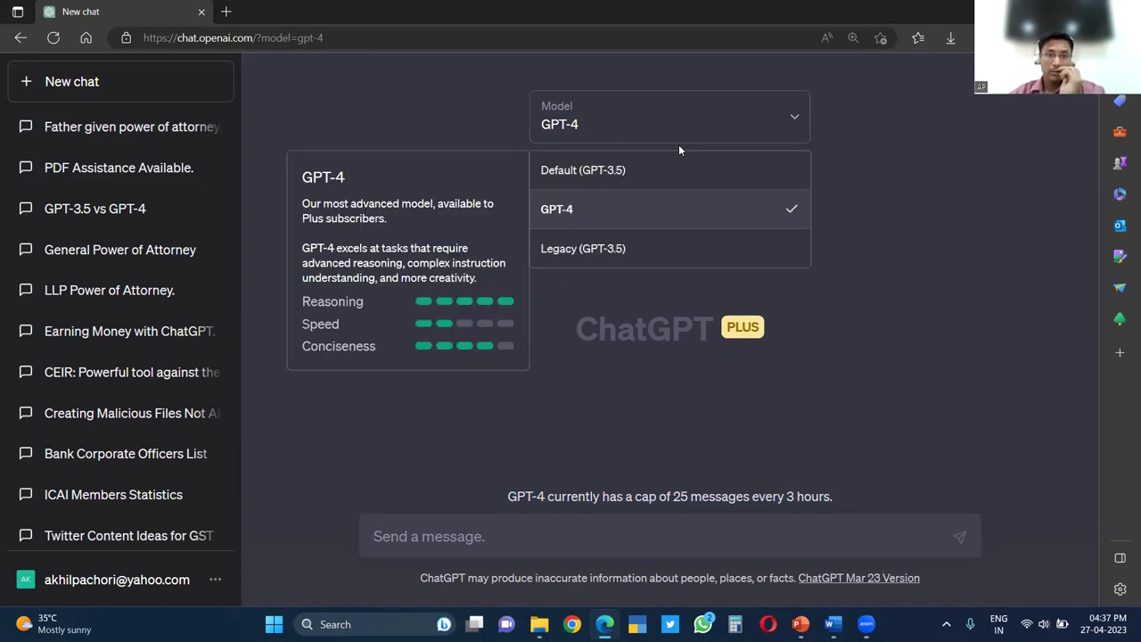
{"action": "left_click", "coordinate": [587, 209]}
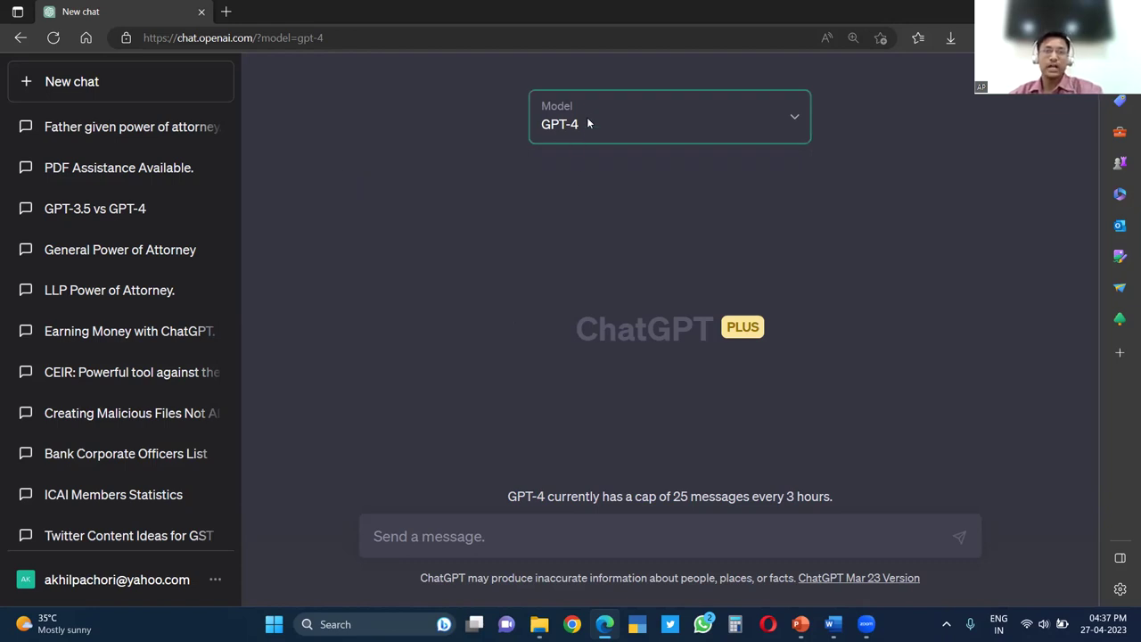
{"action": "left_click", "coordinate": [493, 532]}
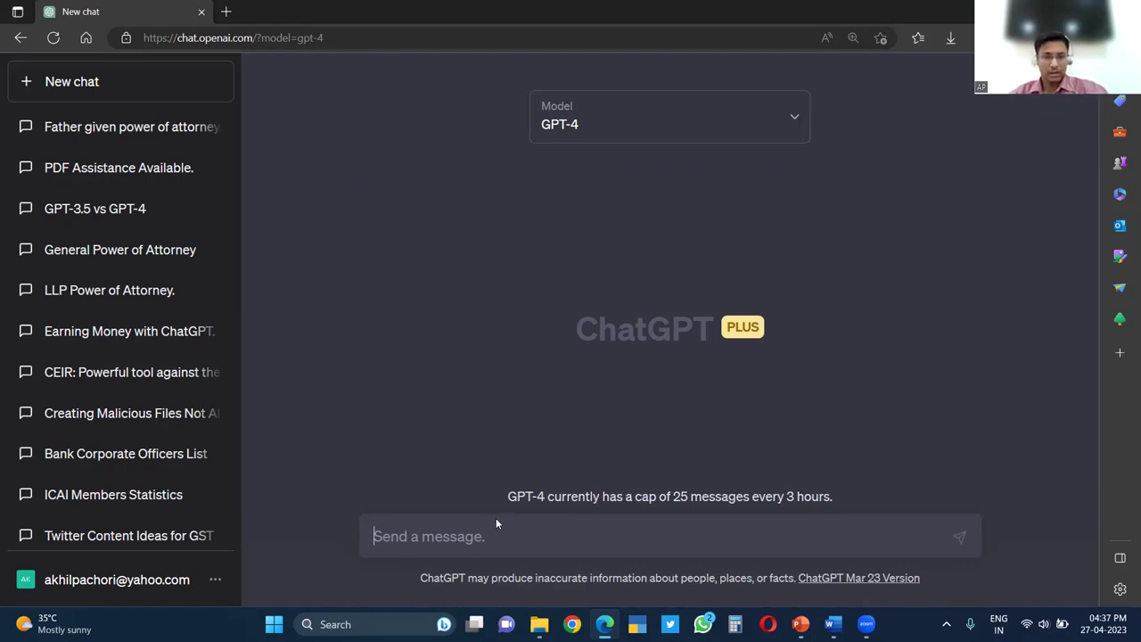
Paste the meeting transcript and ask GPT-4 to draft the minutes of meeting from it
{"action": "key", "text": "ctrl+v"}
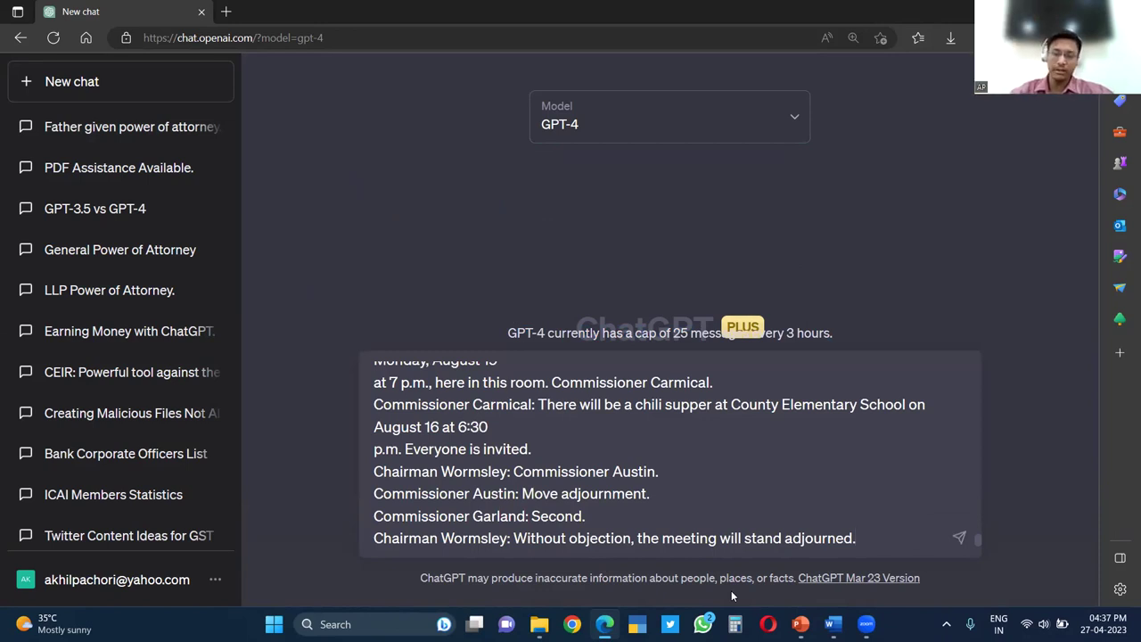
{"action": "key", "text": "shift+Return"}
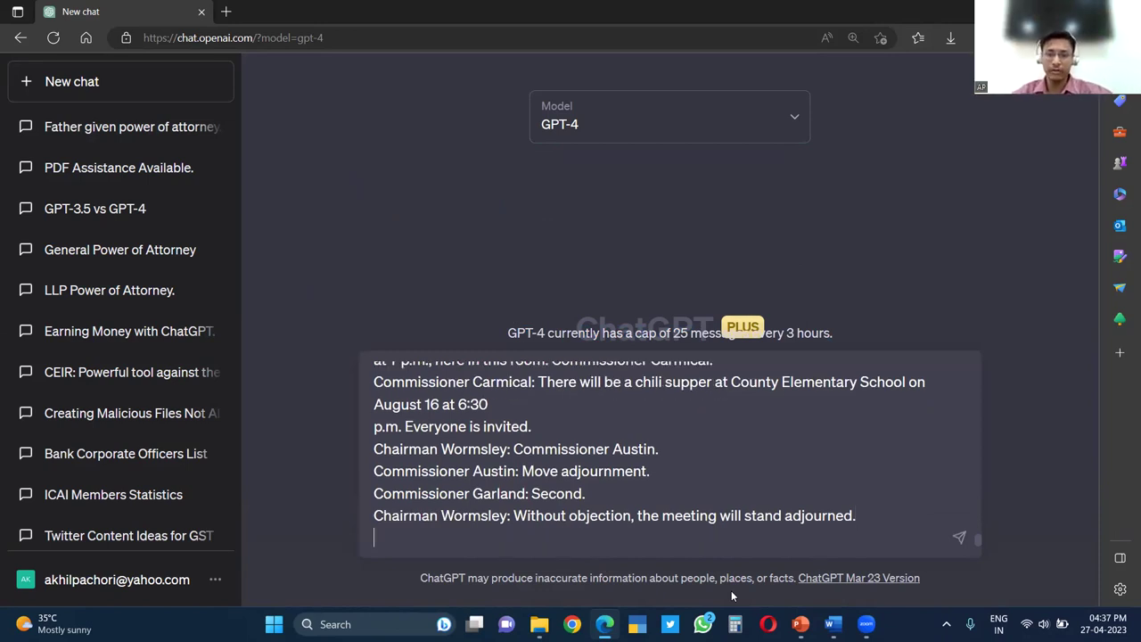
{"action": "key", "text": "shift+Return"}
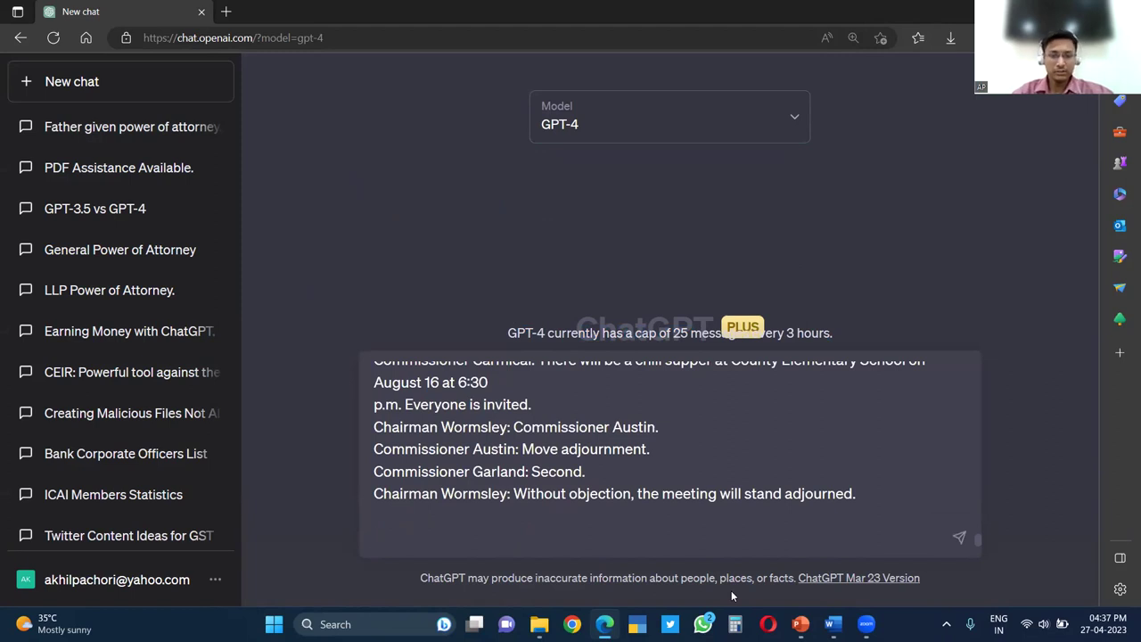
{"action": "type", "text": "Drad"}
{"action": "key", "text": "BackSpace"}
{"action": "key", "text": "BackSpace"}
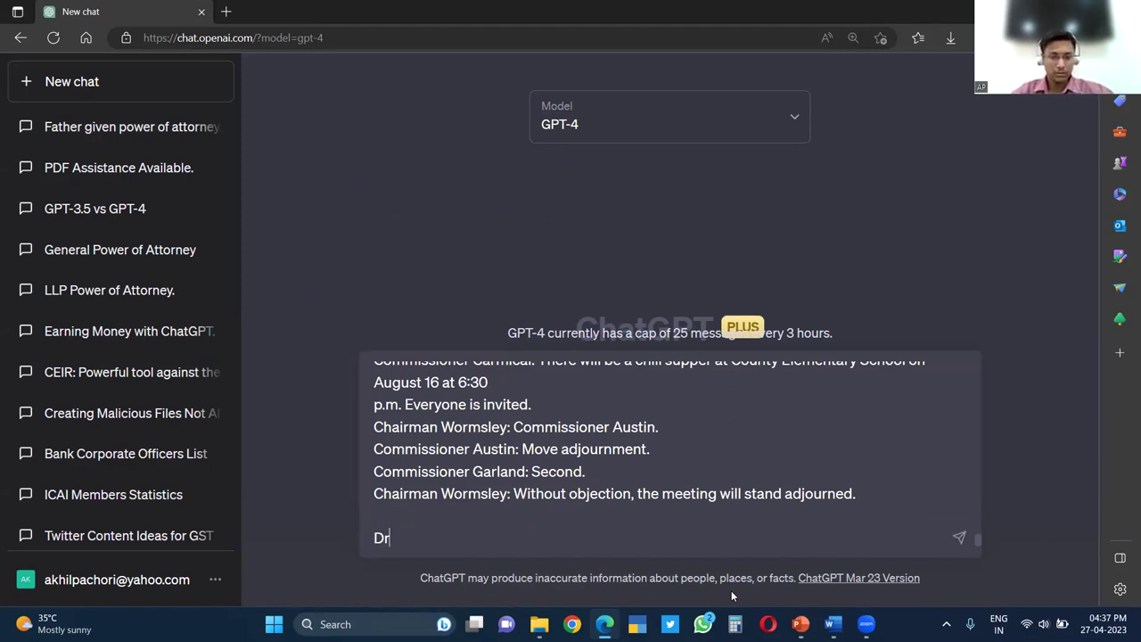
{"action": "key", "text": "BackSpace"}
{"action": "key", "text": "BackSpace"}
{"action": "type", "text": "On the ba"}
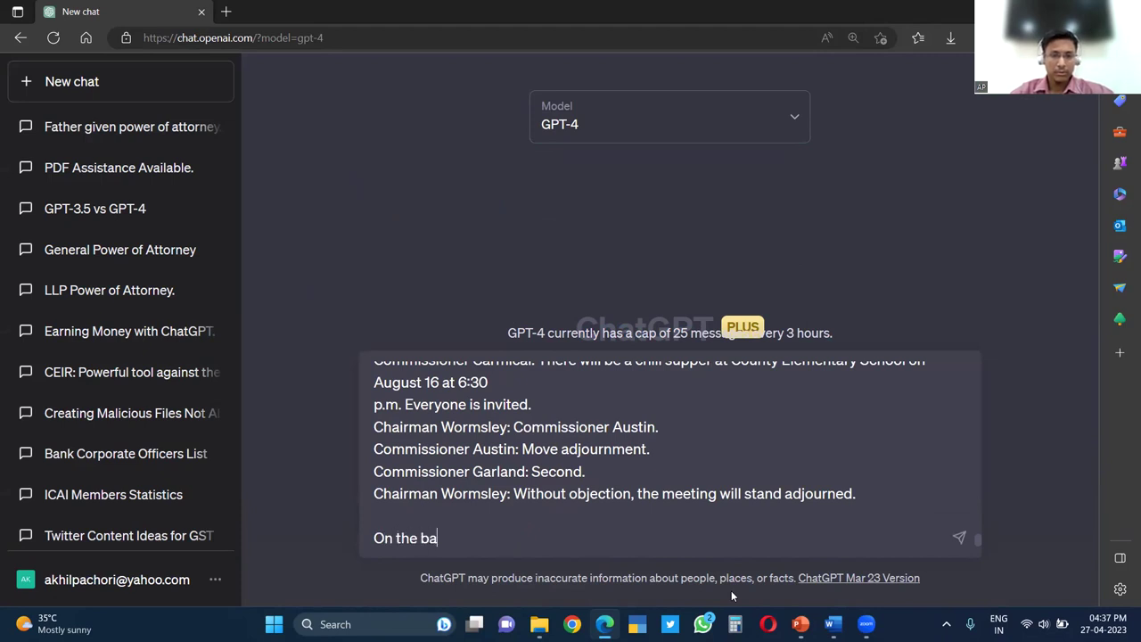
{"action": "type", "text": "sis  o"}
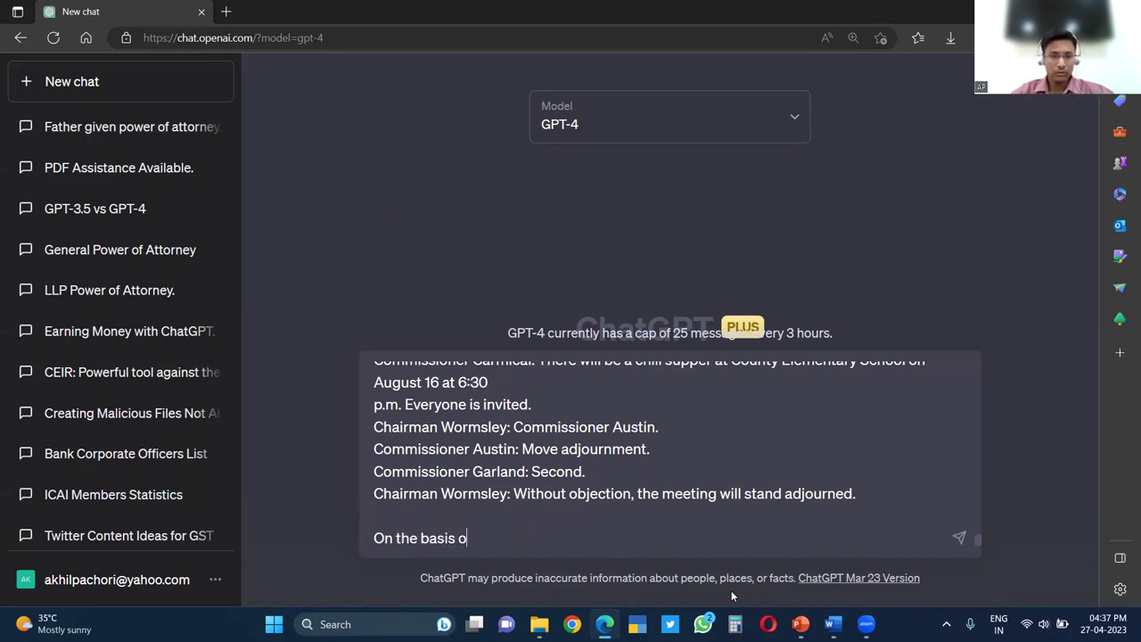
{"action": "type", "text": "f meeting transcribe aboe"}
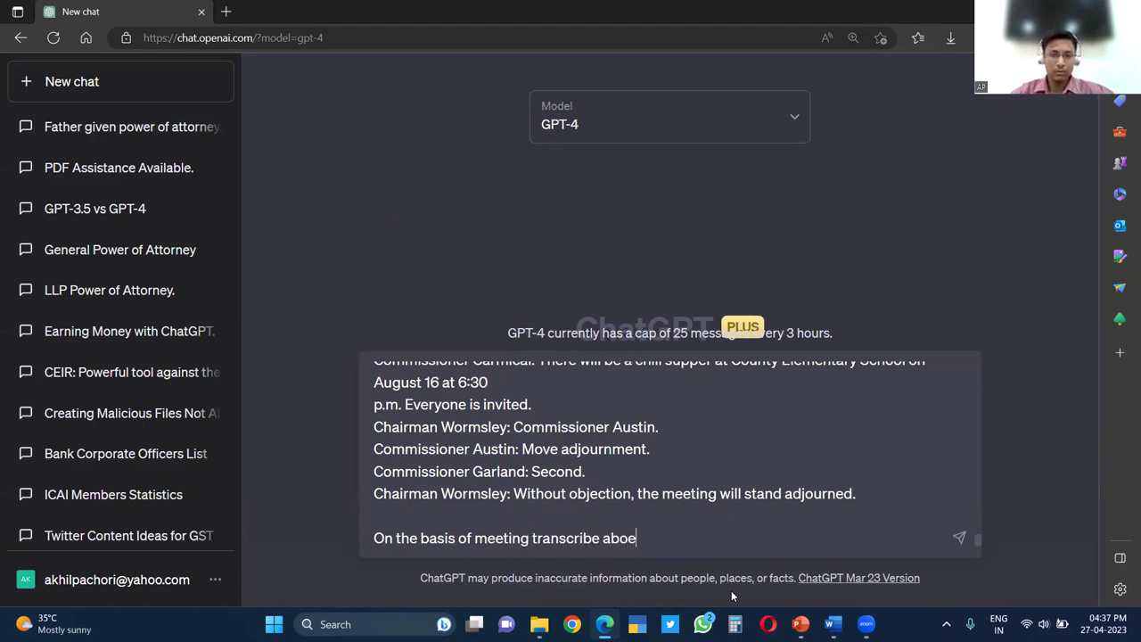
{"action": "key", "text": "BackSpace"}
{"action": "type", "text": "ve, drafa"}
{"action": "key", "text": "BackSpace"}
{"action": "type", "text": "t the minutes of meeting"}
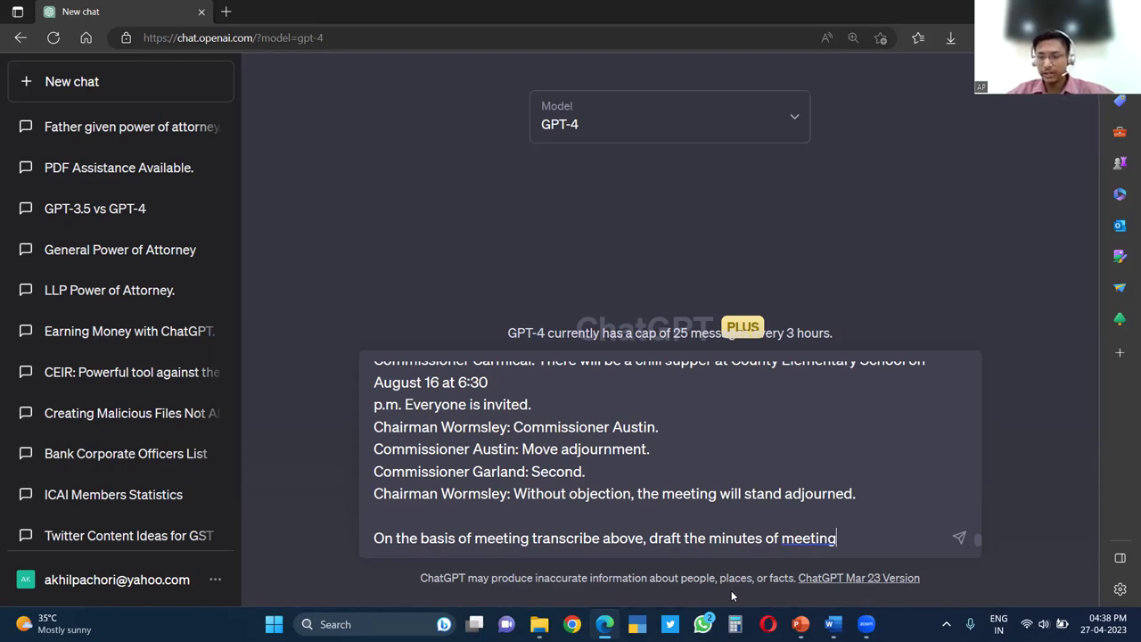
{"action": "key", "text": "Return"}
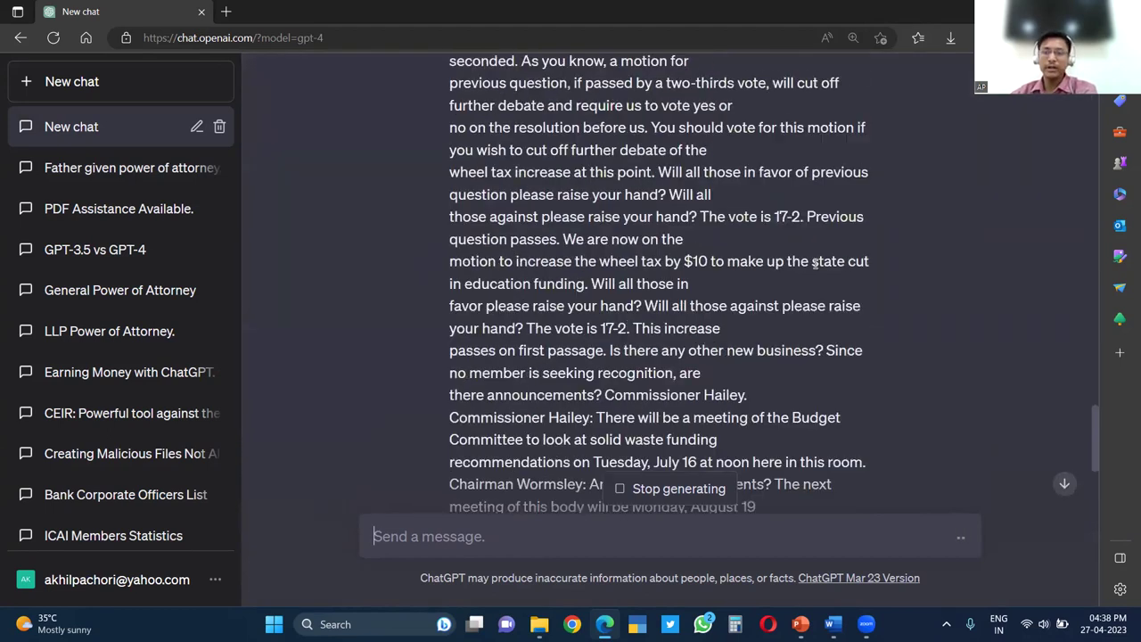
Scroll through GPT-4's streaming minutes as they reach Old Business and the $10 wheel tax resolution
{"action": "scroll", "coordinate": [813, 263], "scroll_direction": "up", "scroll_amount": 2}
{"action": "scroll", "coordinate": [1099, 422], "scroll_direction": "down", "scroll_amount": 3}
{"action": "left_click_drag", "start_coordinate": [1096, 426], "coordinate": [1103, 511]}
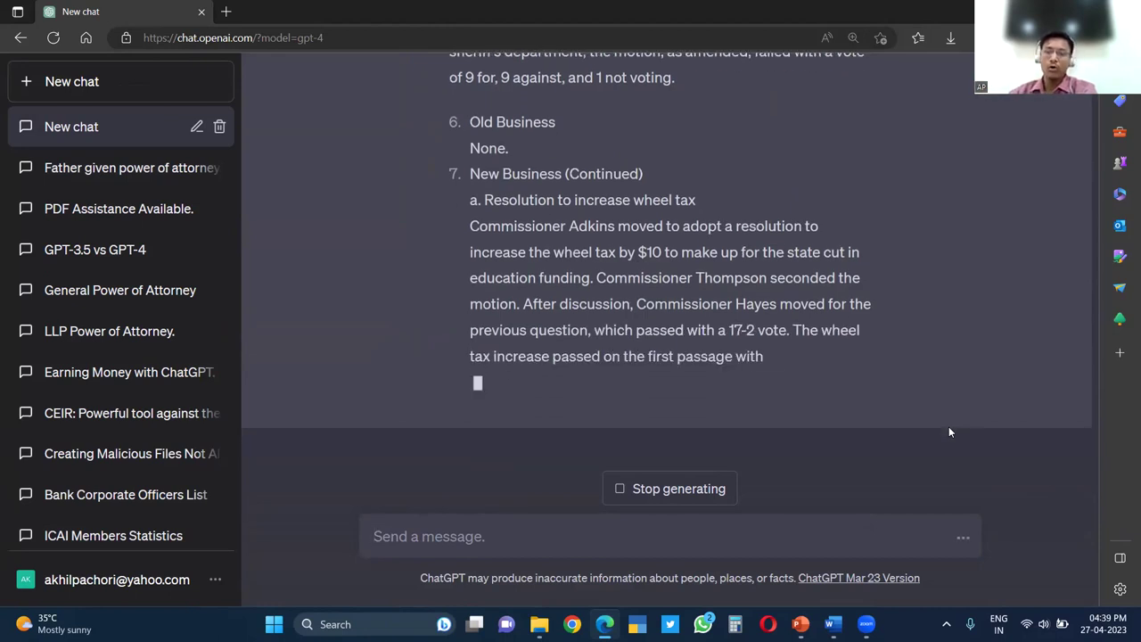
Scroll up and down through the County Commission meeting minutes reply to review it
{"action": "scroll", "coordinate": [773, 328], "scroll_direction": "up", "scroll_amount": 15}
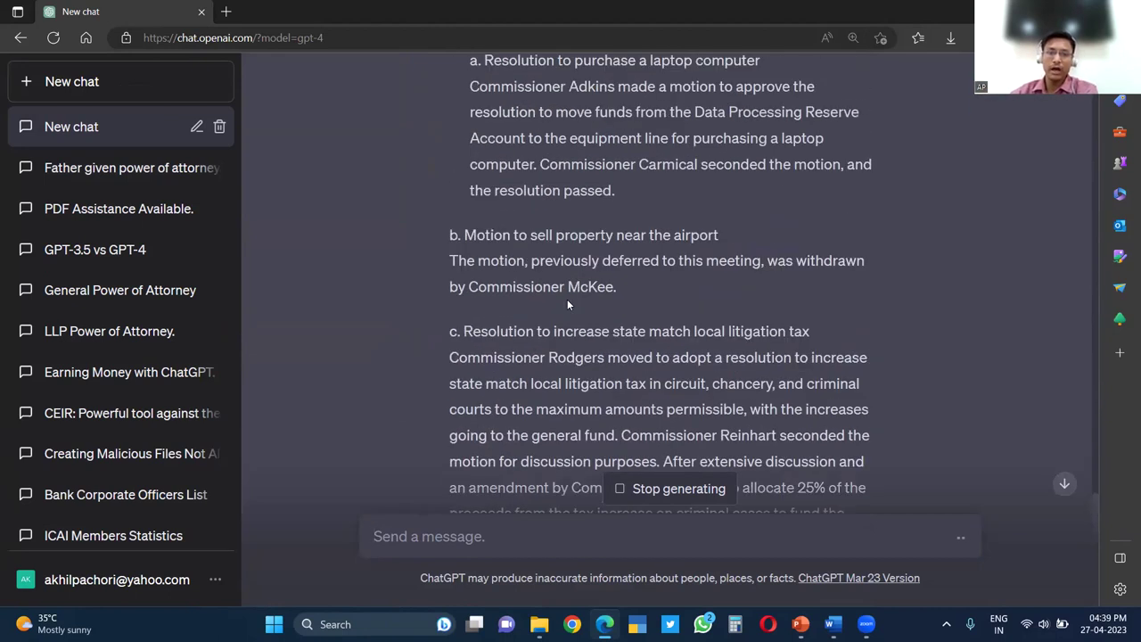
{"action": "scroll", "coordinate": [560, 311], "scroll_direction": "up", "scroll_amount": 20}
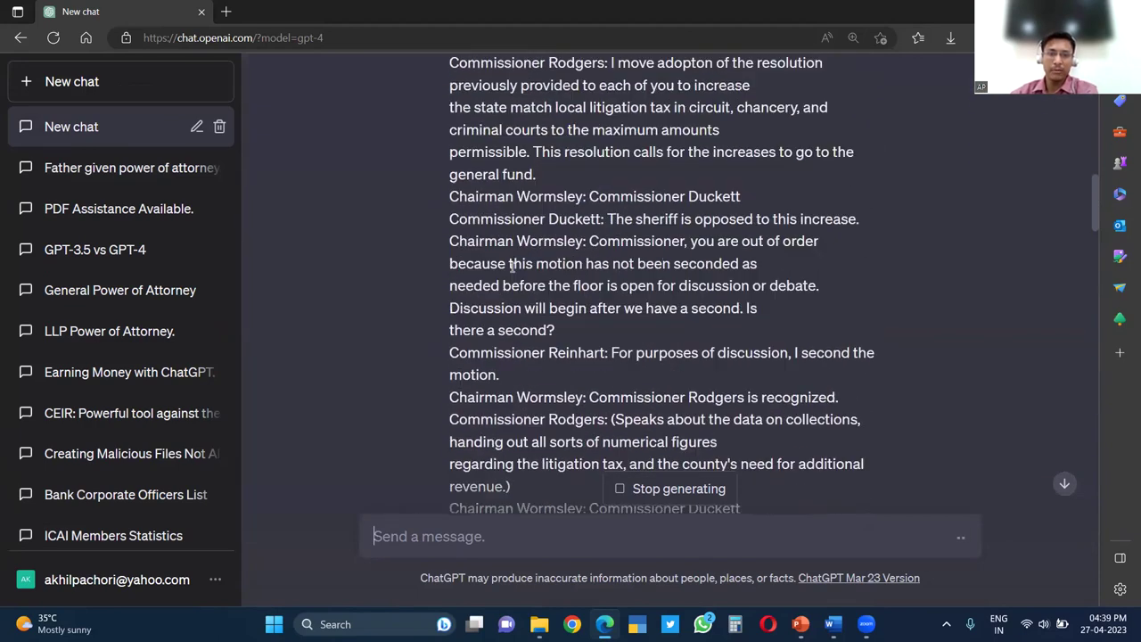
{"action": "scroll", "coordinate": [1095, 252], "scroll_direction": "down", "scroll_amount": 3}
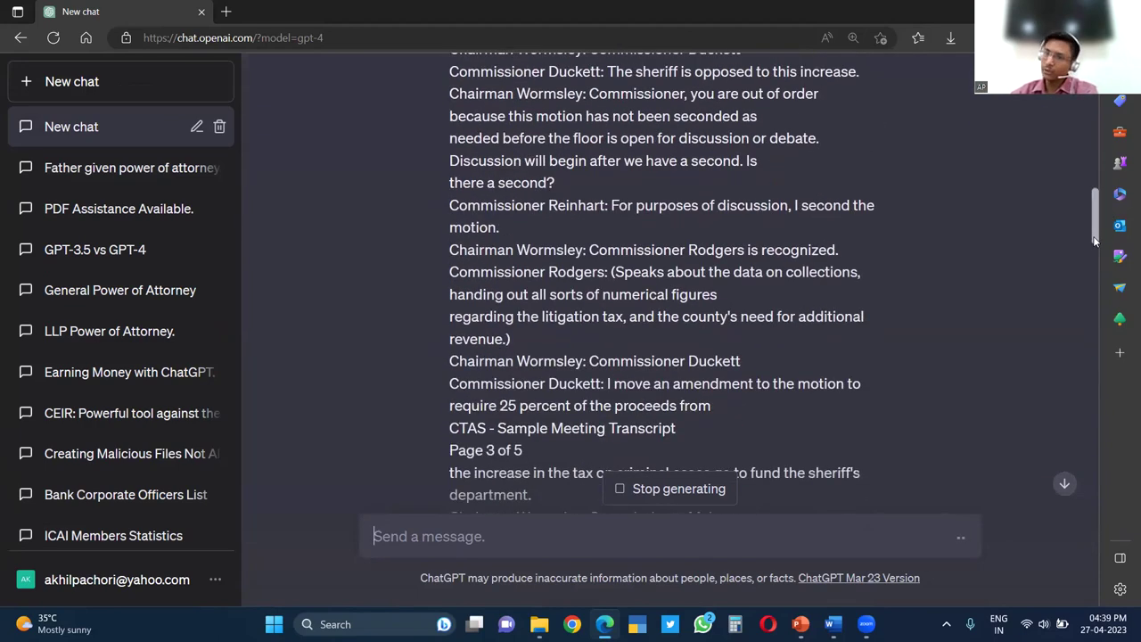
{"action": "scroll", "coordinate": [1094, 256], "scroll_direction": "down", "scroll_amount": 3}
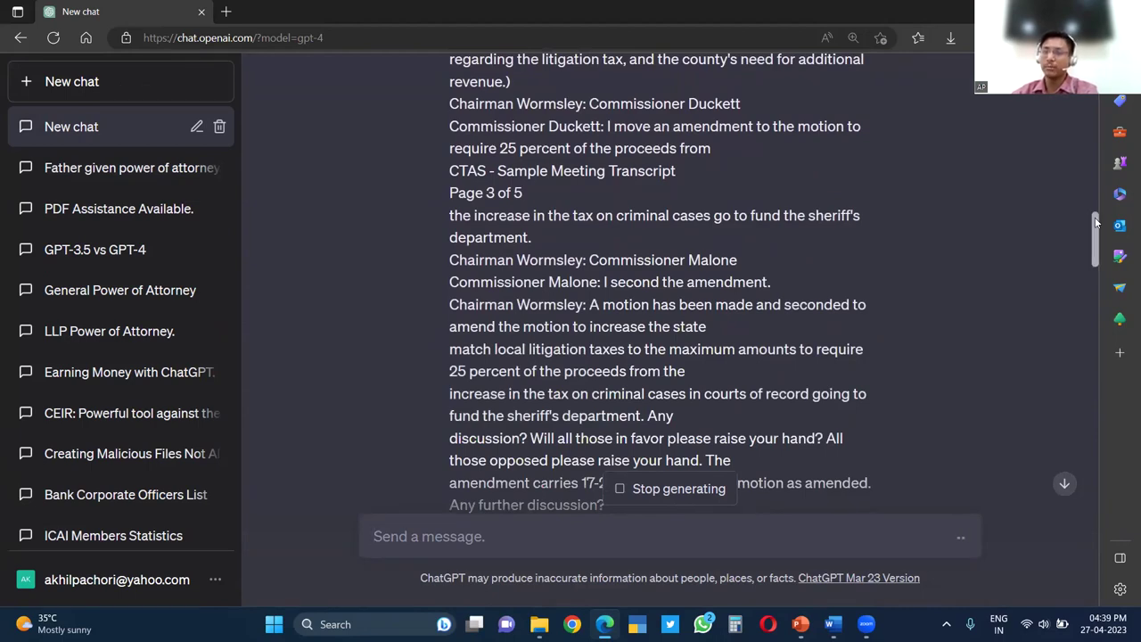
{"action": "scroll", "coordinate": [1095, 253], "scroll_direction": "down", "scroll_amount": 1}
{"action": "left_click_drag", "start_coordinate": [1095, 252], "coordinate": [1088, 571]}
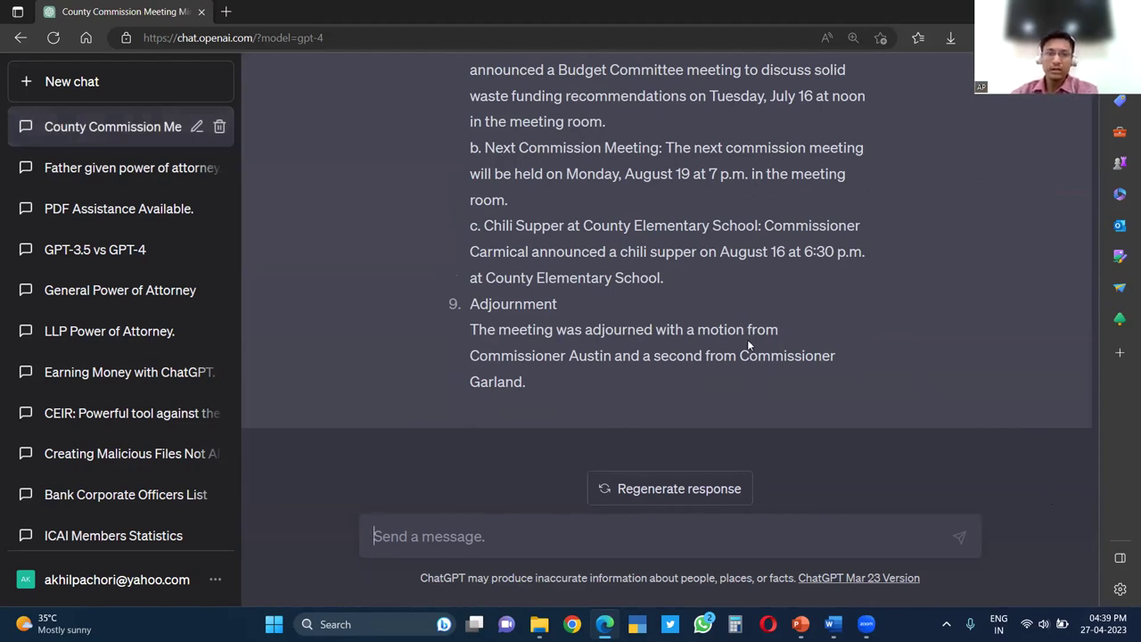
{"action": "scroll", "coordinate": [731, 299], "scroll_direction": "up", "scroll_amount": 15}
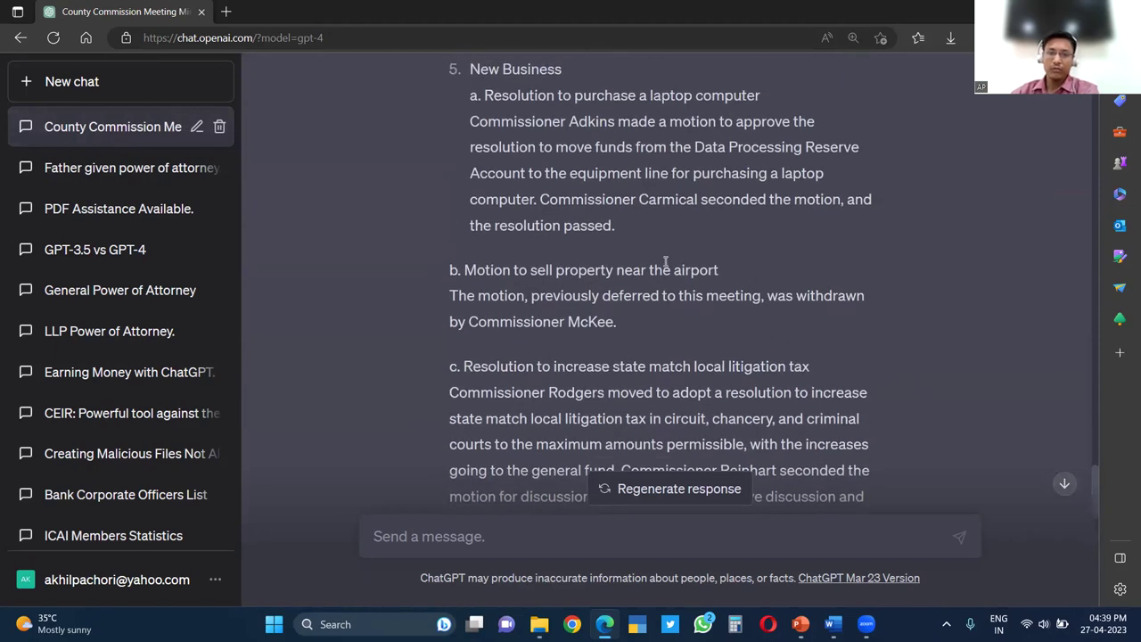
{"action": "scroll", "coordinate": [628, 279], "scroll_direction": "up", "scroll_amount": 1}
{"action": "scroll", "coordinate": [660, 290], "scroll_direction": "down", "scroll_amount": 3}
{"action": "scroll", "coordinate": [687, 299], "scroll_direction": "up", "scroll_amount": 8}
{"action": "scroll", "coordinate": [678, 302], "scroll_direction": "up", "scroll_amount": 3}
{"action": "scroll", "coordinate": [934, 374], "scroll_direction": "down", "scroll_amount": 5}
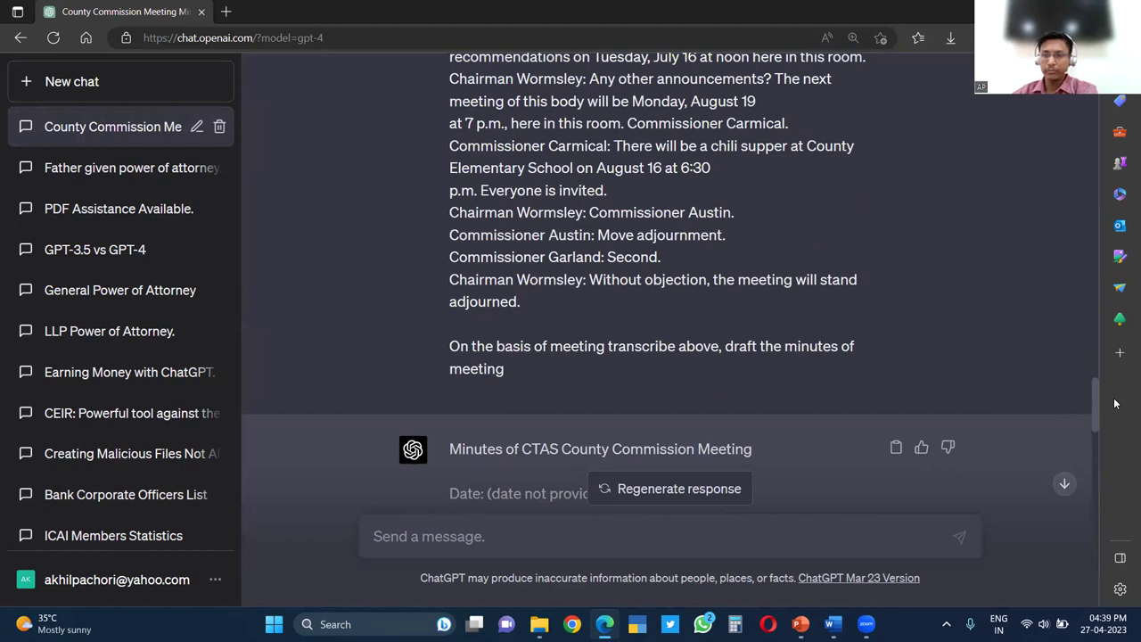
Read the minutes down to their end, then start a new empty chat
{"action": "left_click_drag", "start_coordinate": [1098, 404], "coordinate": [1097, 424]}
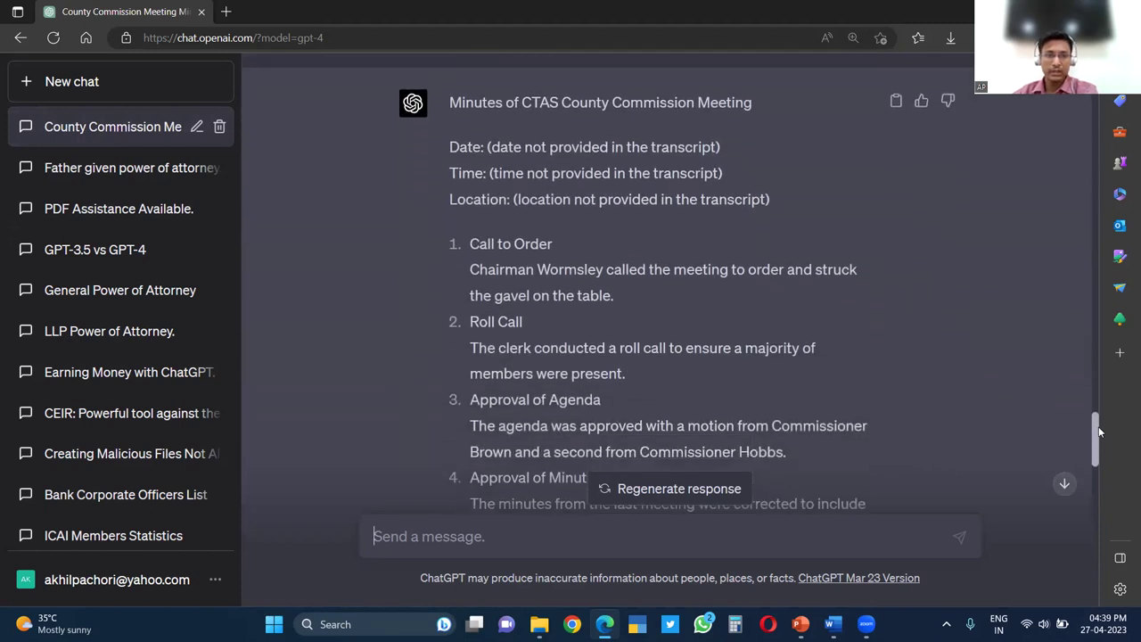
{"action": "scroll", "coordinate": [1098, 433], "scroll_direction": "down", "scroll_amount": 1}
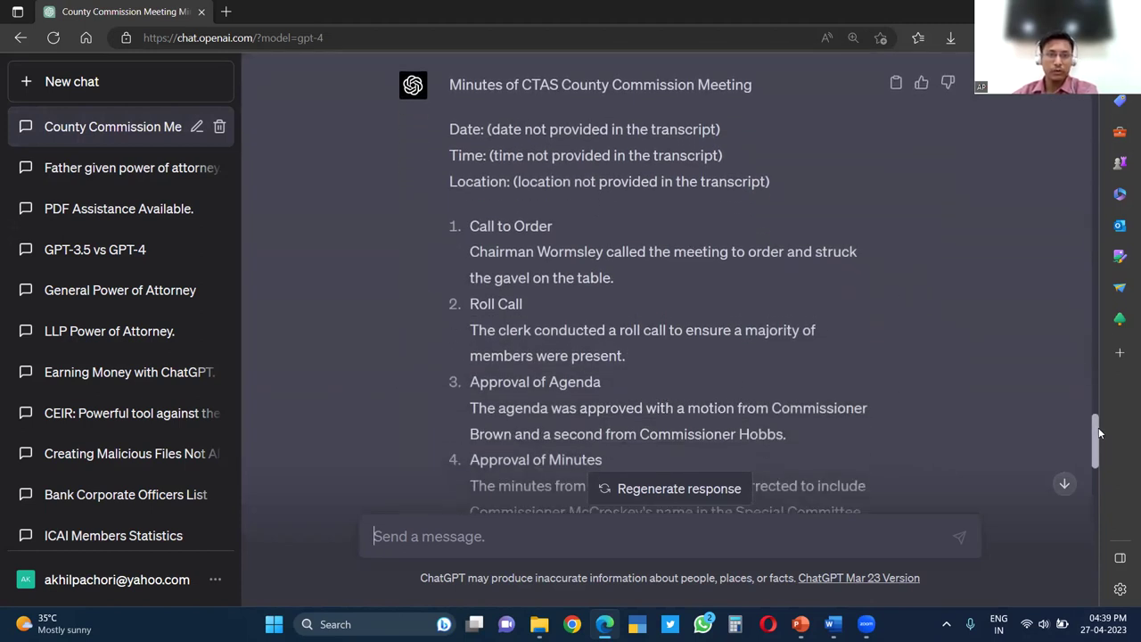
{"action": "left_click_drag", "start_coordinate": [1098, 432], "coordinate": [1102, 450]}
{"action": "scroll", "coordinate": [1102, 450], "scroll_direction": "down", "scroll_amount": 1}
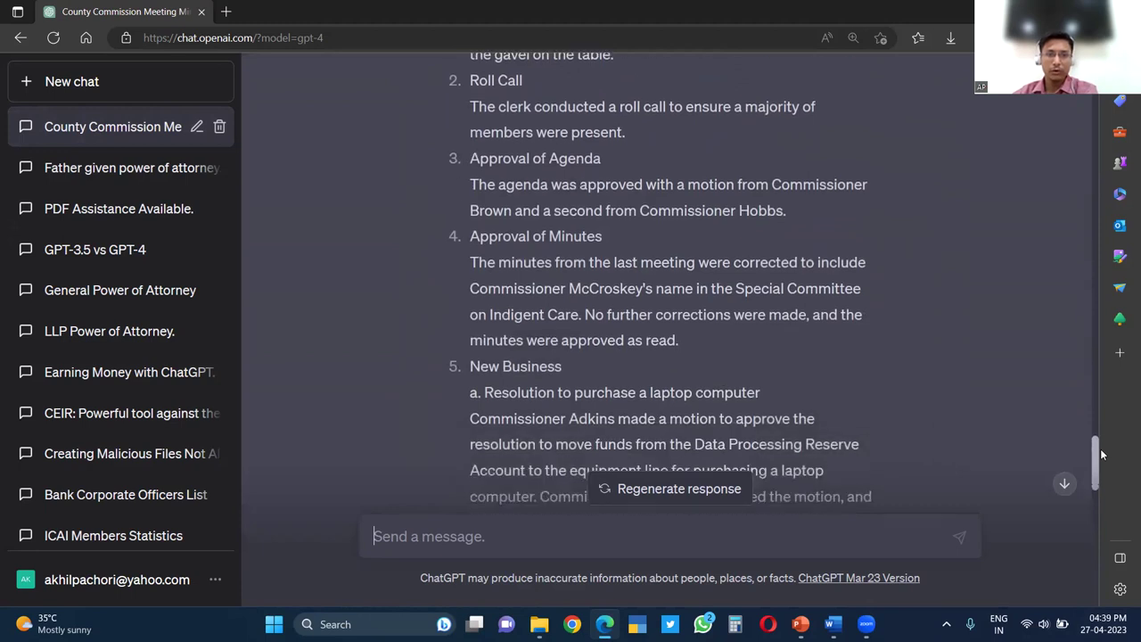
{"action": "scroll", "coordinate": [1107, 461], "scroll_direction": "down", "scroll_amount": 1}
{"action": "left_click_drag", "start_coordinate": [1108, 461], "coordinate": [1118, 494]}
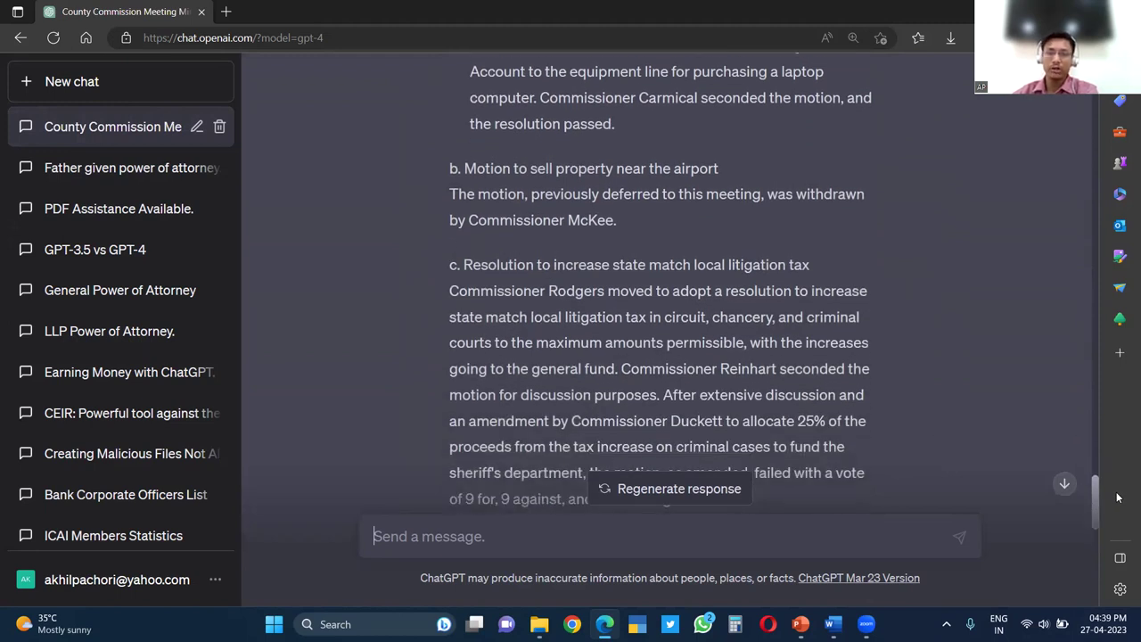
{"action": "left_click_drag", "start_coordinate": [1118, 500], "coordinate": [1104, 603]}
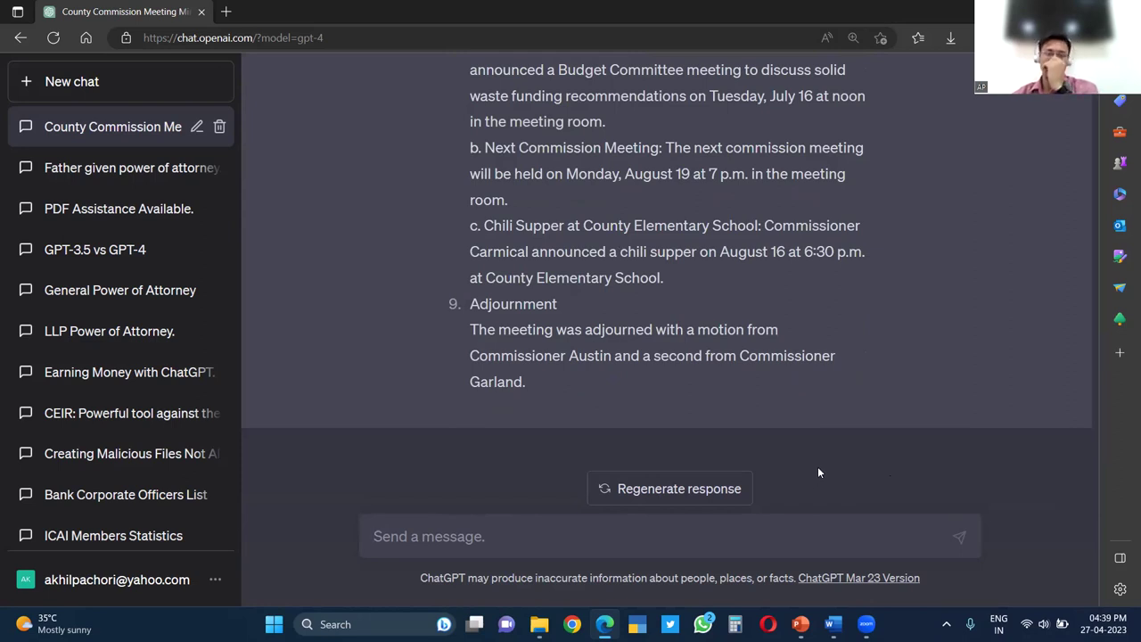
{"action": "left_click", "coordinate": [200, 93]}
Switch to GPT-4 and request Minutes of Meeting for XYZ Private Limited's first board meeting
{"action": "left_click", "coordinate": [648, 125]}
{"action": "left_click", "coordinate": [604, 220]}
{"action": "type", "text": "Draft me"}
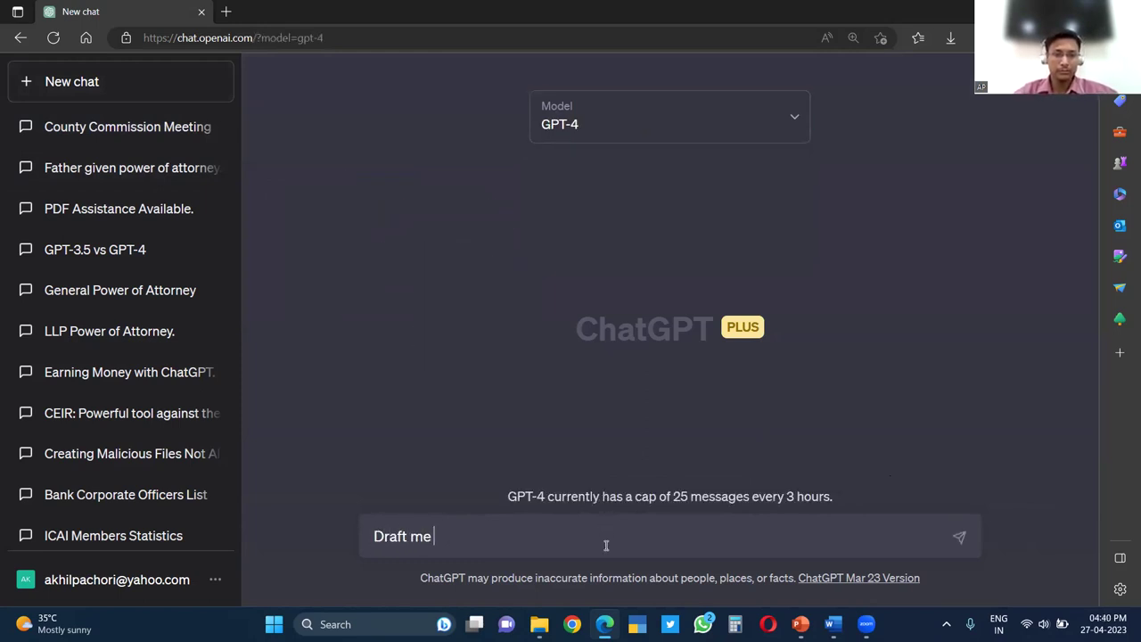
{"action": "type", "text": " a M"}
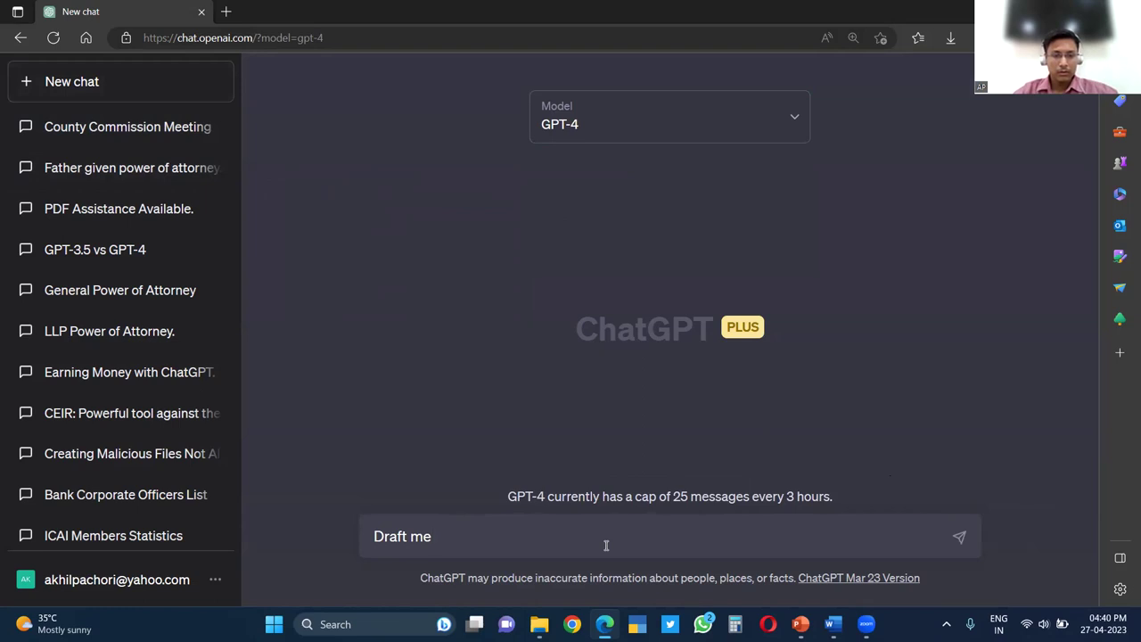
{"action": "type", "text": "Minutes"}
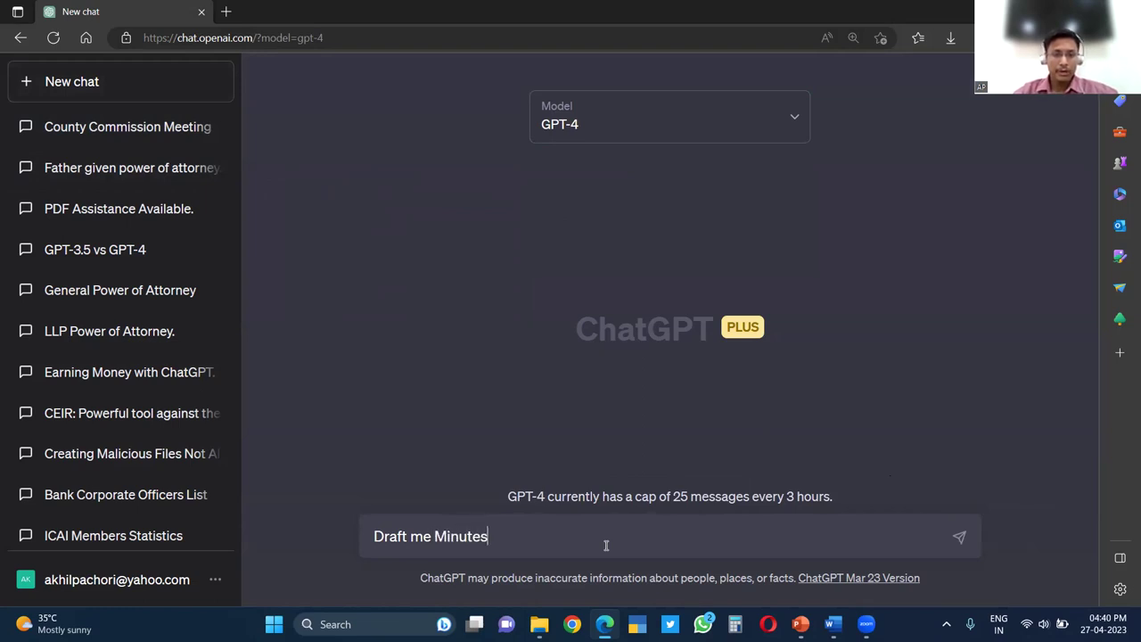
{"action": "type", "text": " of Meeting"}
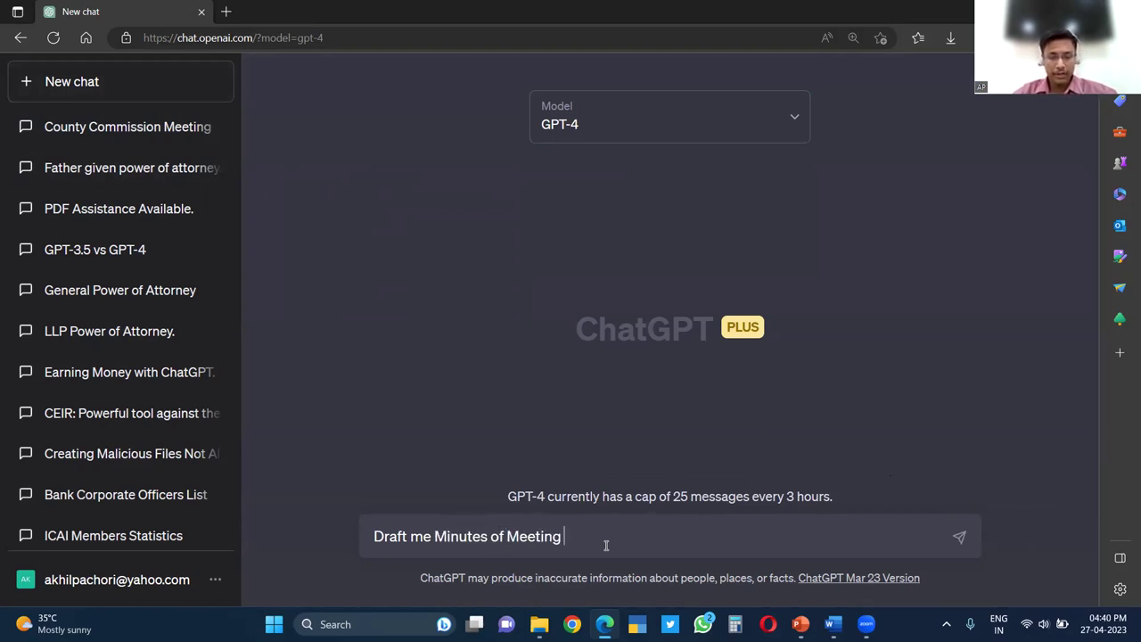
{"action": "type", "text": " for the Firs"}
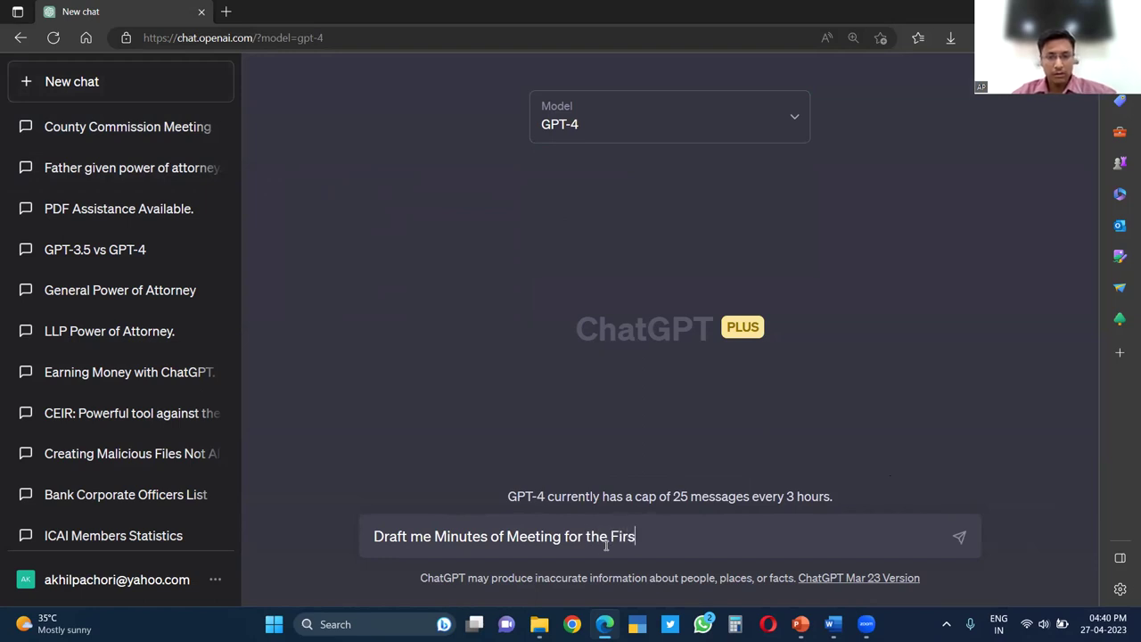
{"action": "type", "text": "t Board Meet"}
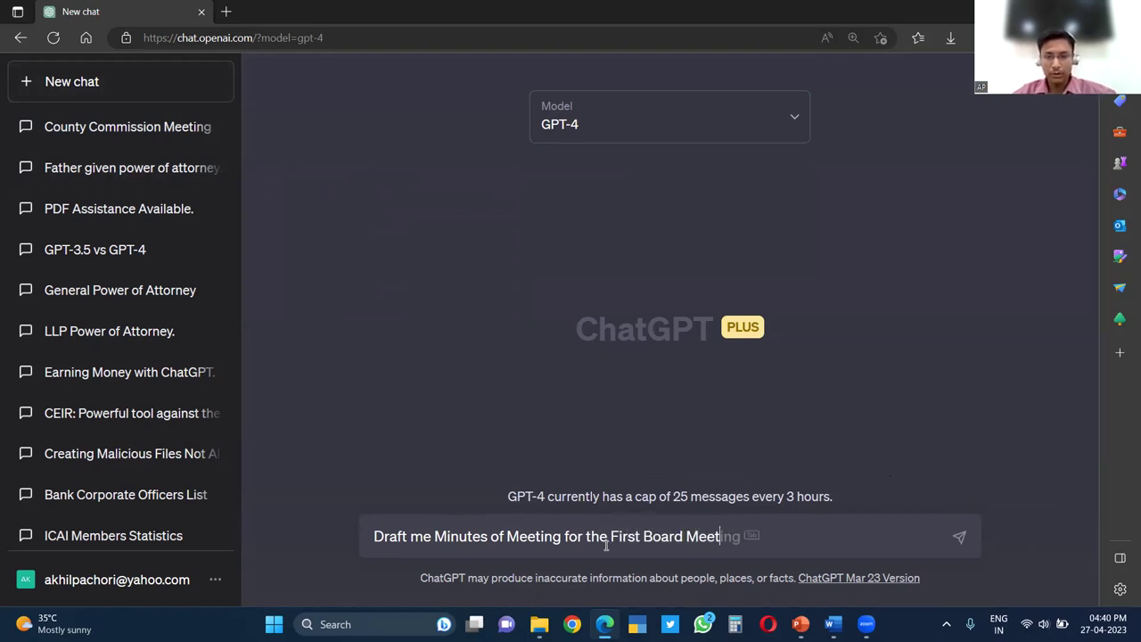
{"action": "type", "text": "ing of the "}
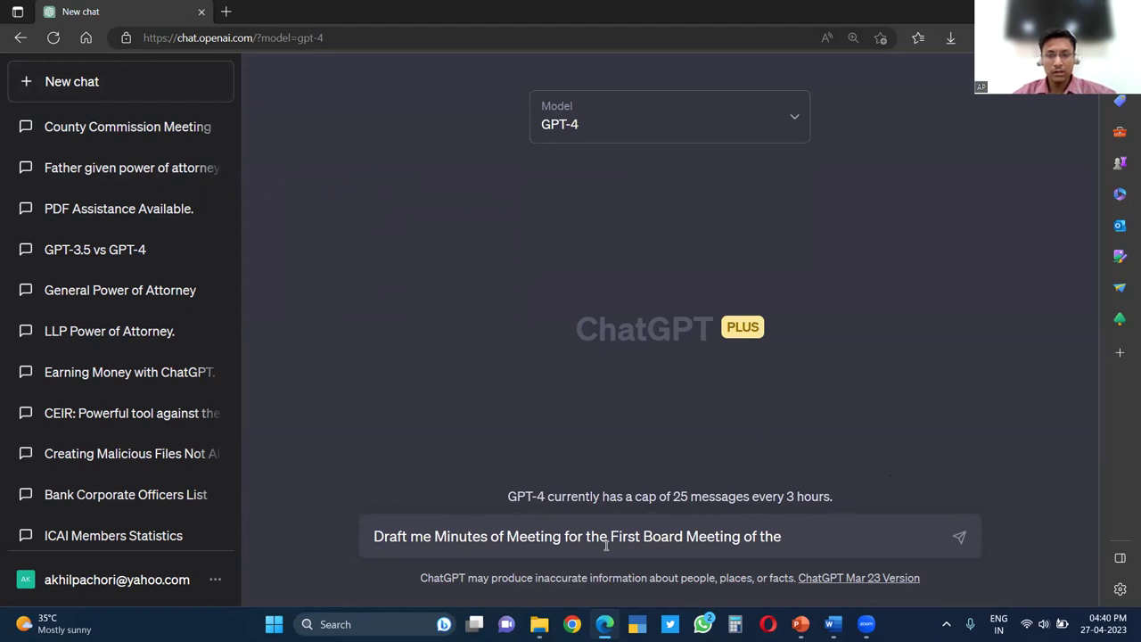
{"action": "type", "text": "Company"}
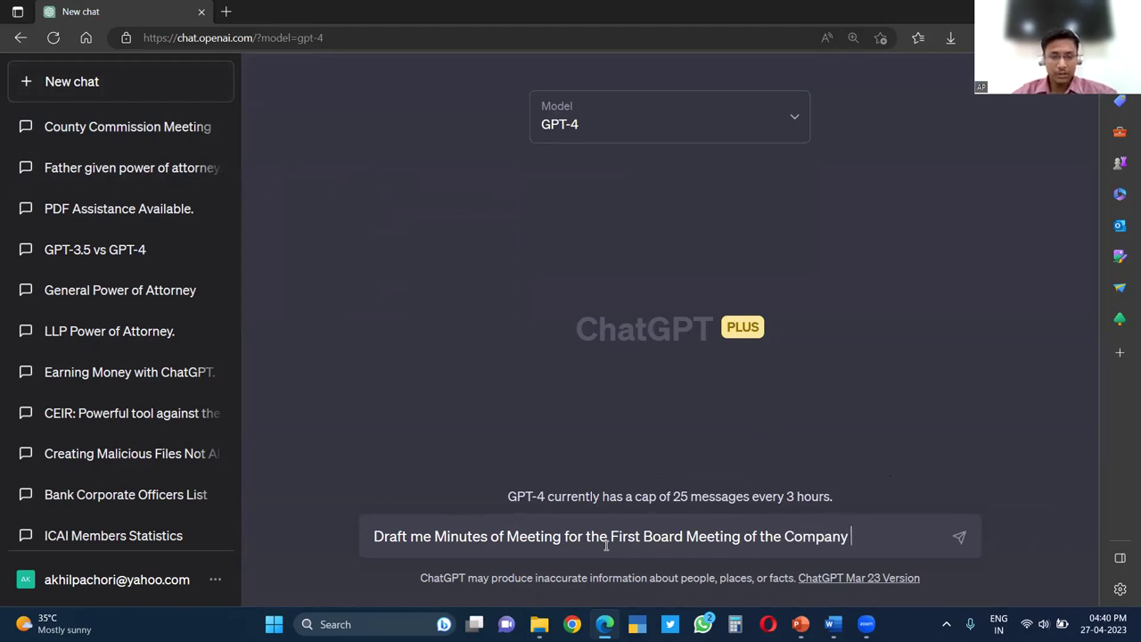
{"action": "type", "text": " XYZ Private Limi"}
{"action": "type", "text": "ted an"}
{"action": "type", "text": "s pe"}
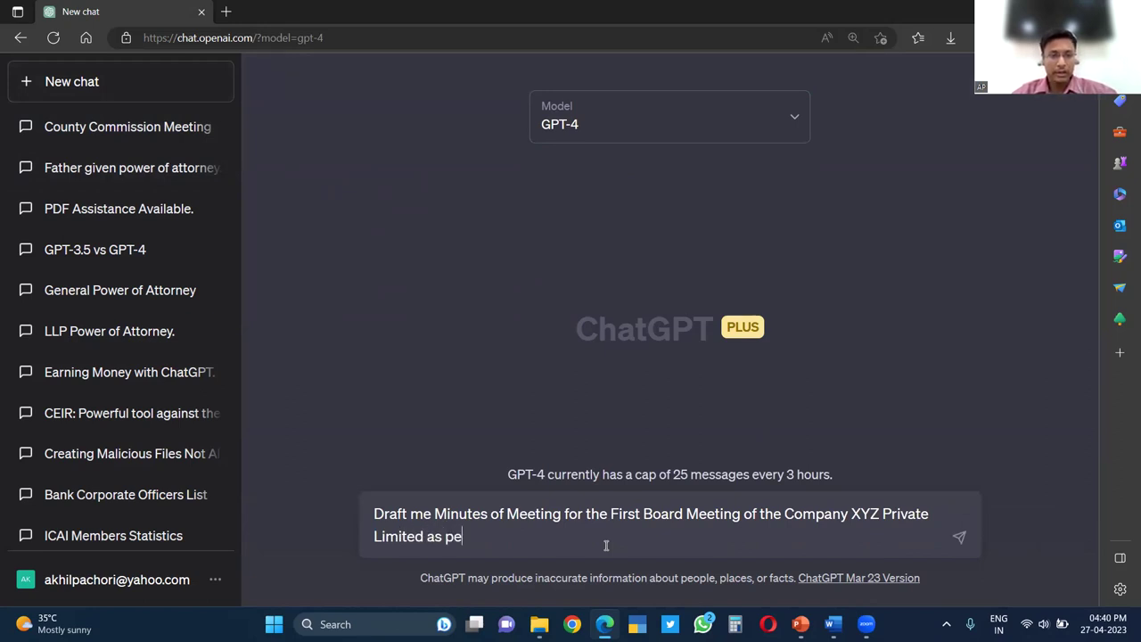
{"action": "type", "text": "r the Companies Act"}
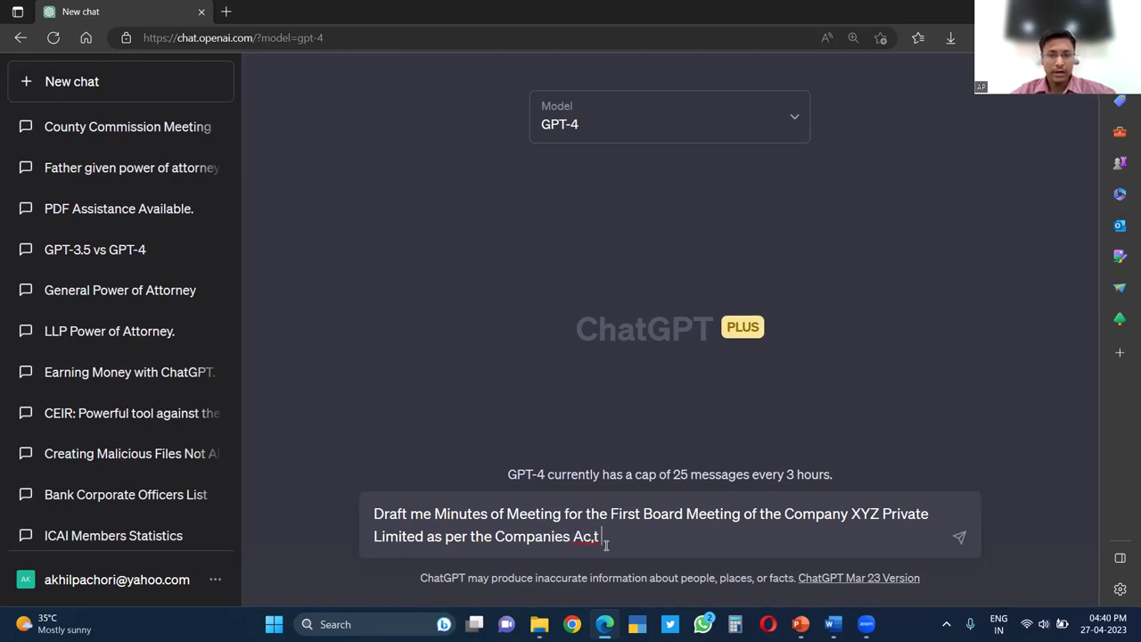
{"action": "type", "text": ", 2013"}
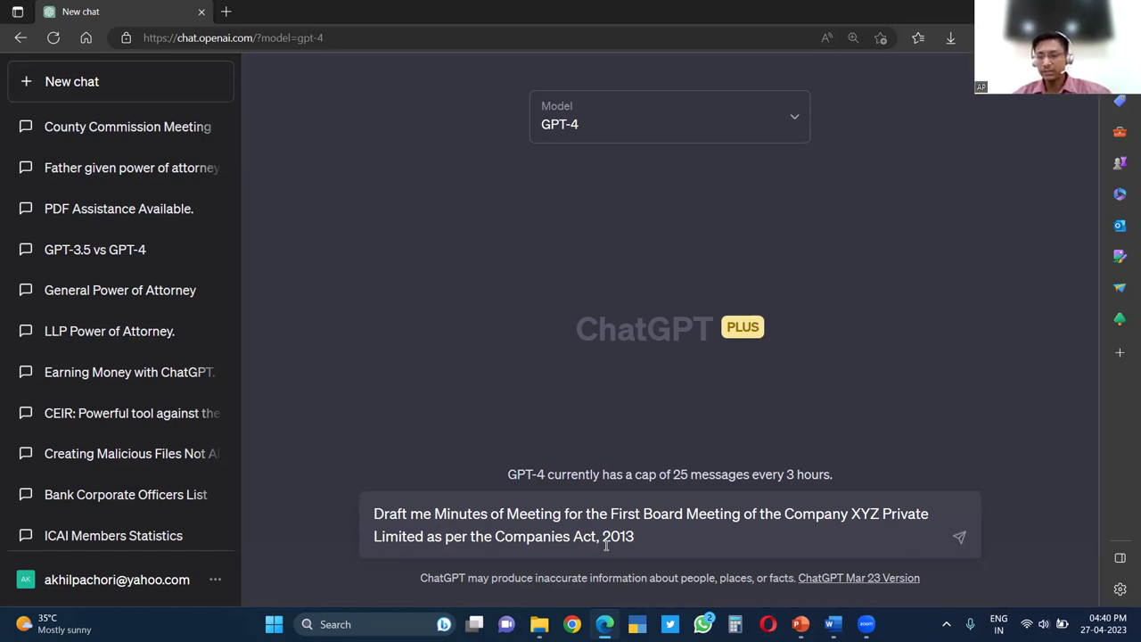
{"action": "key", "text": "Return"}
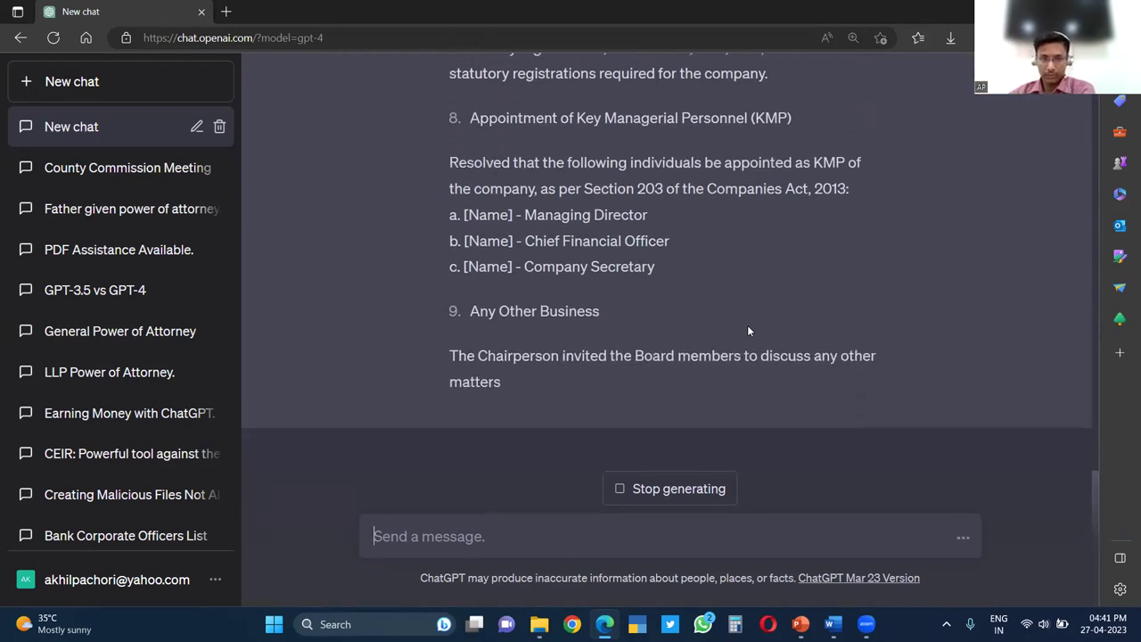
Scroll the finished board minutes down to the Chairperson and Company Secretary signature blocks
{"action": "scroll", "coordinate": [747, 330], "scroll_direction": "up", "scroll_amount": 3}
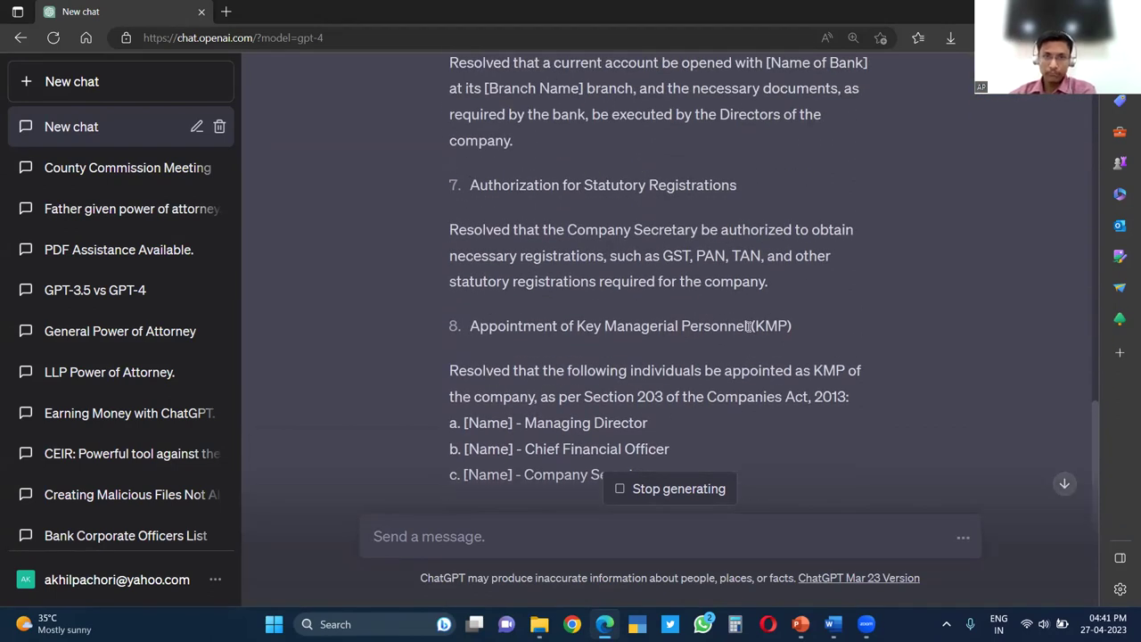
{"action": "scroll", "coordinate": [749, 330], "scroll_direction": "down", "scroll_amount": 2}
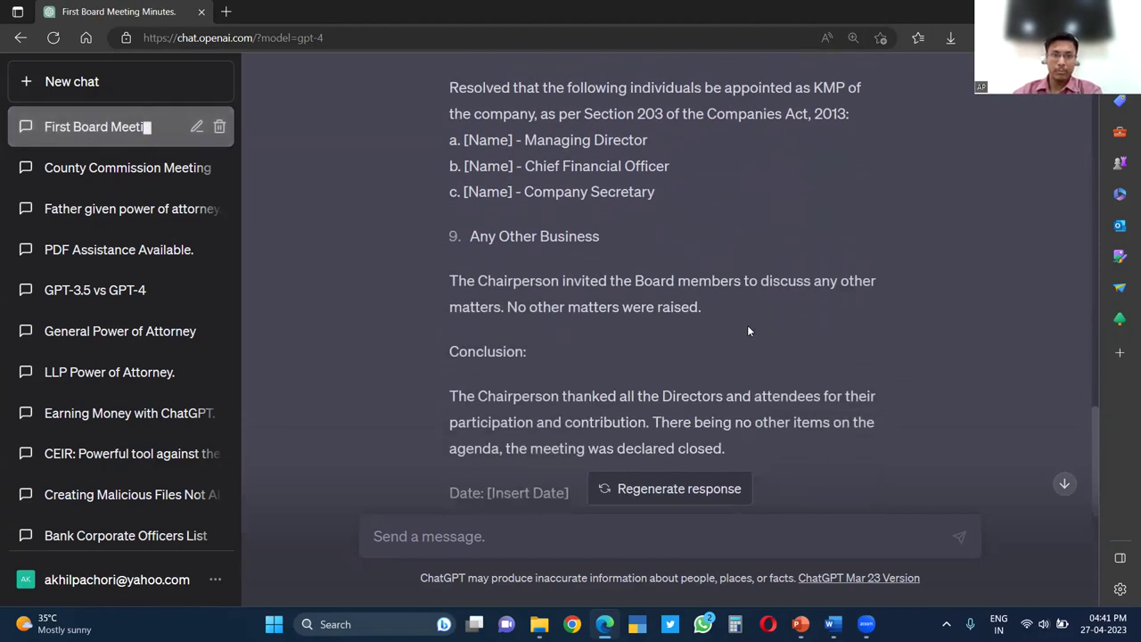
{"action": "scroll", "coordinate": [748, 329], "scroll_direction": "down", "scroll_amount": 6}
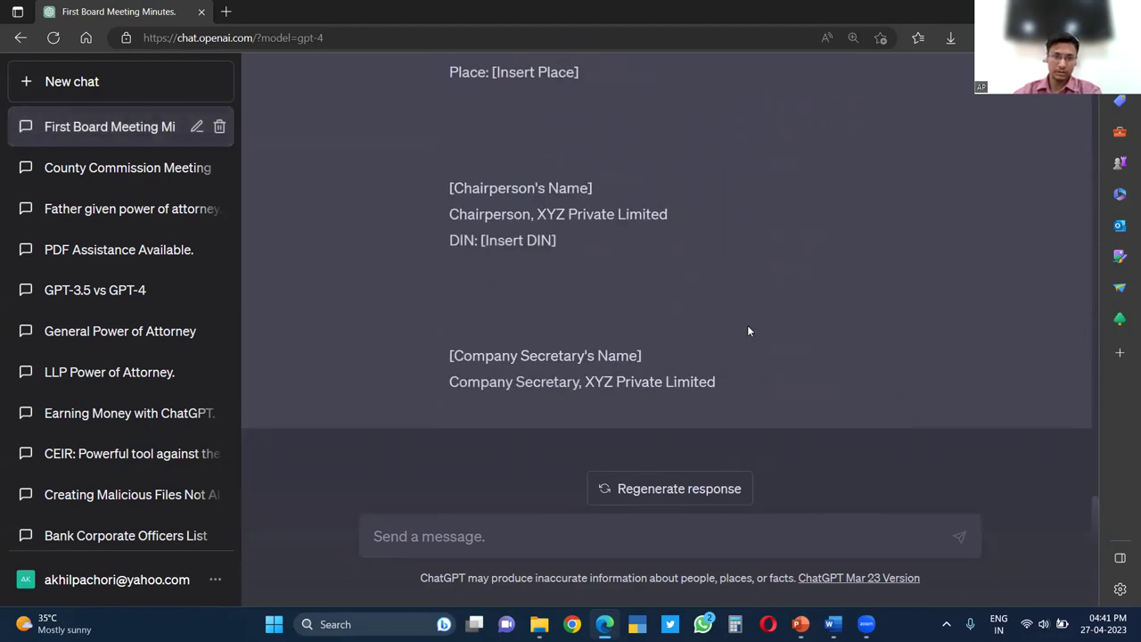
{"action": "scroll", "coordinate": [748, 331], "scroll_direction": "up", "scroll_amount": 3}
{"action": "scroll", "coordinate": [748, 331], "scroll_direction": "down", "scroll_amount": 2}
{"action": "scroll", "coordinate": [748, 331], "scroll_direction": "down", "scroll_amount": 2}
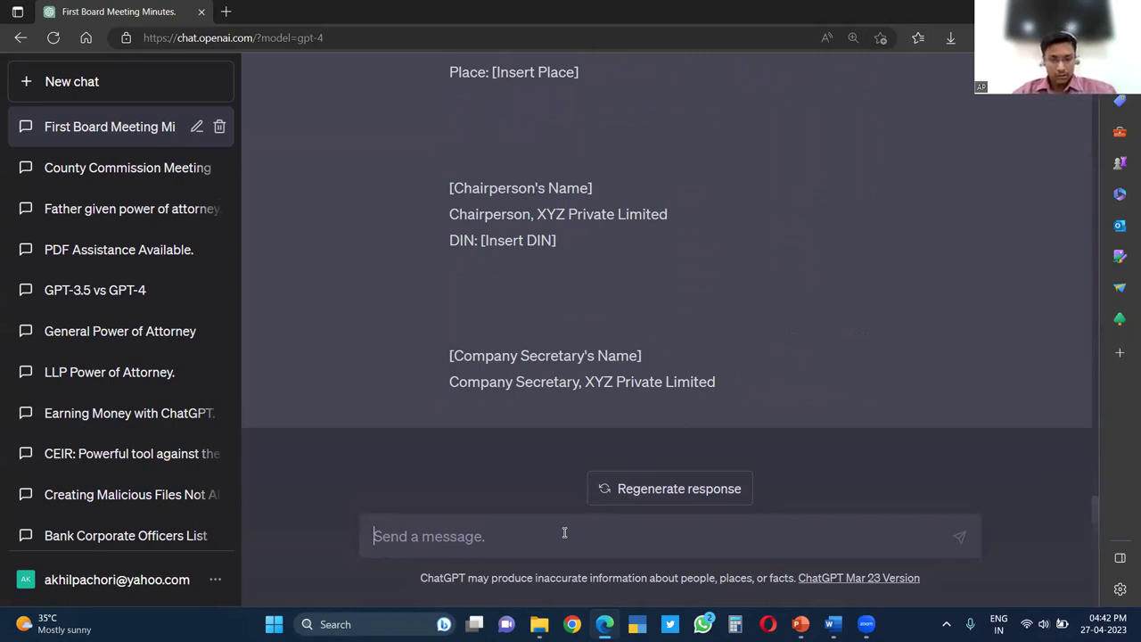
Ask ChatGPT to prepare the same minutes, mentioning the respective sections and rules of the Companies Act, 2013
{"action": "type", "text": "Ppea"}
{"action": "key", "text": "BackSpace"}
{"action": "key", "text": "BackSpace"}
{"action": "type", "text": "art"}
{"action": "key", "text": "BackSpace"}
{"action": "type", "text": "e the s"}
{"action": "key", "text": "BackSpace"}
{"action": "type", "text": "same"}
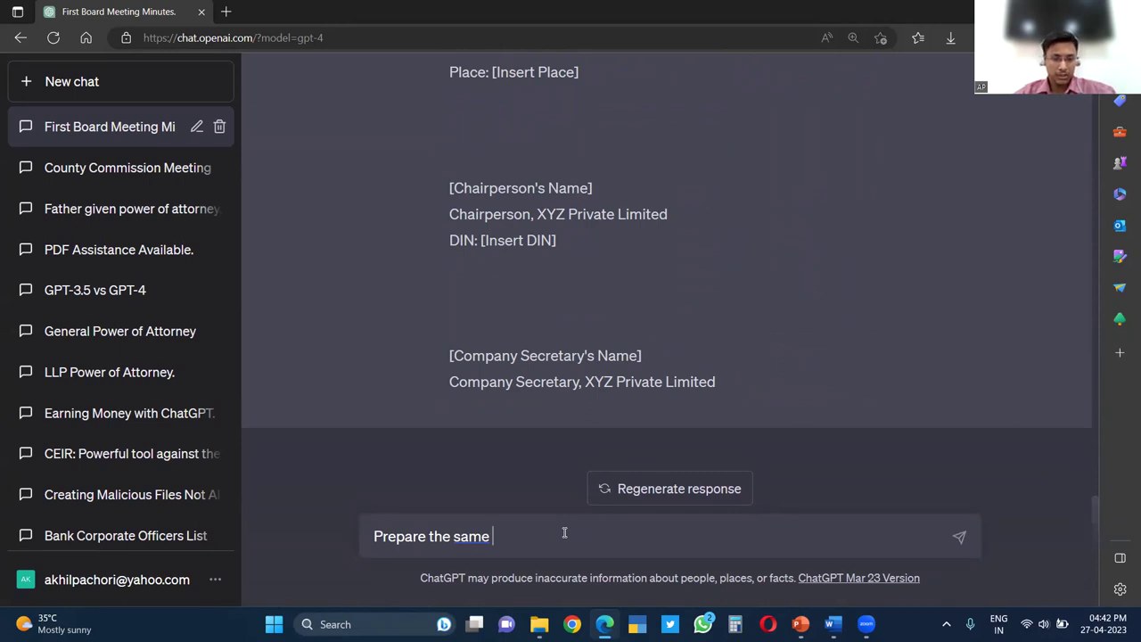
{"action": "type", "text": " using the"}
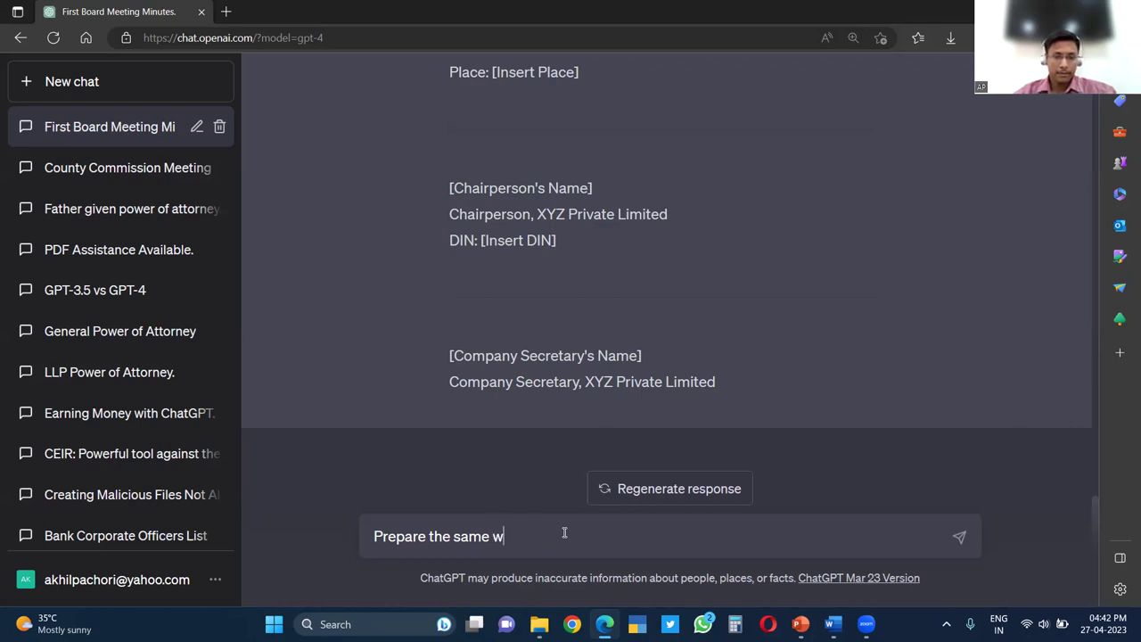
{"action": "key", "text": "BackSpace"}
{"action": "type", "text": "and mention the"}
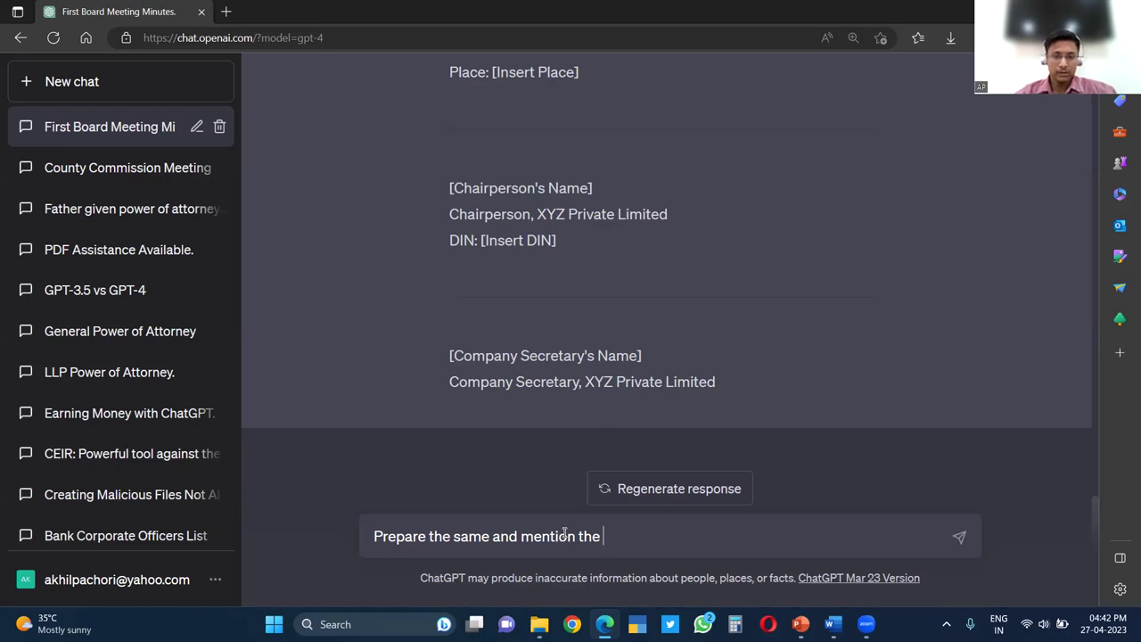
{"action": "type", "text": " respectiv"}
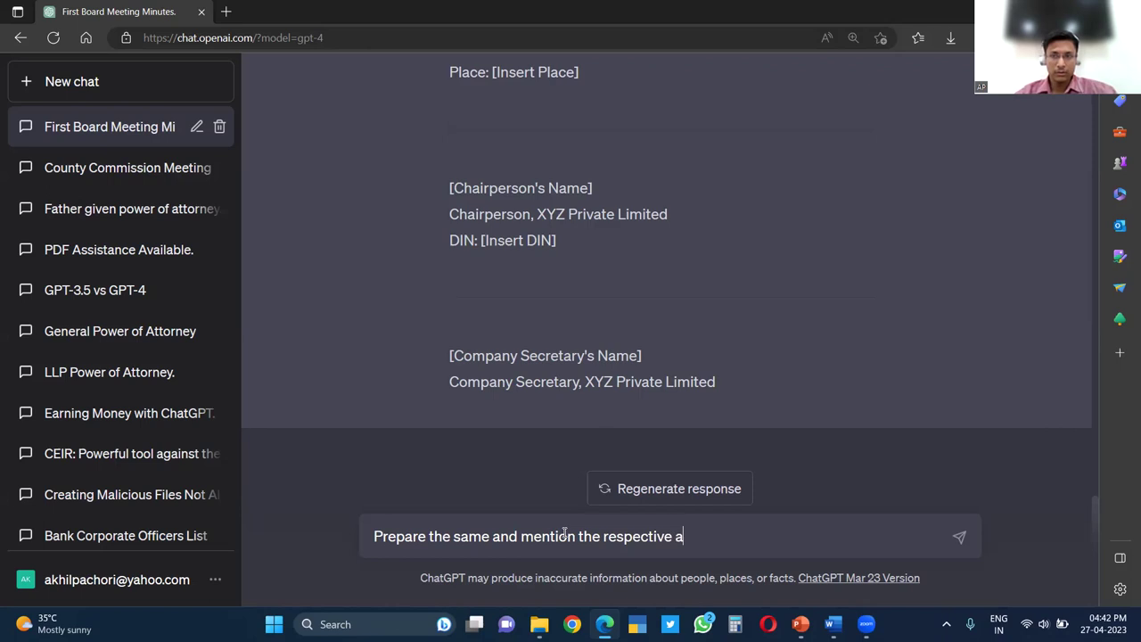
{"action": "type", "text": "e section and rules"}
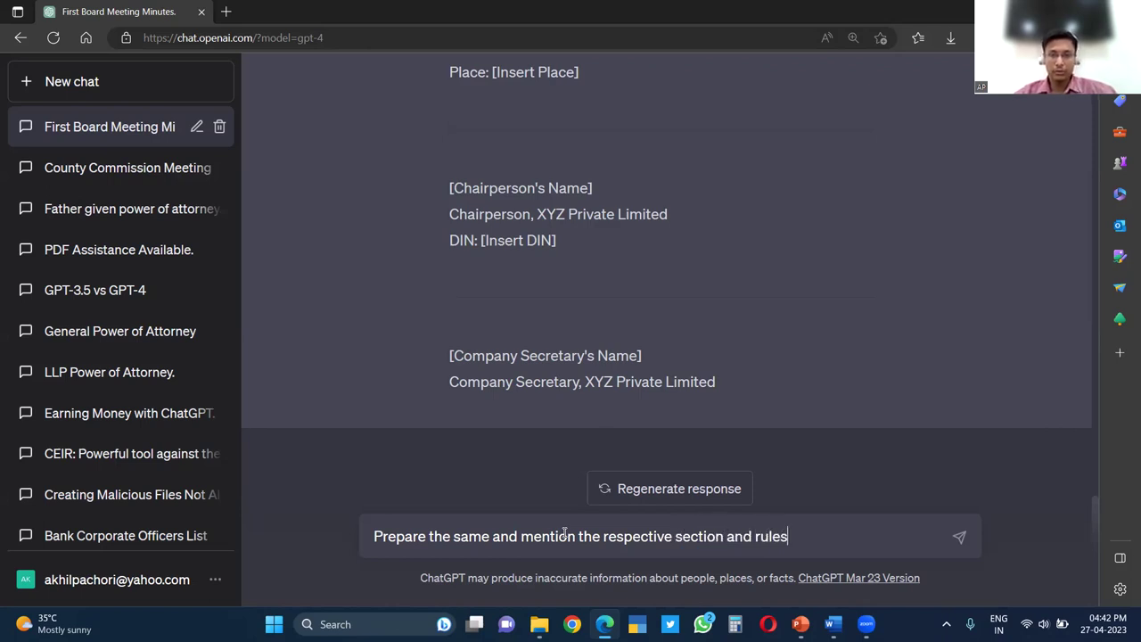
{"action": "type", "text": " of the Companies "}
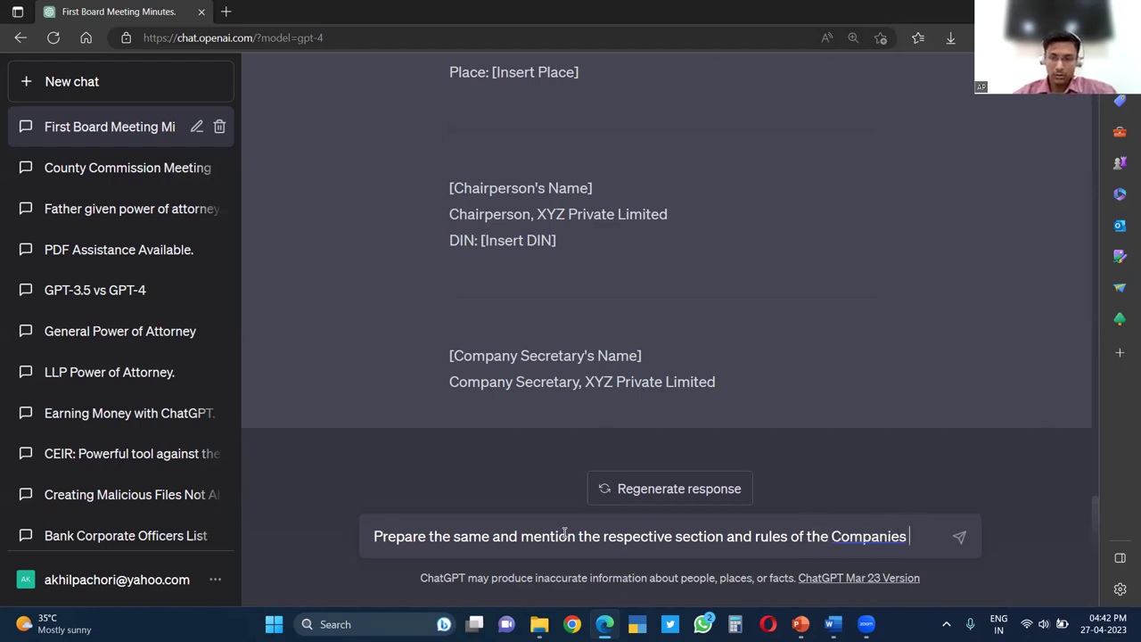
{"action": "type", "text": "Xct, 2013"}
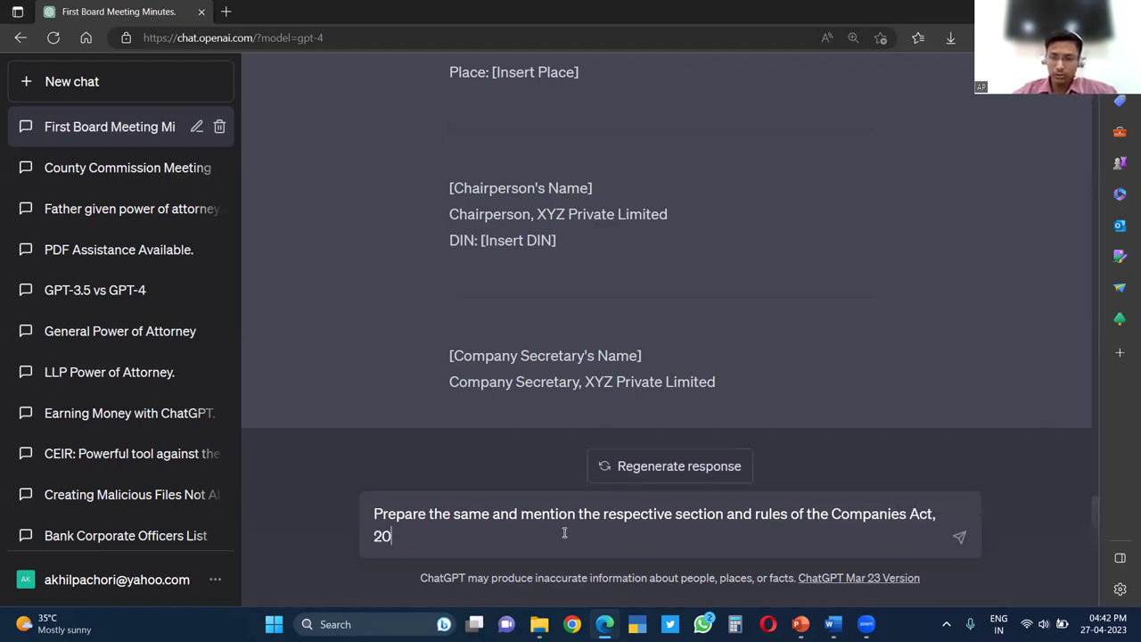
{"action": "key", "text": "Return"}
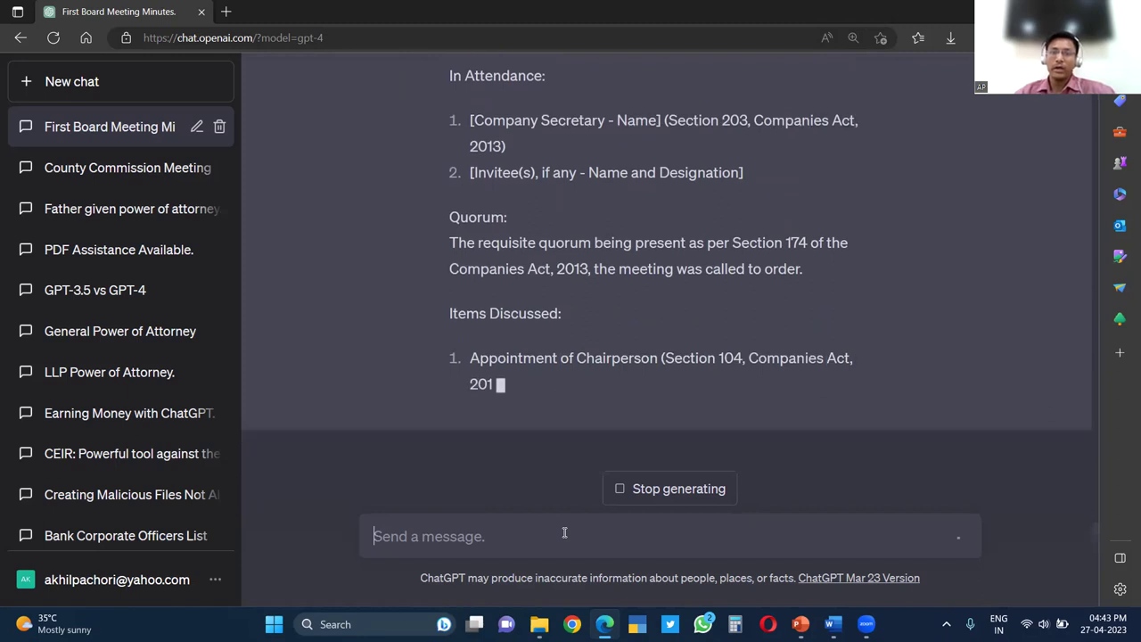
Scroll the streaming section-cited minutes, highlighting the Section 203 and Section 174 references
{"action": "scroll", "coordinate": [696, 276], "scroll_direction": "up", "scroll_amount": 4}
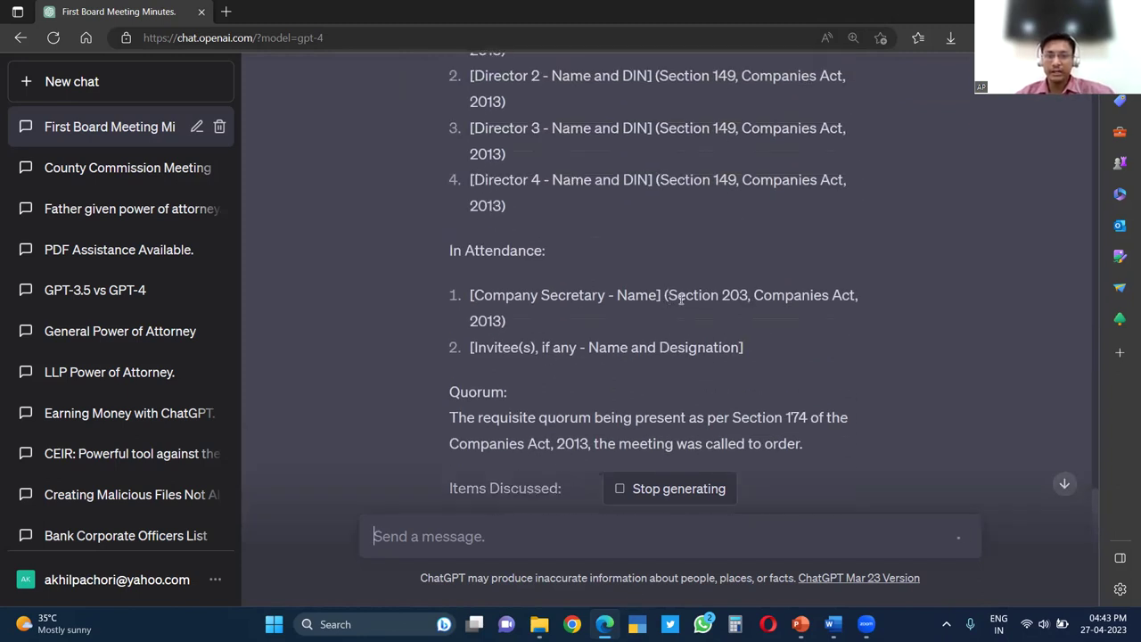
{"action": "left_click_drag", "start_coordinate": [668, 295], "coordinate": [749, 296]}
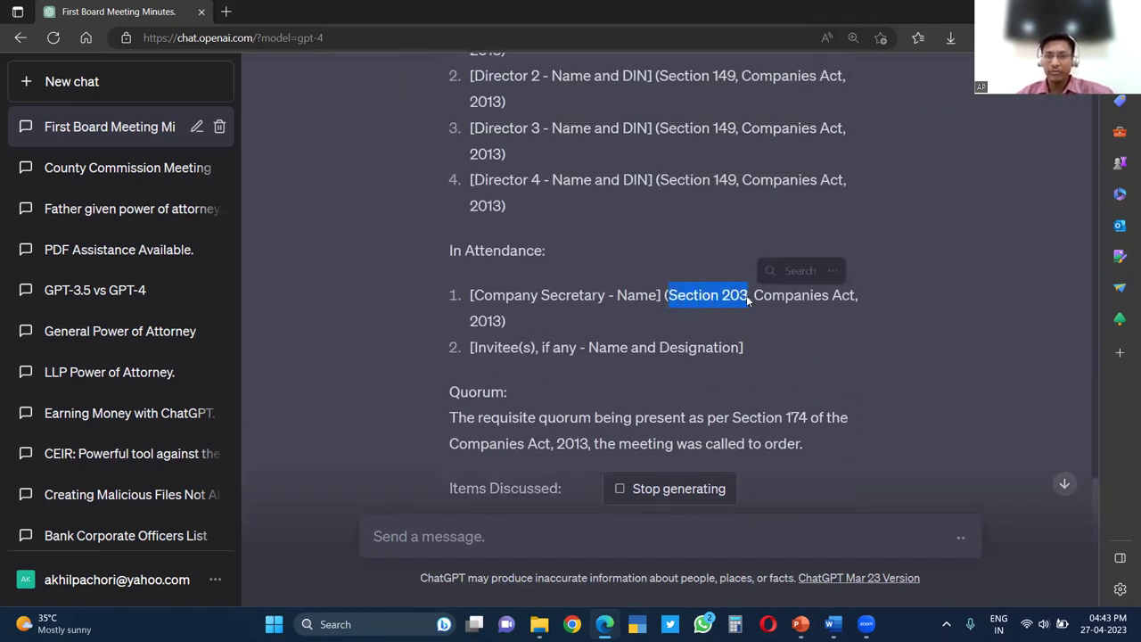
{"action": "left_click", "coordinate": [670, 310]}
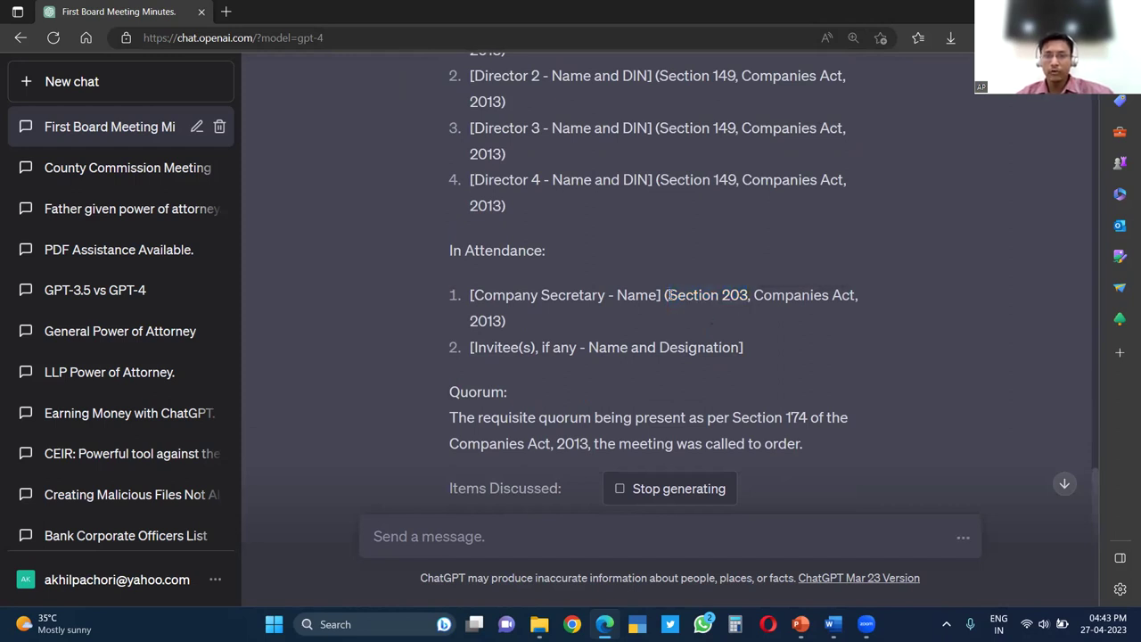
{"action": "scroll", "coordinate": [856, 345], "scroll_direction": "up", "scroll_amount": 3}
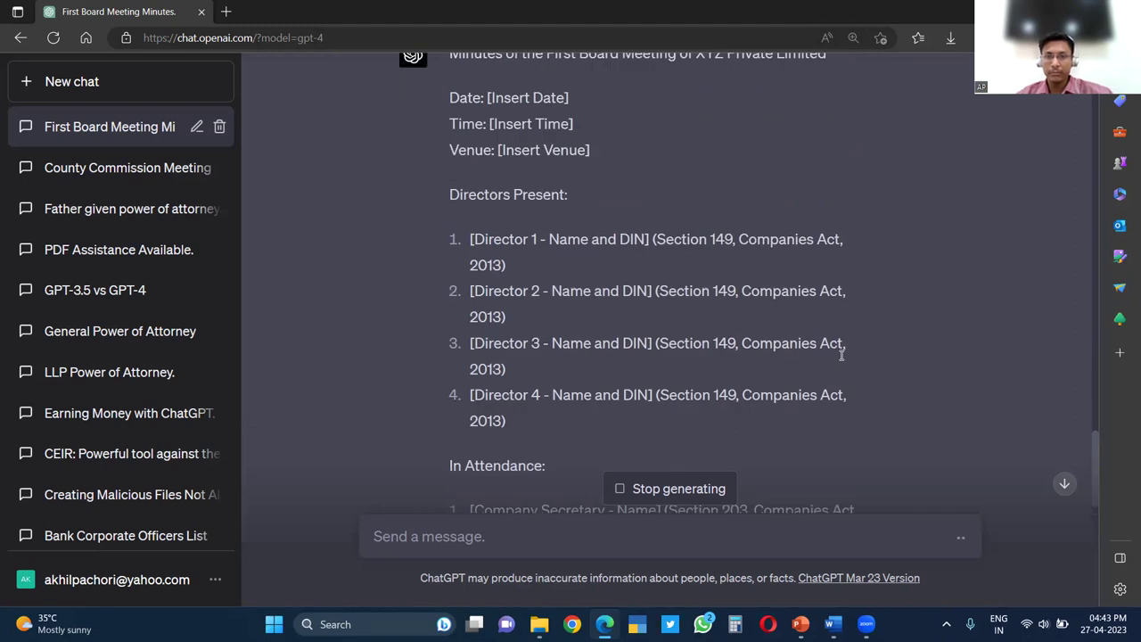
{"action": "scroll", "coordinate": [832, 364], "scroll_direction": "down", "scroll_amount": 3}
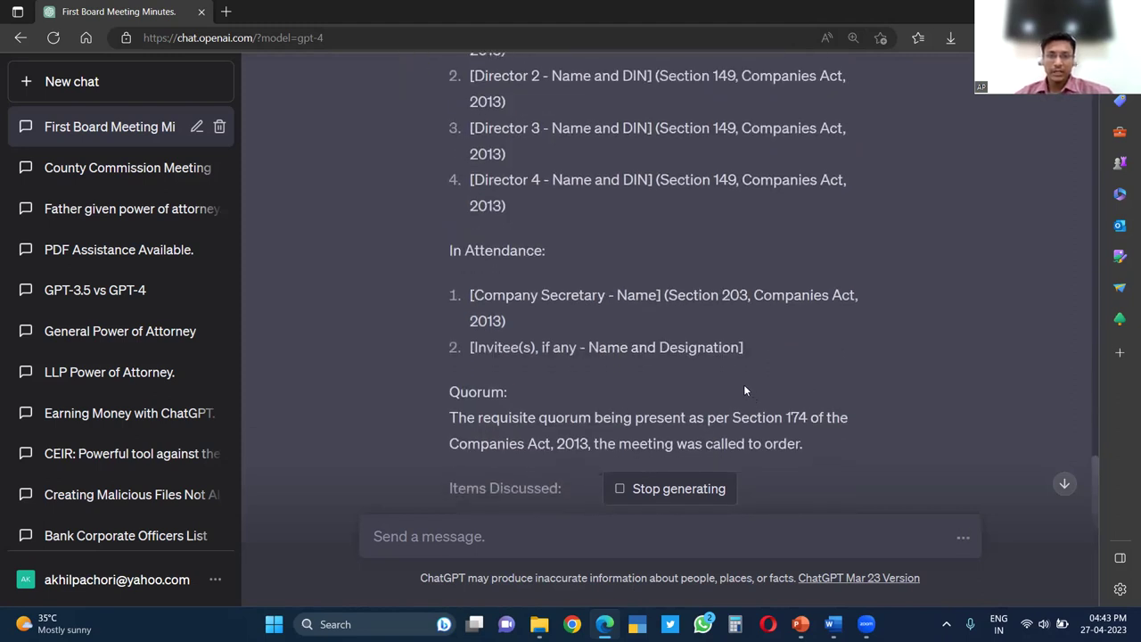
{"action": "scroll", "coordinate": [615, 356], "scroll_direction": "down", "scroll_amount": 3}
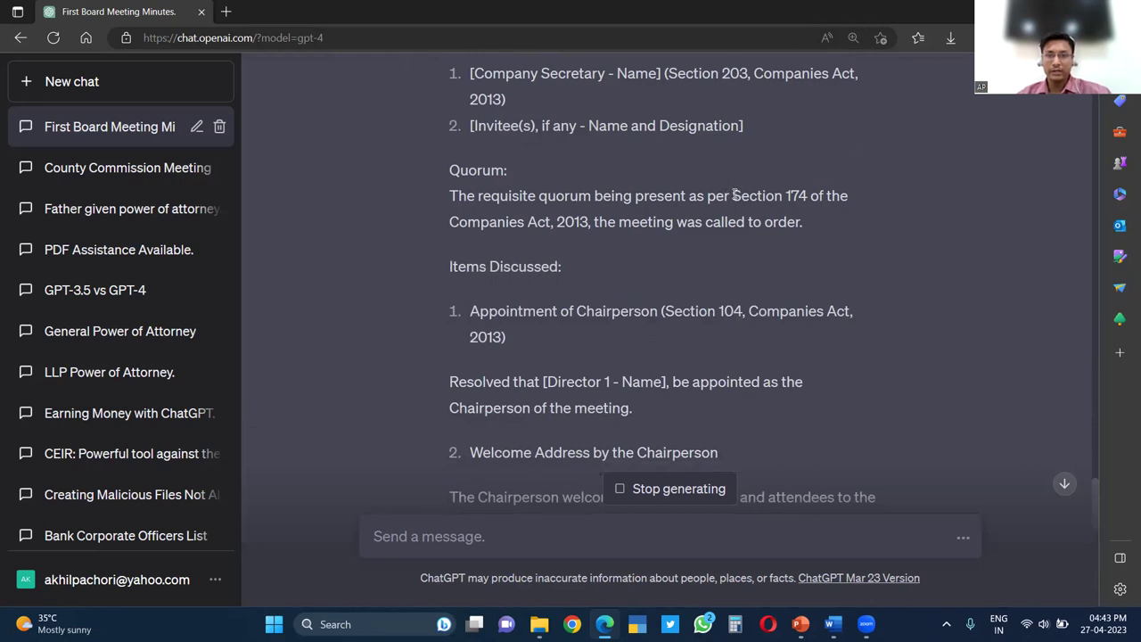
{"action": "left_click_drag", "start_coordinate": [734, 195], "coordinate": [807, 197]}
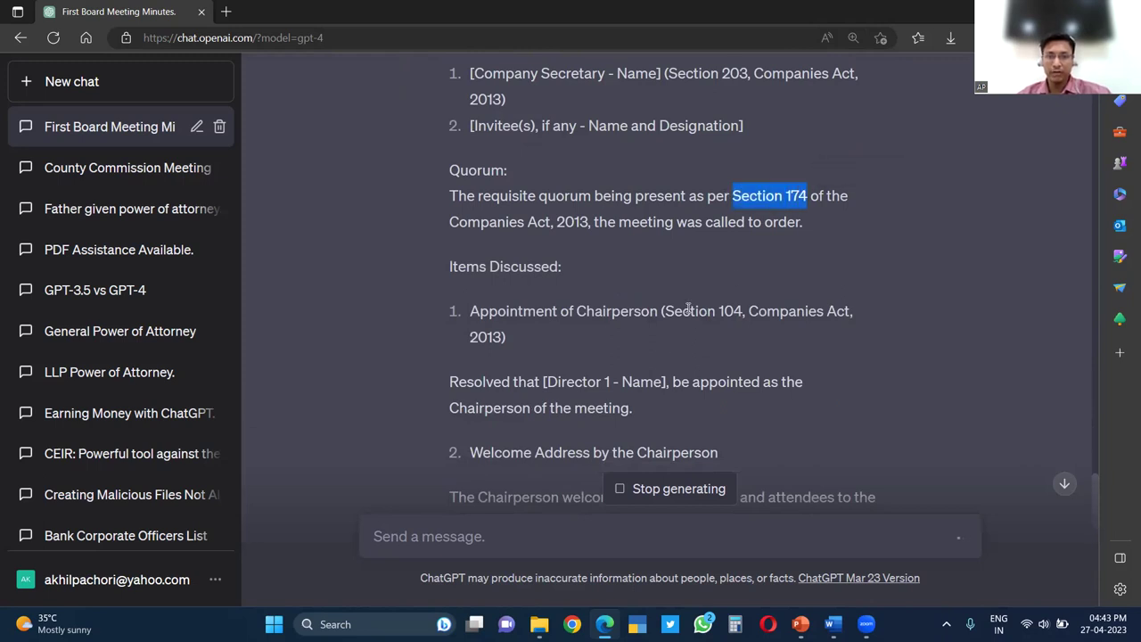
{"action": "left_click_drag", "start_coordinate": [665, 310], "coordinate": [746, 312]}
{"action": "scroll", "coordinate": [614, 279], "scroll_direction": "down", "scroll_amount": 6}
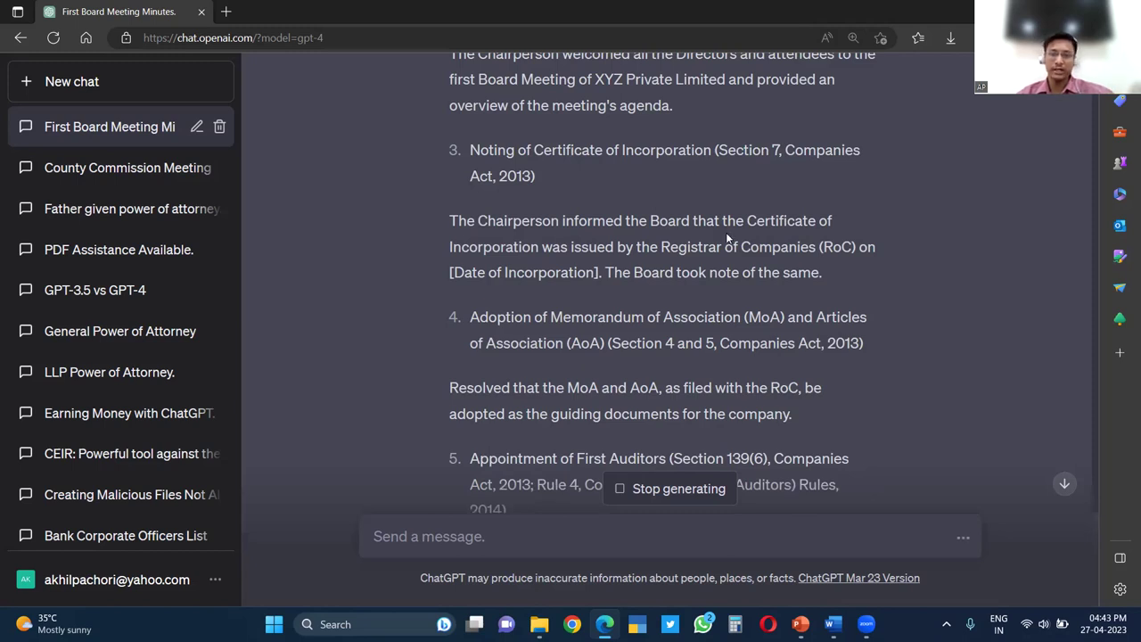
{"action": "scroll", "coordinate": [728, 237], "scroll_direction": "down", "scroll_amount": 3}
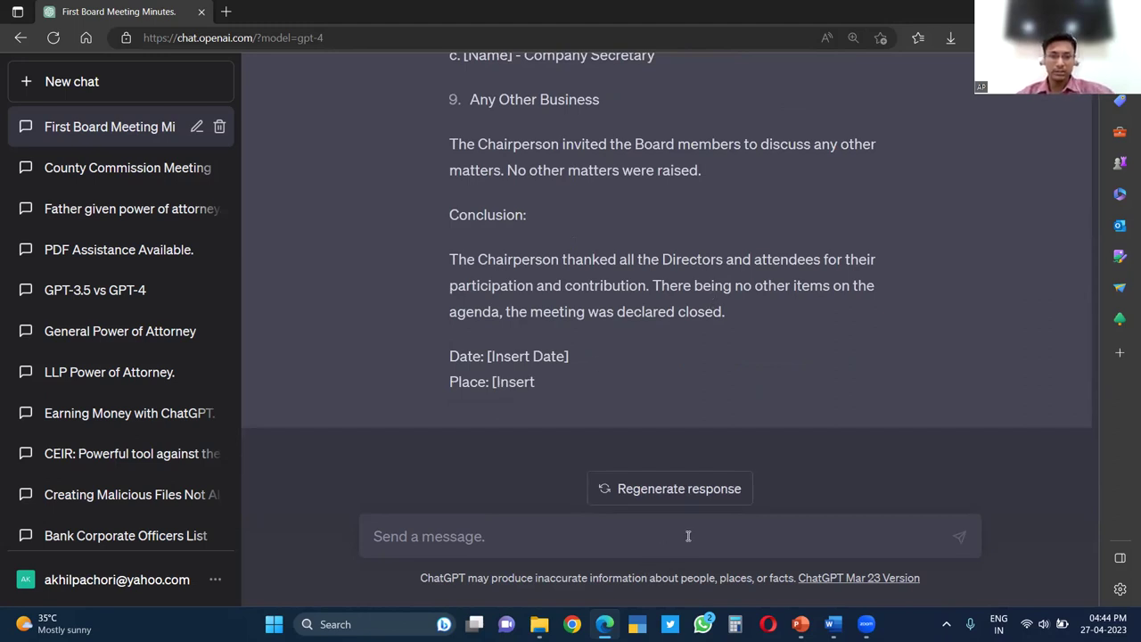
Send 'con' so ChatGPT continues the cut-off board minutes to the end
{"action": "type", "text": "continue"}
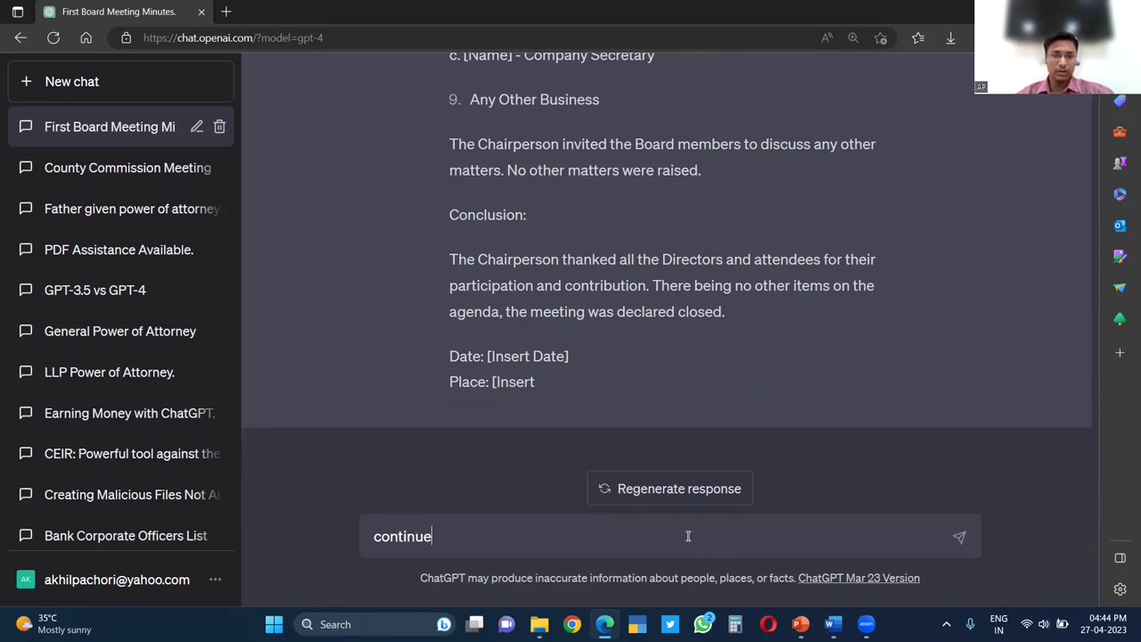
{"action": "key", "text": "Return"}
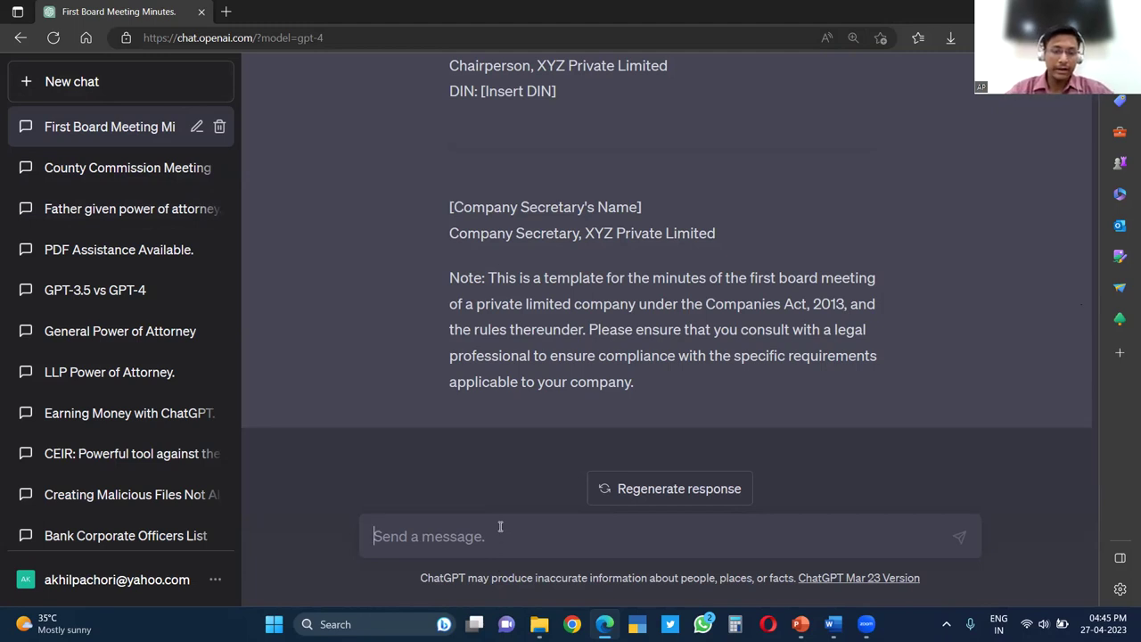
Ask 'who is the president of india', select the Ram Nath Kovind reply, then open Bing chat
{"action": "type", "text": "who is the"}
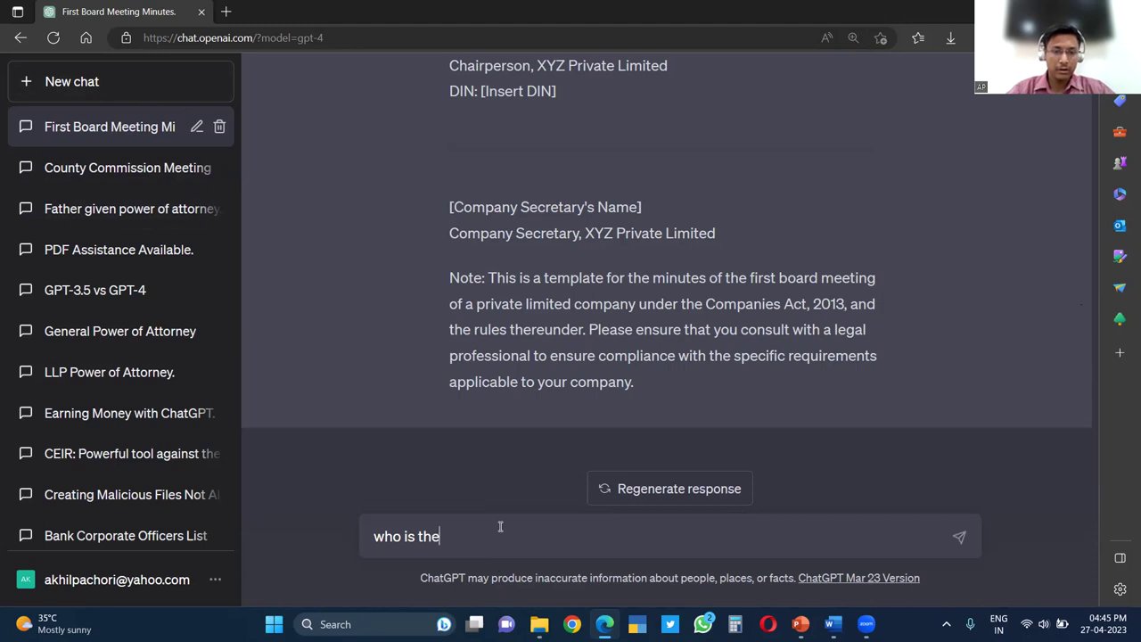
{"action": "type", "text": " president of india"}
{"action": "key", "text": "Return"}
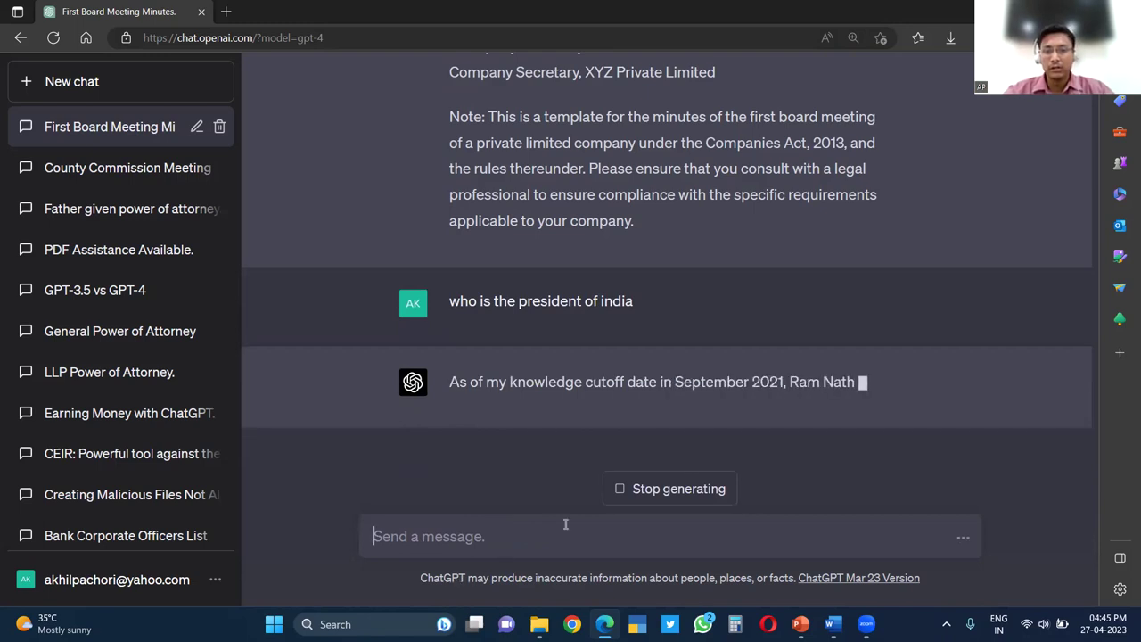
{"action": "left_click_drag", "start_coordinate": [448, 376], "coordinate": [775, 329]}
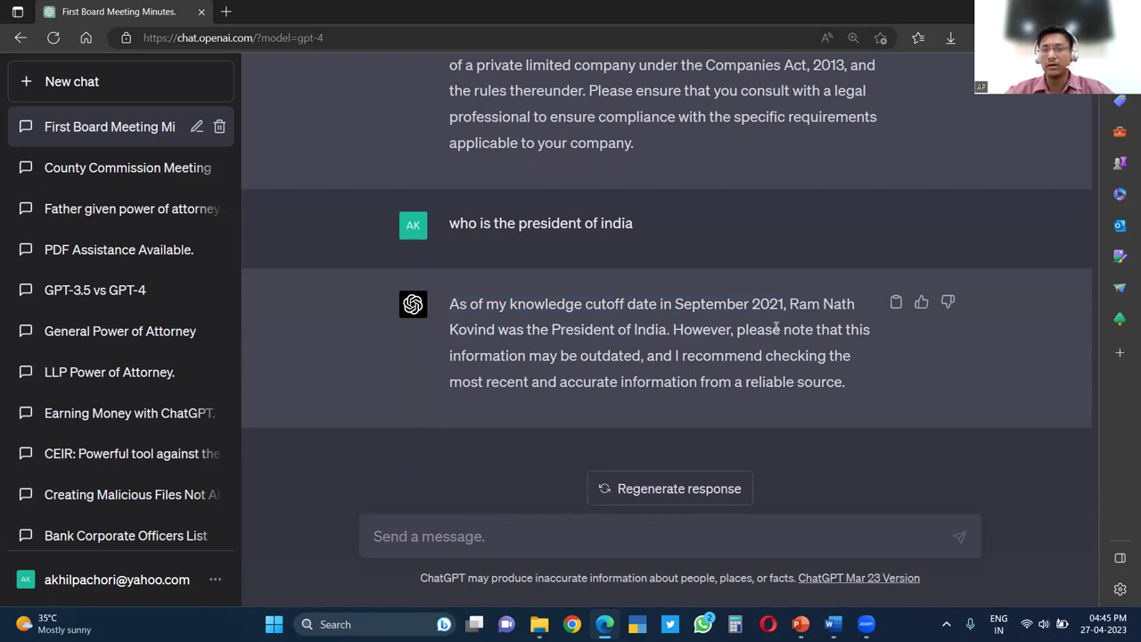
{"action": "left_click_drag", "start_coordinate": [854, 389], "coordinate": [446, 314]}
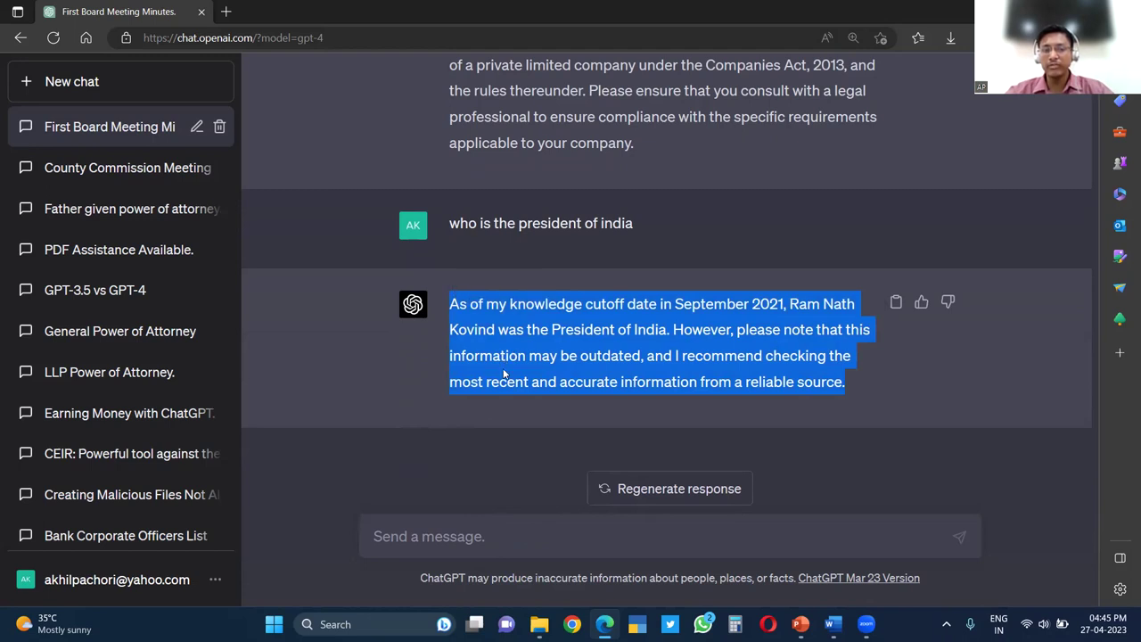
{"action": "left_click", "coordinate": [484, 346]}
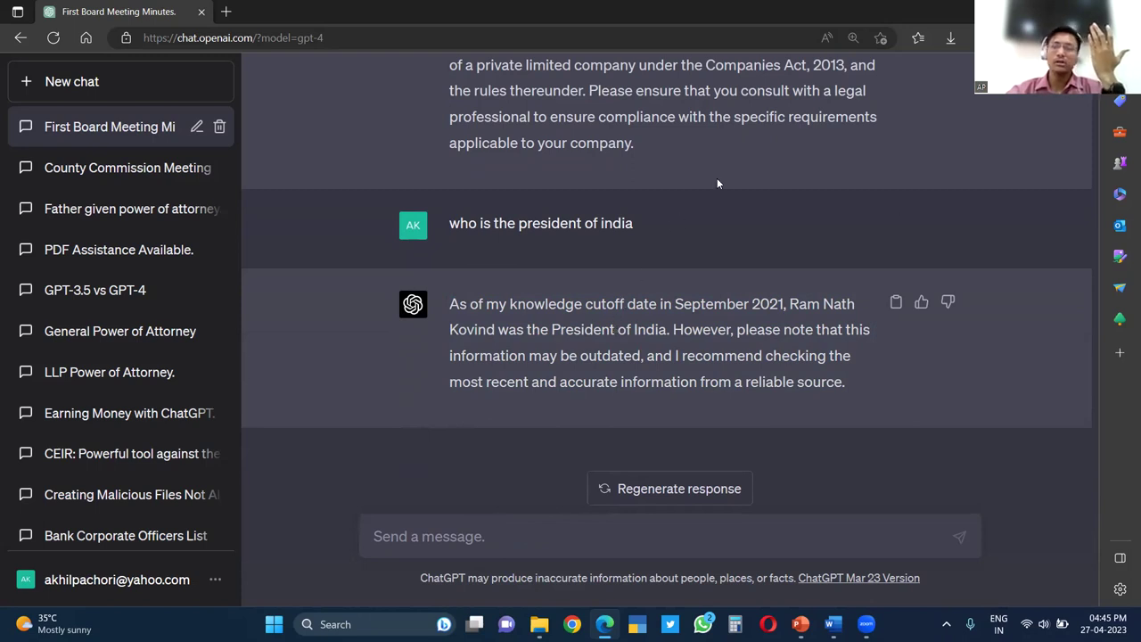
{"action": "left_click", "coordinate": [1116, 37]}
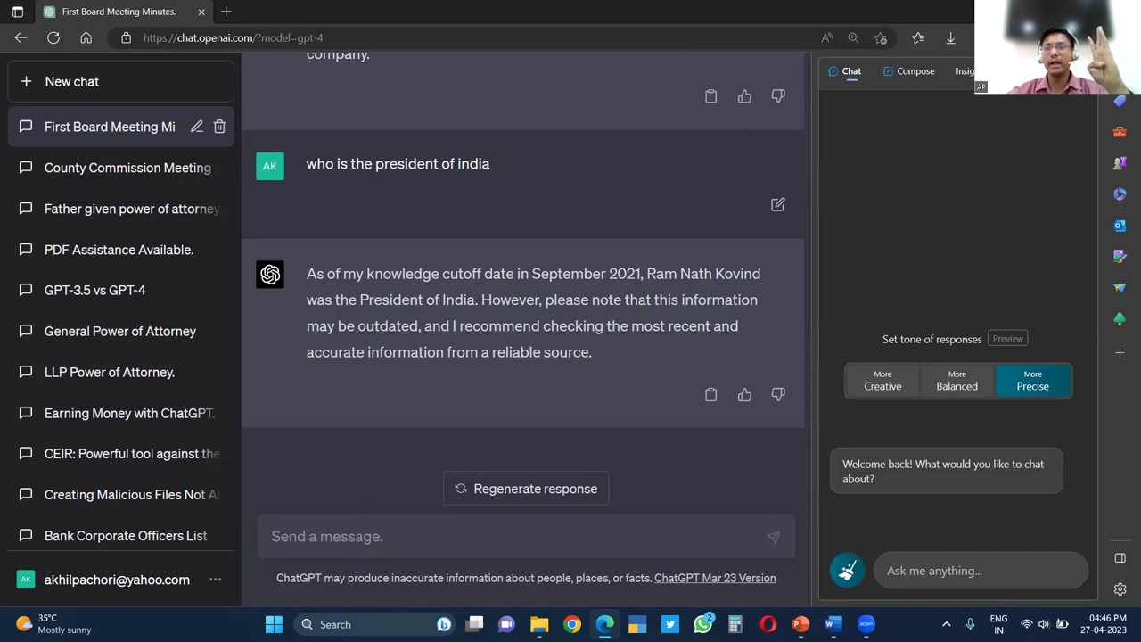
Close the sidebar panel and set Bing Chat's conversation style to More Precise, ready to type
{"action": "key", "text": "ctrl+shift+period"}
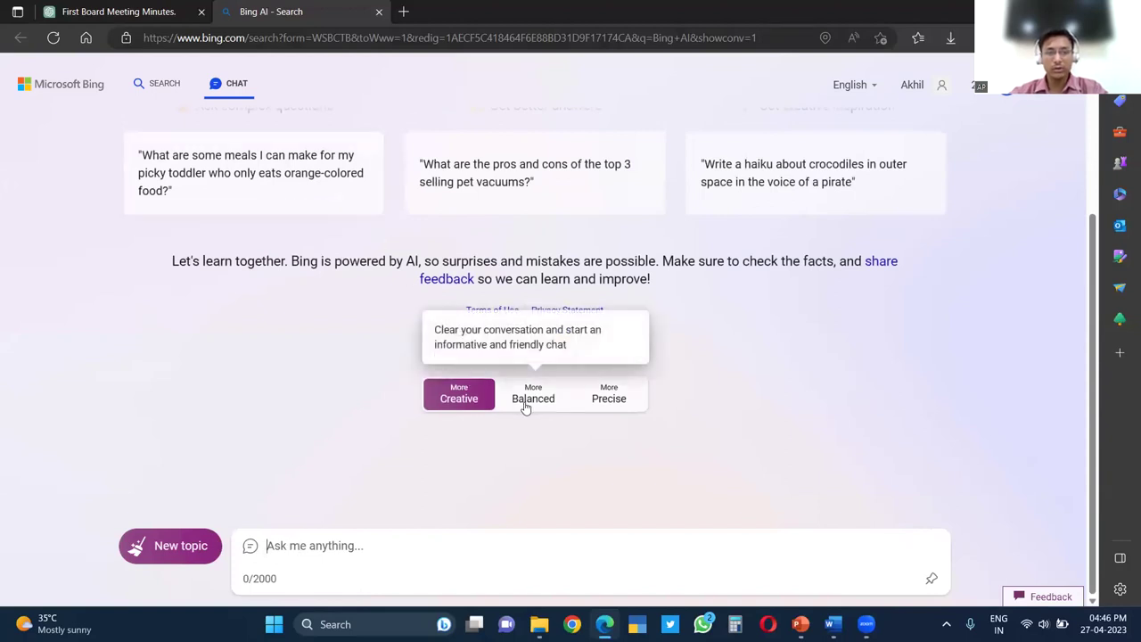
{"action": "left_click", "coordinate": [526, 407]}
{"action": "left_click", "coordinate": [471, 400]}
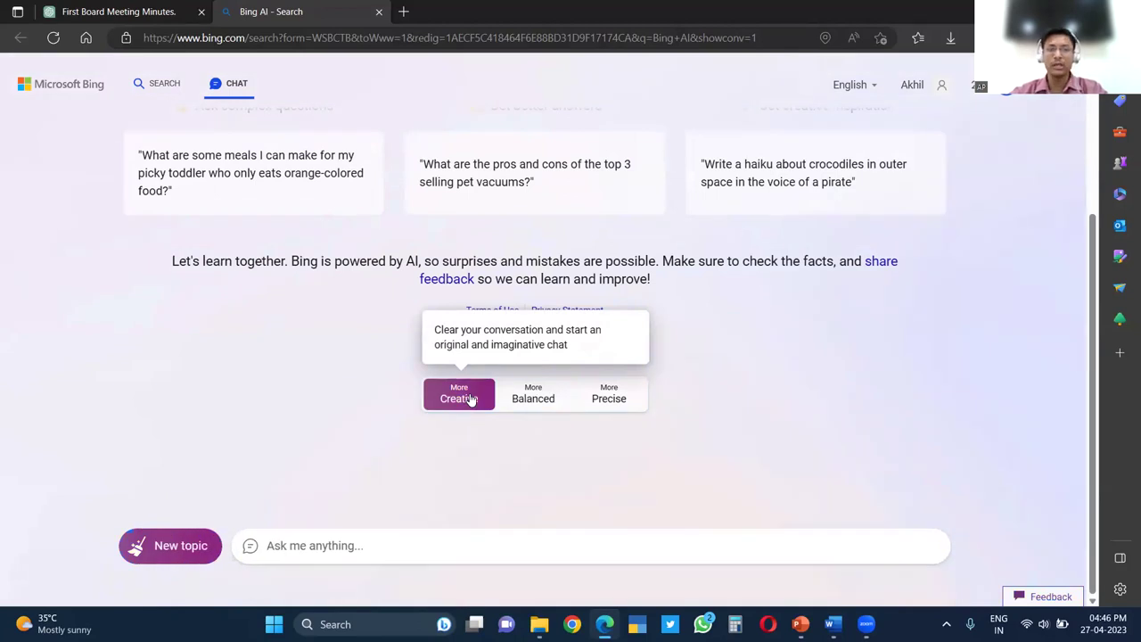
{"action": "left_click", "coordinate": [524, 402]}
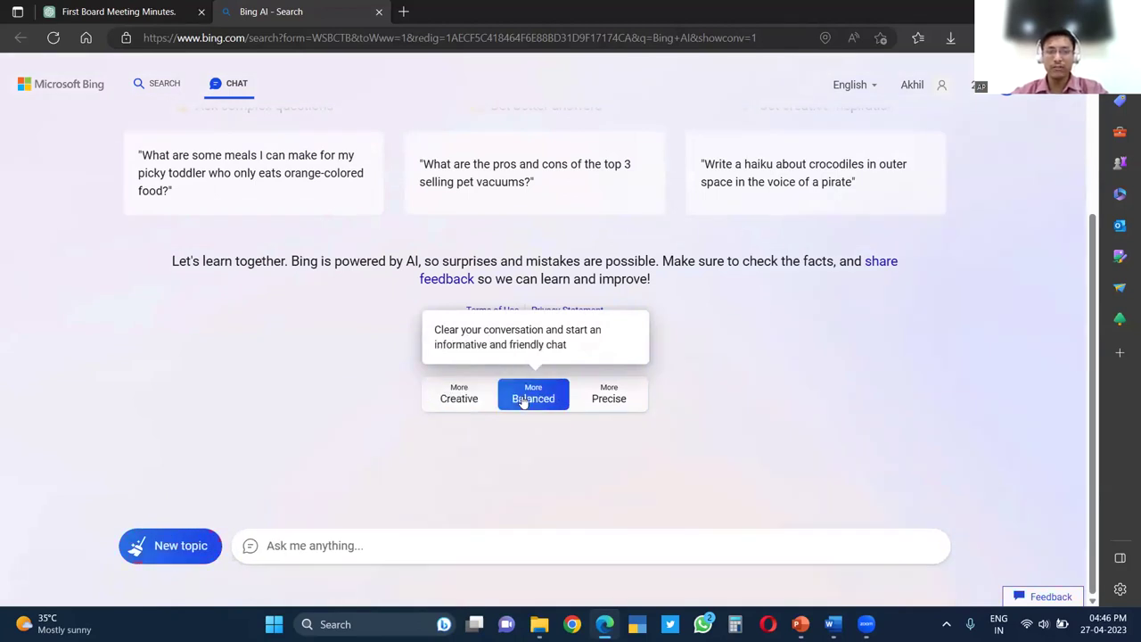
{"action": "left_click", "coordinate": [587, 398]}
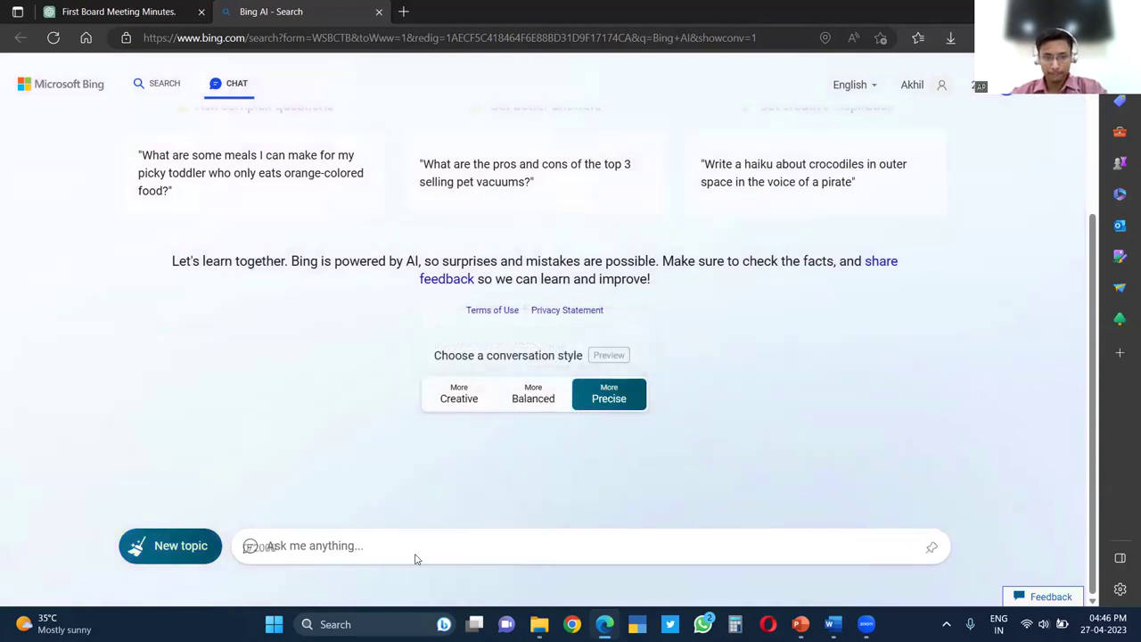
{"action": "left_click", "coordinate": [375, 545]}
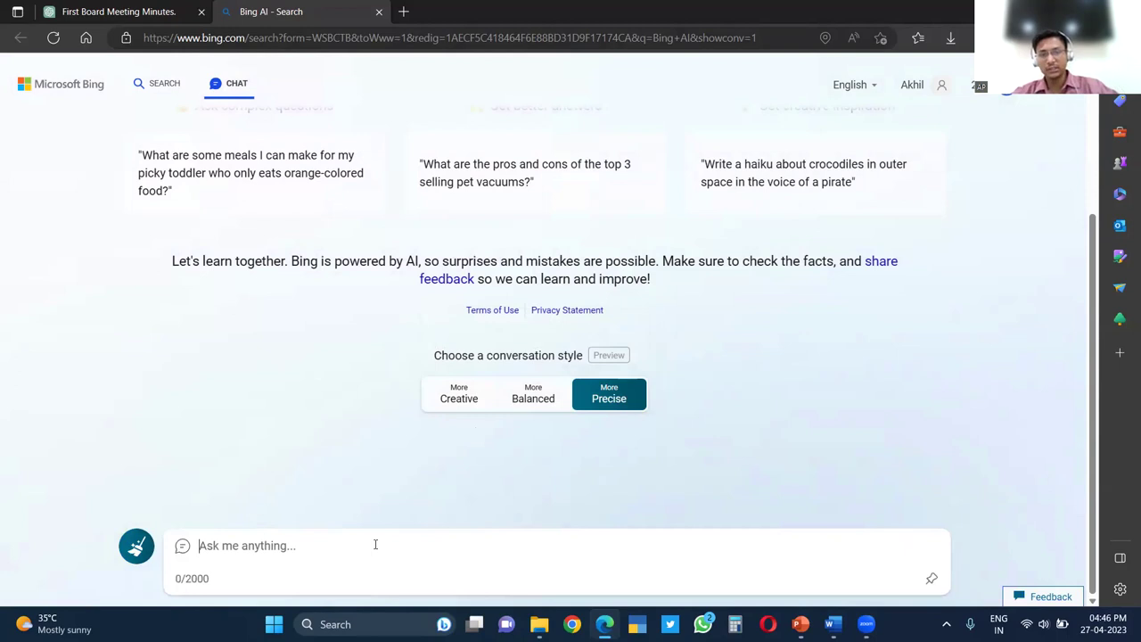
Ask Bing Chat 'who is the president of india', then go back to the ChatGPT board meeting tab
{"action": "type", "text": "q"}
{"action": "key", "text": "BackSpace"}
{"action": "type", "text": "who is "}
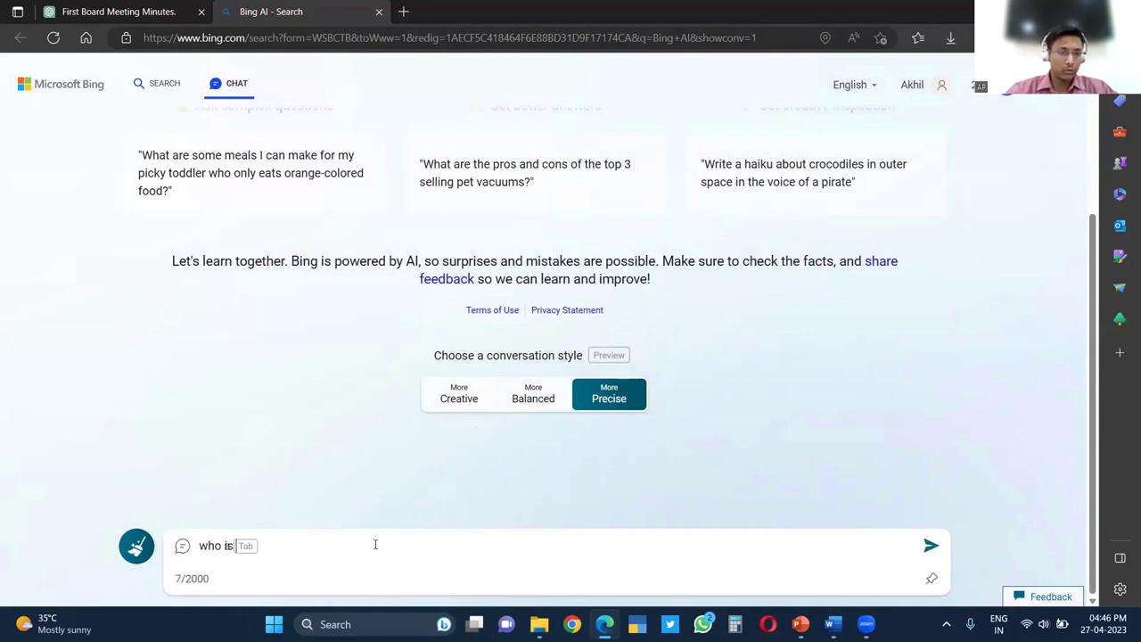
{"action": "type", "text": "the presid"}
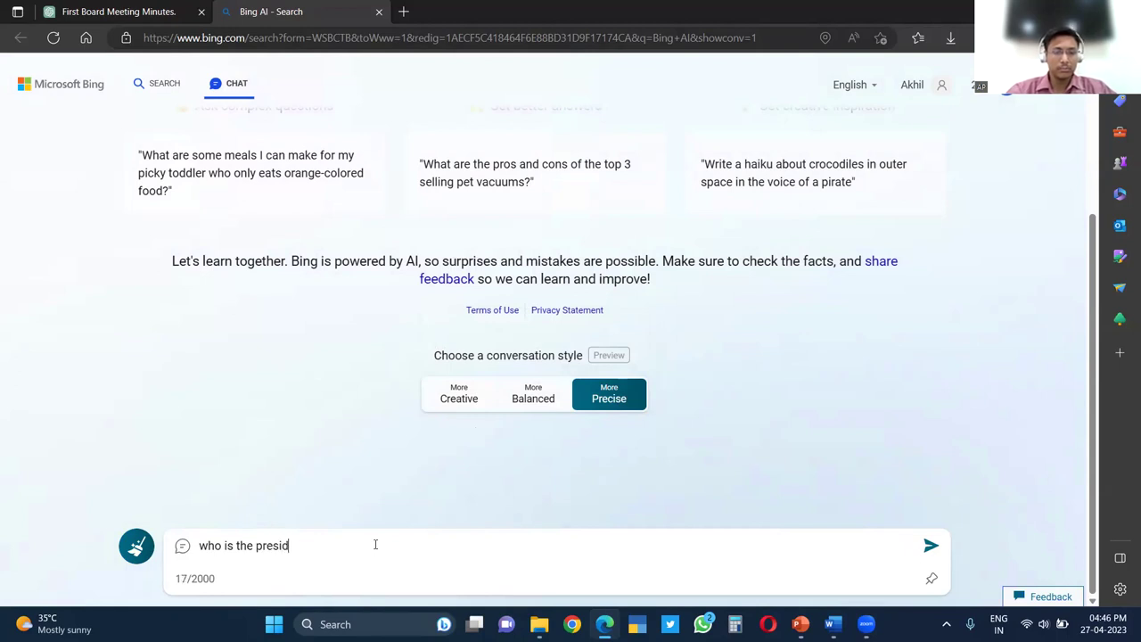
{"action": "type", "text": "ent of india"}
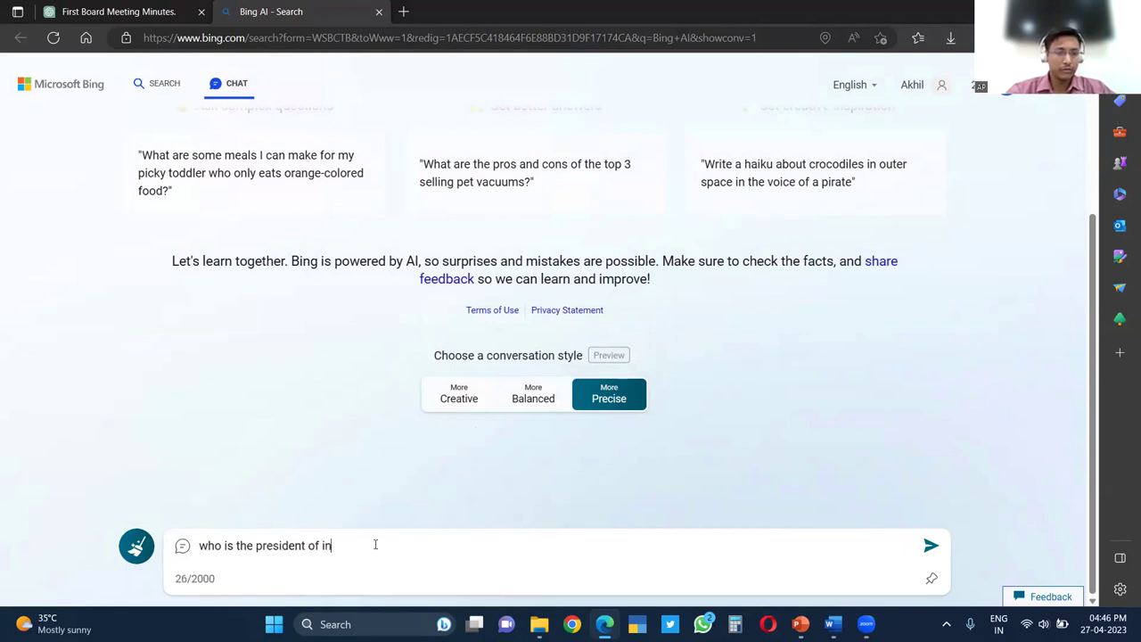
{"action": "key", "text": "Return"}
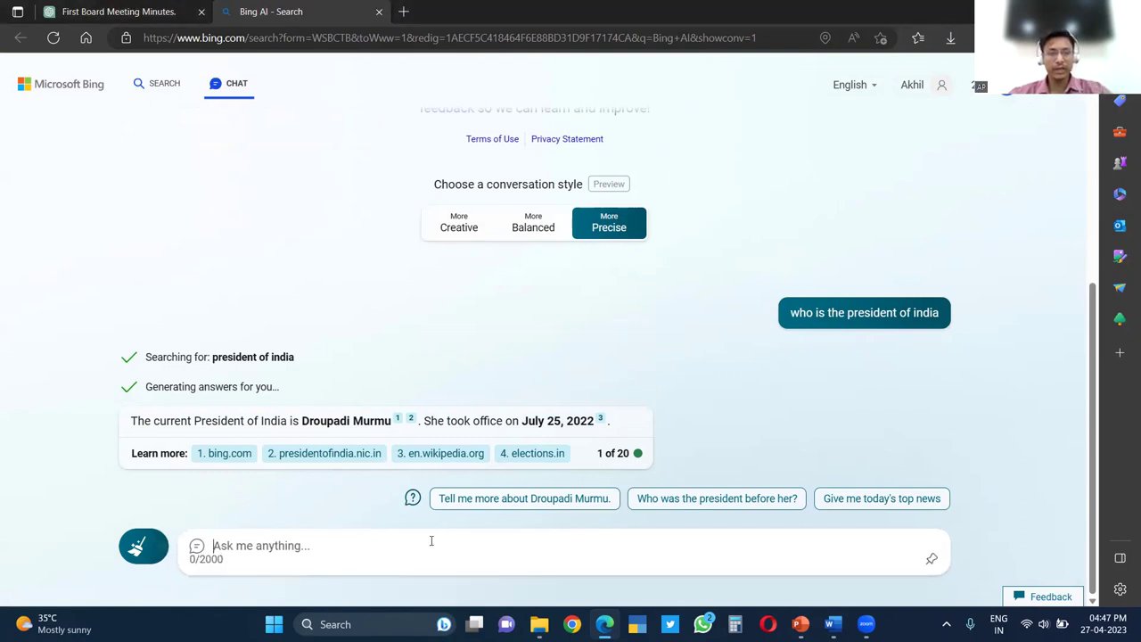
{"action": "left_click", "coordinate": [171, 10]}
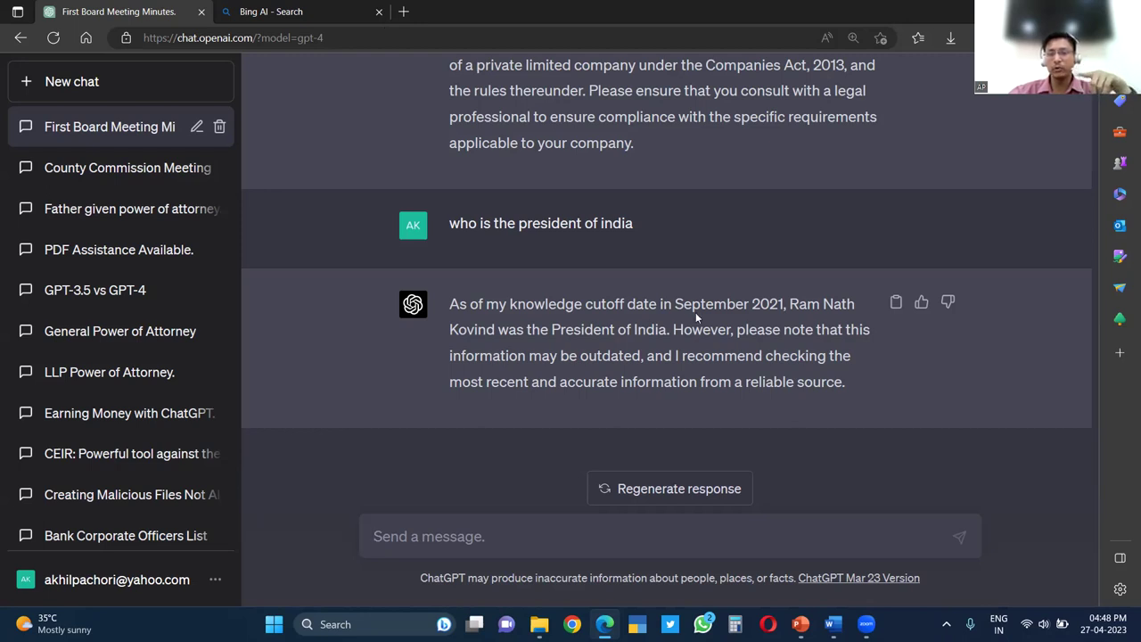
Highlight 'September 2021' in the reply to point out ChatGPT's knowledge cutoff
{"action": "left_click_drag", "start_coordinate": [698, 317], "coordinate": [773, 351]}
{"action": "left_click", "coordinate": [811, 384]}
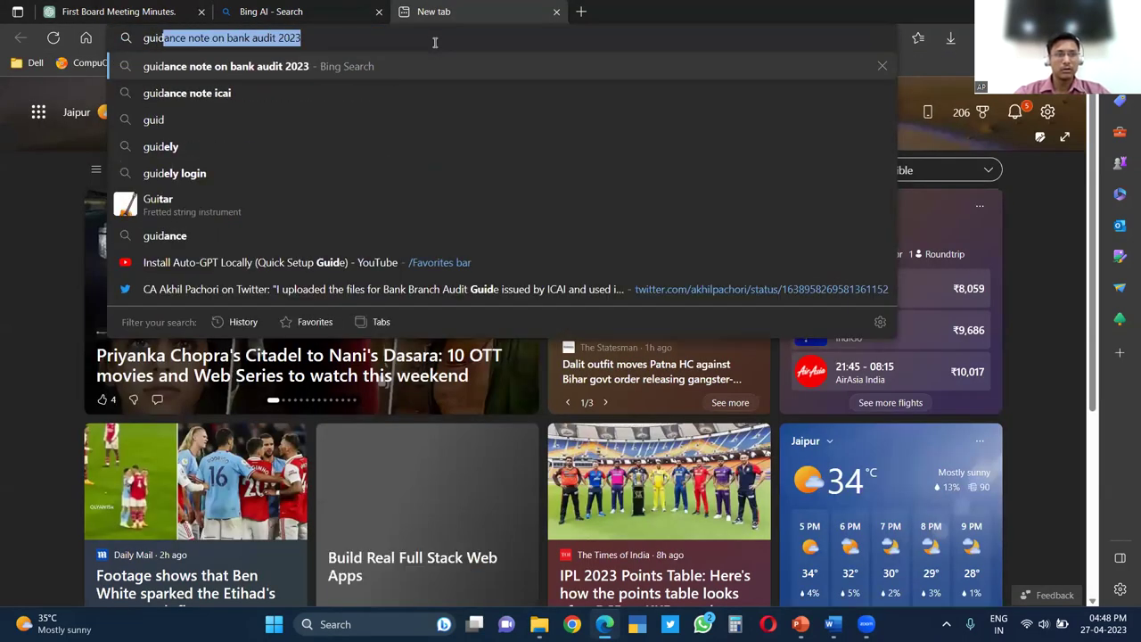
Search 'guidance note on bank audit 2023', copy the PDF's web address, and return to ChatGPT
{"action": "key", "text": "Right"}
{"action": "key", "text": "Return"}
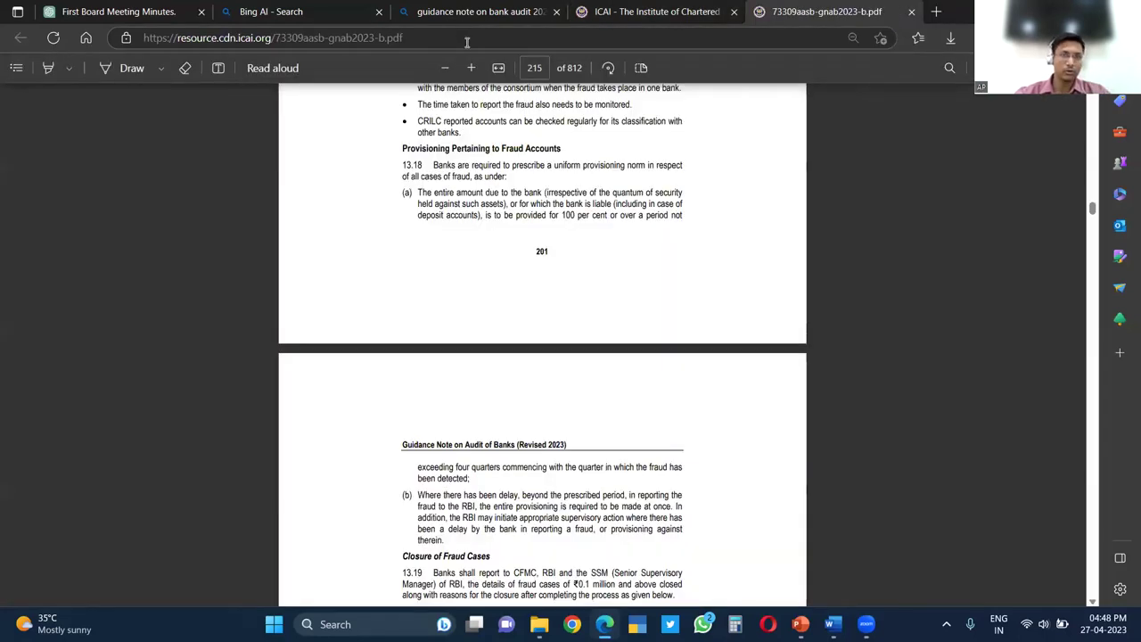
{"action": "left_click", "coordinate": [467, 42]}
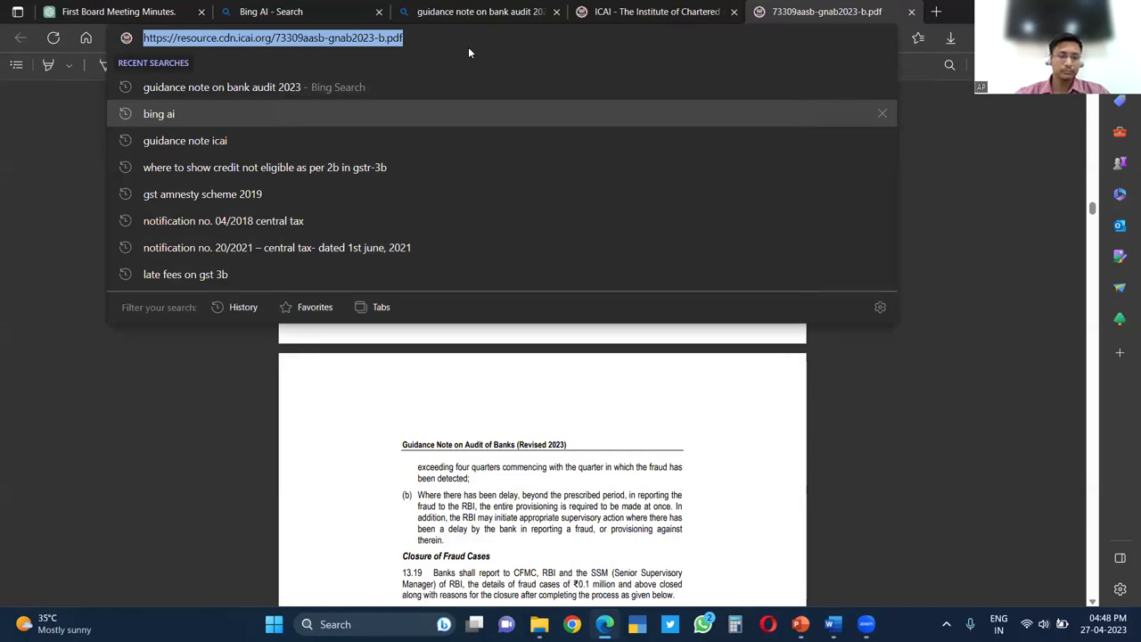
{"action": "left_click", "coordinate": [189, 437]}
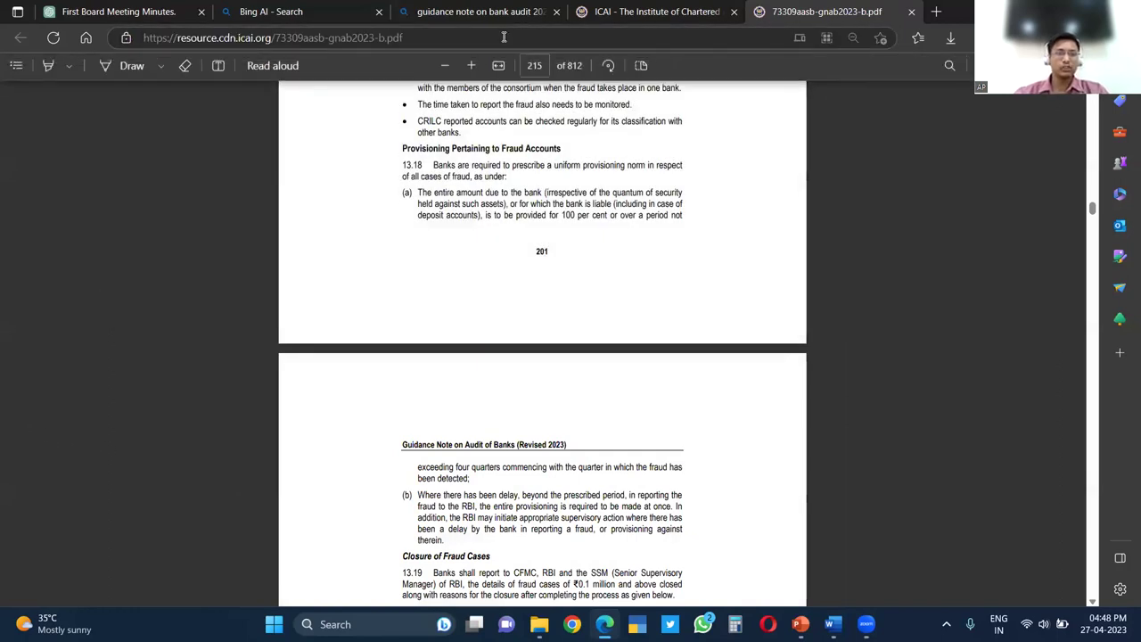
{"action": "left_click", "coordinate": [504, 37]}
{"action": "key", "text": "ctrl+c"}
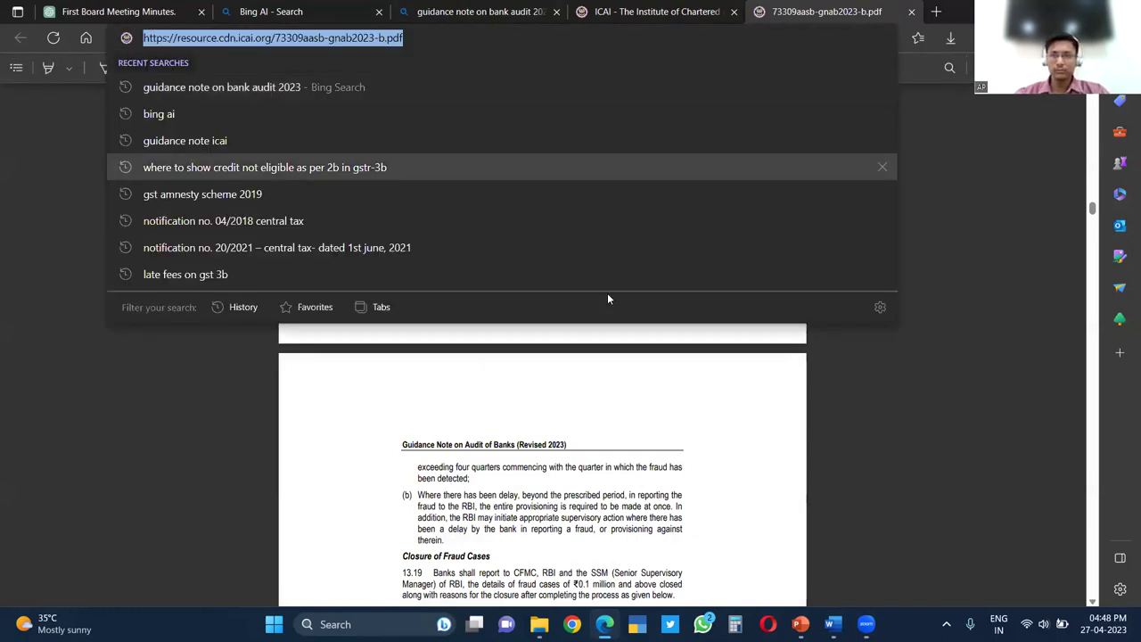
{"action": "key", "text": "Escape"}
{"action": "left_click", "coordinate": [622, 7]}
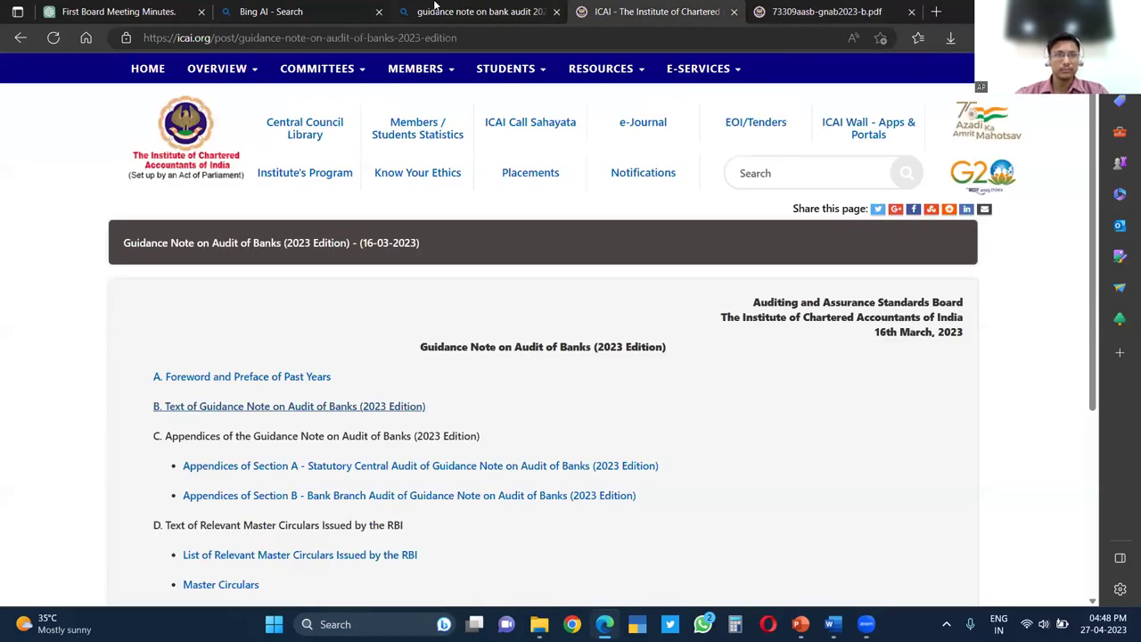
{"action": "left_click", "coordinate": [118, 8]}
Start a new chat and keep the Default (GPT-3.5) model
{"action": "left_click", "coordinate": [442, 540]}
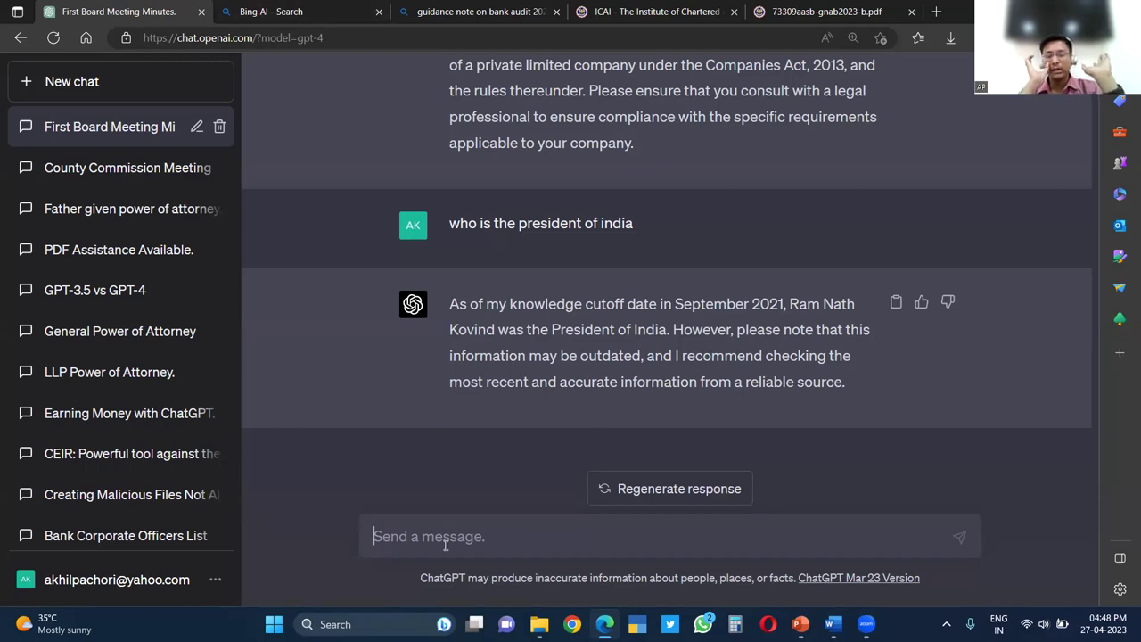
{"action": "left_click", "coordinate": [146, 81]}
{"action": "left_click", "coordinate": [615, 134]}
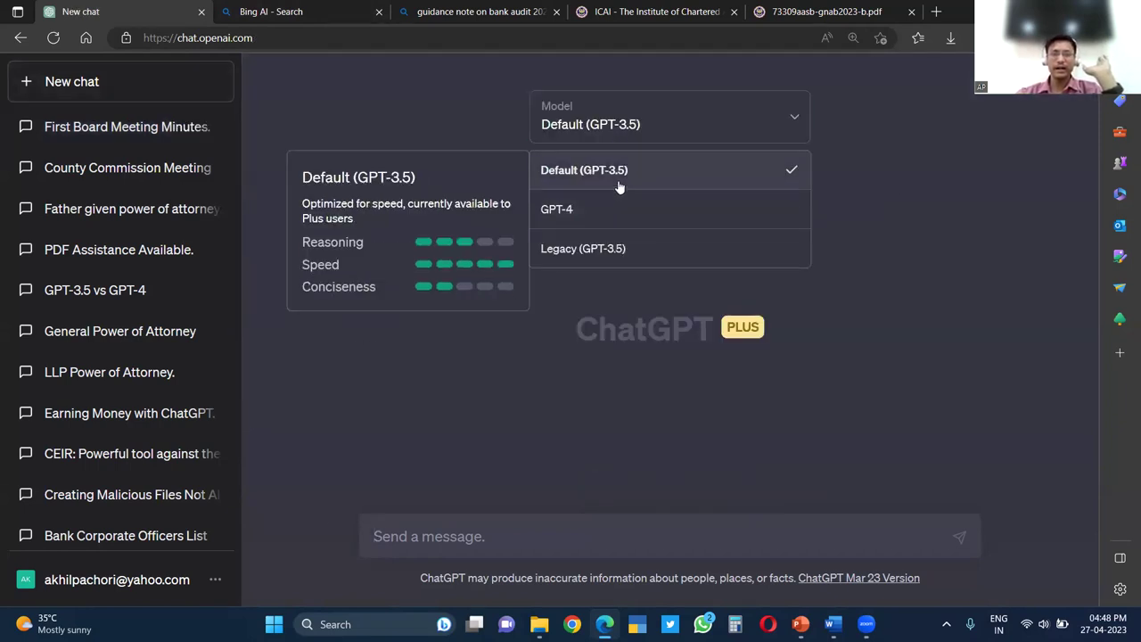
{"action": "left_click", "coordinate": [620, 187]}
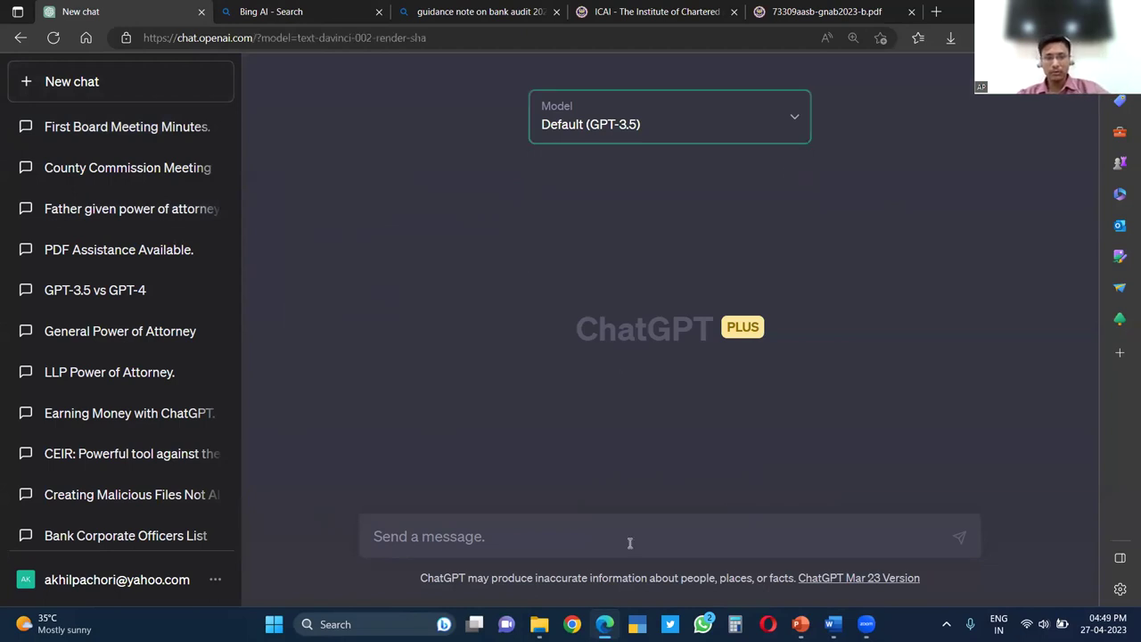
{"action": "left_click", "coordinate": [596, 137]}
Paste the PDF URL with 'Act as a chatbot for the material available at:' and send it
{"action": "left_click", "coordinate": [525, 541]}
{"action": "key", "text": "ctrl+v"}
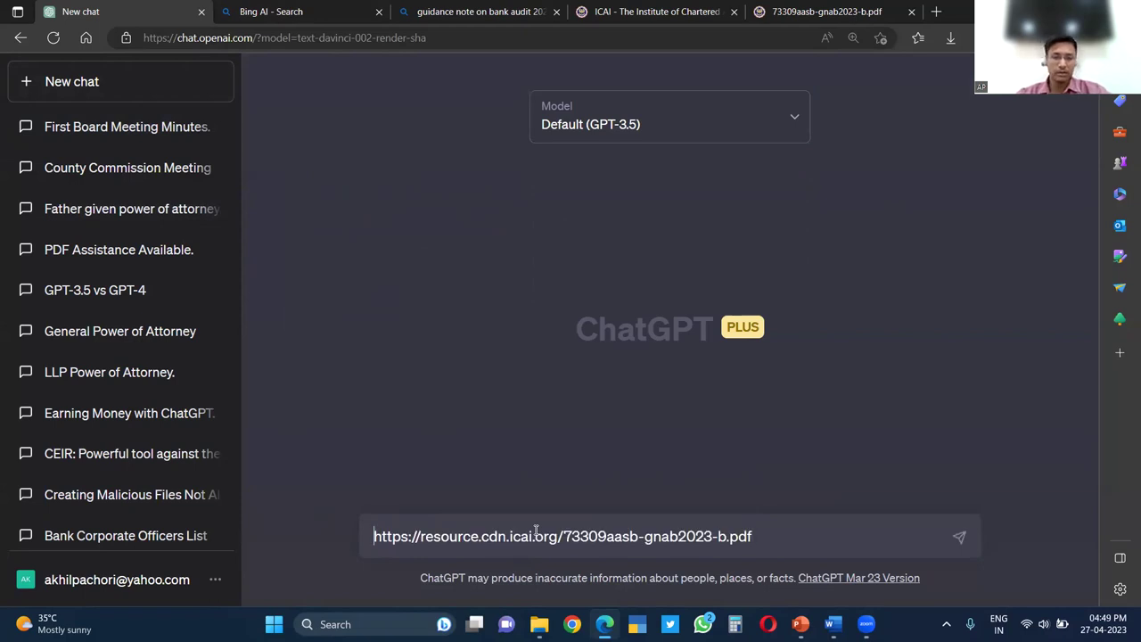
{"action": "type", "text": "Act as a"}
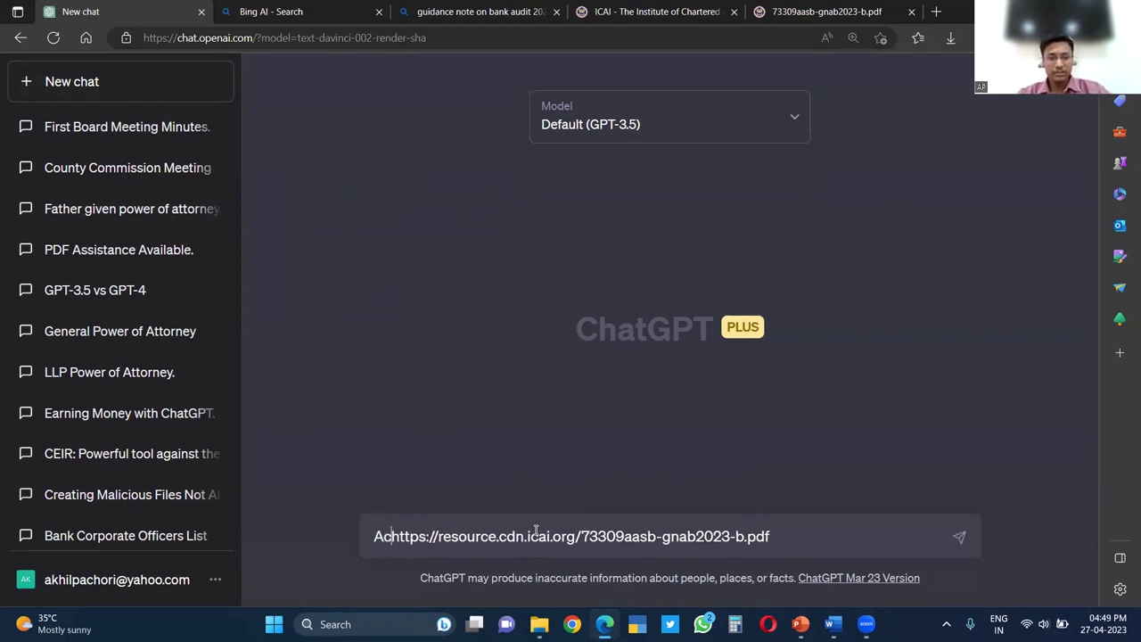
{"action": "type", "text": " chatbot "}
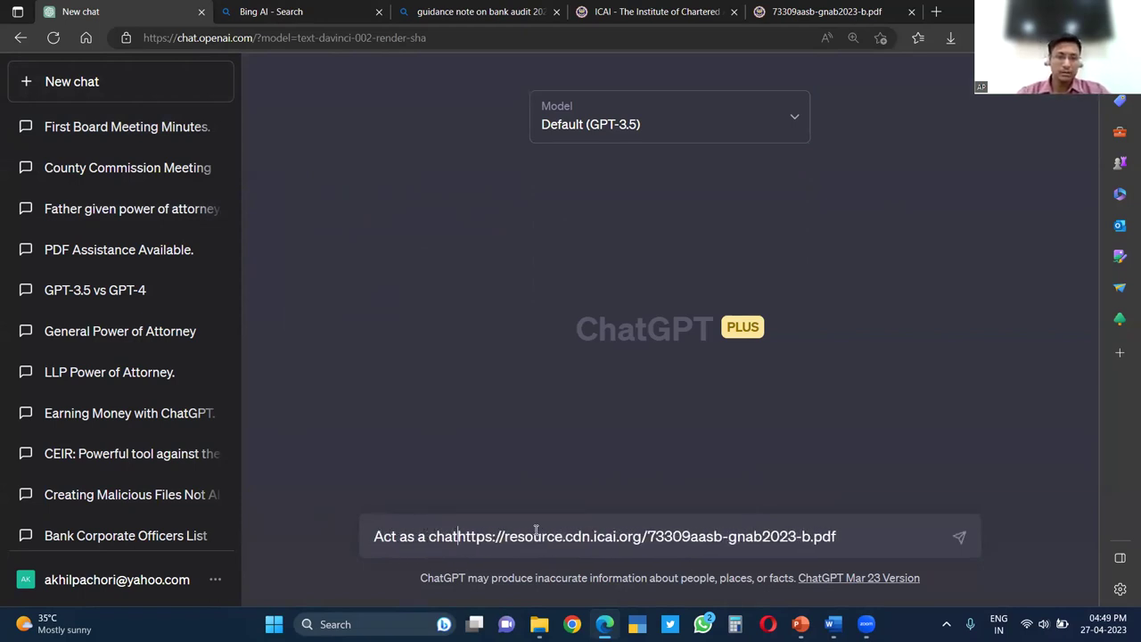
{"action": "type", "text": "for the "}
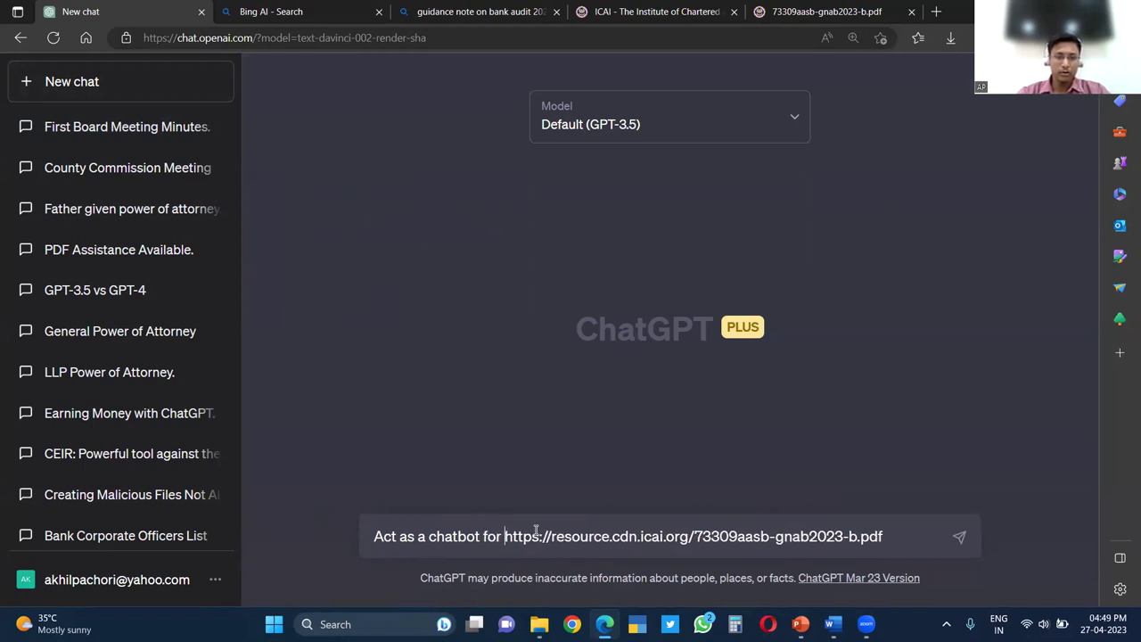
{"action": "type", "text": "m"}
{"action": "key", "text": "BackSpace"}
{"action": "type", "text": "the mat"}
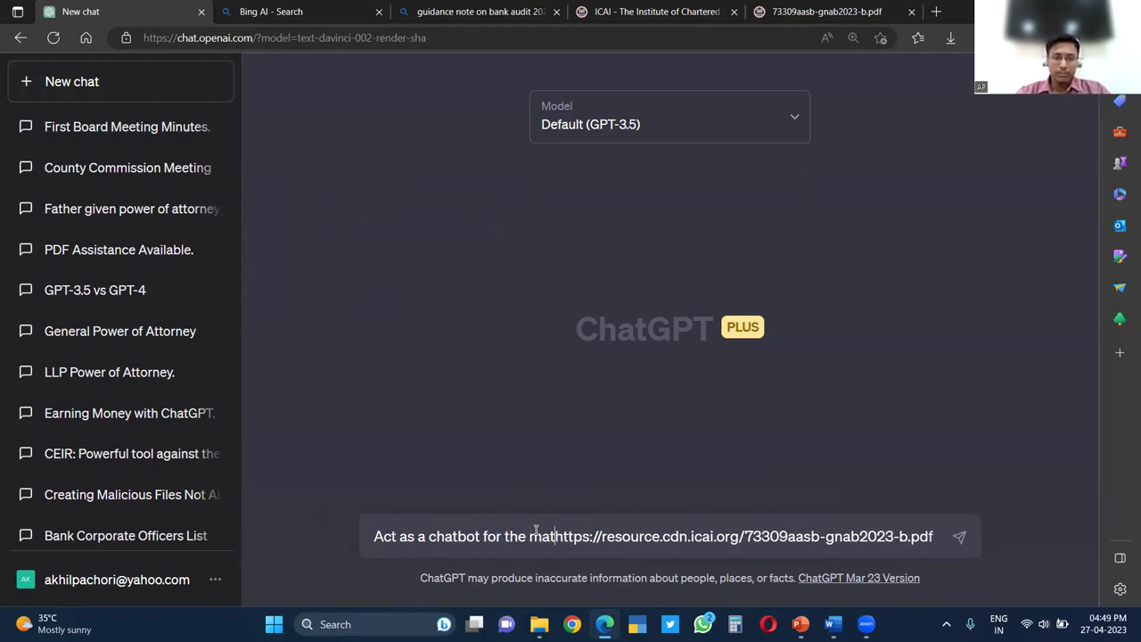
{"action": "type", "text": "era"}
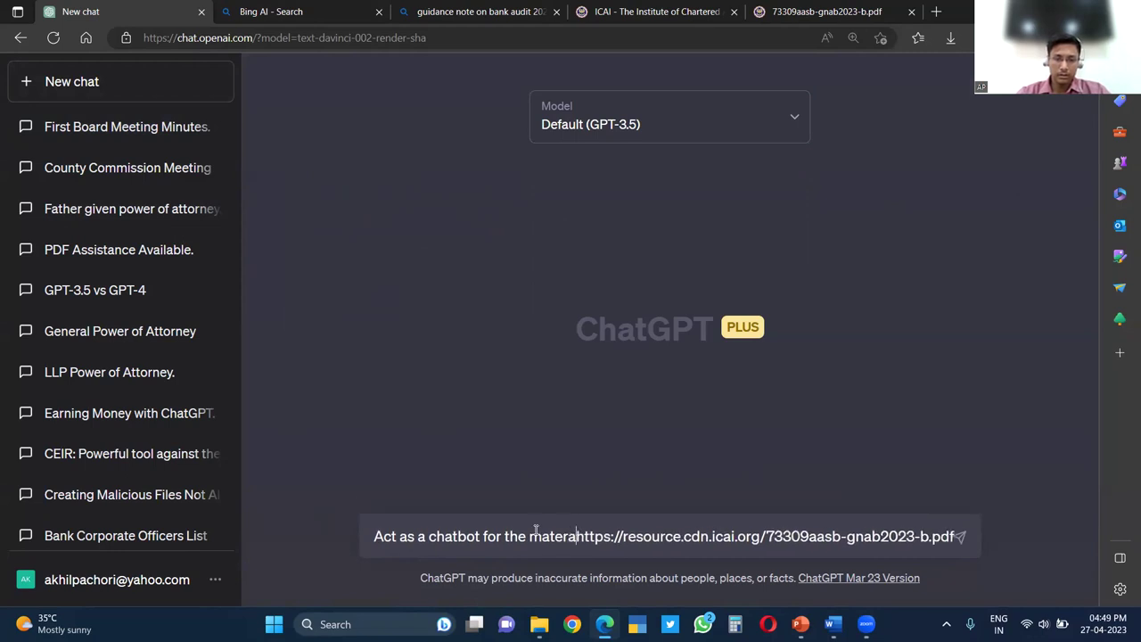
{"action": "key", "text": "BackSpace"}
{"action": "type", "text": "ial avai"}
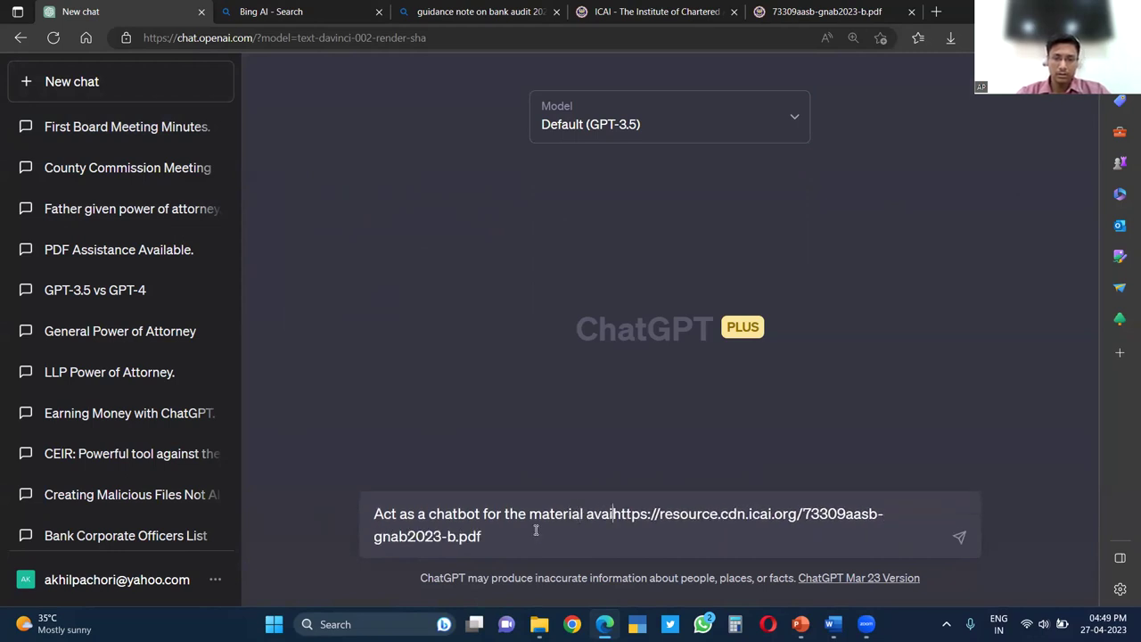
{"action": "type", "text": "lable at:"}
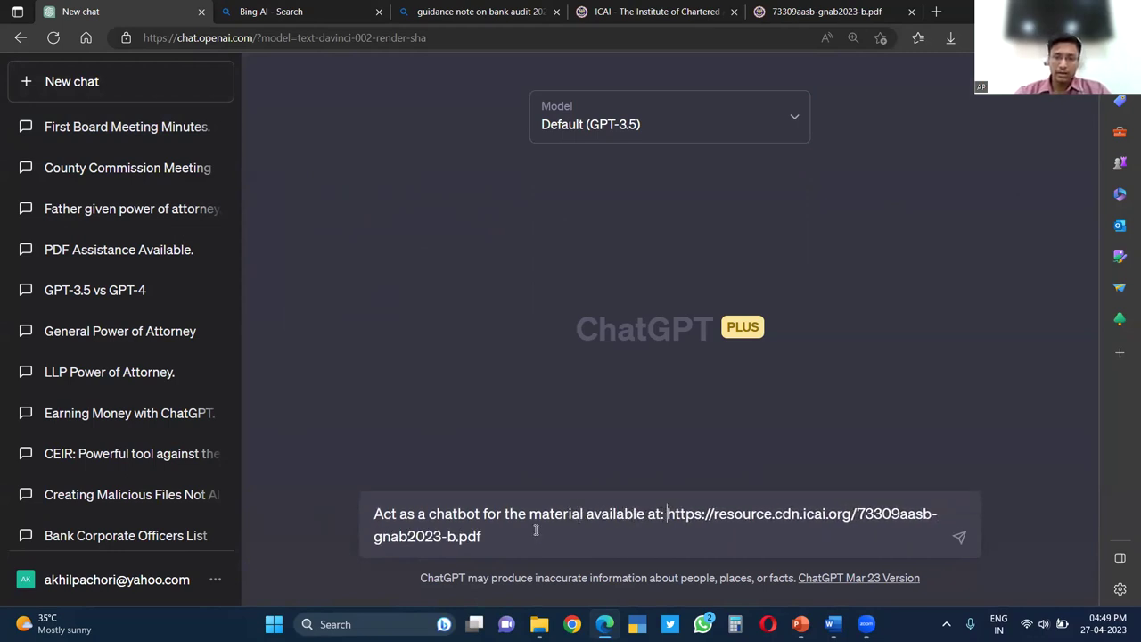
{"action": "key", "text": "Return"}
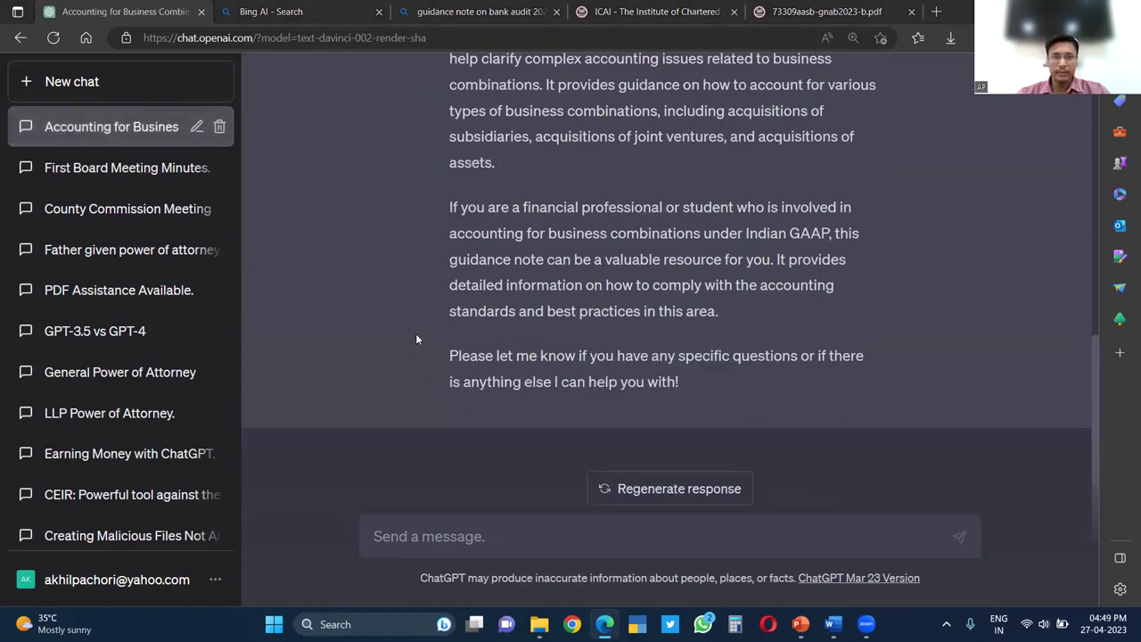
Review the GPT-3.5 reply, highlighting the words 'Guidance Note'
{"action": "scroll", "coordinate": [751, 299], "scroll_direction": "up", "scroll_amount": 2}
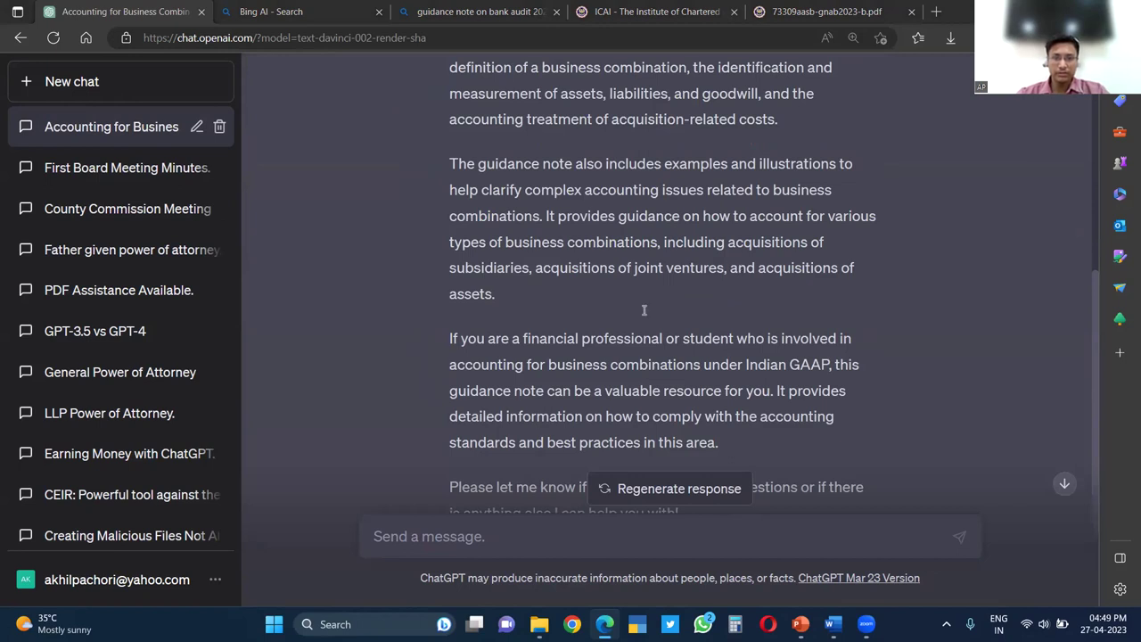
{"action": "scroll", "coordinate": [623, 320], "scroll_direction": "up", "scroll_amount": 5}
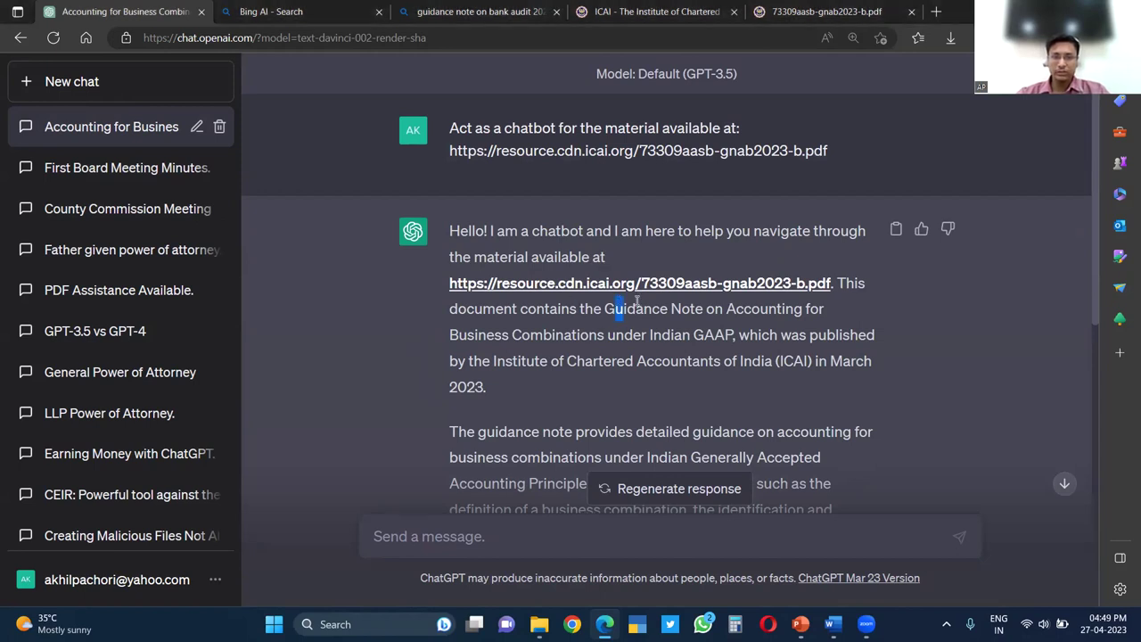
{"action": "left_click_drag", "start_coordinate": [616, 309], "coordinate": [705, 309]}
{"action": "left_click", "coordinate": [712, 365]}
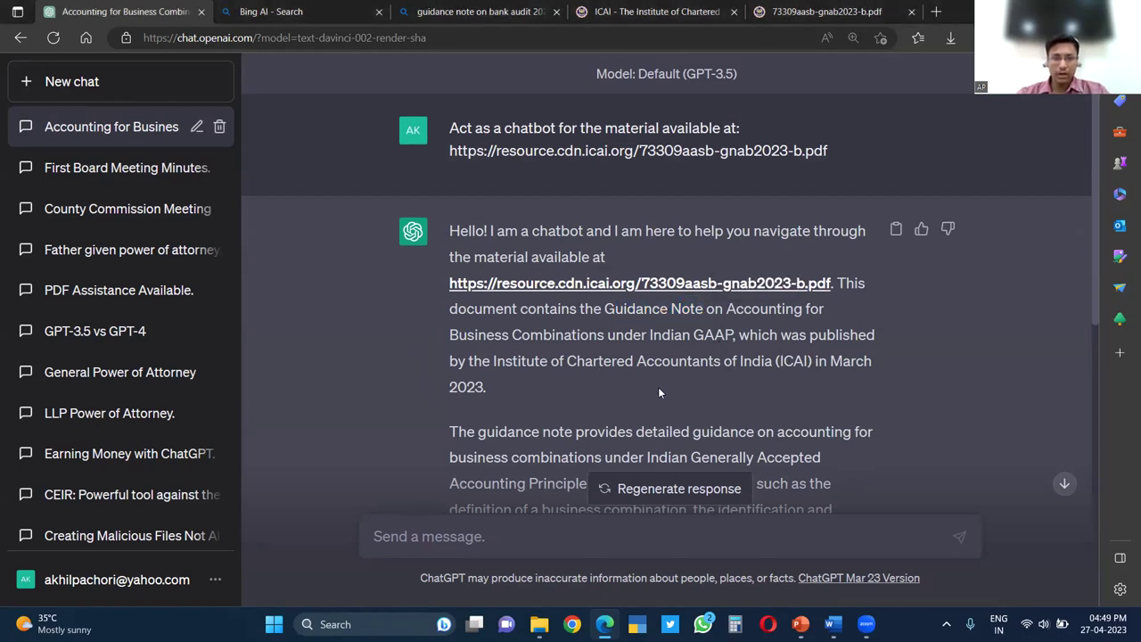
{"action": "scroll", "coordinate": [679, 402], "scroll_direction": "down", "scroll_amount": 3}
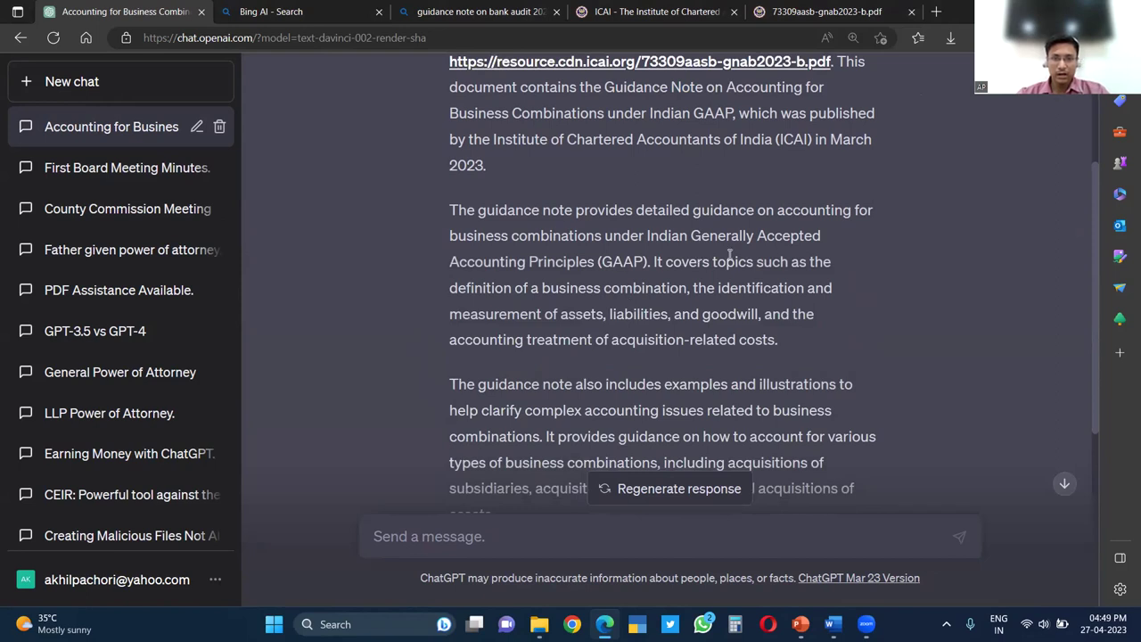
{"action": "scroll", "coordinate": [677, 263], "scroll_direction": "down", "scroll_amount": 4}
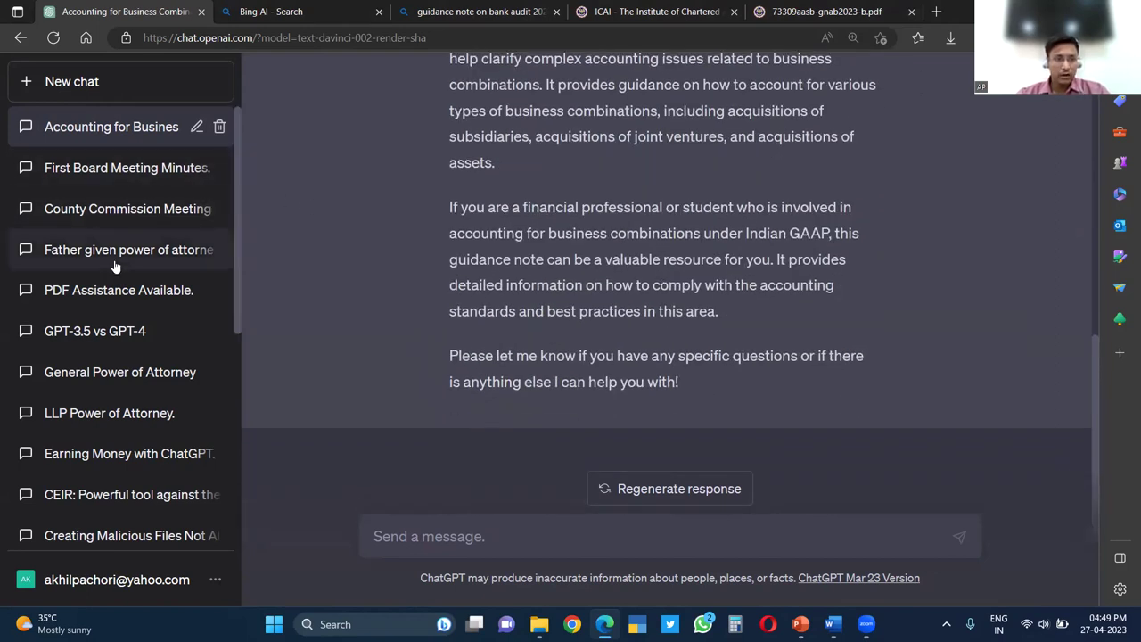
Send the same chatbot prompt and PDF URL to a new GPT-4 chat, then highlight the identified title
{"action": "left_click", "coordinate": [109, 297]}
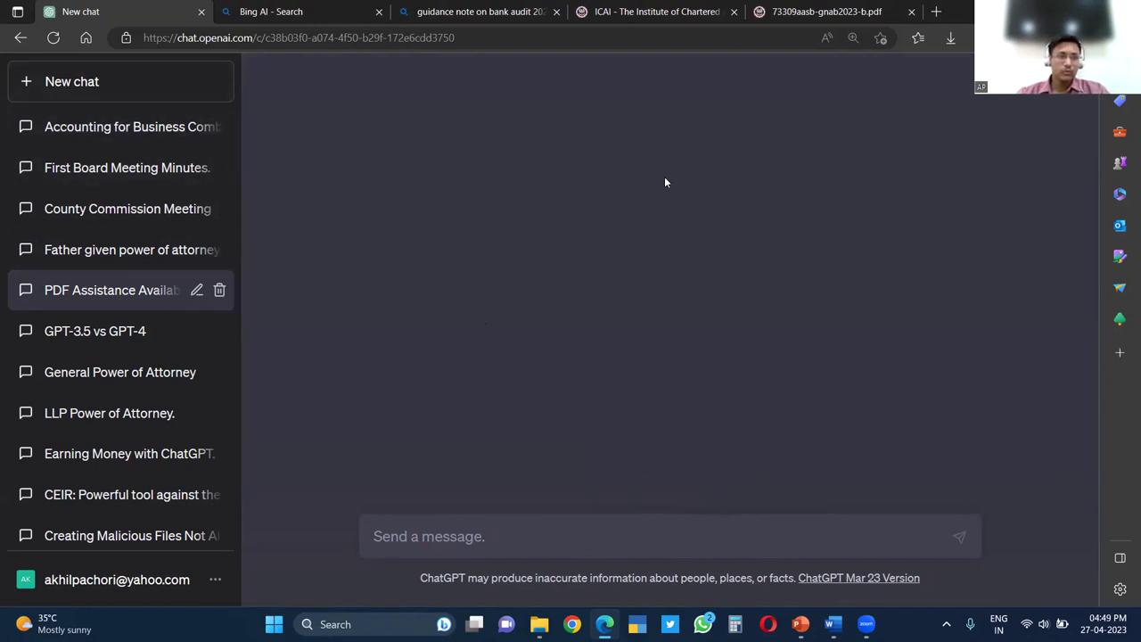
{"action": "left_click", "coordinate": [634, 129]}
{"action": "left_click", "coordinate": [650, 208]}
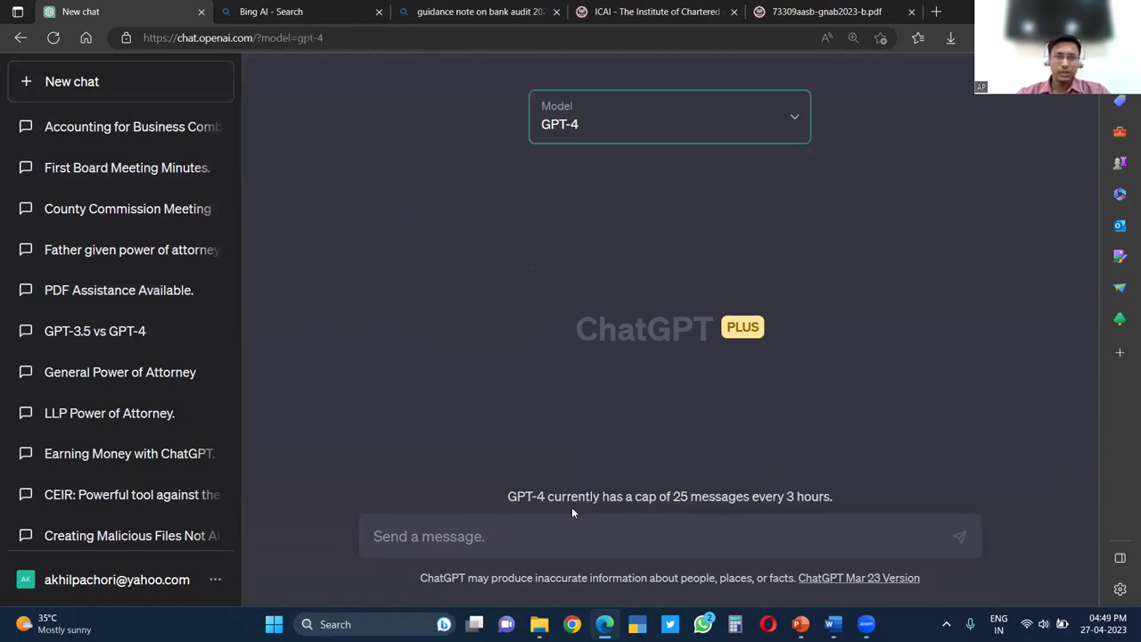
{"action": "left_click", "coordinate": [560, 536]}
{"action": "type", "text": "https://resource.cdn.icai.org/73309aasb-gnab2023-b.pdf"}
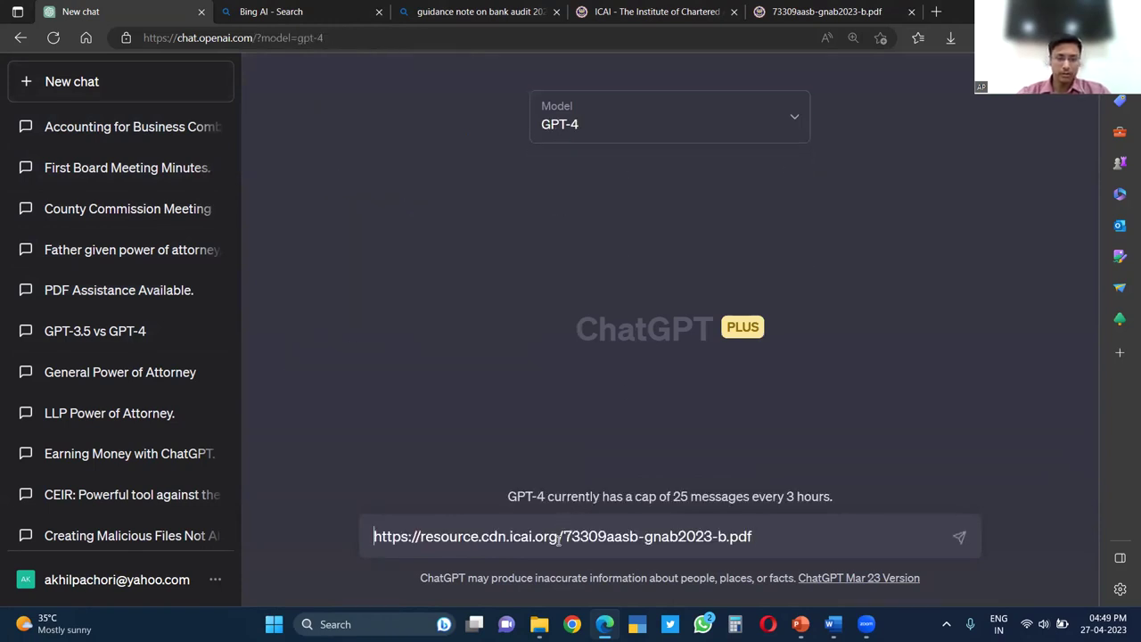
{"action": "type", "text": "Act as a chatbor fo"}
{"action": "key", "text": "BackSpace"}
{"action": "key", "text": "BackSpace"}
{"action": "key", "text": "BackSpace"}
{"action": "key", "text": "BackSpace"}
{"action": "type", "text": "t for the ma"}
{"action": "type", "text": "terial ava"}
{"action": "type", "text": "ilable at"}
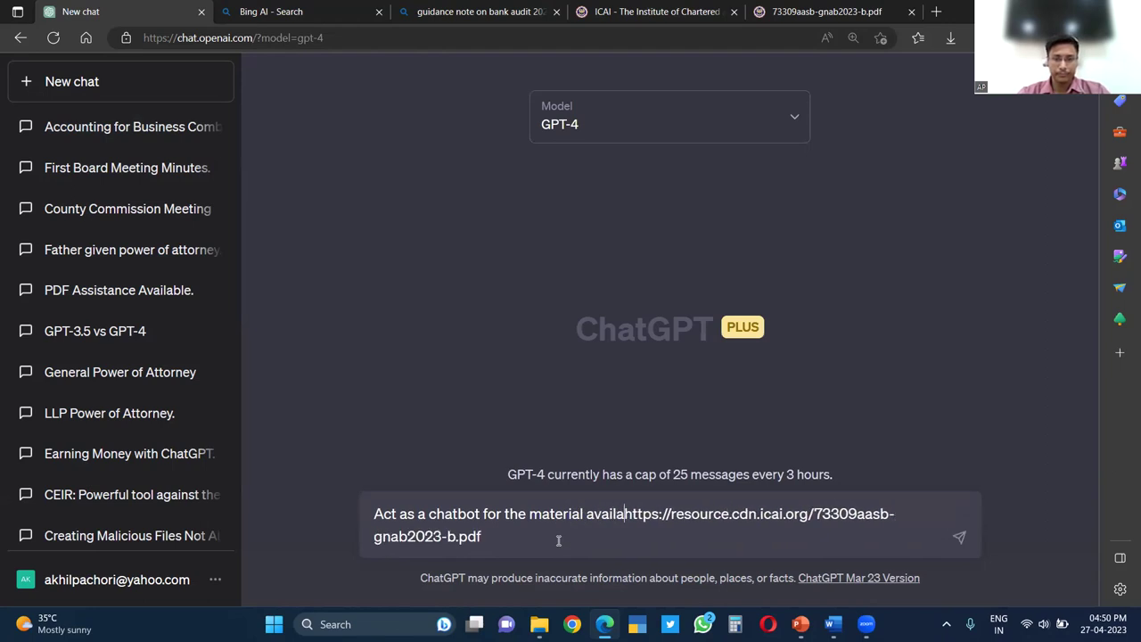
{"action": "type", "text": ":"}
{"action": "key", "text": "Return"}
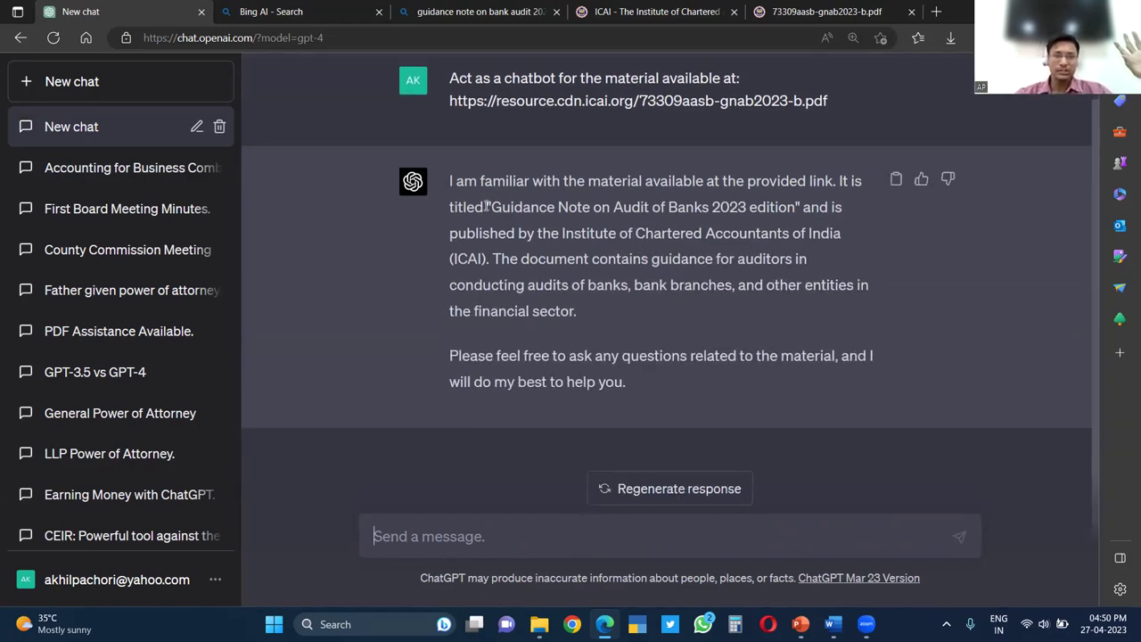
{"action": "left_click_drag", "start_coordinate": [491, 207], "coordinate": [798, 208]}
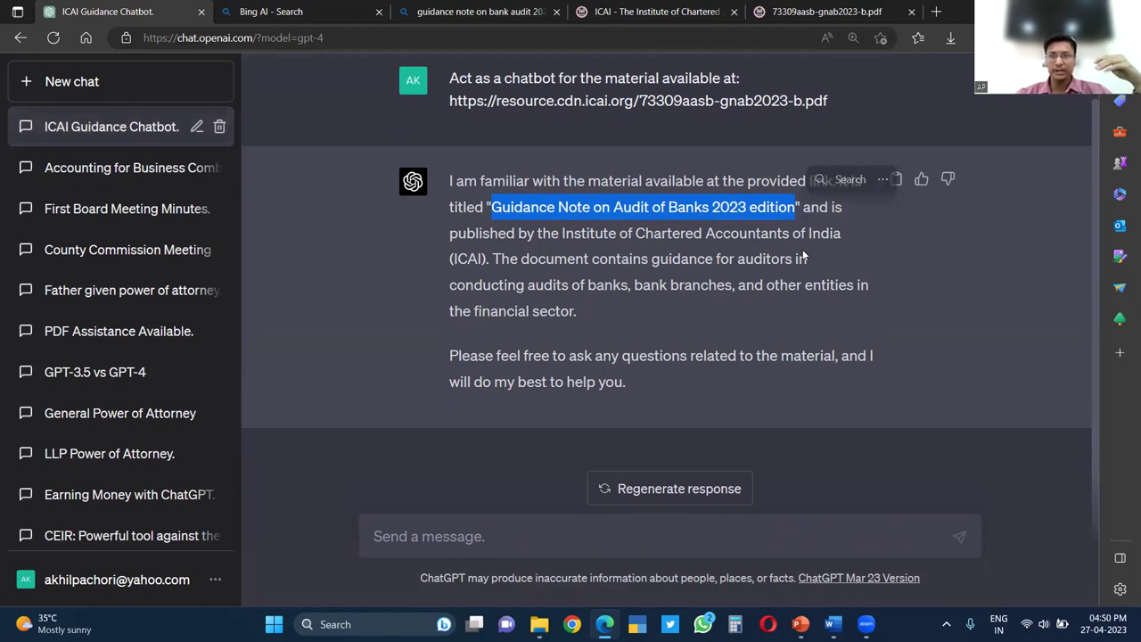
{"action": "left_click", "coordinate": [816, 318]}
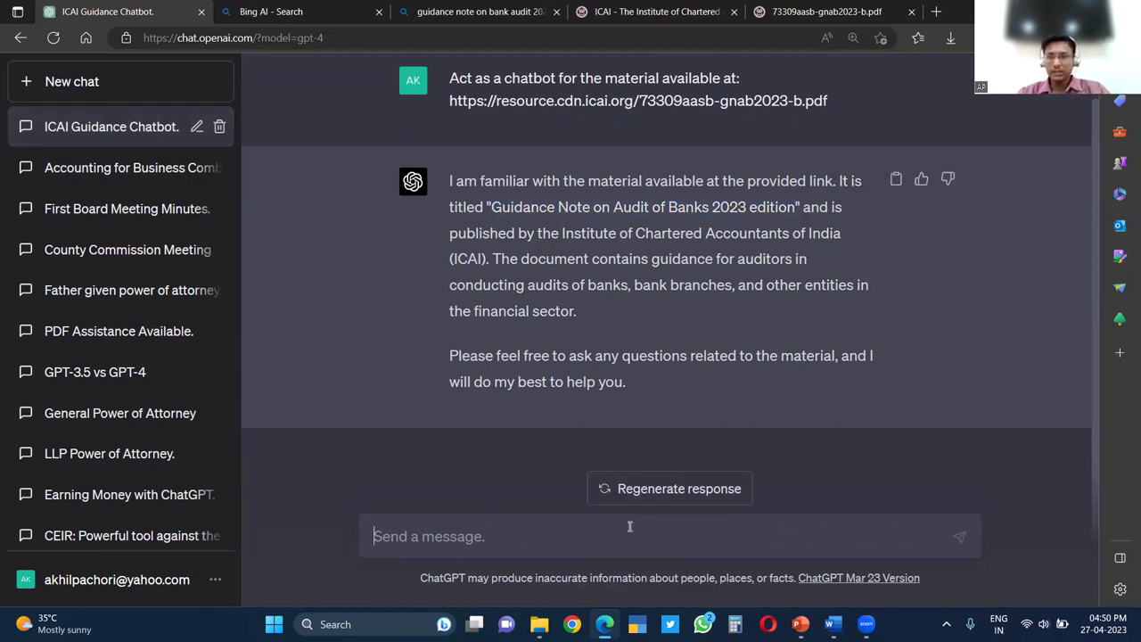
Ask 'What is the criteria to classify a Cash Credit Account as NPA'
{"action": "type", "text": "Hot"}
{"action": "key", "text": "BackSpace"}
{"action": "key", "text": "BackSpace"}
{"action": "key", "text": "BackSpace"}
{"action": "type", "text": "What is the criteria to classify "}
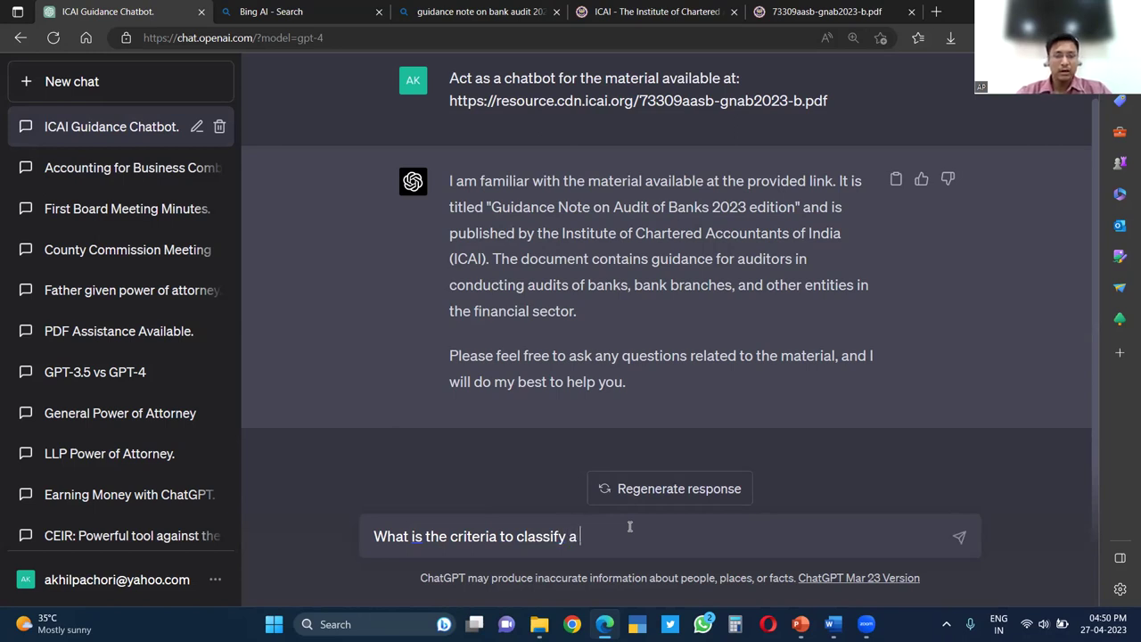
{"action": "type", "text": "a Cash Credit Accout"}
{"action": "key", "text": "BackSpace"}
{"action": "key", "text": "BackSpace"}
{"action": "key", "text": "BackSpace"}
{"action": "type", "text": "lu"}
{"action": "type", "text": "ount as"}
{"action": "type", "text": " NPA"}
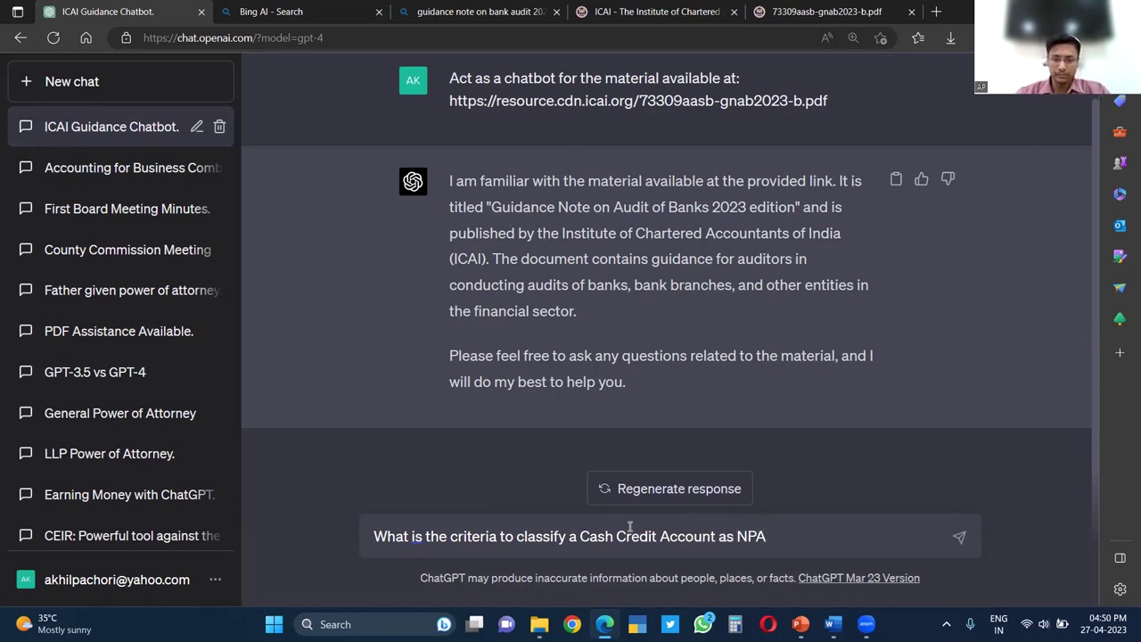
{"action": "key", "text": "Return"}
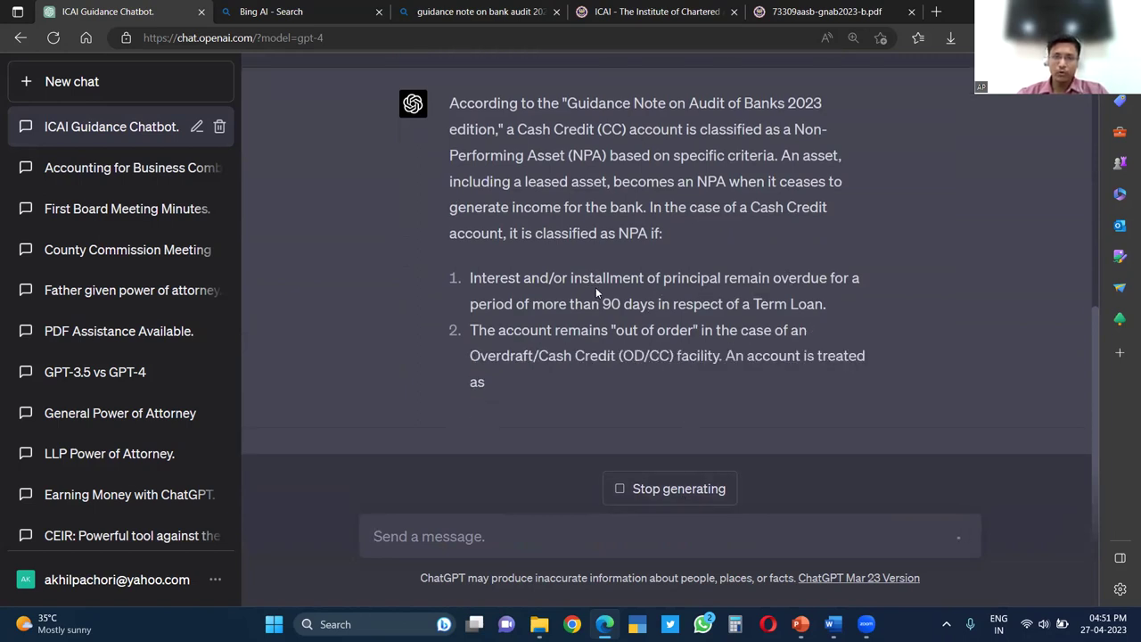
Highlight the 90-day overdue and out-of-order criteria in the finished answer
{"action": "left_click_drag", "start_coordinate": [598, 279], "coordinate": [670, 278]}
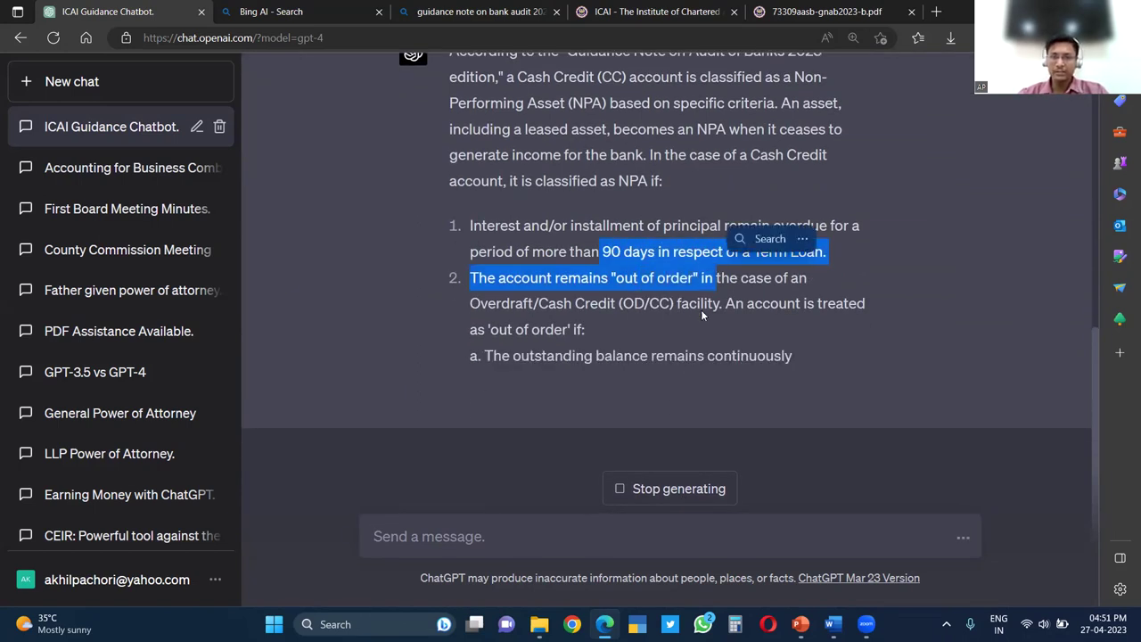
{"action": "left_click", "coordinate": [617, 305]}
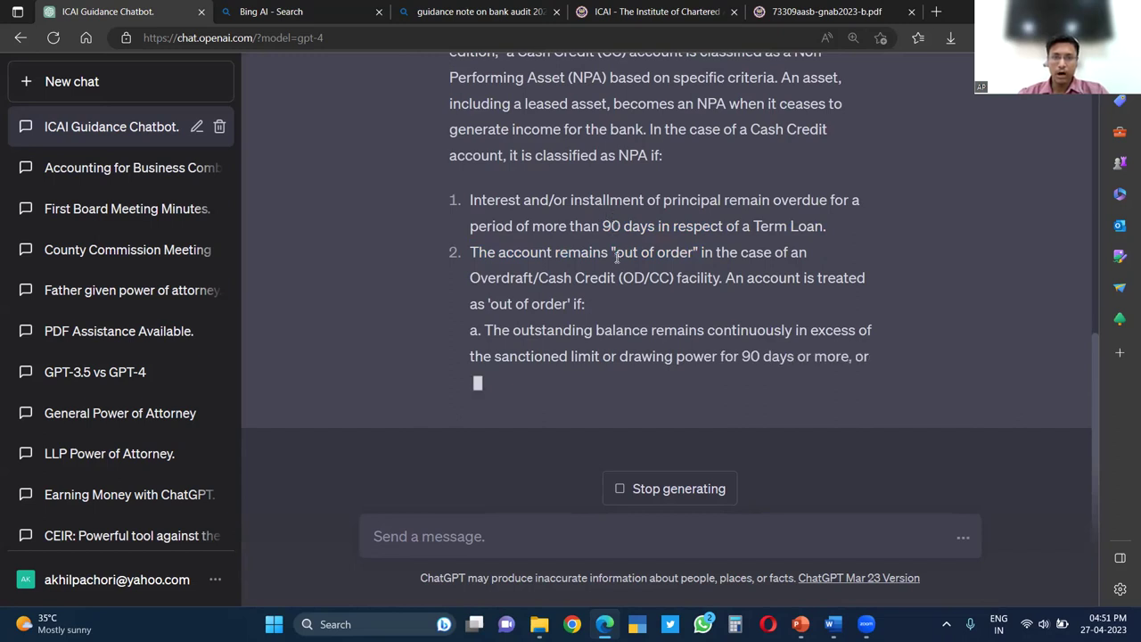
{"action": "left_click_drag", "start_coordinate": [615, 252], "coordinate": [685, 215]}
{"action": "left_click", "coordinate": [557, 255]}
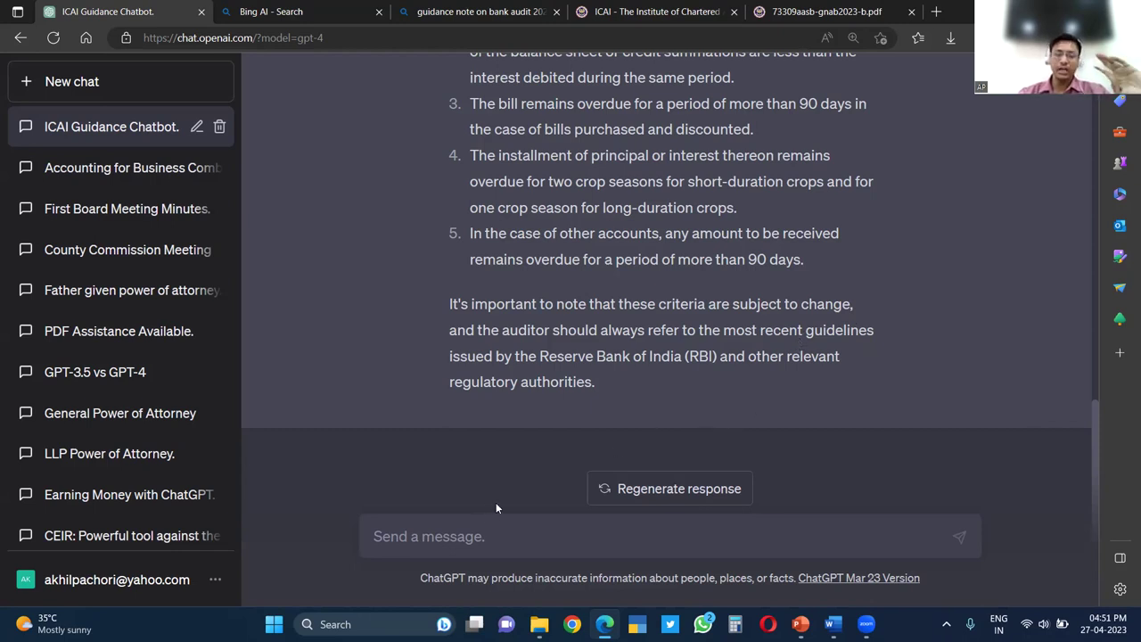
{"action": "left_click", "coordinate": [505, 532]}
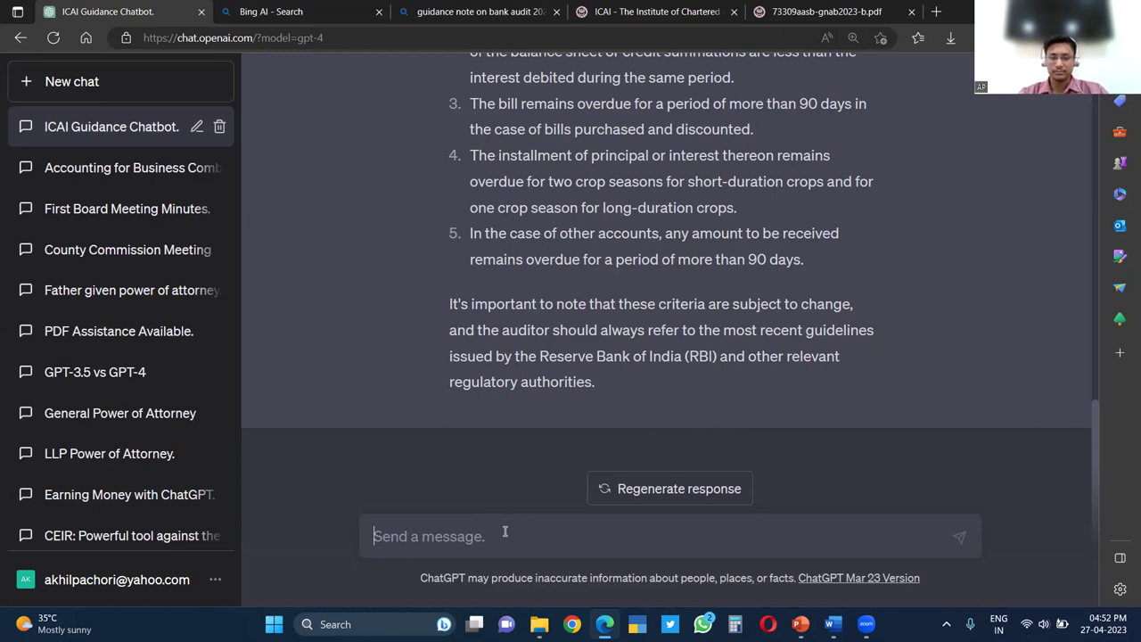
Send 'Criteria for agricultural loans NPA Classification' to GPT-4
{"action": "type", "text": "N"}
{"action": "key", "text": "BackSpace"}
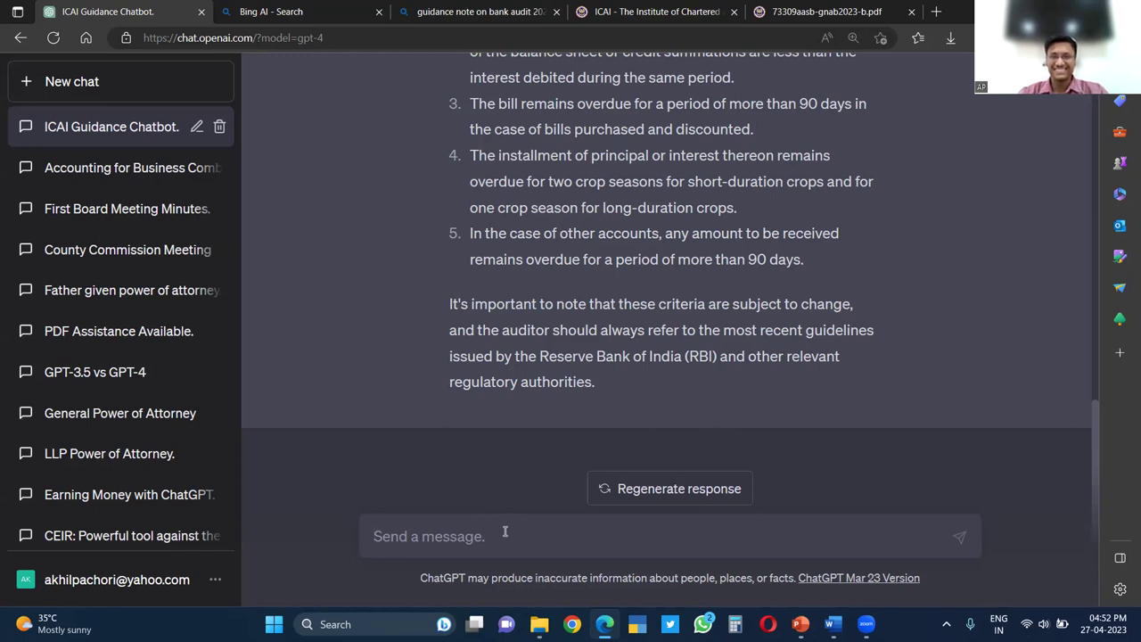
{"action": "type", "text": "How"}
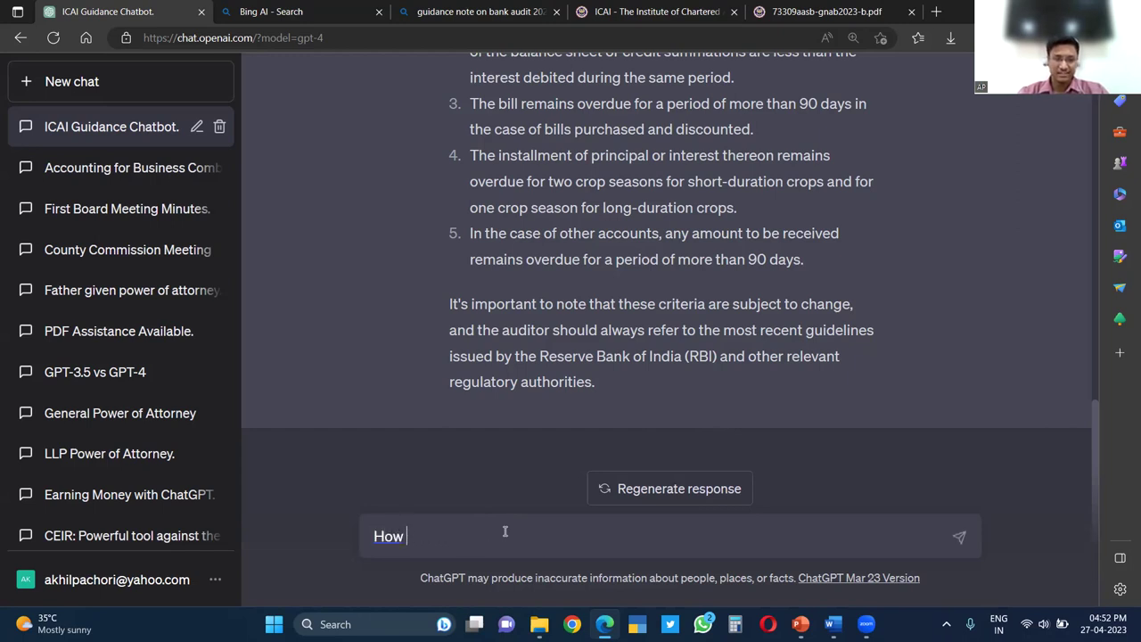
{"action": "key", "text": "BackSpace"}
{"action": "key", "text": "BackSpace"}
{"action": "key", "text": "BackSpace"}
{"action": "key", "text": "BackSpace"}
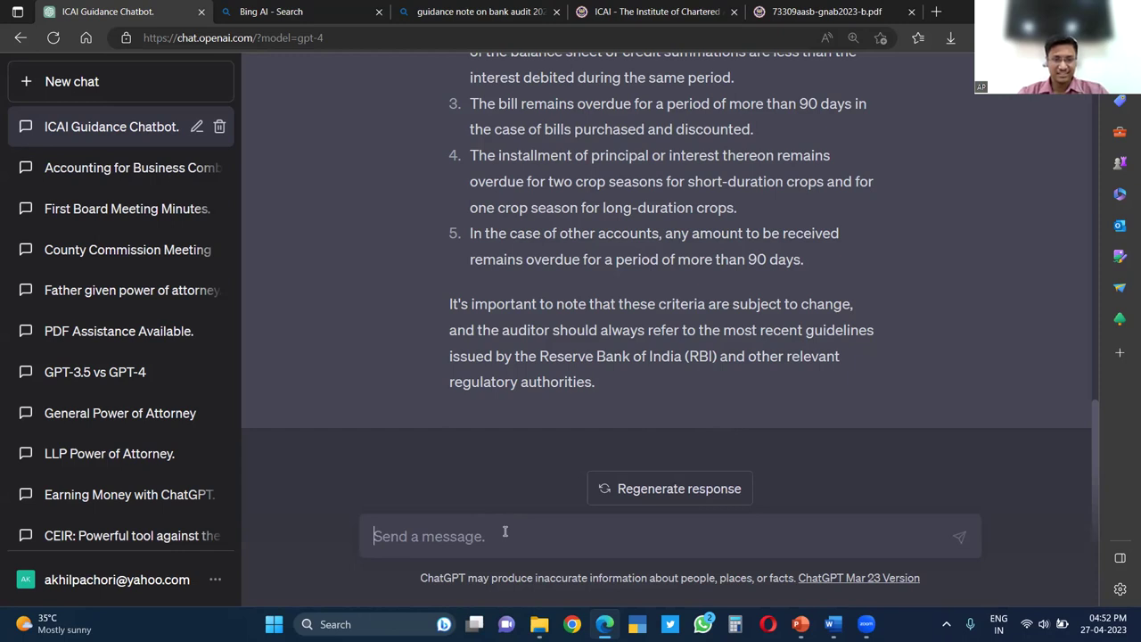
{"action": "type", "text": "Draf"}
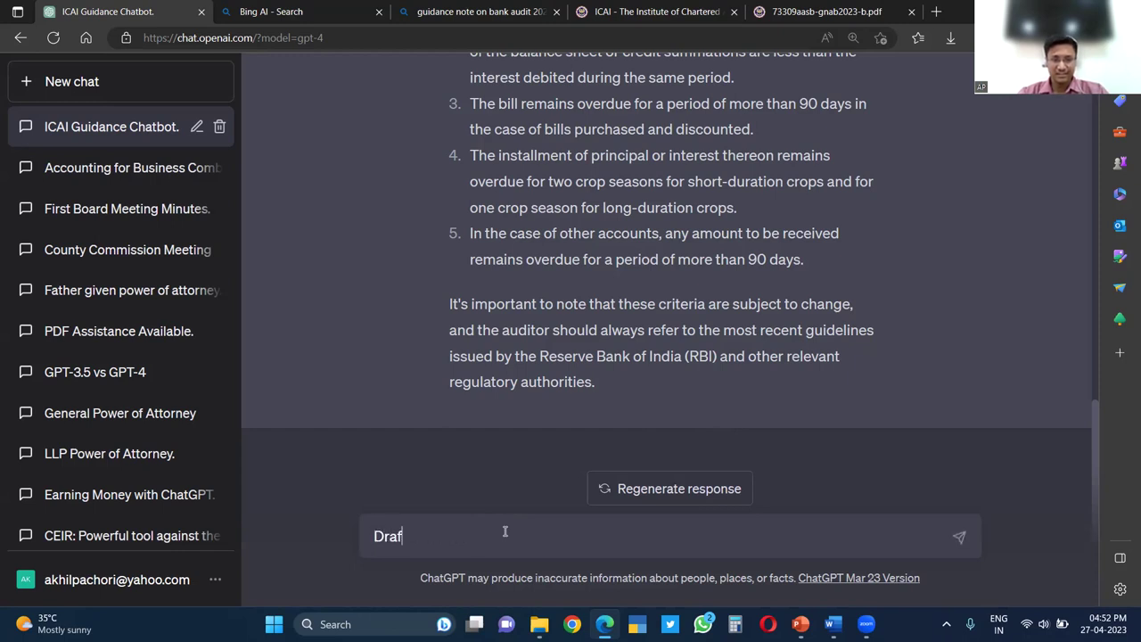
{"action": "key", "text": "BackSpace"}
{"action": "key", "text": "BackSpace"}
{"action": "type", "text": "W"}
{"action": "key", "text": "BackSpace"}
{"action": "type", "text": "How"}
{"action": "key", "text": "BackSpace"}
{"action": "key", "text": "BackSpace"}
{"action": "key", "text": "BackSpace"}
{"action": "type", "text": "Criterial for agric"}
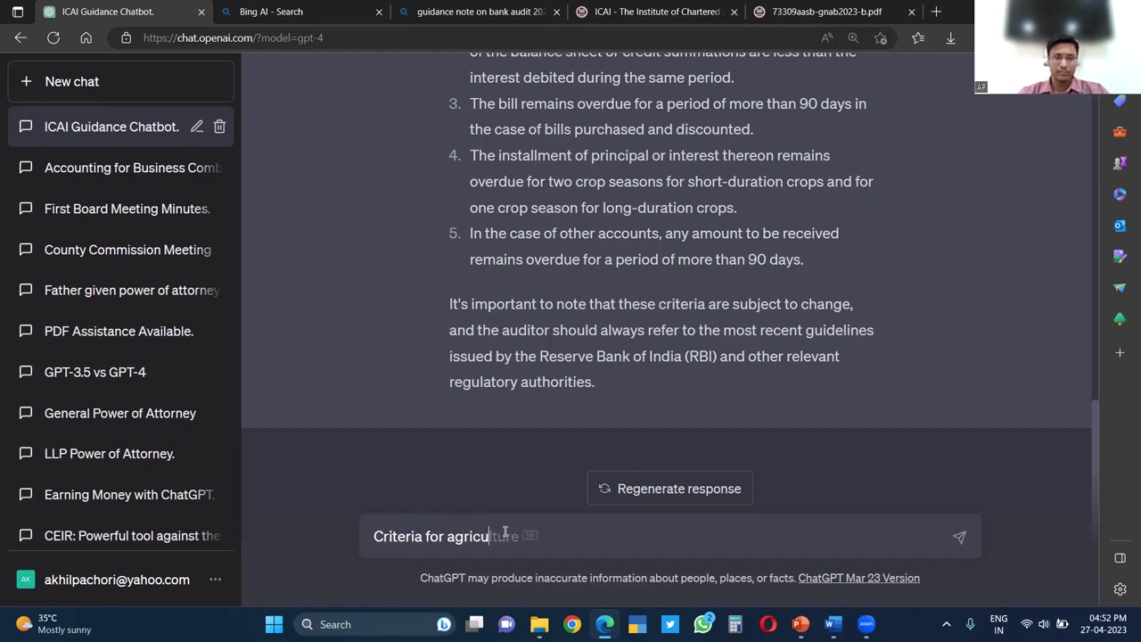
{"action": "type", "text": "ultural loans NPA C"}
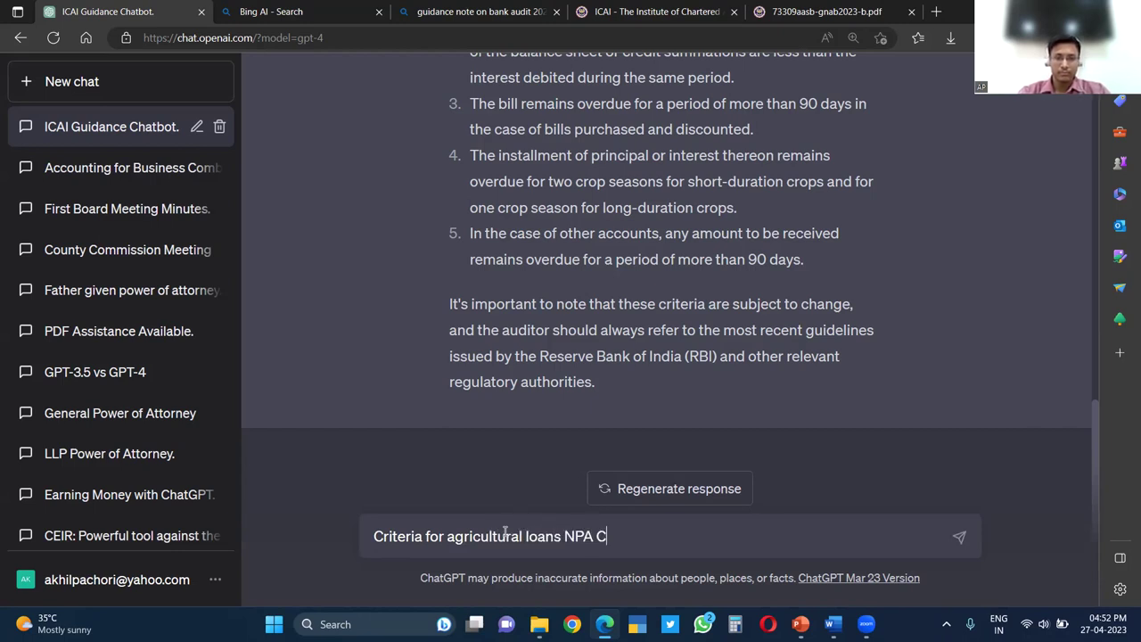
{"action": "type", "text": "laissi"}
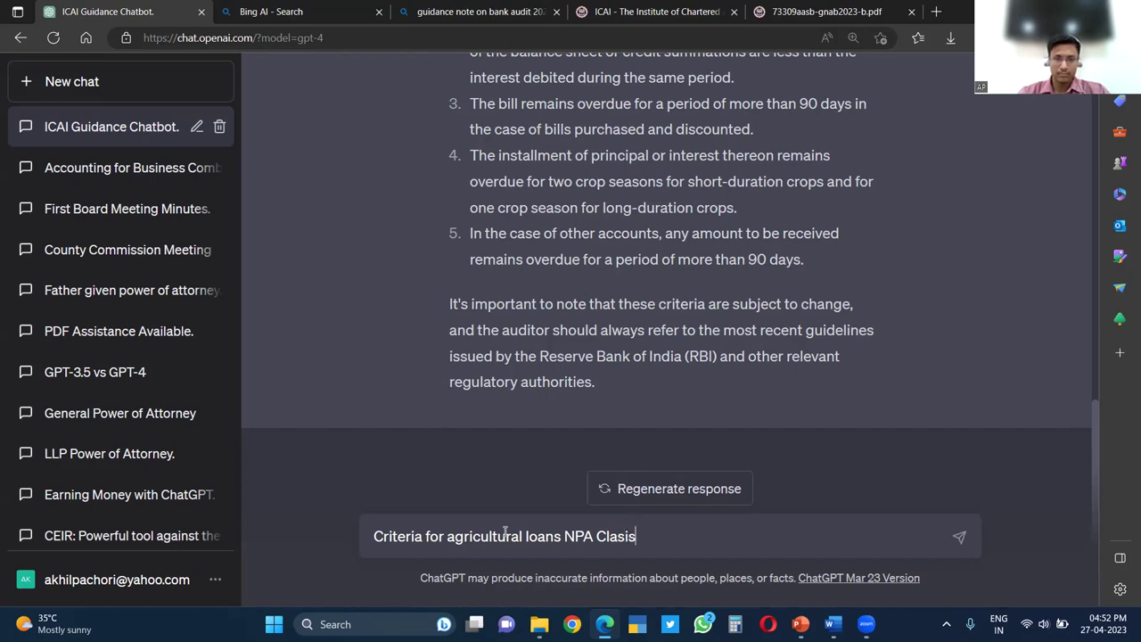
{"action": "type", "text": "ssification"}
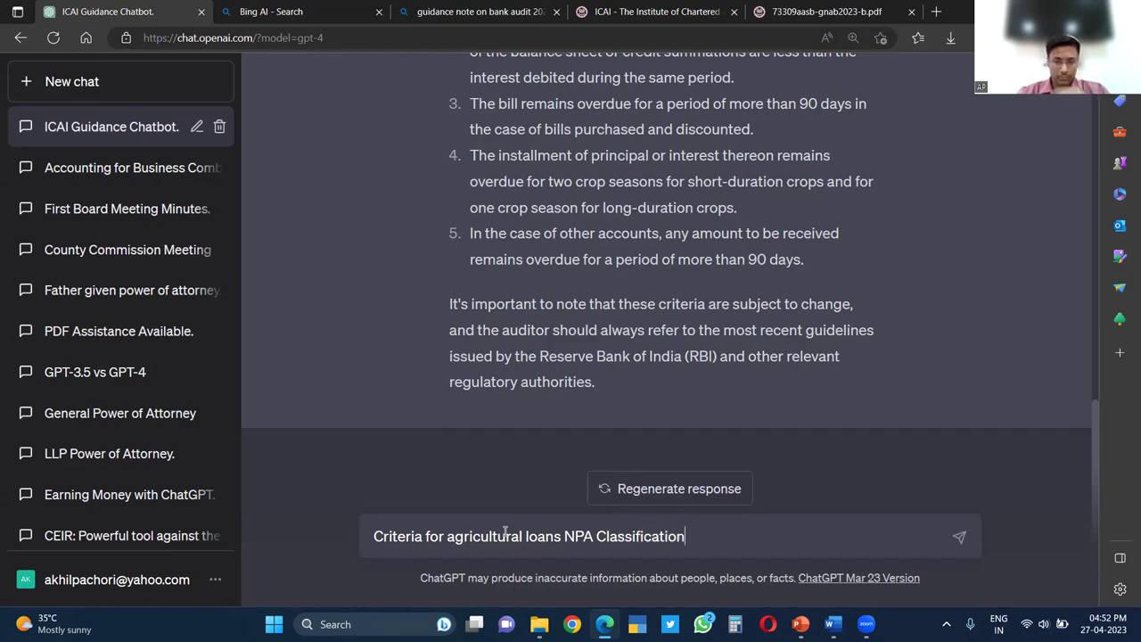
{"action": "key", "text": "Return"}
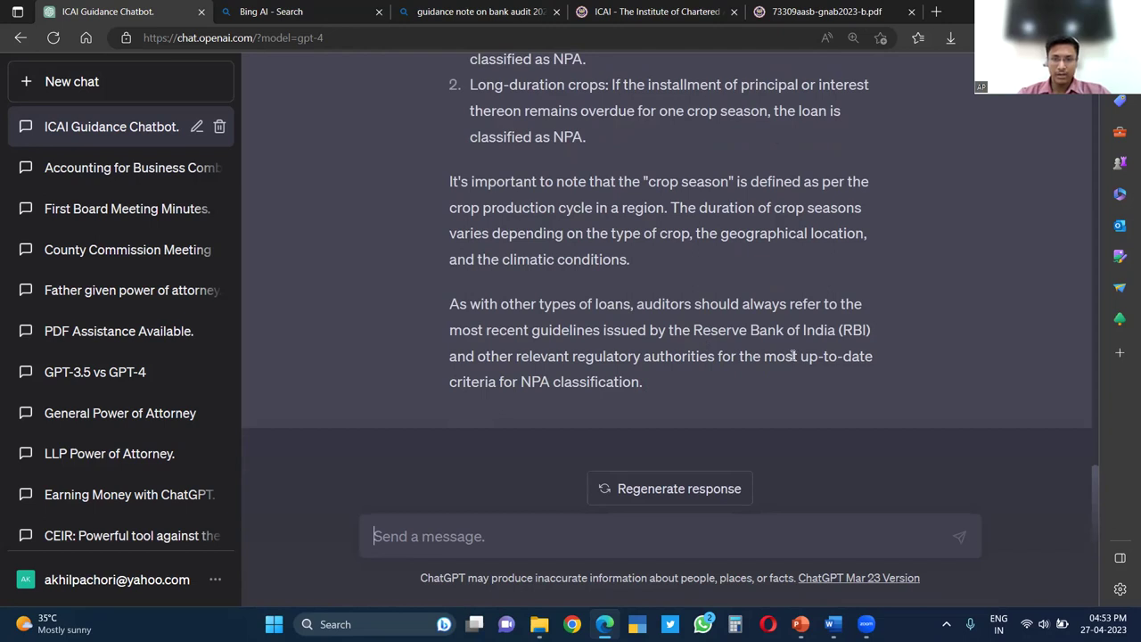
Highlight the two-crop-season and one-crop-season NPA conditions in the answer
{"action": "scroll", "coordinate": [615, 285], "scroll_direction": "up", "scroll_amount": 3}
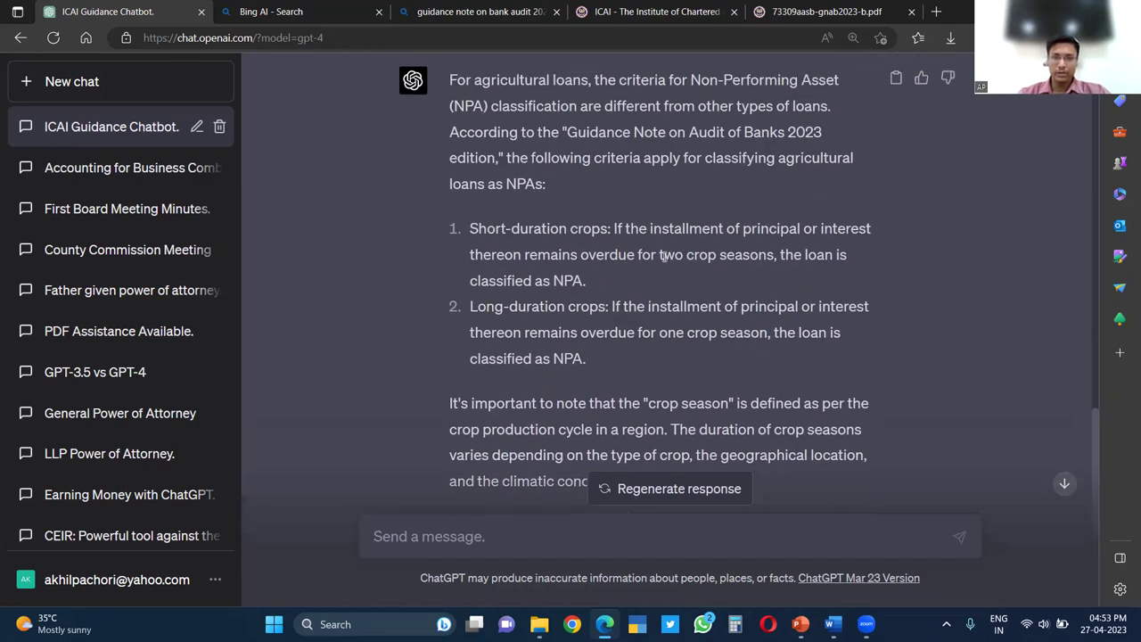
{"action": "left_click_drag", "start_coordinate": [660, 255], "coordinate": [777, 256]}
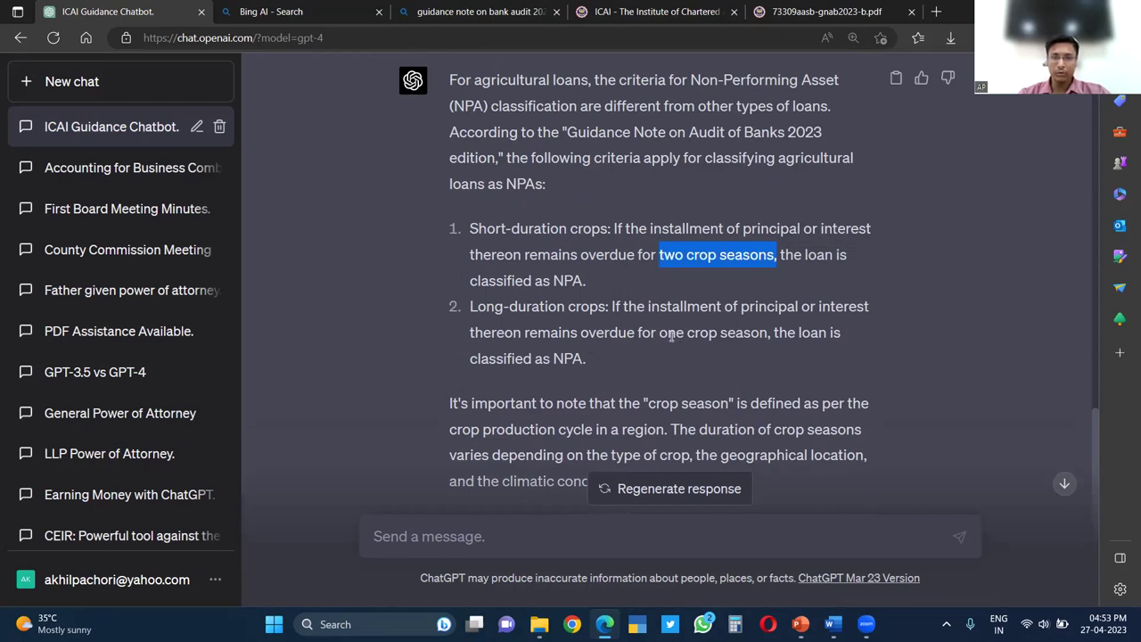
{"action": "left_click_drag", "start_coordinate": [660, 332], "coordinate": [768, 332]}
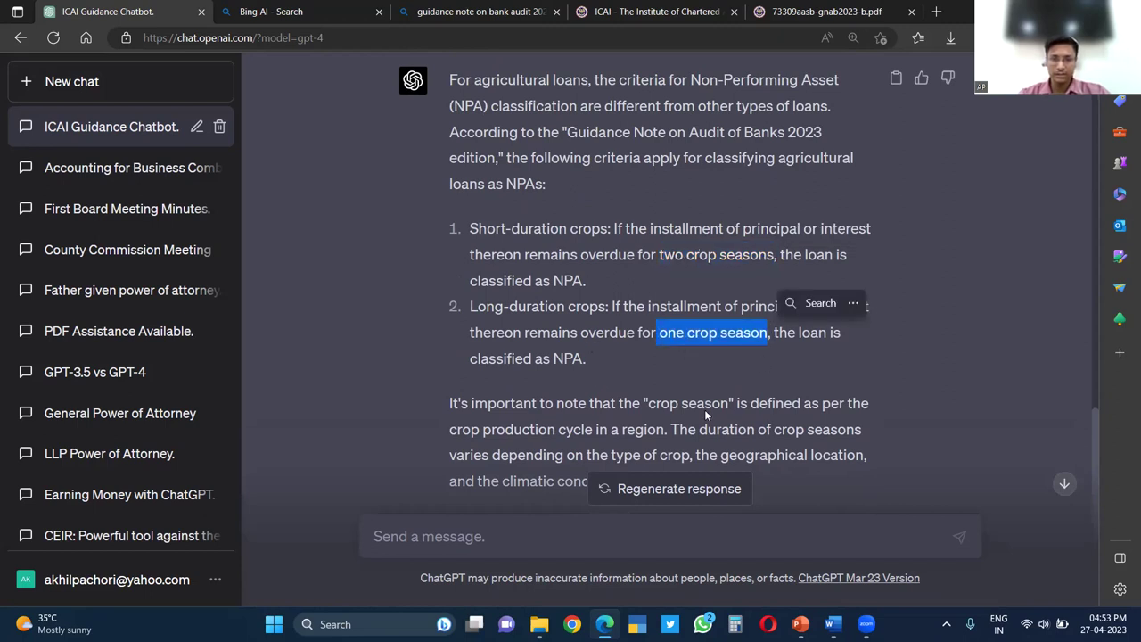
{"action": "left_click", "coordinate": [769, 332]}
Request a 'more detailed answer' and scroll through the expanded reply
{"action": "left_click", "coordinate": [501, 539]}
{"action": "type", "text": "more "}
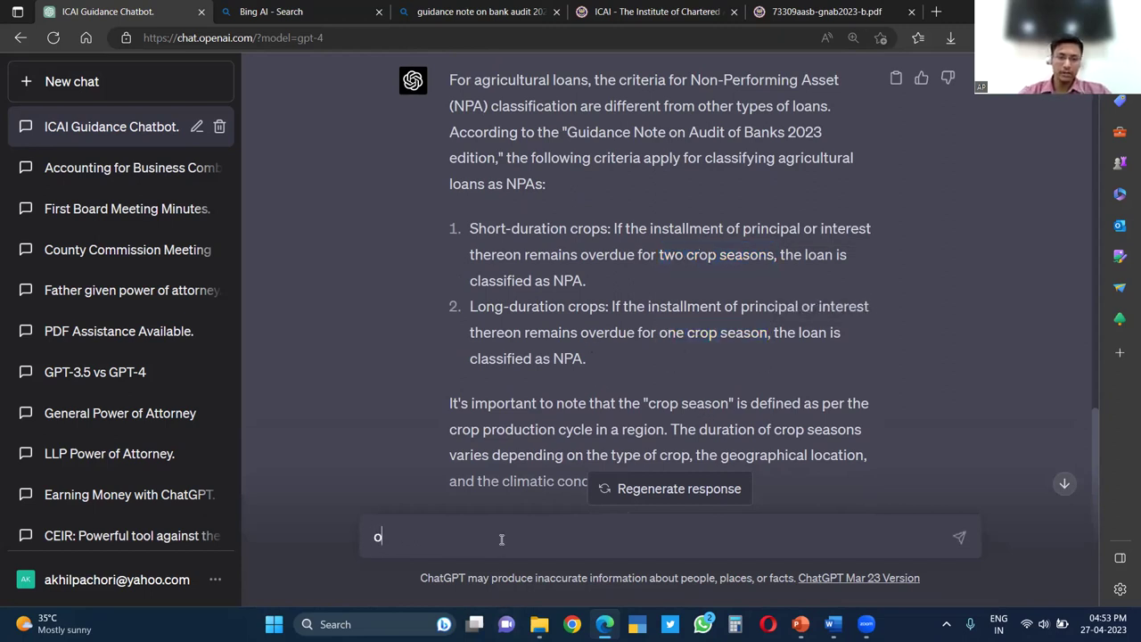
{"action": "type", "text": "de"}
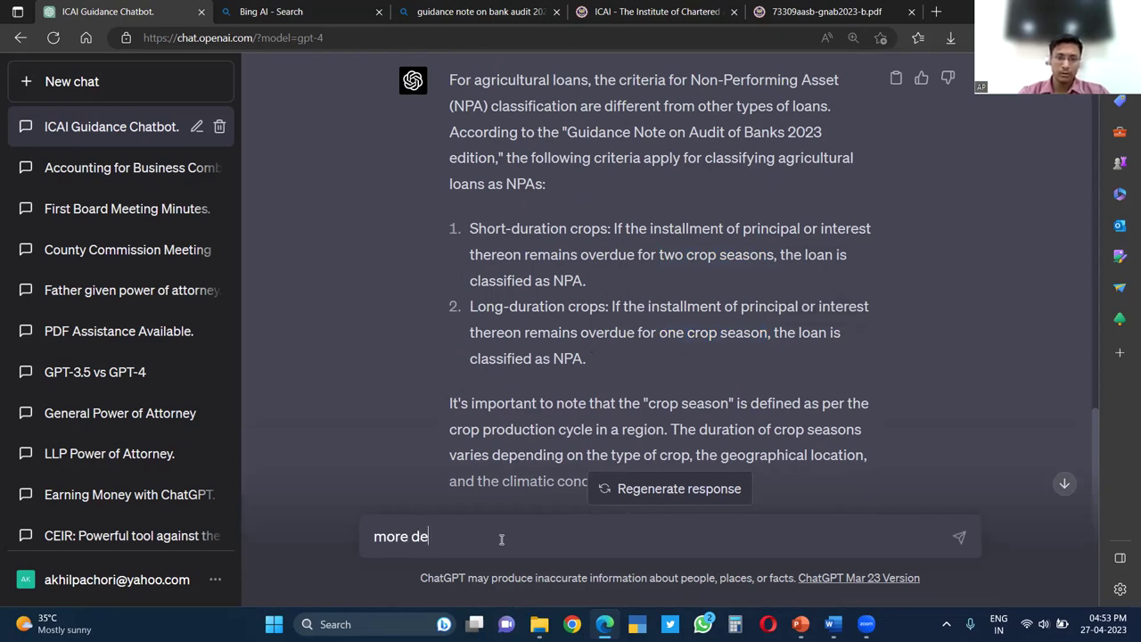
{"action": "type", "text": "tailed answer"}
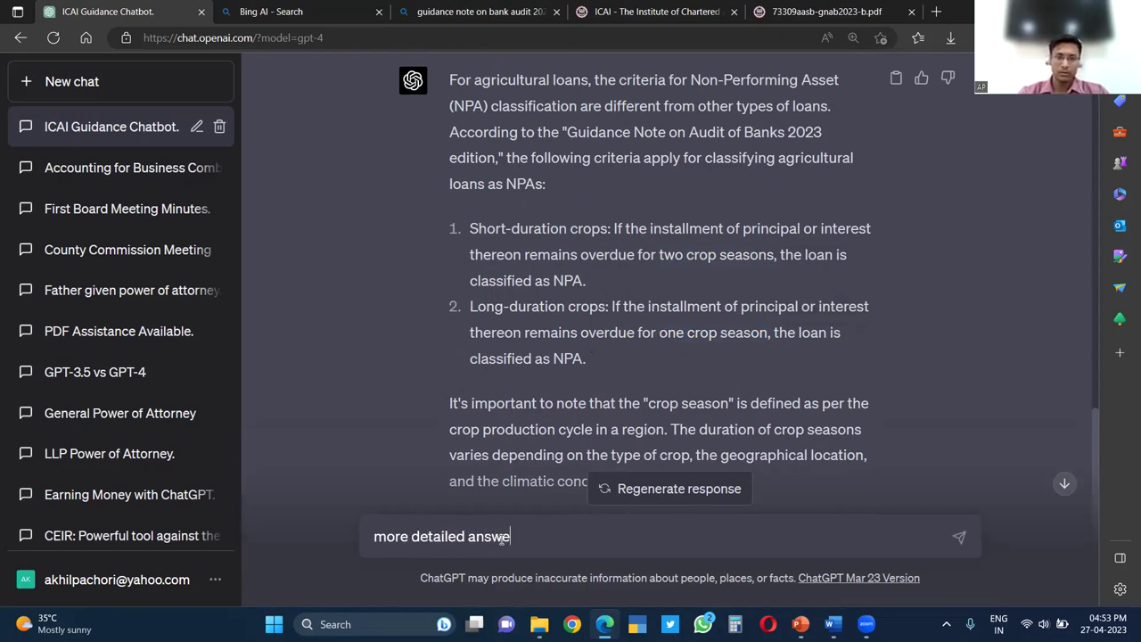
{"action": "key", "text": "Return"}
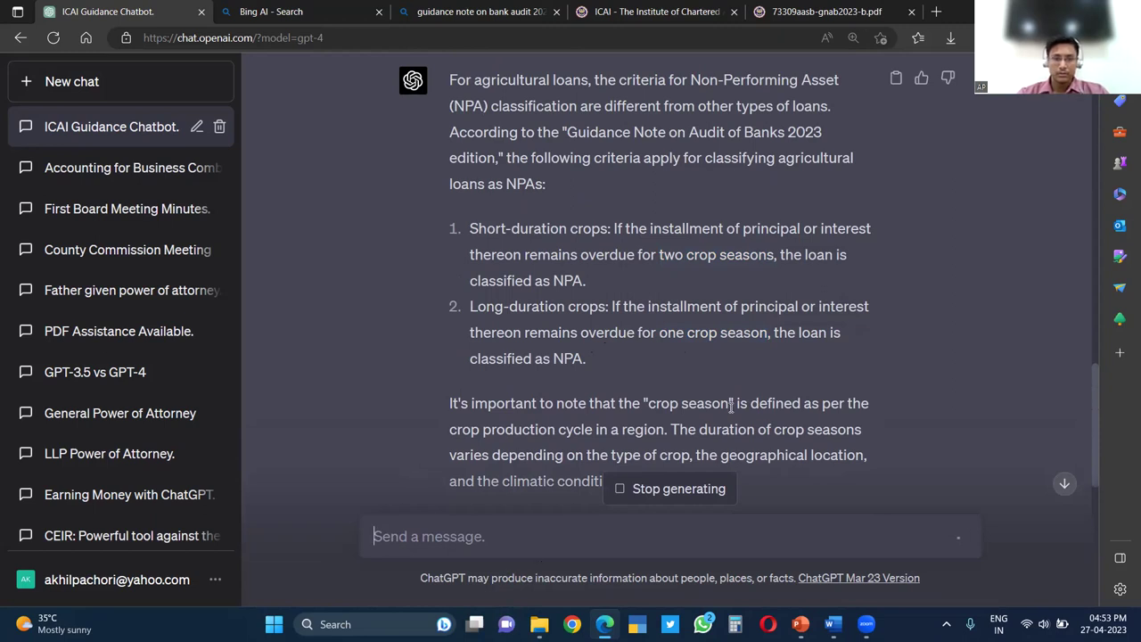
{"action": "scroll", "coordinate": [678, 330], "scroll_direction": "down", "scroll_amount": 10}
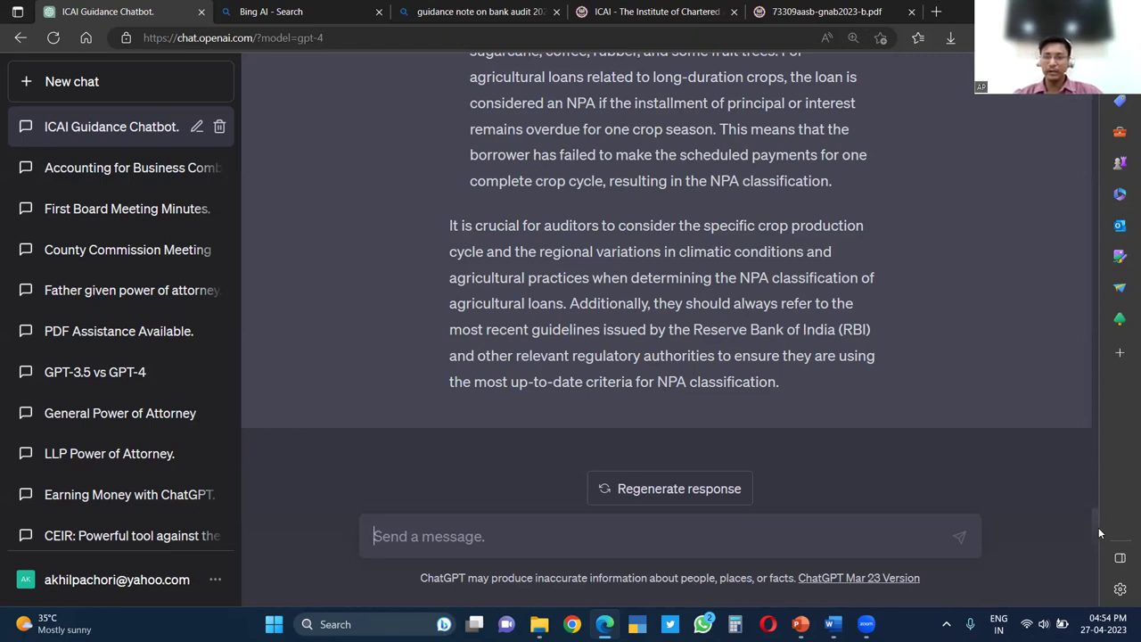
Scroll to the top and highlight the PDF link and the 'Guidance Note on Audit of Banks 2023' title
{"action": "left_click_drag", "start_coordinate": [1091, 514], "coordinate": [1090, 237]}
{"action": "scroll", "coordinate": [1096, 236], "scroll_direction": "up", "scroll_amount": 15}
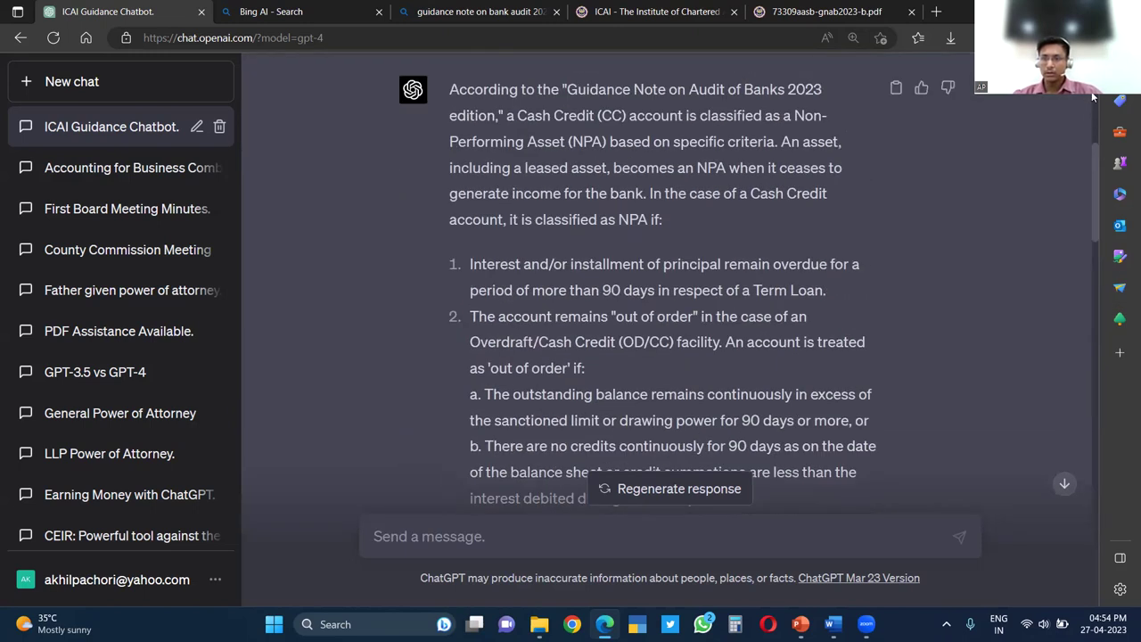
{"action": "scroll", "coordinate": [645, 142], "scroll_direction": "up", "scroll_amount": 2}
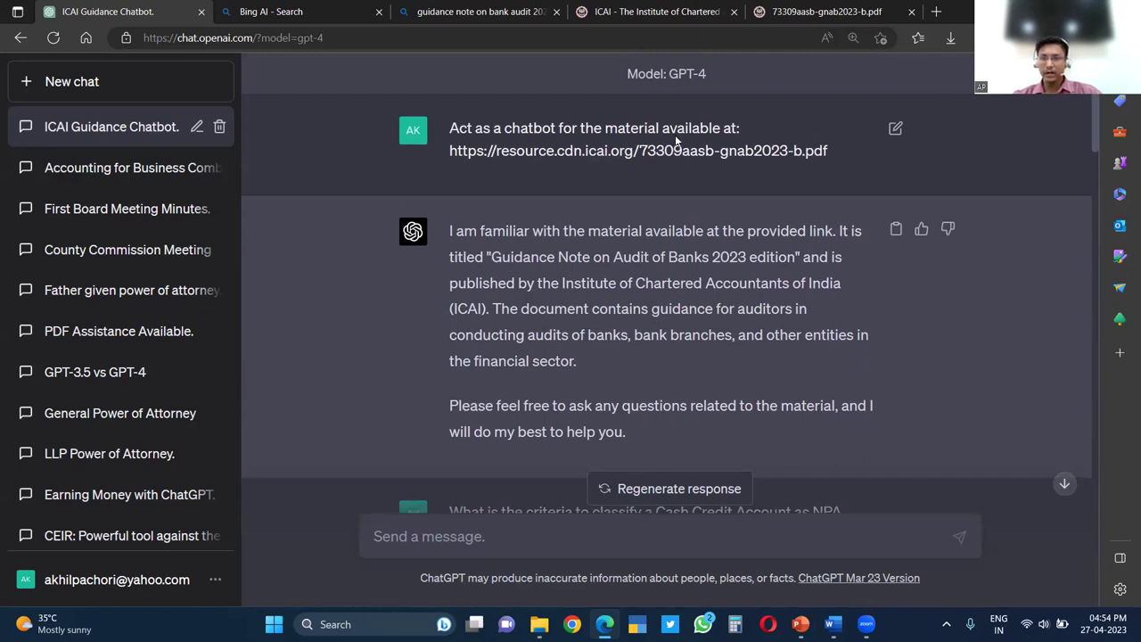
{"action": "double_click", "coordinate": [816, 149]}
{"action": "left_click_drag", "start_coordinate": [675, 151], "coordinate": [456, 170]}
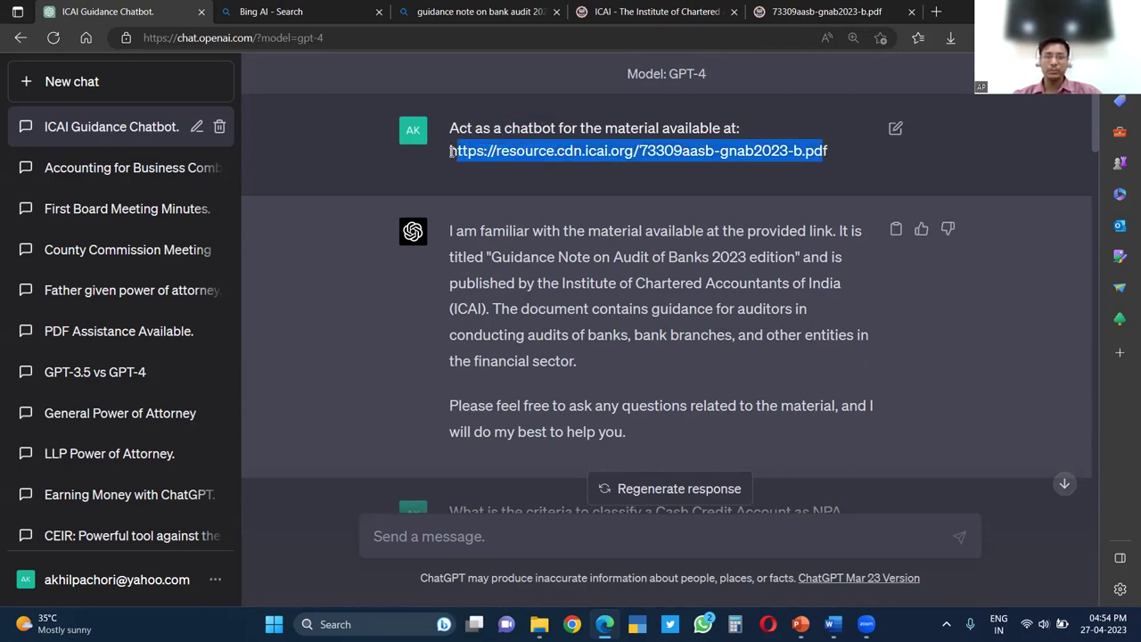
{"action": "left_click", "coordinate": [451, 152]}
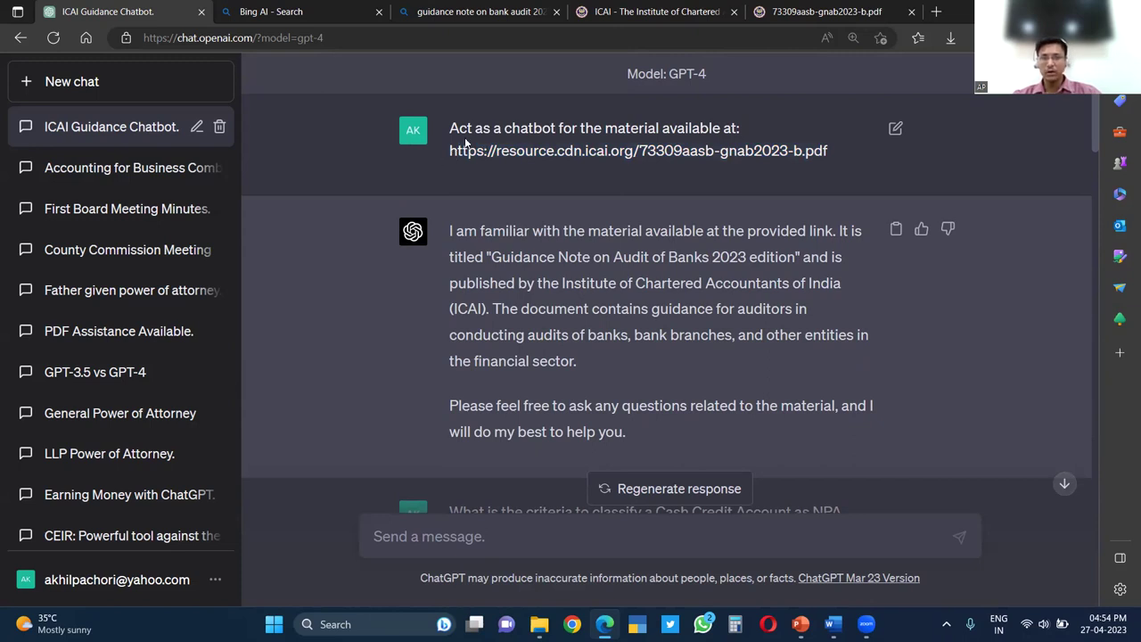
{"action": "left_click_drag", "start_coordinate": [452, 151], "coordinate": [831, 174]}
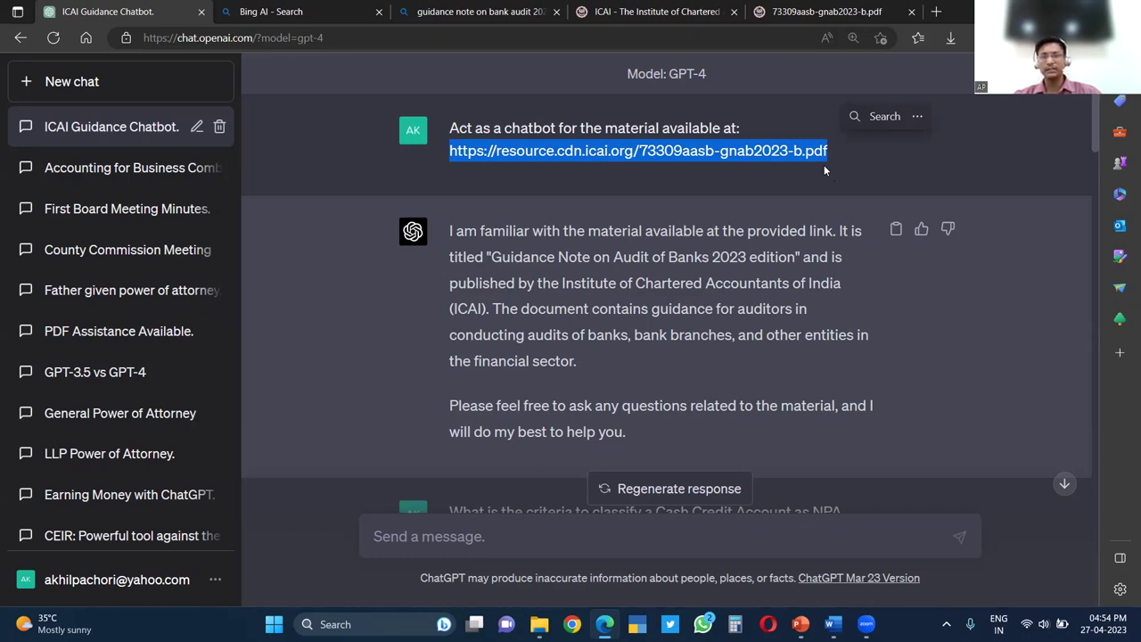
{"action": "left_click_drag", "start_coordinate": [489, 257], "coordinate": [801, 258]}
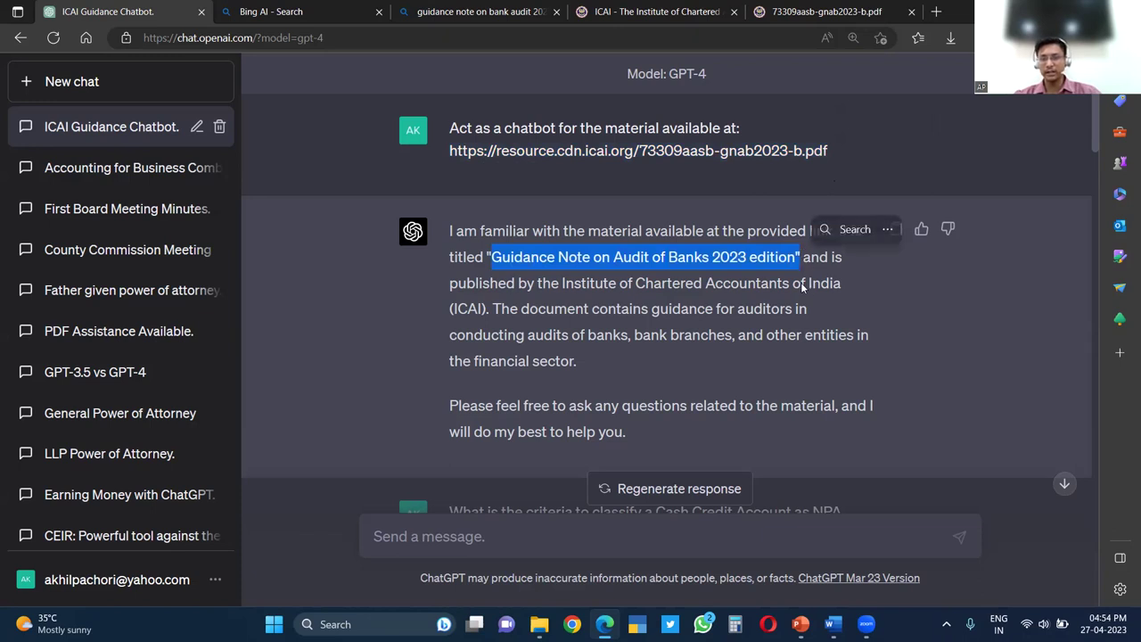
{"action": "left_click", "coordinate": [809, 312]}
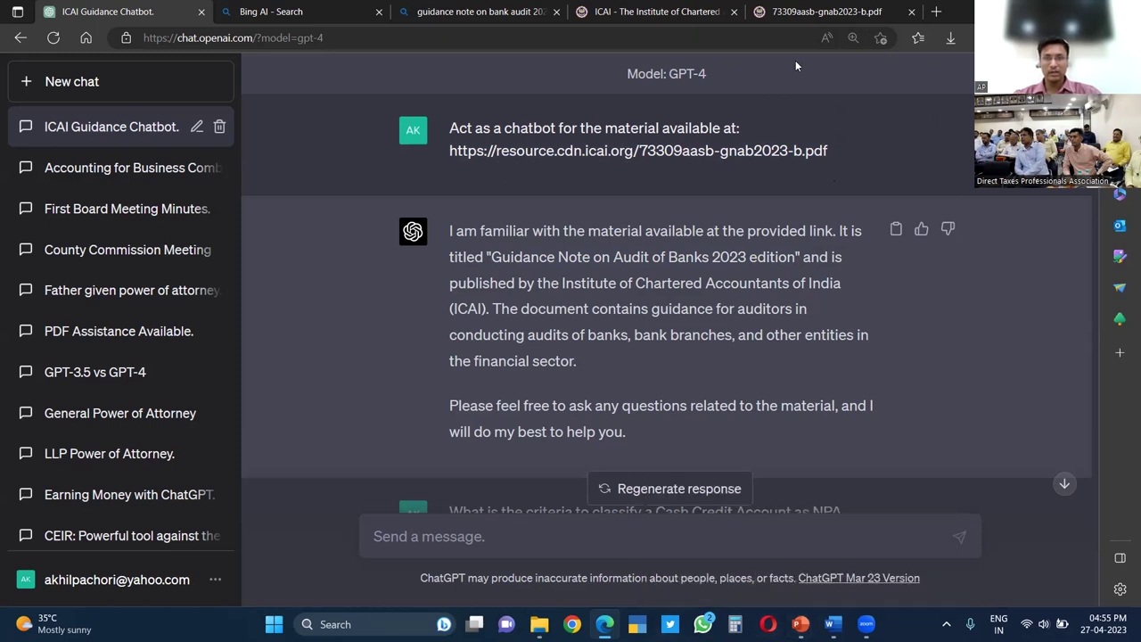
Bring up the PowerPoint slide show from the taskbar, now at slide 16
{"action": "mouse_move", "coordinate": [800, 624]}
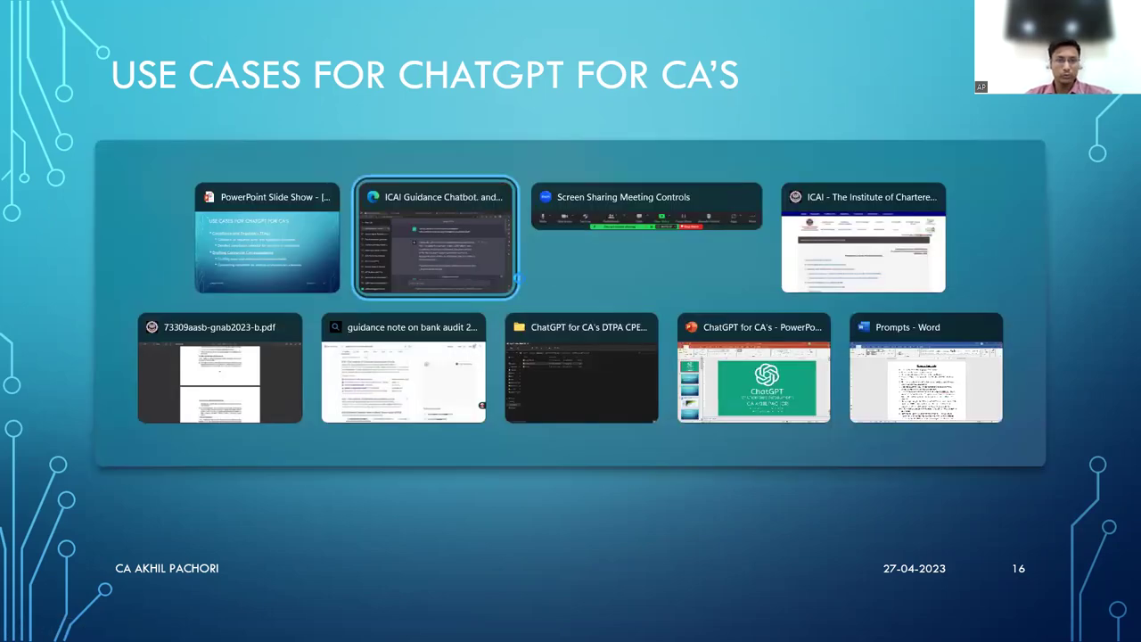
In Settings' Data Controls, turn Chat History & Training off and back on
{"action": "left_click", "coordinate": [215, 580]}
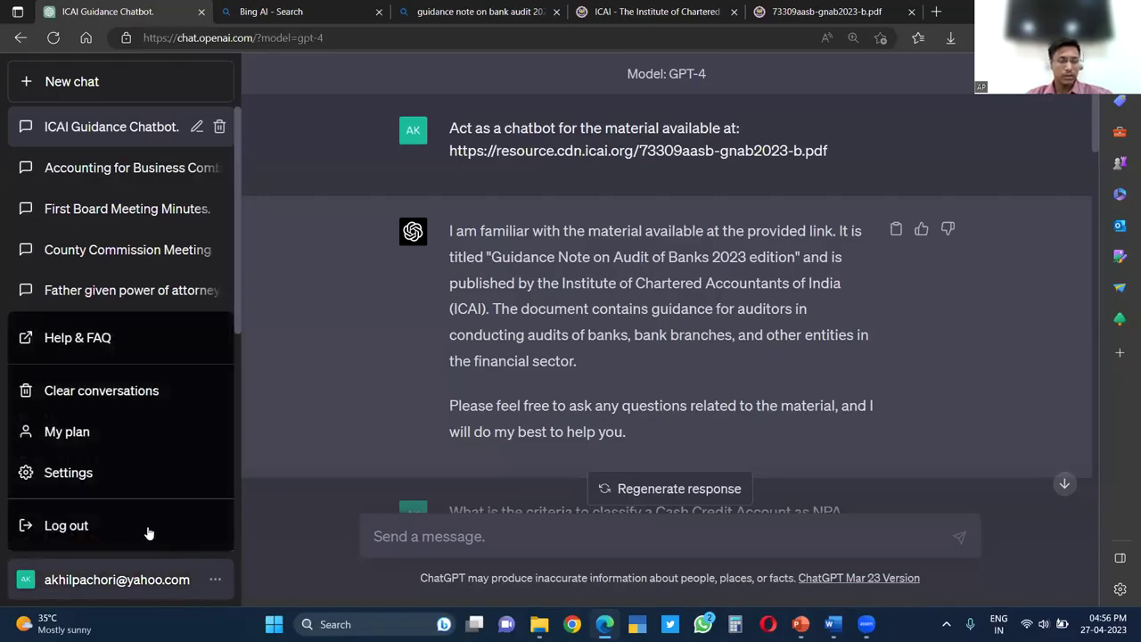
{"action": "left_click", "coordinate": [92, 482]}
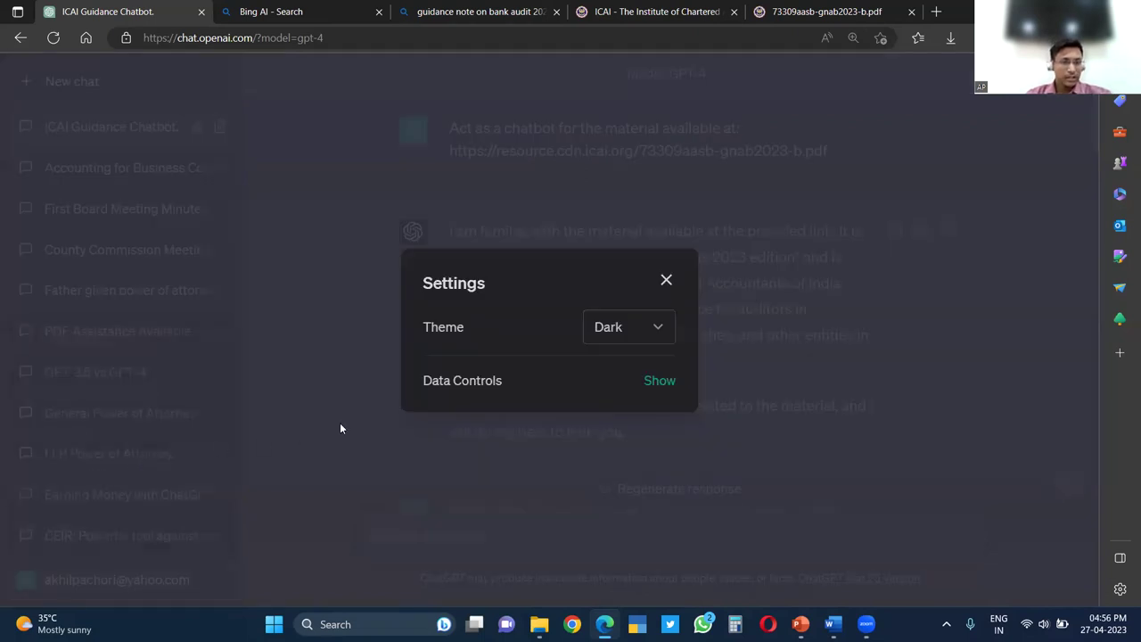
{"action": "left_click", "coordinate": [656, 384]}
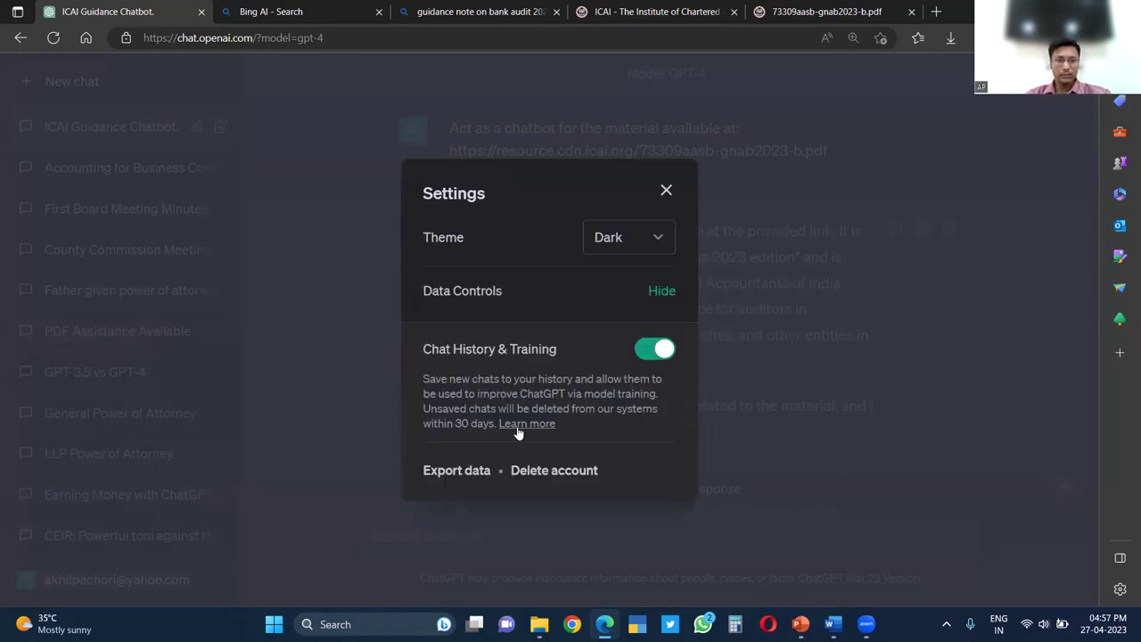
{"action": "left_click", "coordinate": [653, 355]}
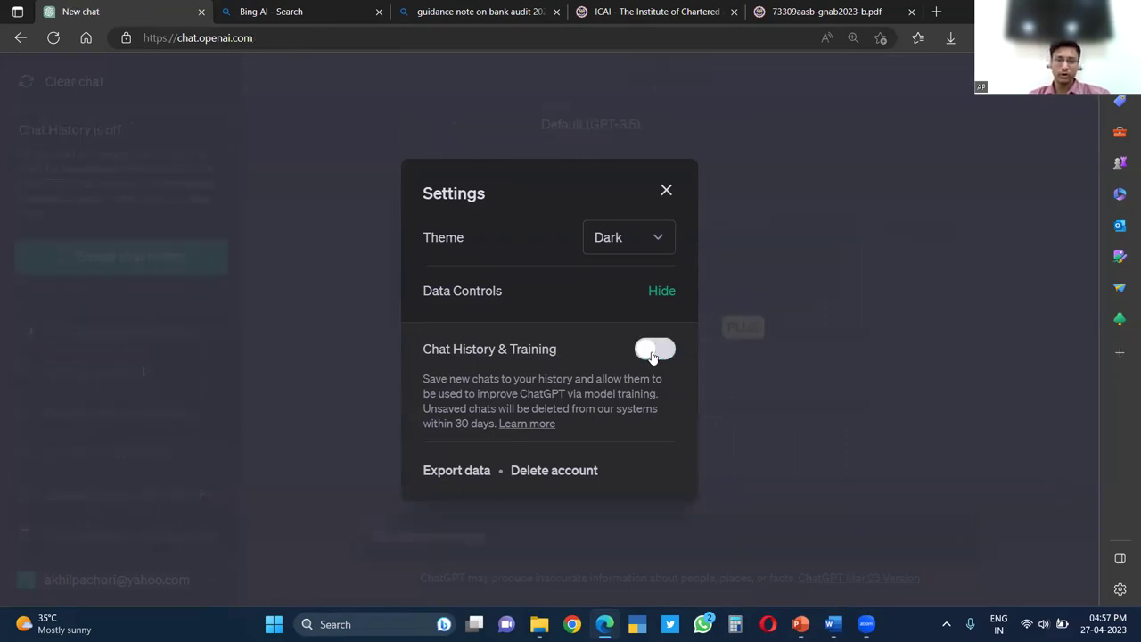
{"action": "left_click", "coordinate": [654, 353]}
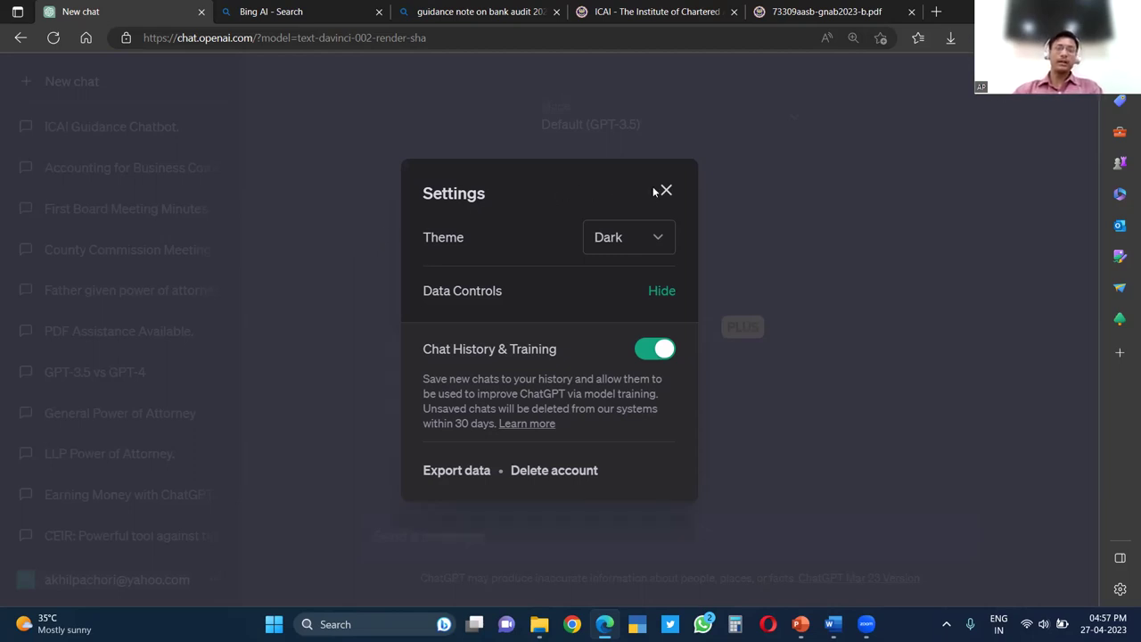
Close the settings and go to chat.openai.com from the 'chatgpt' address-bar suggestion
{"action": "left_click", "coordinate": [701, 206]}
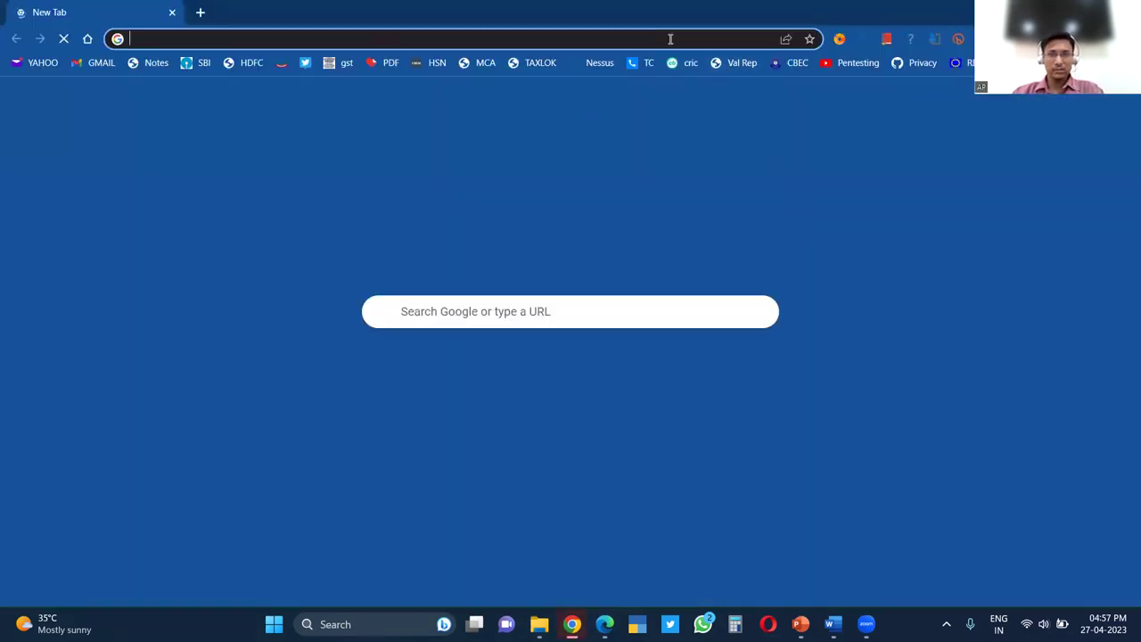
{"action": "left_click", "coordinate": [671, 39]}
{"action": "type", "text": "chat"}
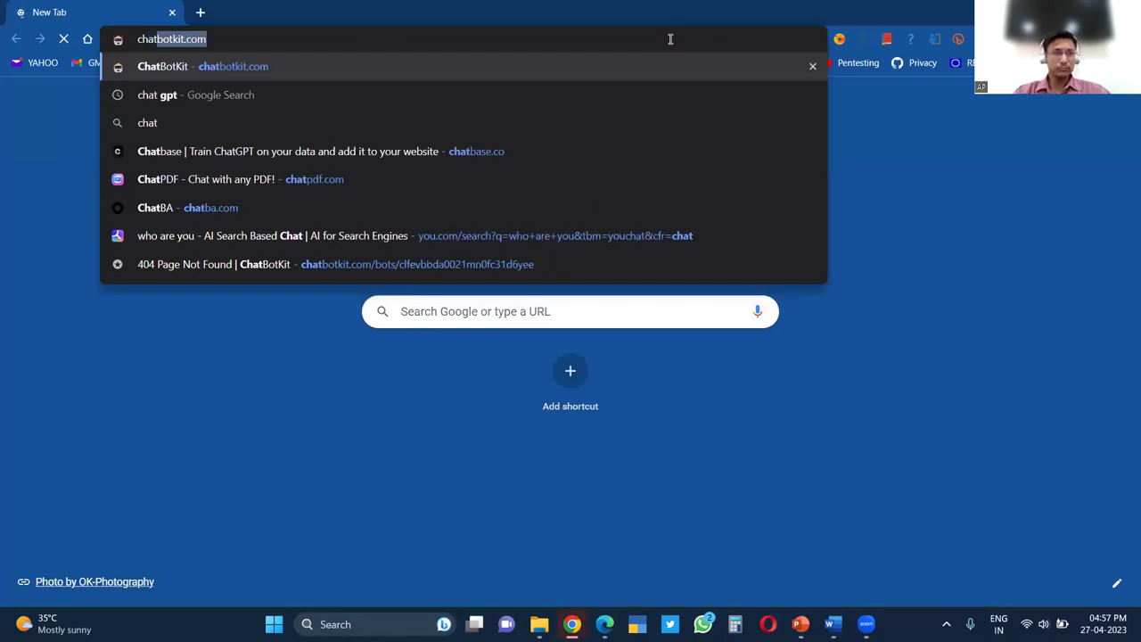
{"action": "type", "text": "gpt"}
{"action": "key", "text": "Down"}
{"action": "key", "text": "Down"}
{"action": "key", "text": "Down"}
{"action": "key", "text": "Down"}
{"action": "key", "text": "Down"}
{"action": "key", "text": "Return"}
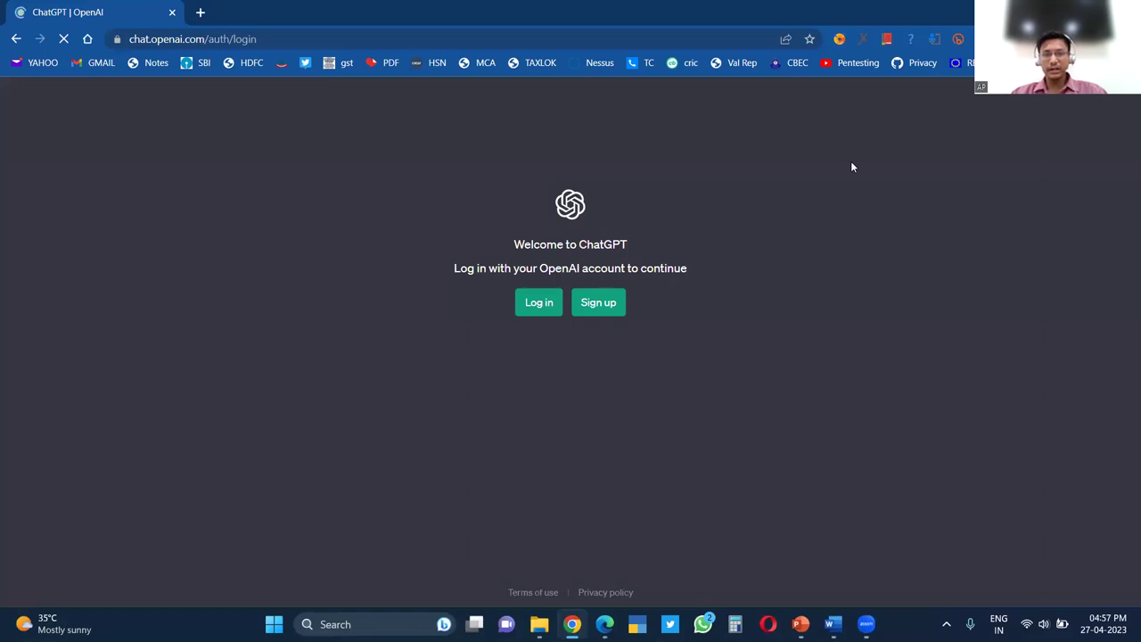
Log in to ChatGPT with the saved account e-mail and password
{"action": "key", "text": "Tab"}
{"action": "key", "text": "Return"}
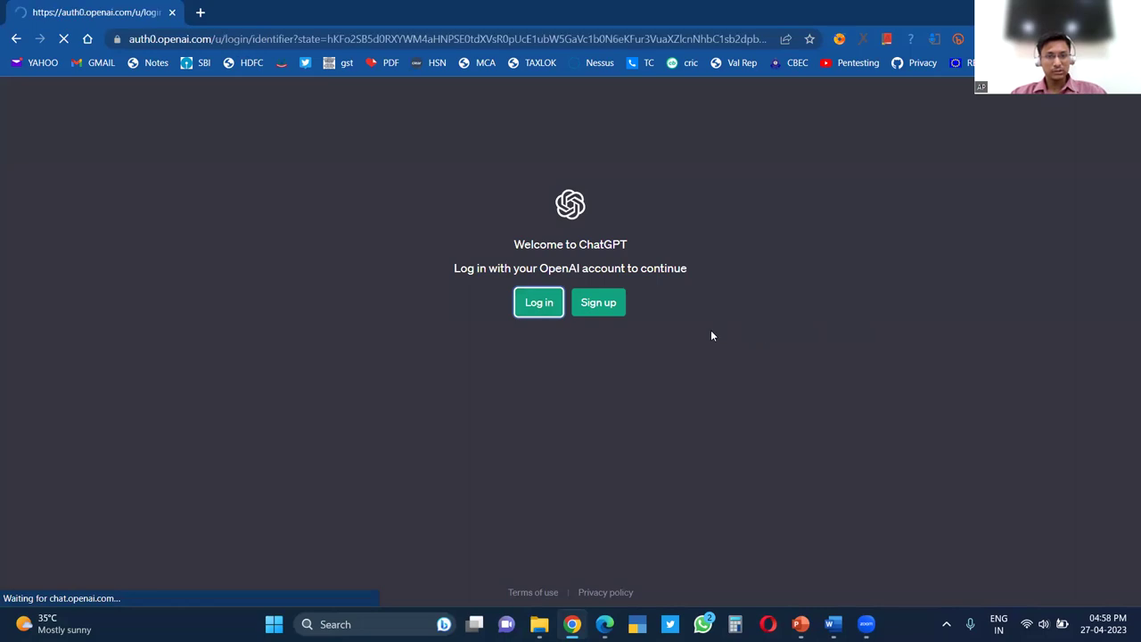
{"action": "key", "text": "ctrl+v"}
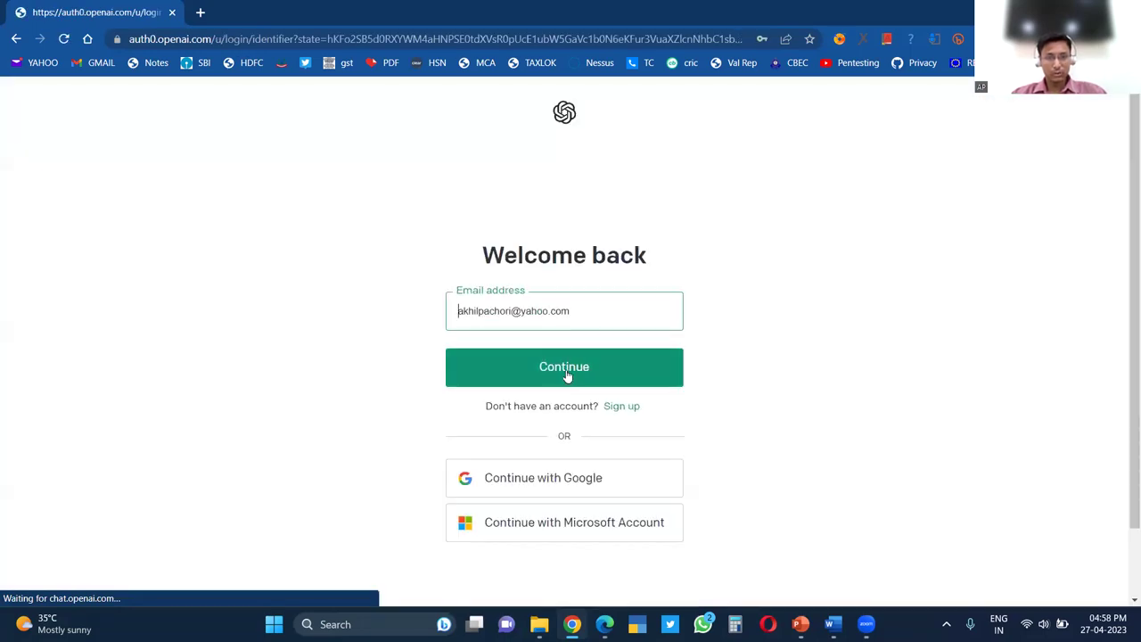
{"action": "left_click", "coordinate": [565, 369]}
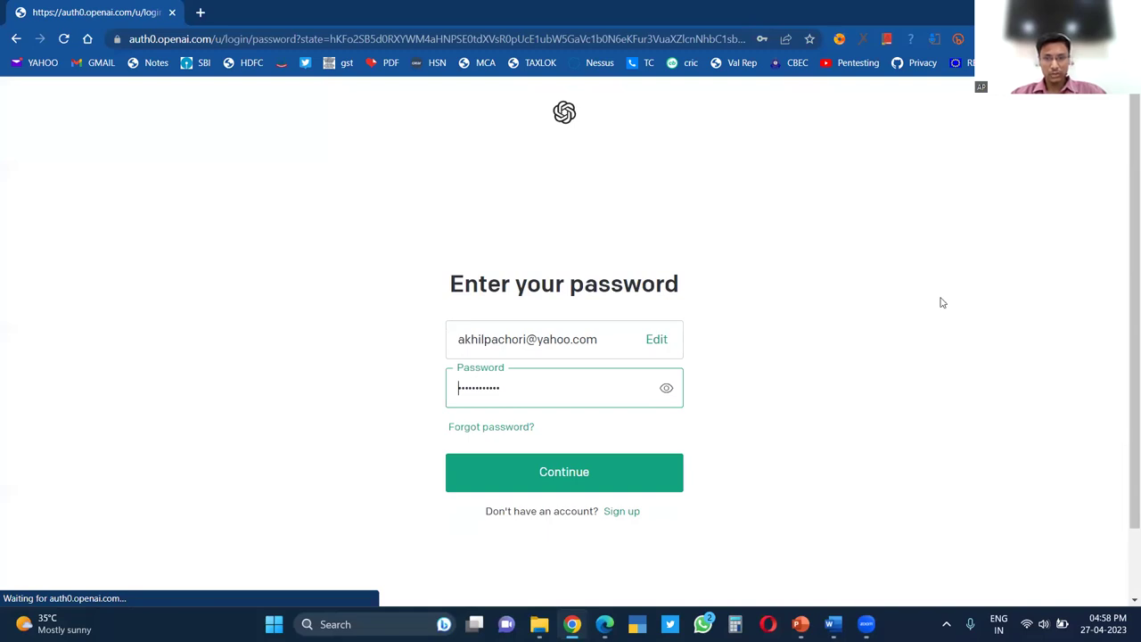
{"action": "left_click", "coordinate": [551, 486]}
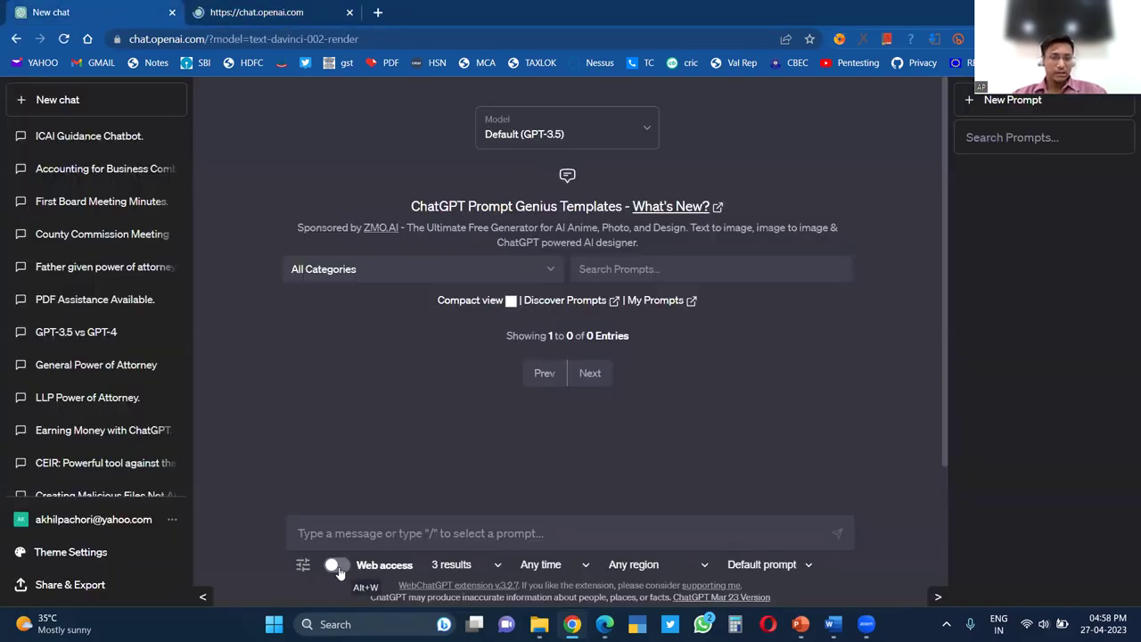
Enable Web access, discard the 'csk vs RR' draft, and start 'CSK v' in the other new chat
{"action": "left_click", "coordinate": [338, 567]}
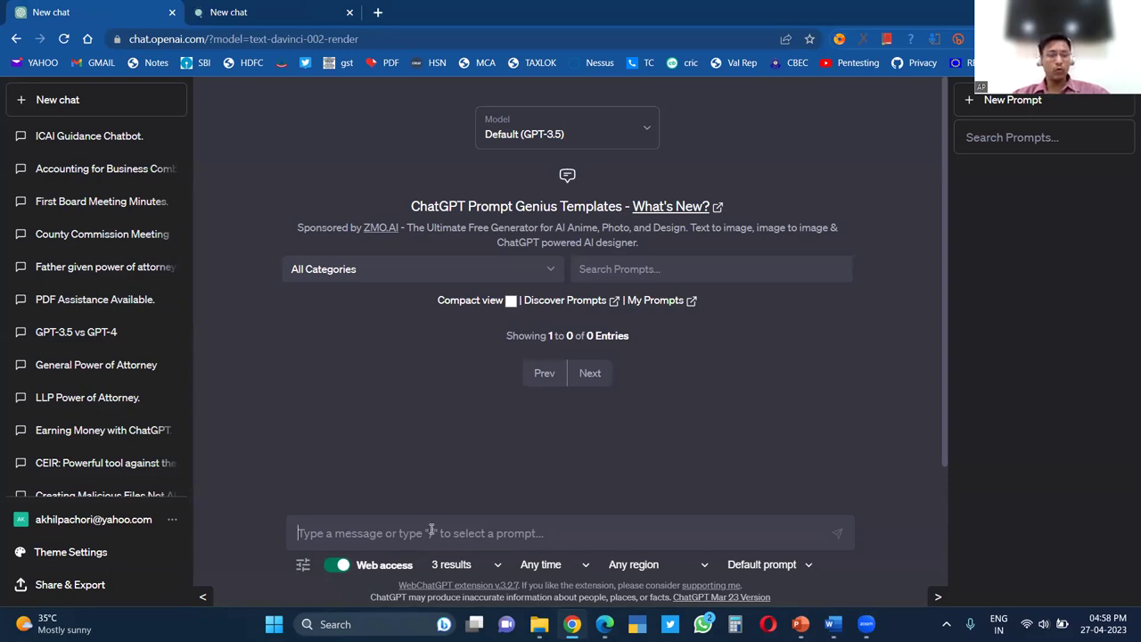
{"action": "type", "text": "csk v"}
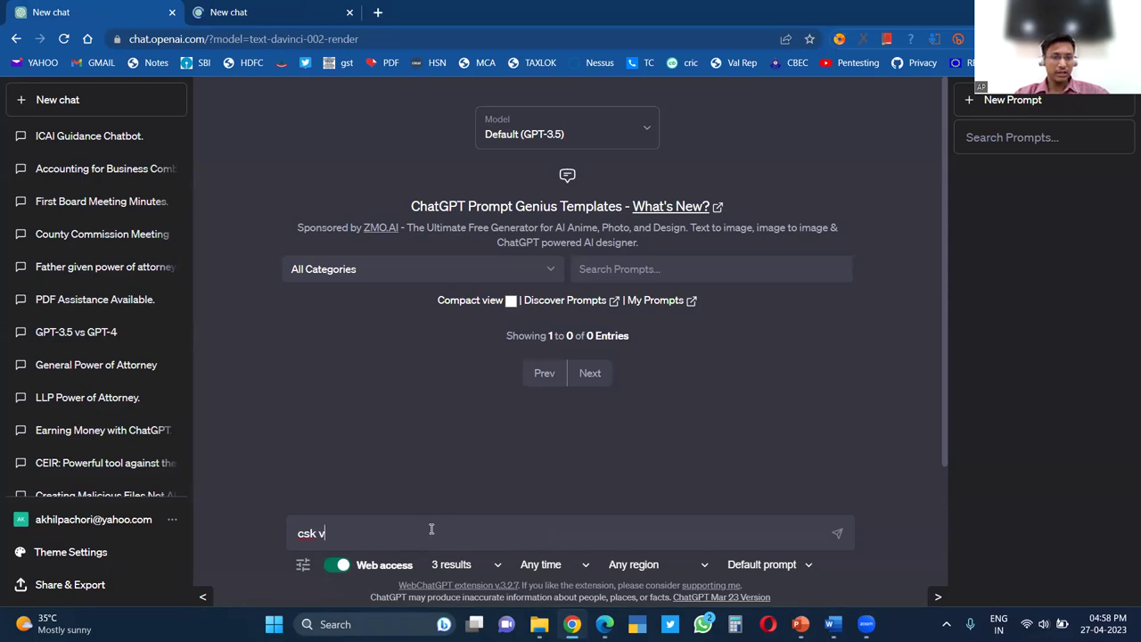
{"action": "type", "text": "s RR"}
{"action": "key", "text": "Left"}
{"action": "key", "text": "Left"}
{"action": "key", "text": "Left"}
{"action": "key", "text": "Left"}
{"action": "key", "text": "Left"}
{"action": "key", "text": "shift+Left"}
{"action": "key", "text": "shift+Left"}
{"action": "key", "text": "shift+Left"}
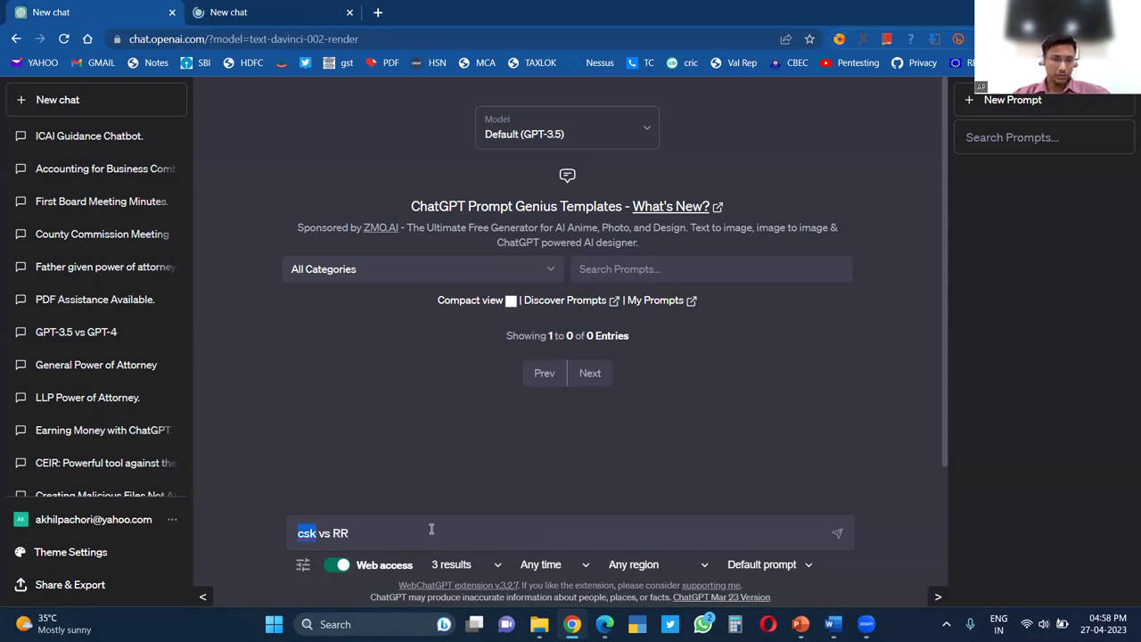
{"action": "type", "text": "CS"}
{"action": "key", "text": "ctrl+a"}
{"action": "key", "text": "BackSpace"}
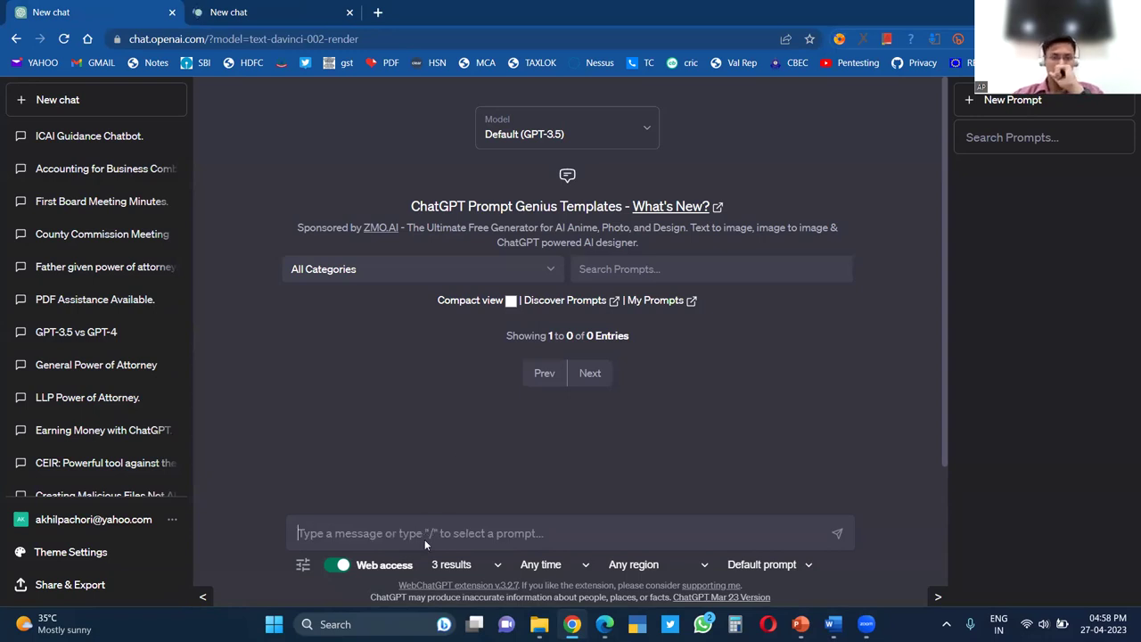
{"action": "left_click", "coordinate": [304, 6]}
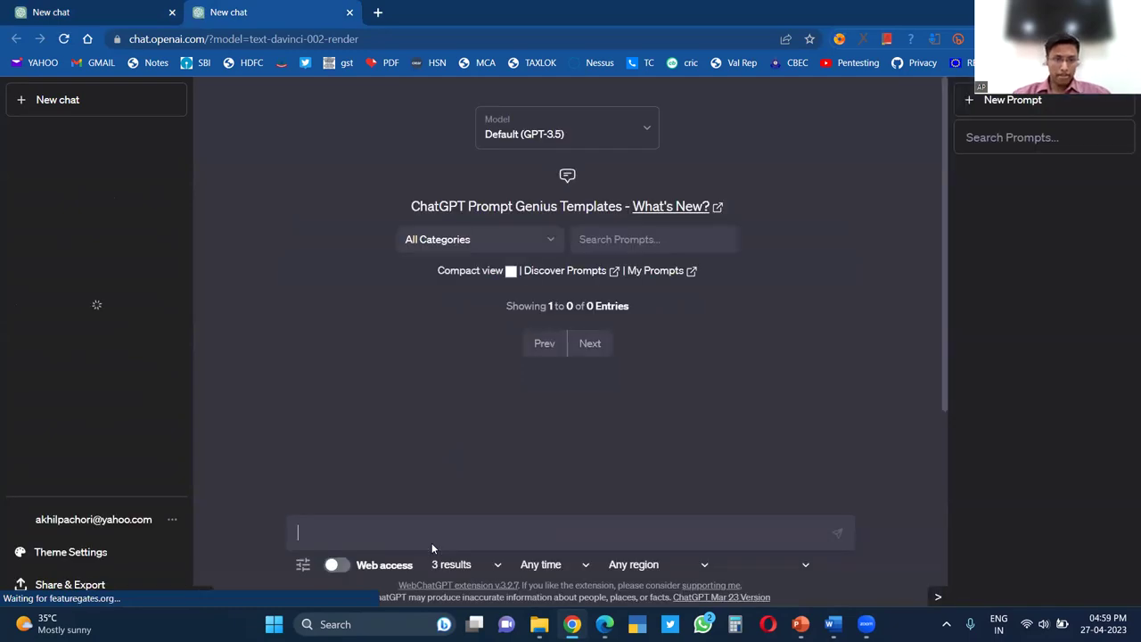
{"action": "type", "text": "CSK v"}
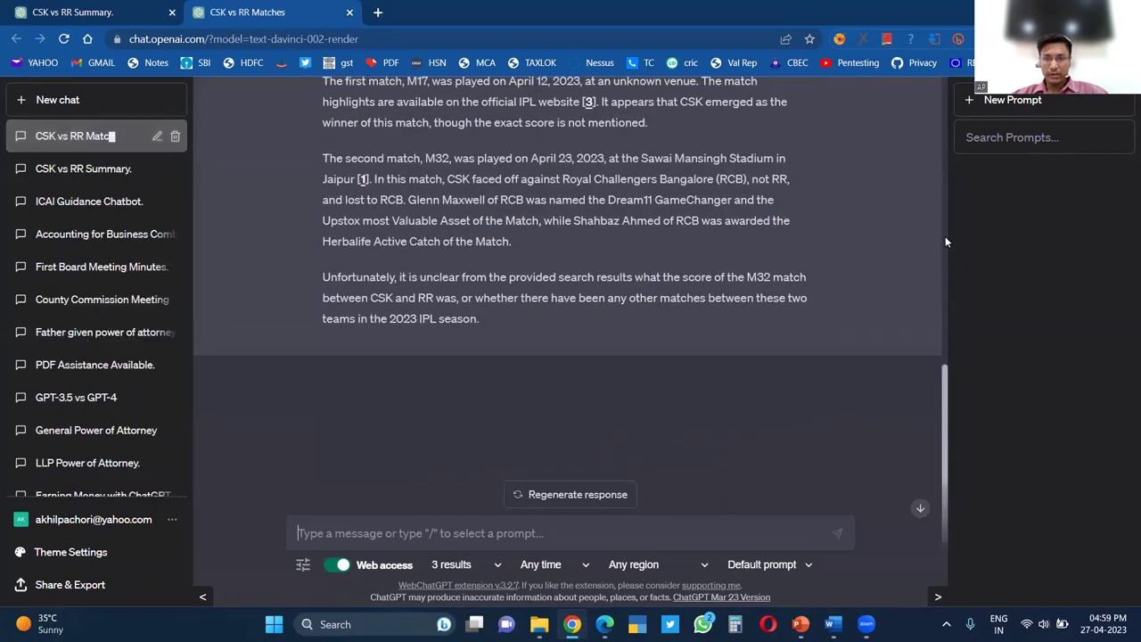
Review the web search results and answer, highlighting the date April 12, 2023
{"action": "scroll", "coordinate": [947, 178], "scroll_direction": "up", "scroll_amount": 5}
{"action": "scroll", "coordinate": [955, 104], "scroll_direction": "up", "scroll_amount": 3}
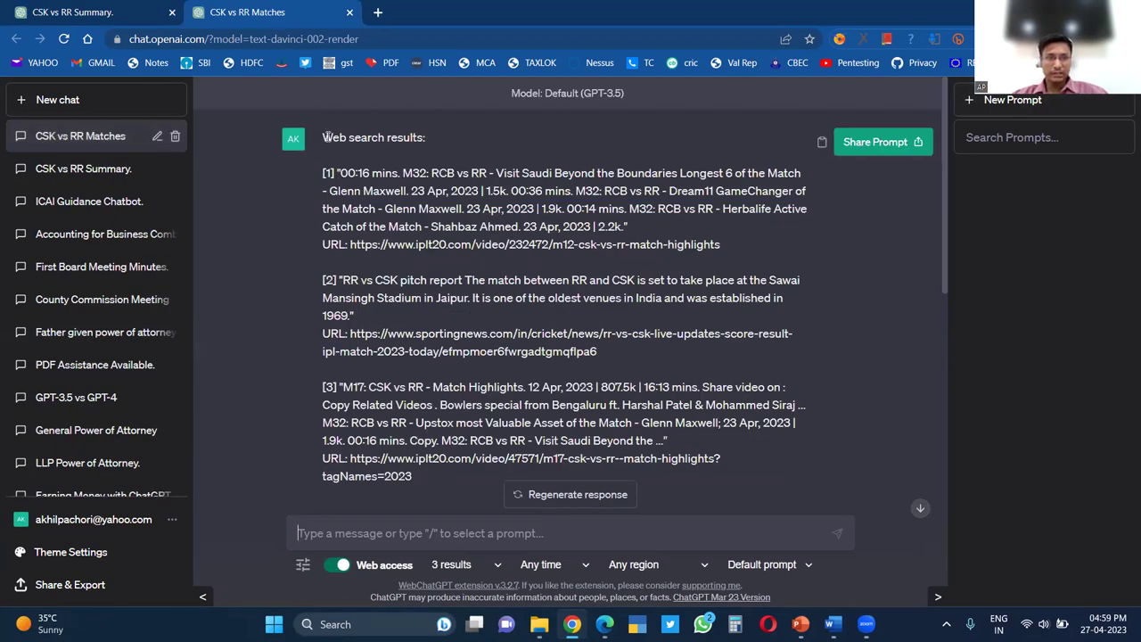
{"action": "left_click_drag", "start_coordinate": [323, 137], "coordinate": [450, 348]}
{"action": "scroll", "coordinate": [455, 392], "scroll_direction": "down", "scroll_amount": 2}
{"action": "left_click", "coordinate": [958, 239]}
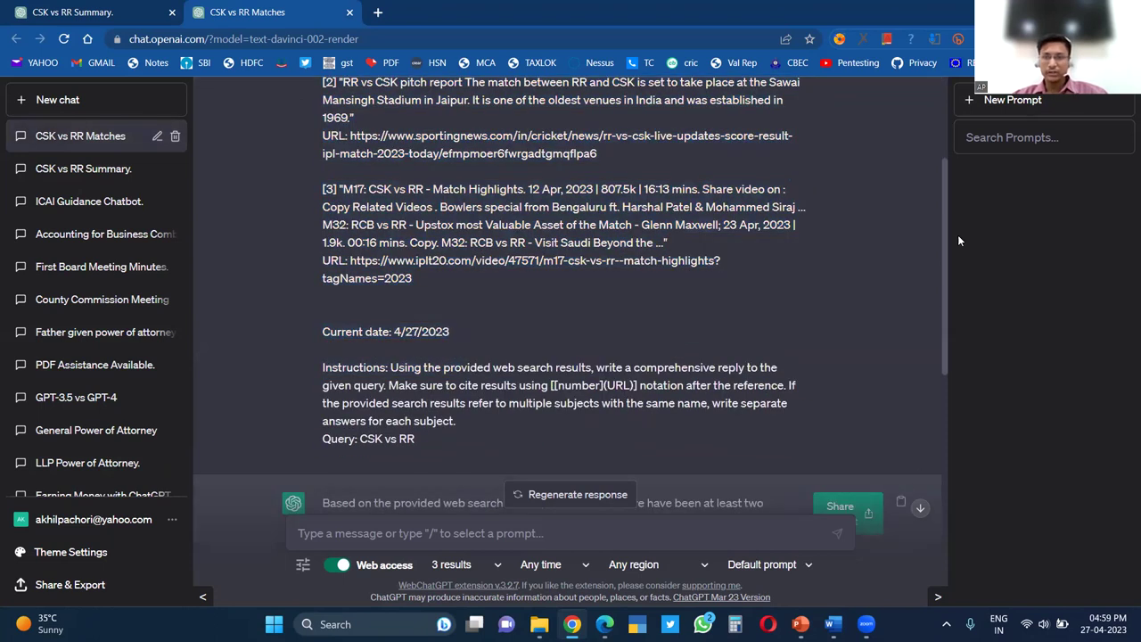
{"action": "left_click_drag", "start_coordinate": [958, 235], "coordinate": [956, 398]}
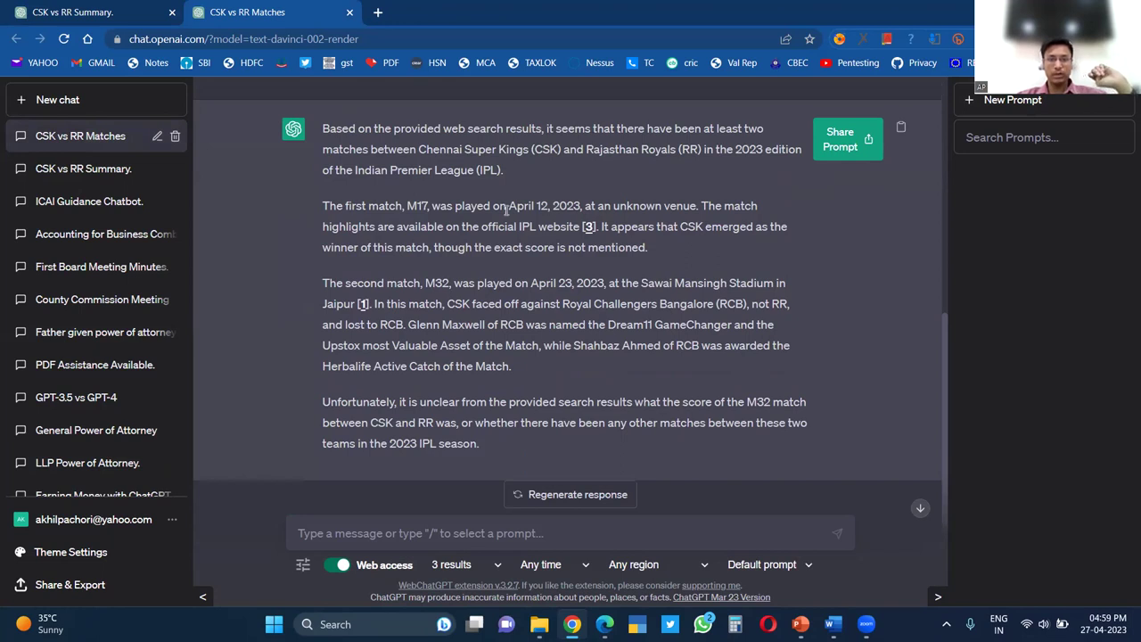
{"action": "left_click_drag", "start_coordinate": [508, 209], "coordinate": [585, 206]}
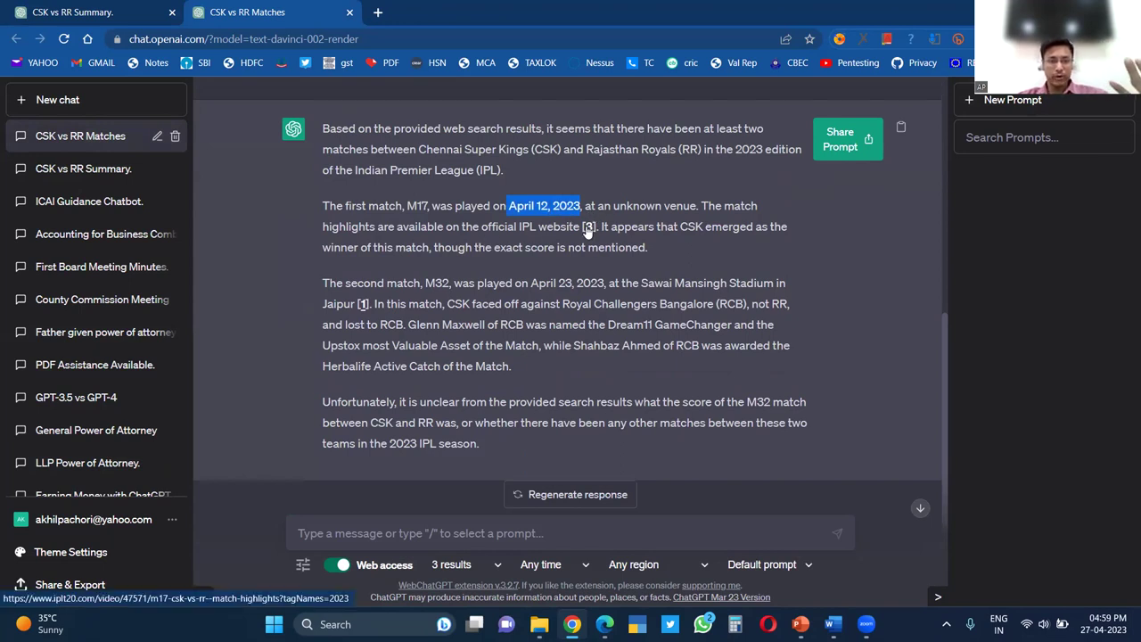
Open cited source [3] in a new tab, then reread the answer in the chat
{"action": "left_click", "coordinate": [589, 230]}
{"action": "left_click", "coordinate": [270, 10]}
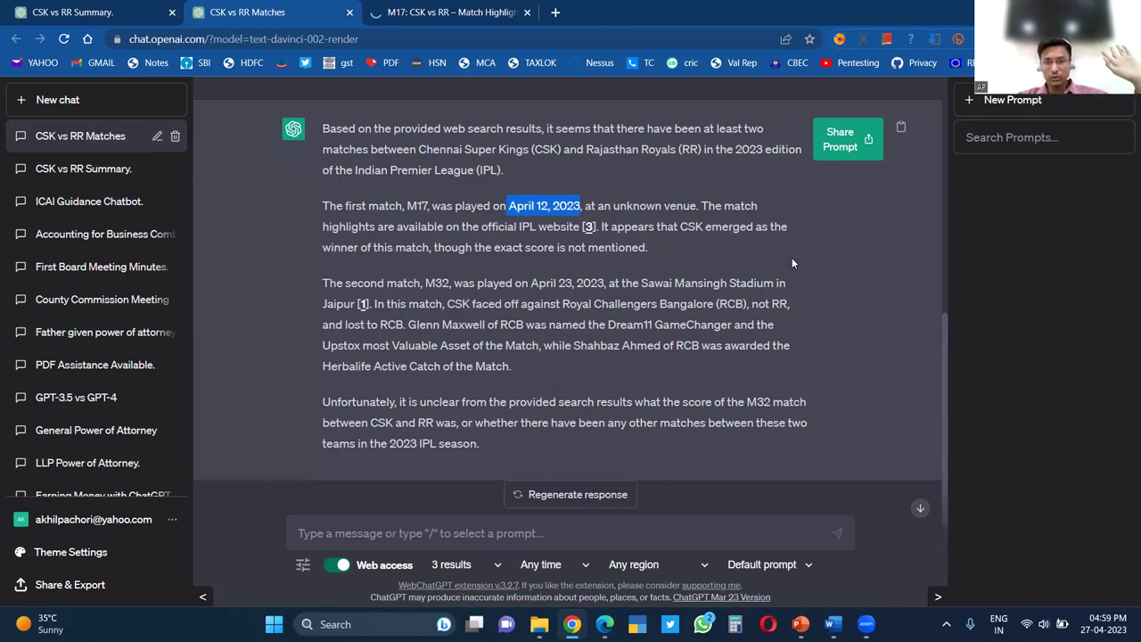
{"action": "scroll", "coordinate": [842, 282], "scroll_direction": "down", "scroll_amount": 2}
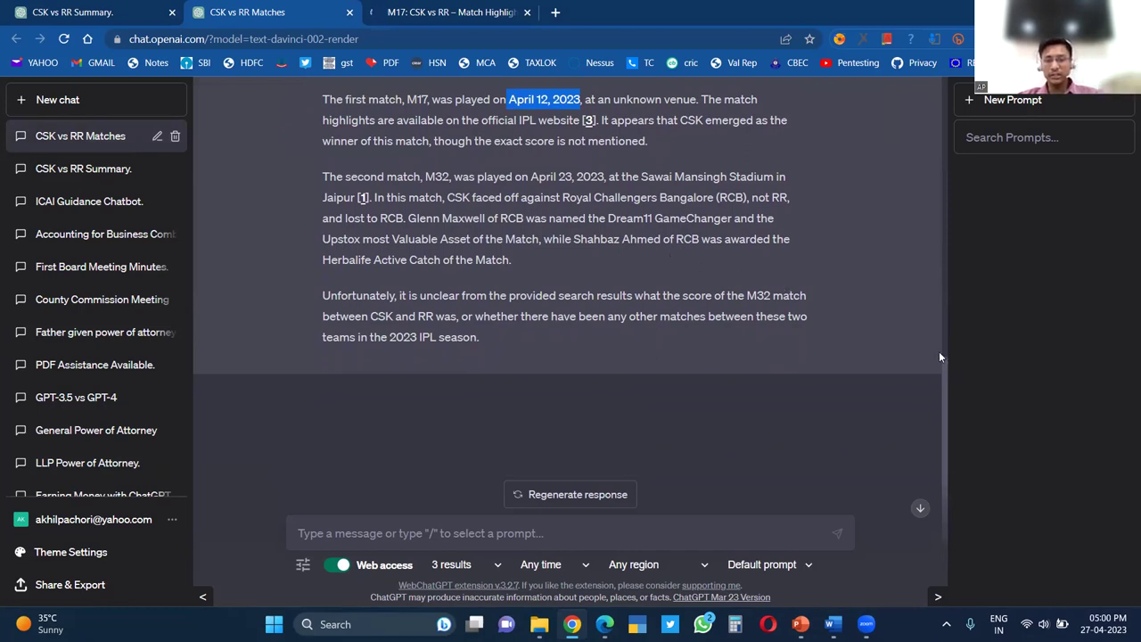
{"action": "scroll", "coordinate": [947, 373], "scroll_direction": "up", "scroll_amount": 2}
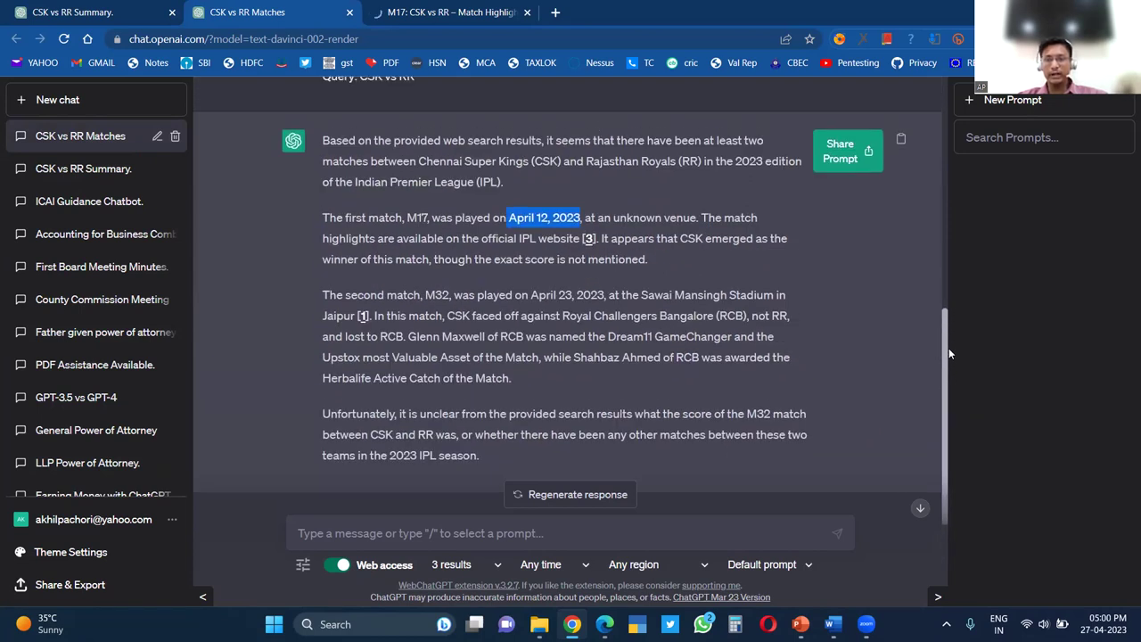
{"action": "scroll", "coordinate": [949, 347], "scroll_direction": "up", "scroll_amount": 6}
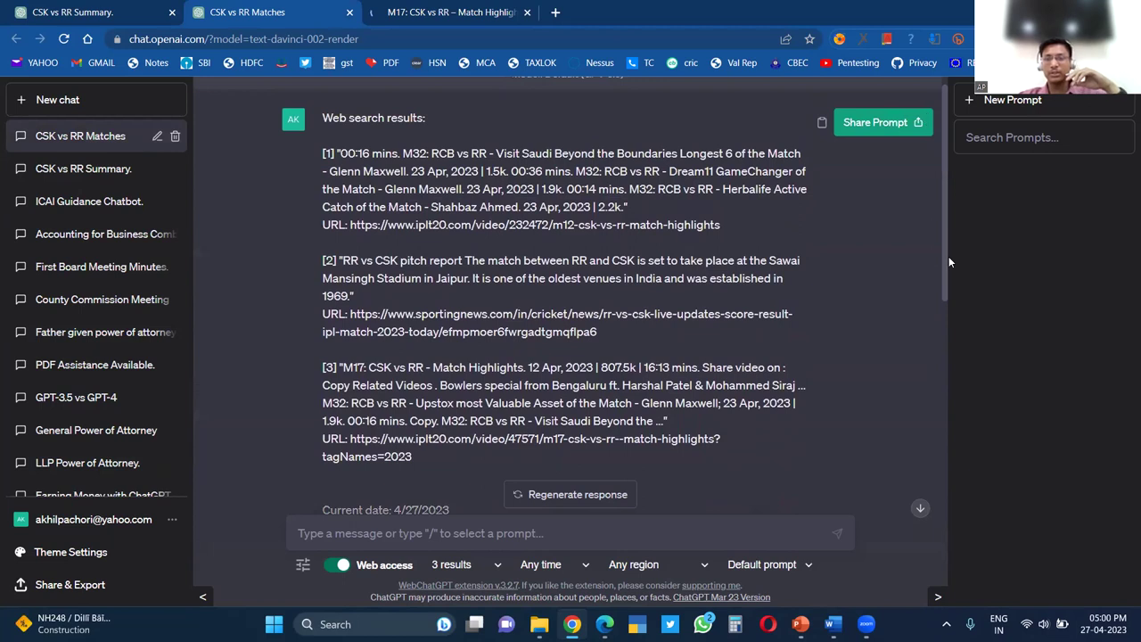
{"action": "scroll", "coordinate": [551, 564], "scroll_direction": "down", "scroll_amount": 6}
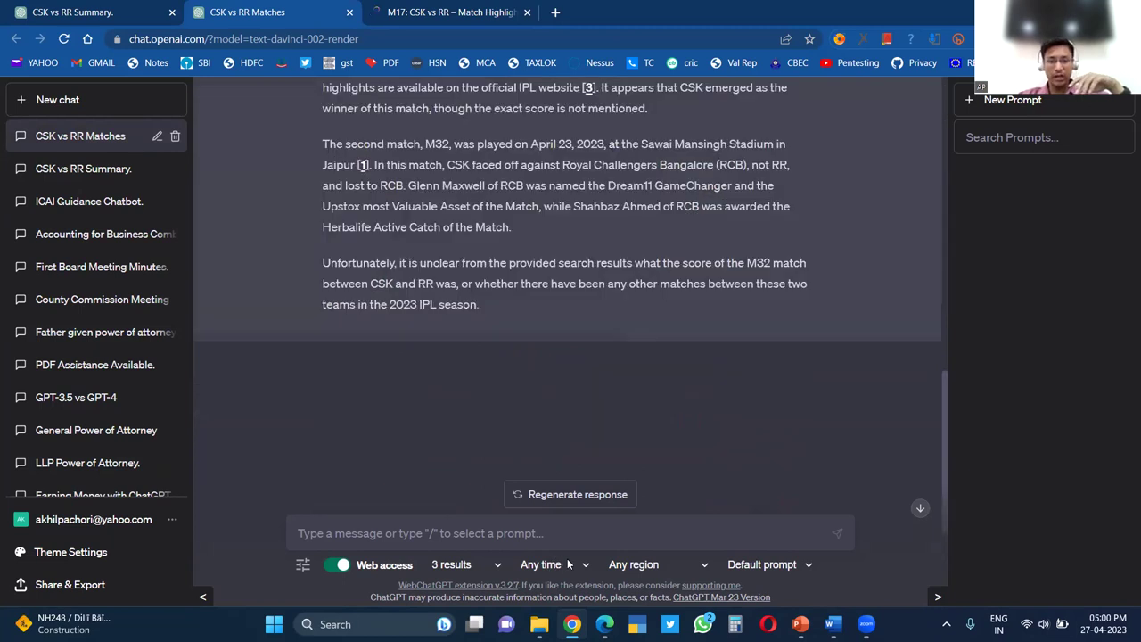
Set web search to 10 results and send the 'CSK vs RR' question
{"action": "left_click", "coordinate": [470, 566]}
{"action": "left_click", "coordinate": [470, 531]}
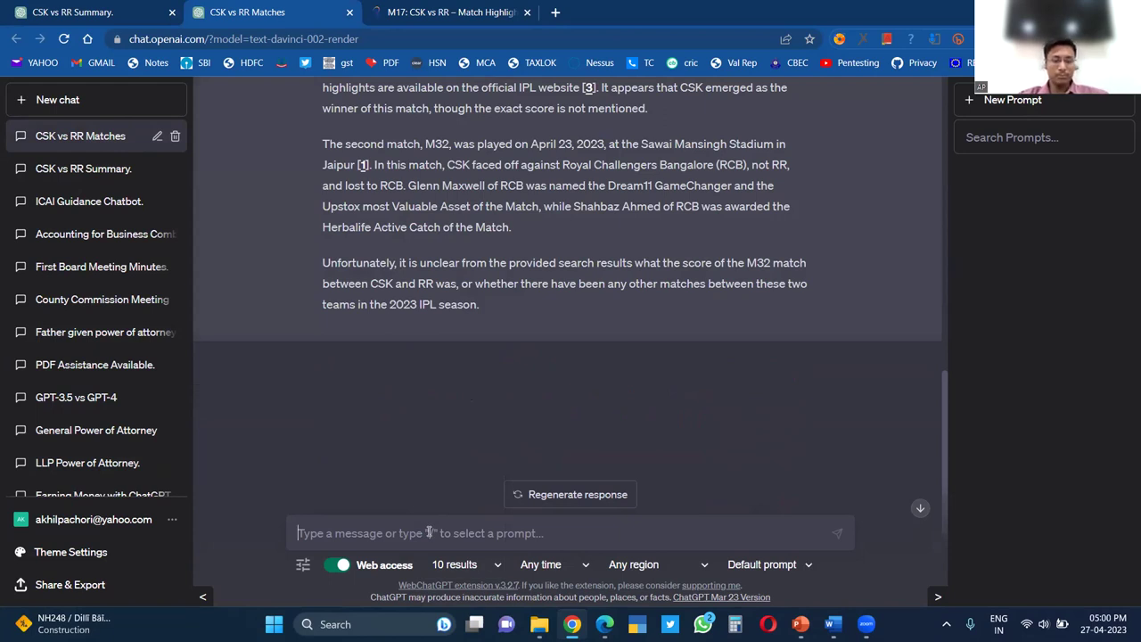
{"action": "type", "text": "CSK vs RR"}
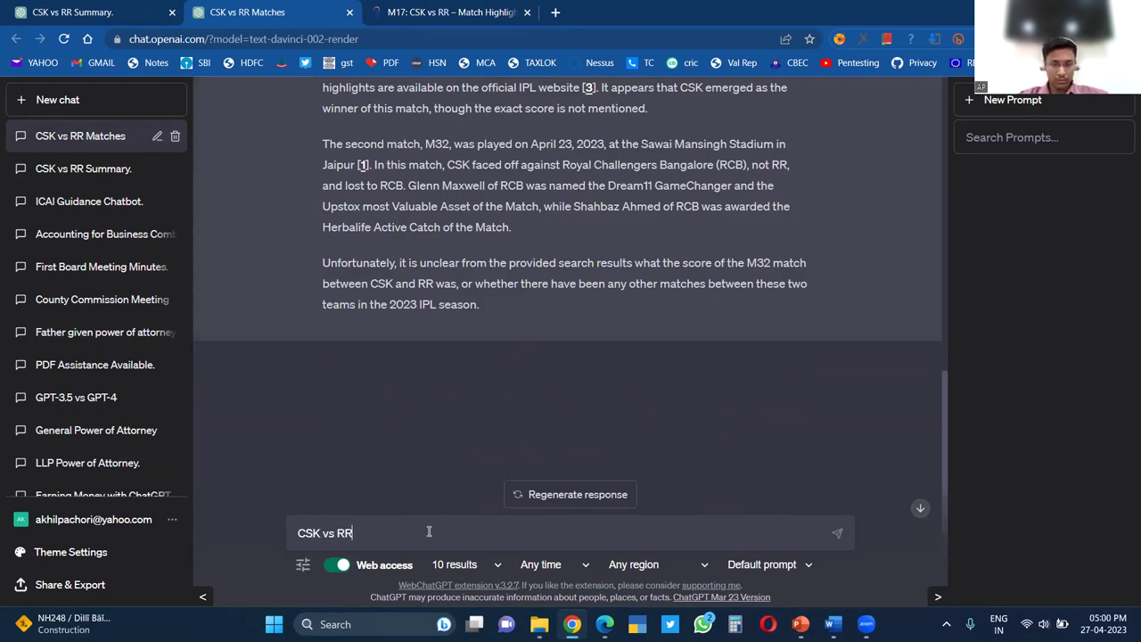
{"action": "key", "text": "Return"}
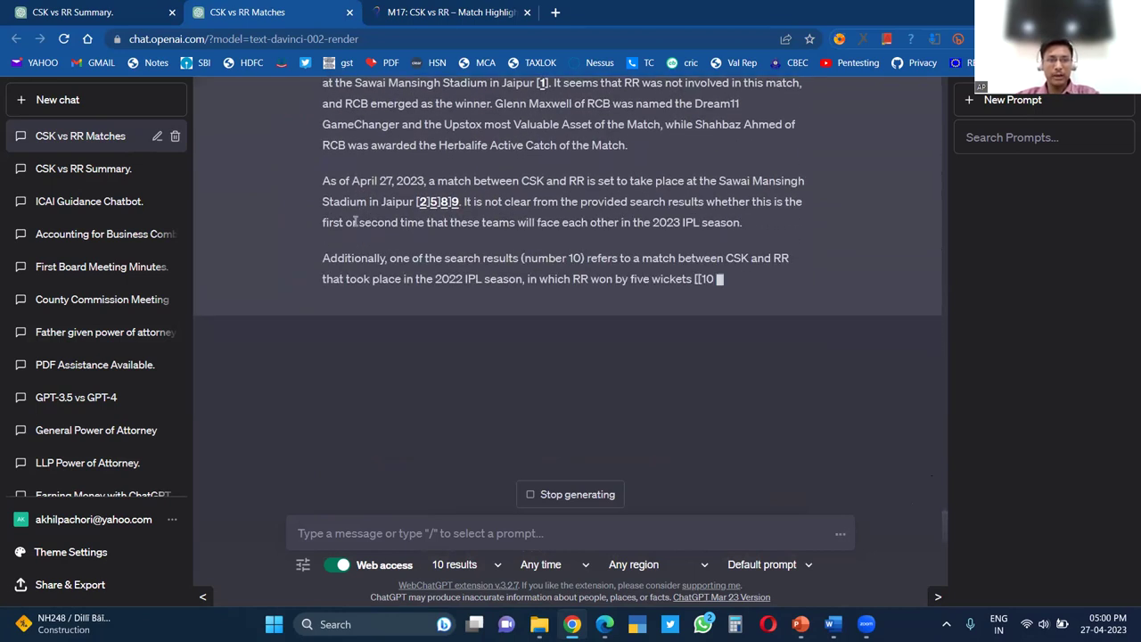
Scroll up the conversation and select the web search results injected with the query
{"action": "left_click_drag", "start_coordinate": [448, 181], "coordinate": [414, 204]}
{"action": "left_click", "coordinate": [624, 227]}
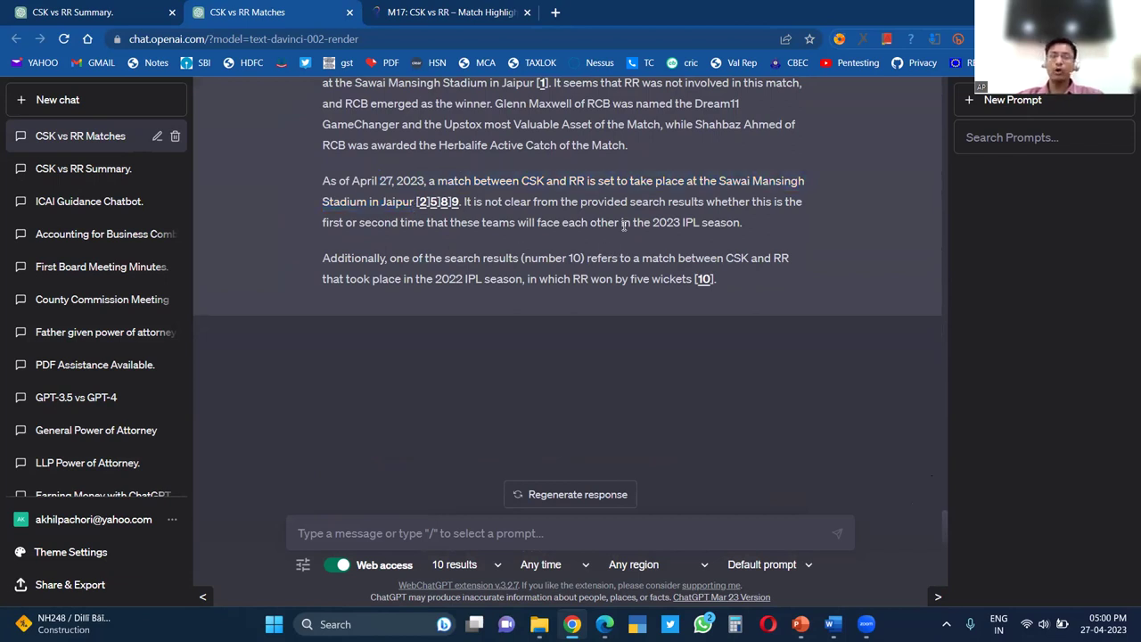
{"action": "scroll", "coordinate": [671, 243], "scroll_direction": "up", "scroll_amount": 2}
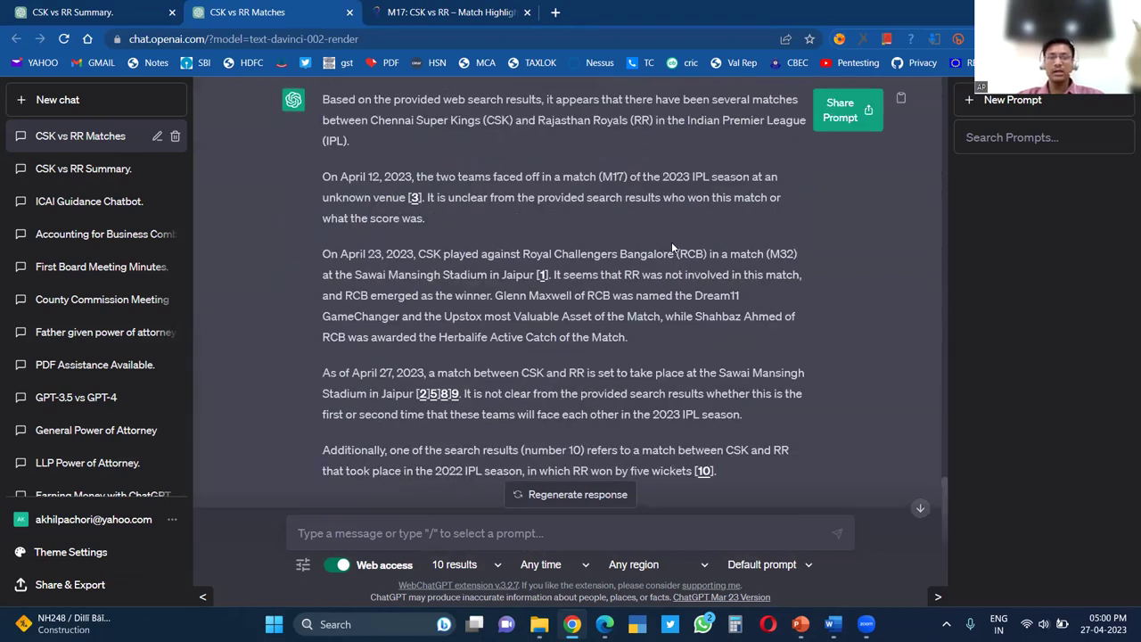
{"action": "scroll", "coordinate": [671, 242], "scroll_direction": "up", "scroll_amount": 4}
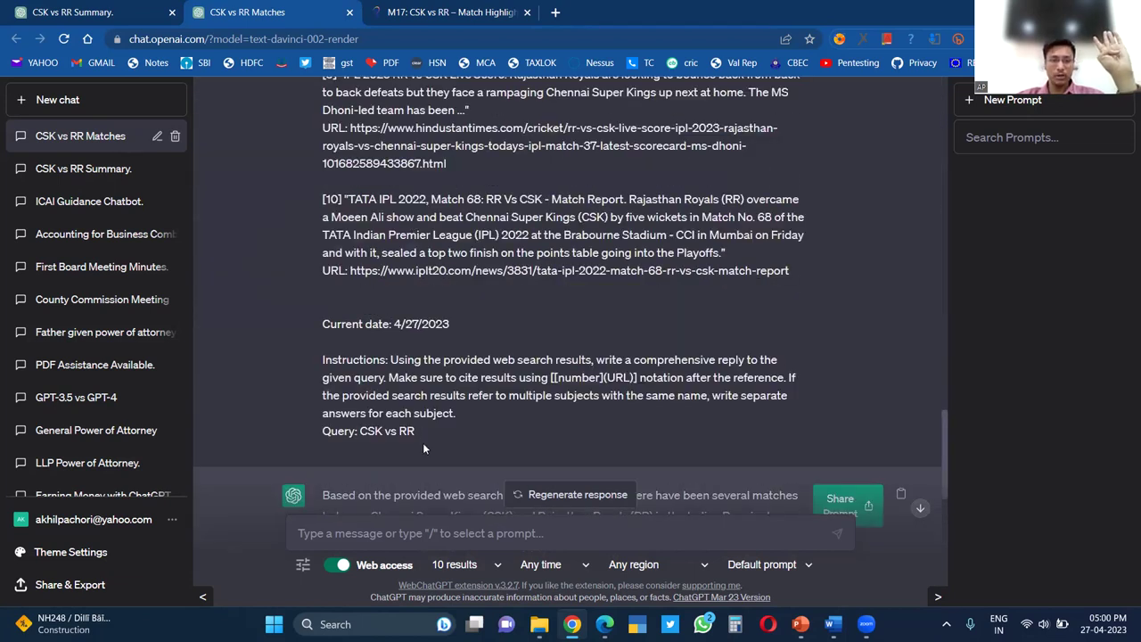
{"action": "scroll", "coordinate": [400, 370], "scroll_direction": "up", "scroll_amount": 6}
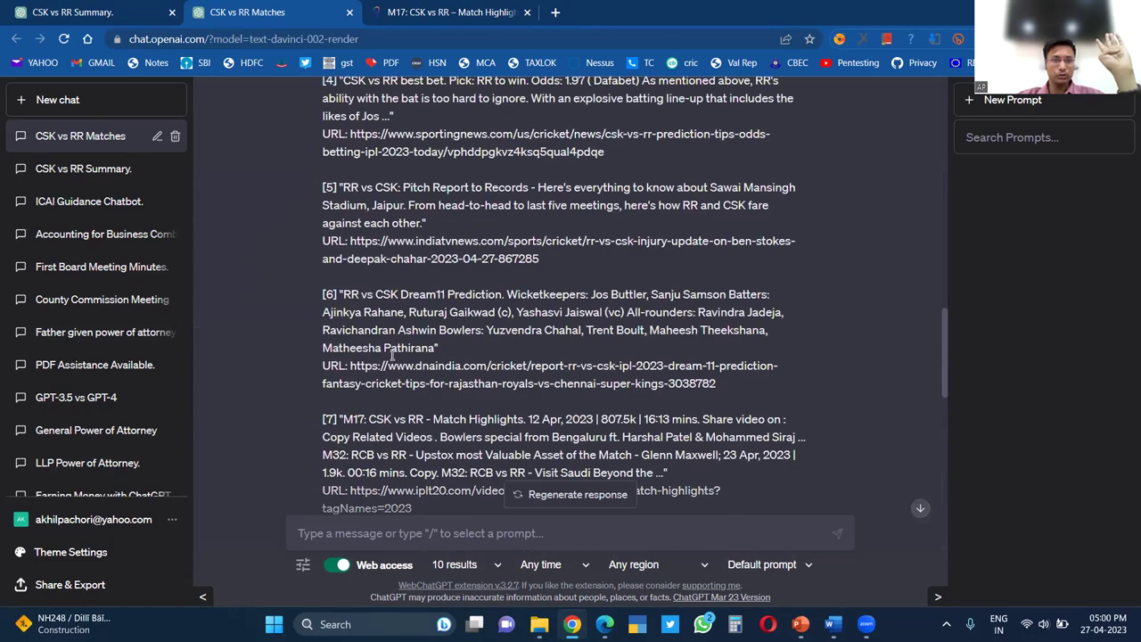
{"action": "scroll", "coordinate": [392, 355], "scroll_direction": "down", "scroll_amount": 3}
{"action": "scroll", "coordinate": [337, 265], "scroll_direction": "up", "scroll_amount": 7}
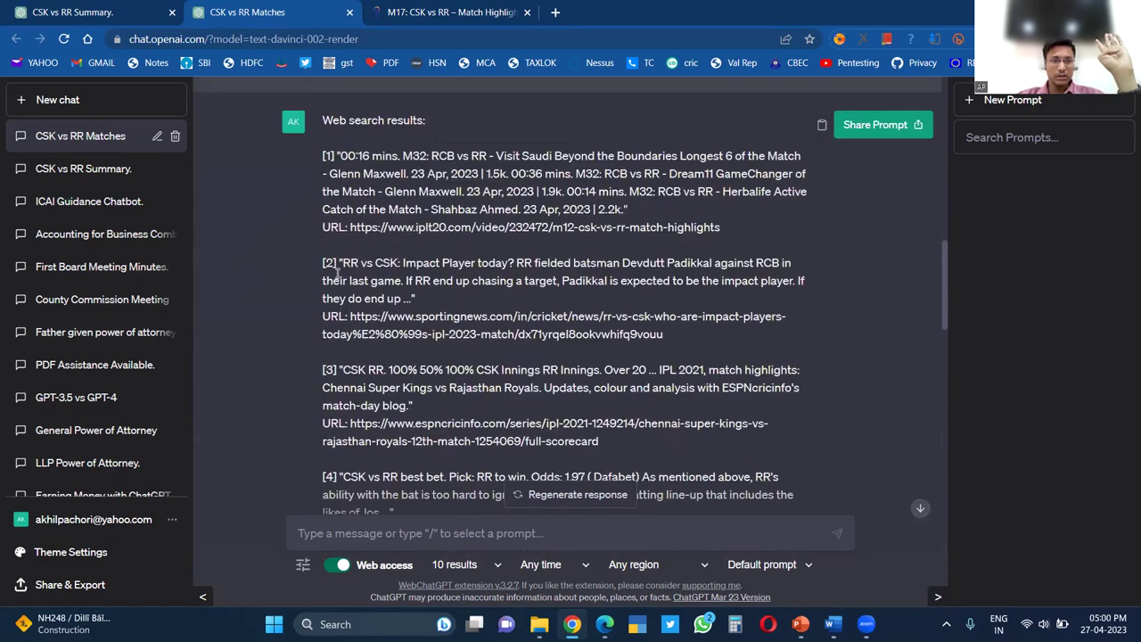
{"action": "left_click_drag", "start_coordinate": [323, 119], "coordinate": [421, 234]}
{"action": "scroll", "coordinate": [368, 470], "scroll_direction": "up", "scroll_amount": 5}
{"action": "scroll", "coordinate": [369, 469], "scroll_direction": "down", "scroll_amount": 3}
{"action": "scroll", "coordinate": [392, 428], "scroll_direction": "down", "scroll_amount": 7}
{"action": "scroll", "coordinate": [416, 390], "scroll_direction": "down", "scroll_amount": 5}
{"action": "scroll", "coordinate": [415, 391], "scroll_direction": "up", "scroll_amount": 3}
{"action": "scroll", "coordinate": [416, 391], "scroll_direction": "down", "scroll_amount": 8}
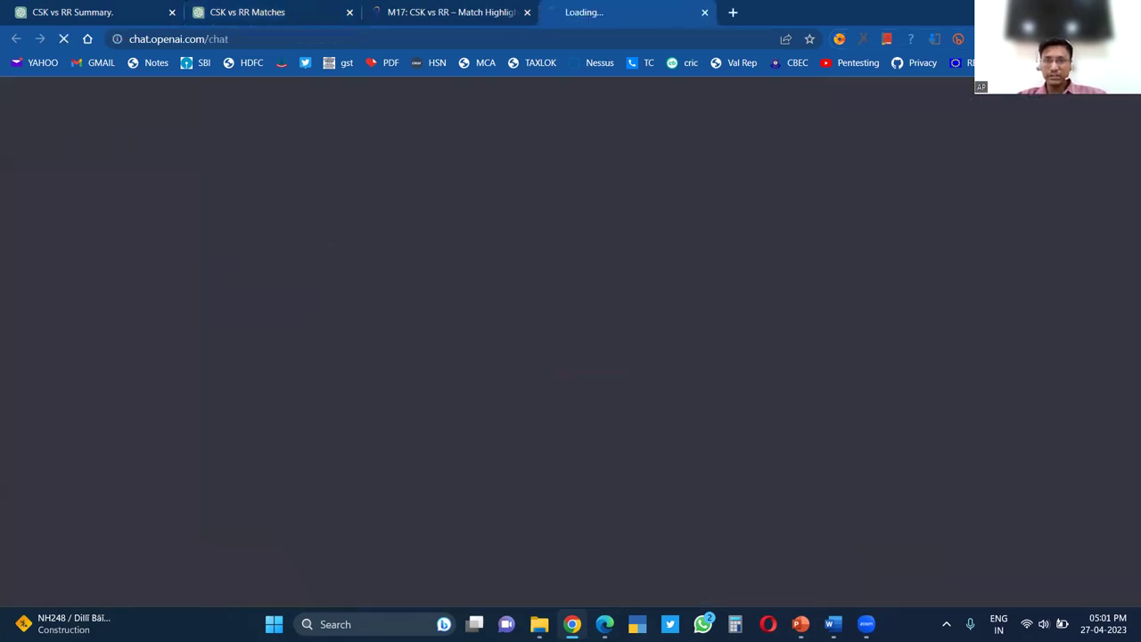
Show WebChatGPT on Chrome's Manage extensions page, then return to the CSK vs RR Matches chat
{"action": "left_click", "coordinate": [1044, 38]}
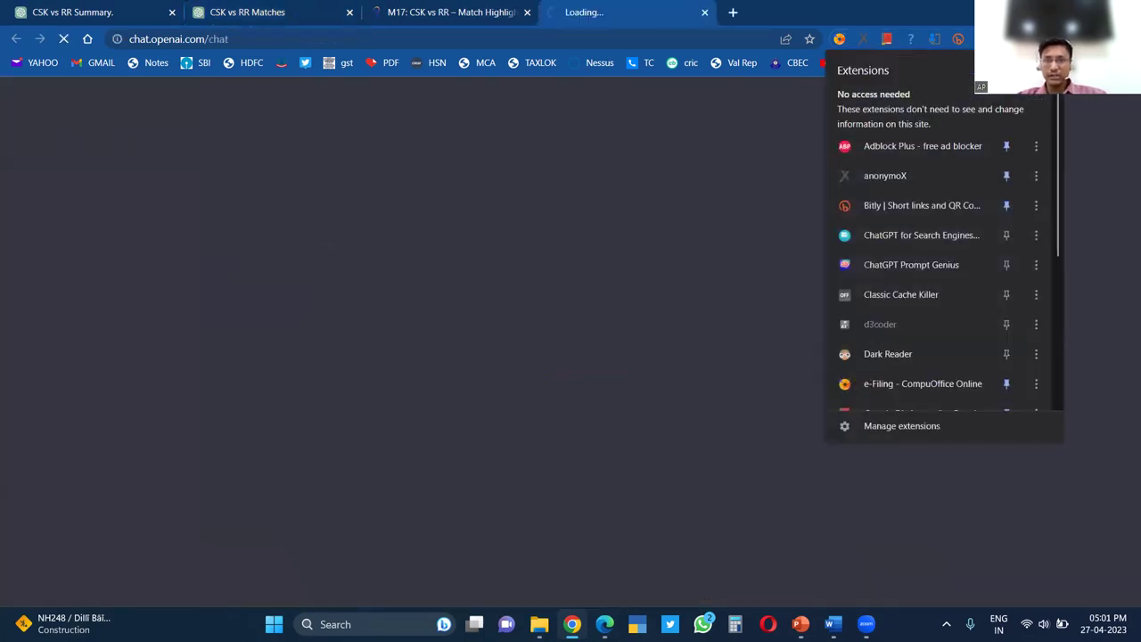
{"action": "left_click", "coordinate": [462, 233]}
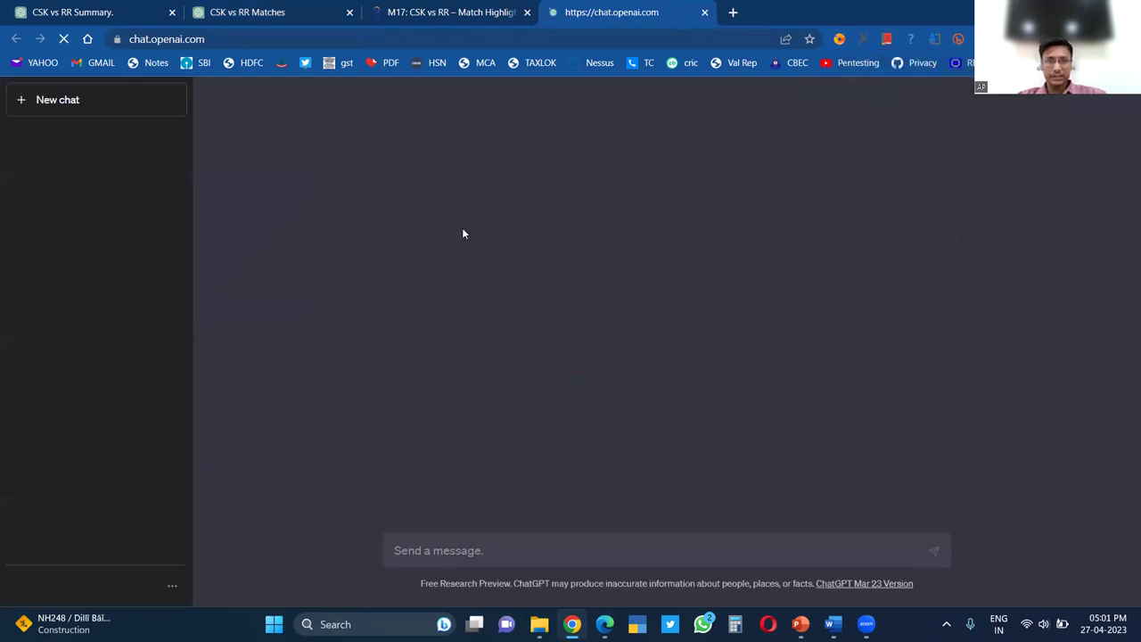
{"action": "left_click", "coordinate": [705, 11]}
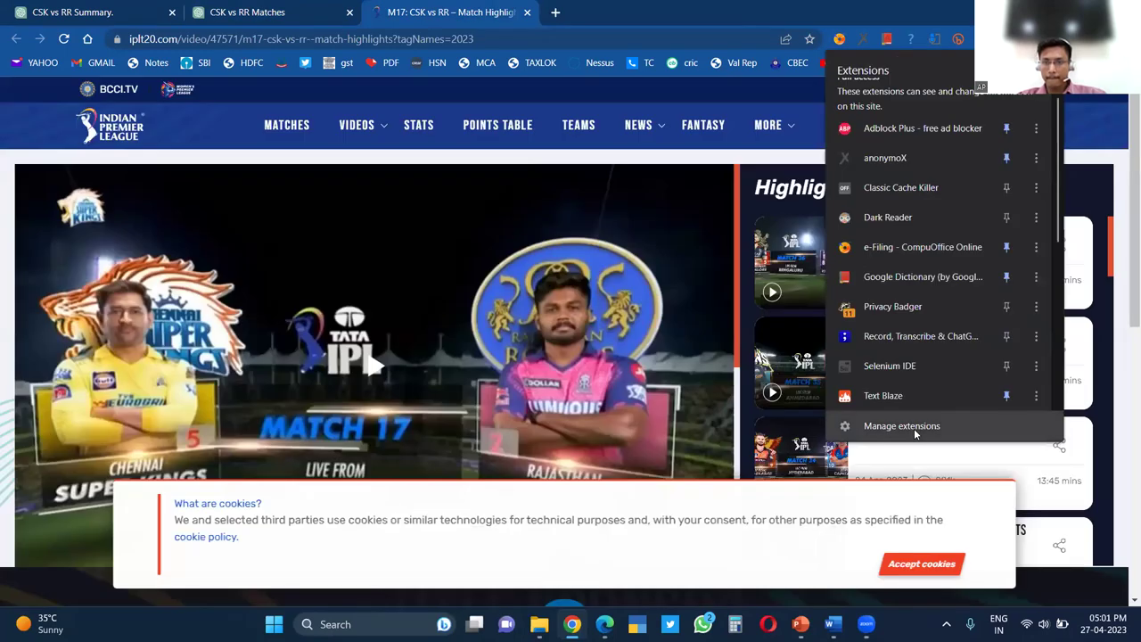
{"action": "left_click", "coordinate": [914, 428]}
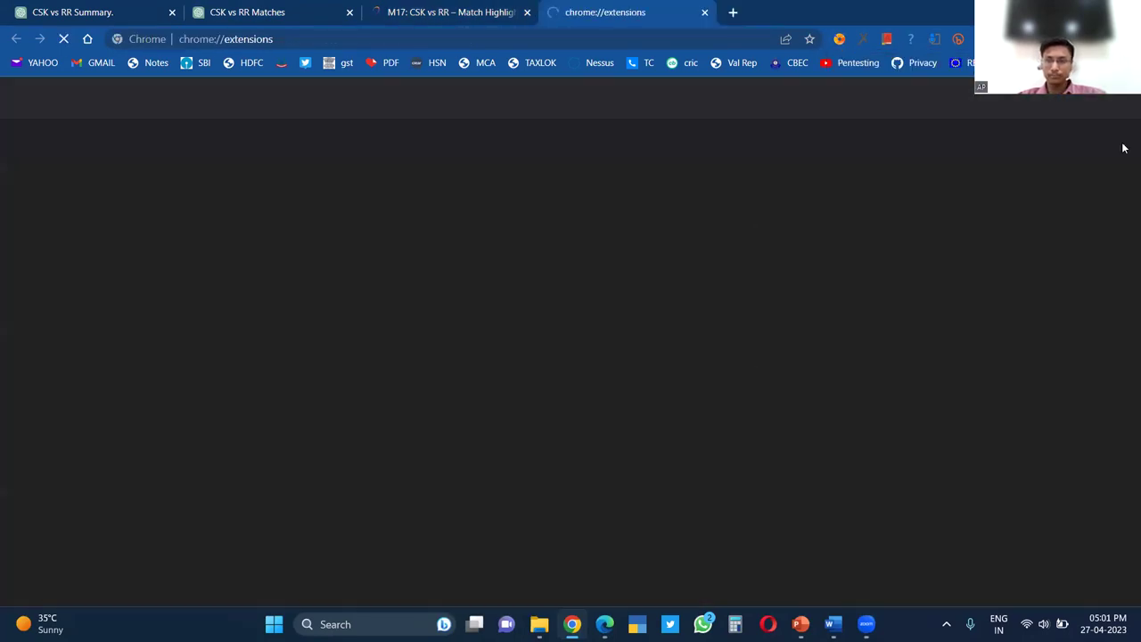
{"action": "scroll", "coordinate": [1123, 491], "scroll_direction": "down", "scroll_amount": 10}
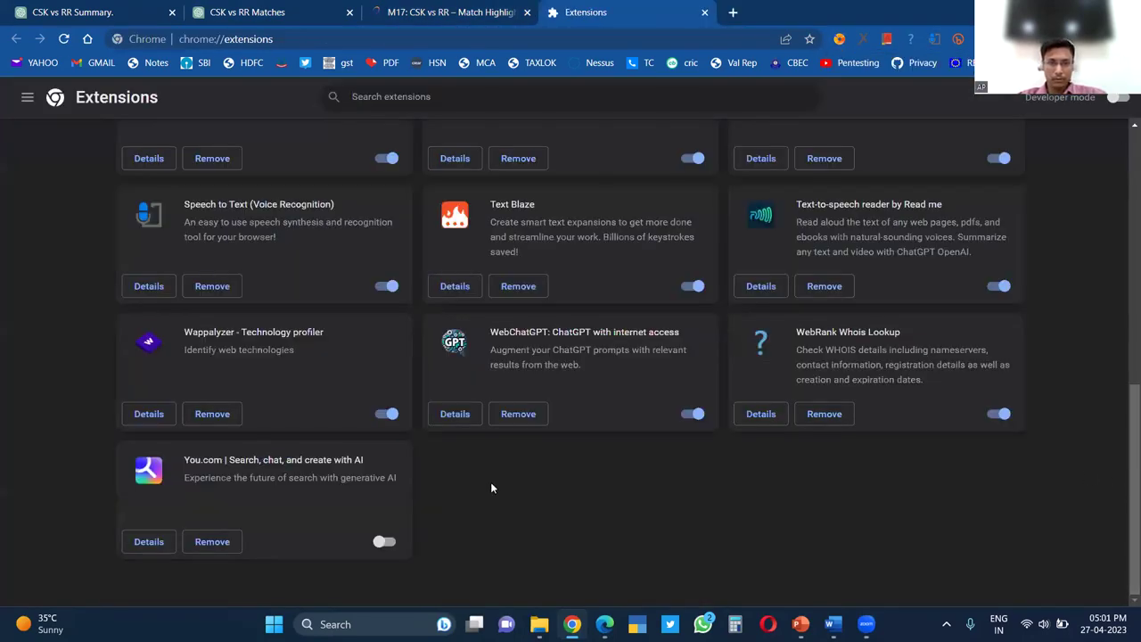
{"action": "scroll", "coordinate": [535, 455], "scroll_direction": "up", "scroll_amount": 1}
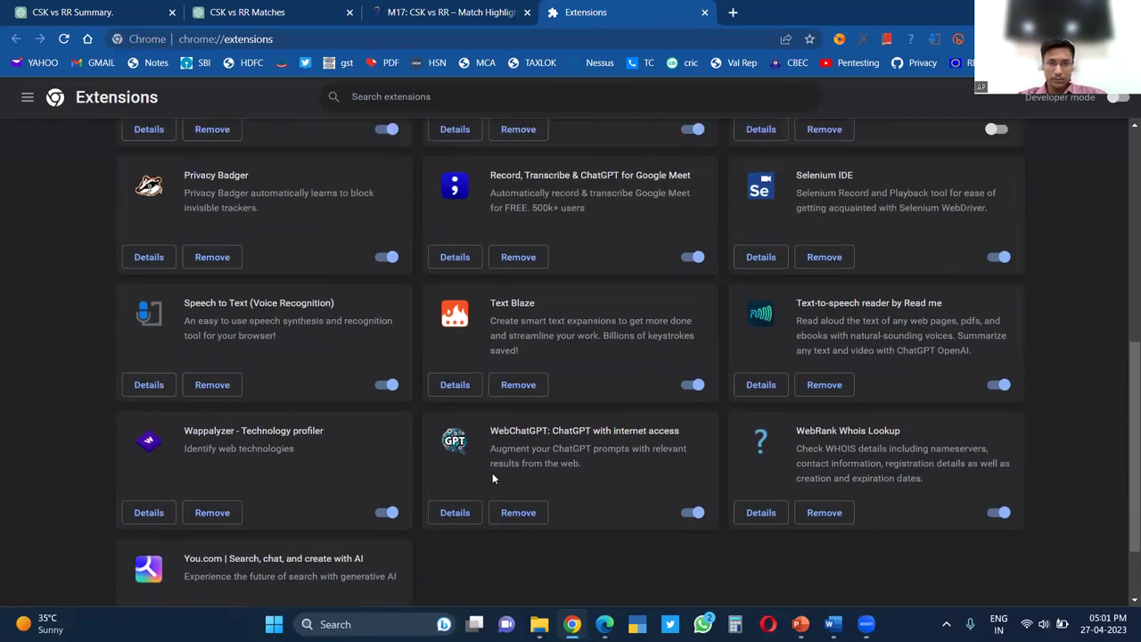
{"action": "left_click_drag", "start_coordinate": [492, 431], "coordinate": [680, 432]}
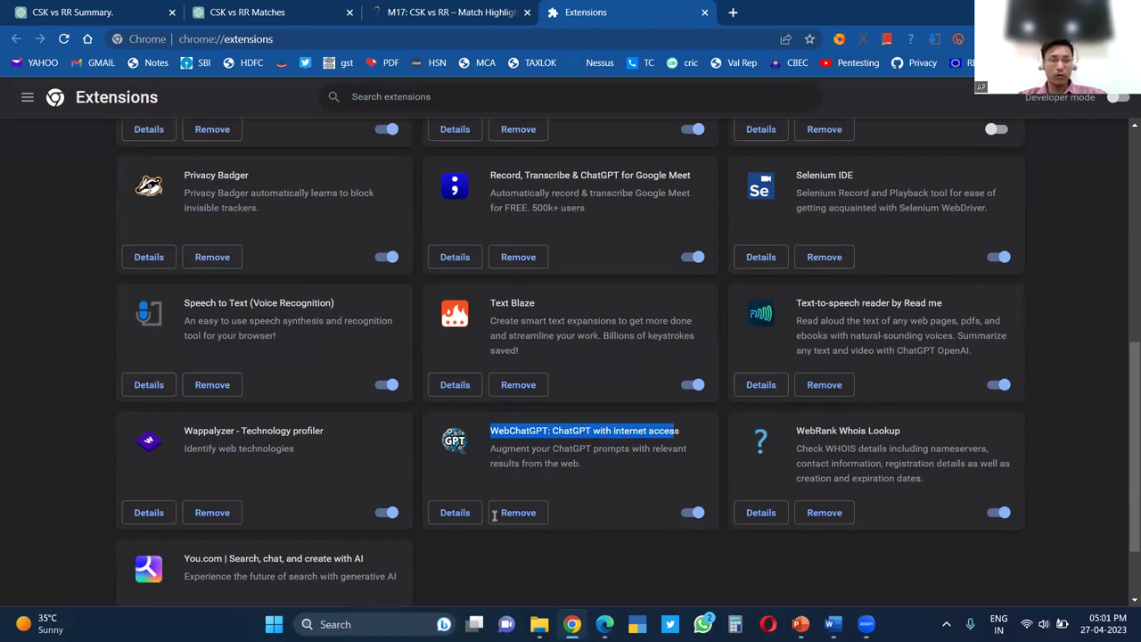
{"action": "left_click", "coordinate": [300, 9]}
Type 'Result of' as a new message in the CSK vs RR Matches chat
{"action": "scroll", "coordinate": [876, 419], "scroll_direction": "down", "scroll_amount": 5}
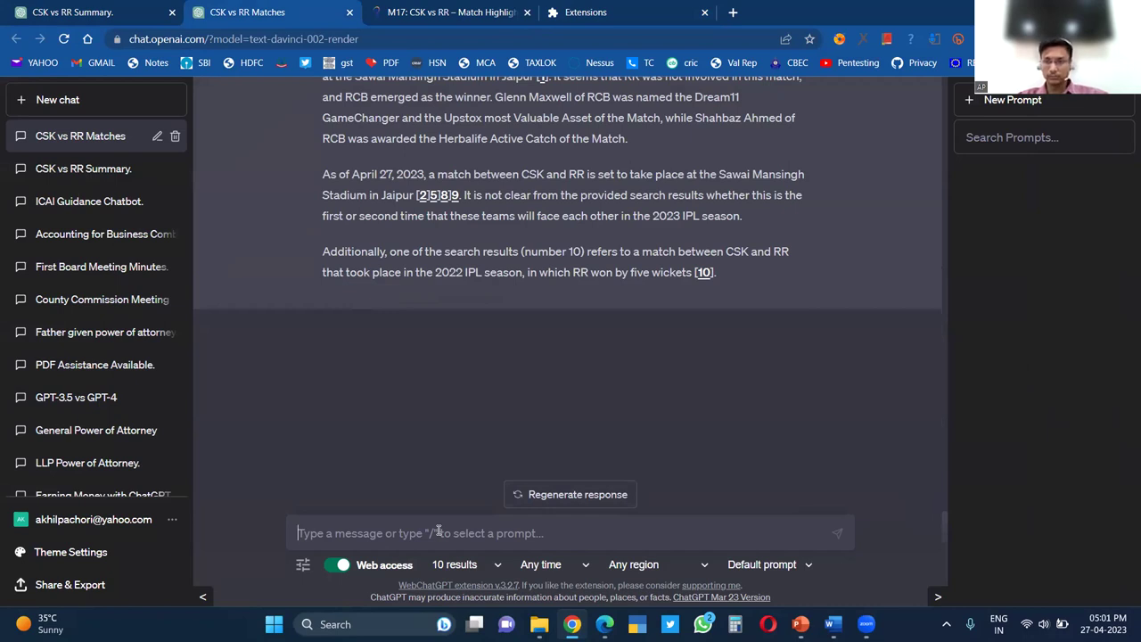
{"action": "type", "text": "W"}
{"action": "key", "text": "BackSpace"}
{"action": "type", "text": "Result of"}
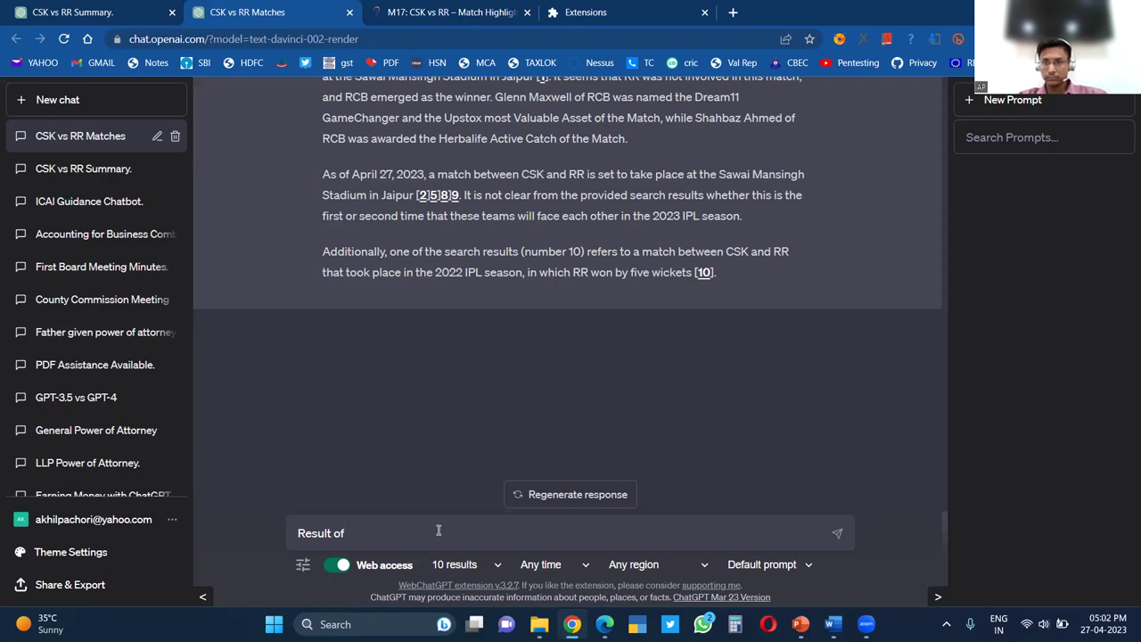
Replace 'Result of', try 'Analyse the case law where', then restart the draft as 'Provide me s'
{"action": "key", "text": "BackSpace"}
{"action": "key", "text": "BackSpace"}
{"action": "key", "text": "BackSpace"}
{"action": "key", "text": "BackSpace"}
{"action": "key", "text": "BackSpace"}
{"action": "key", "text": "BackSpace"}
{"action": "key", "text": "BackSpace"}
{"action": "key", "text": "BackSpace"}
{"action": "key", "text": "BackSpace"}
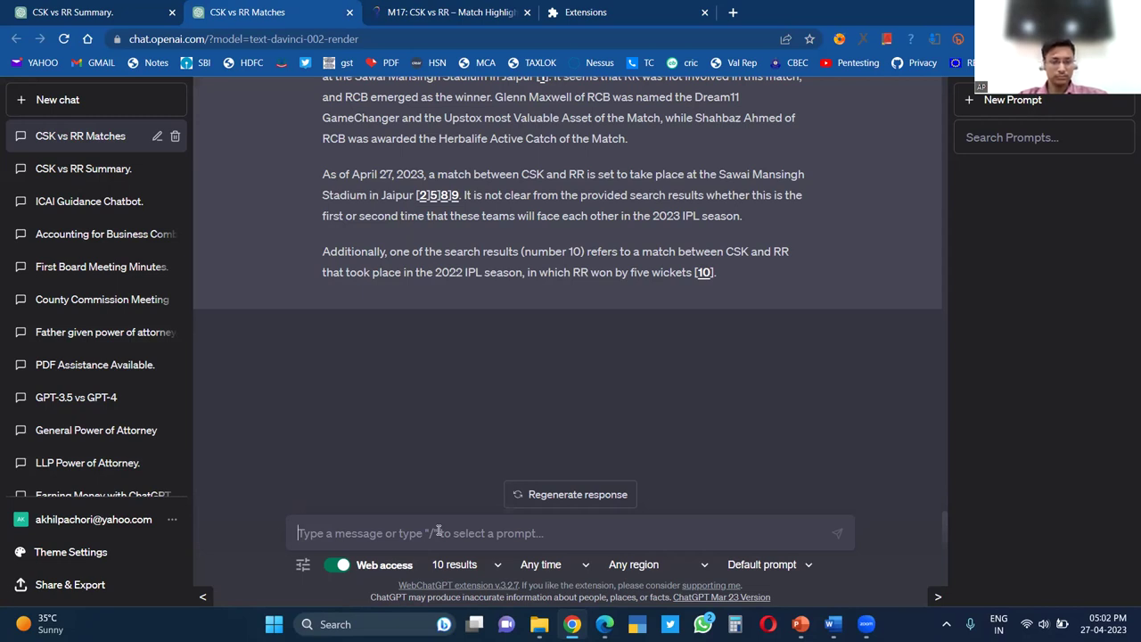
{"action": "type", "text": "Analys"}
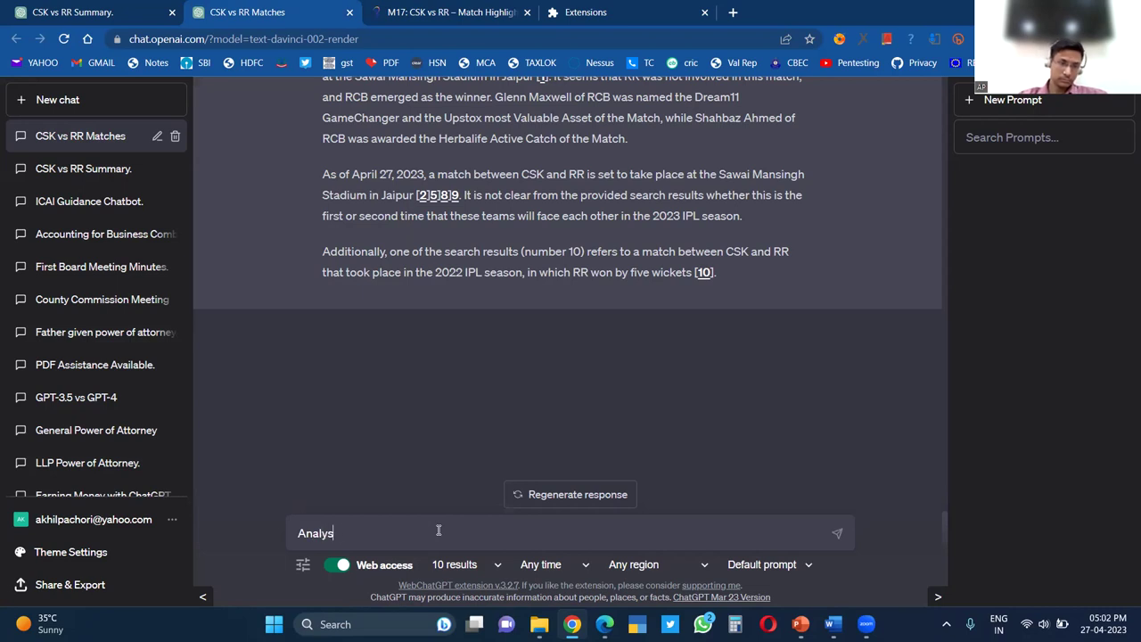
{"action": "type", "text": "e the case la"}
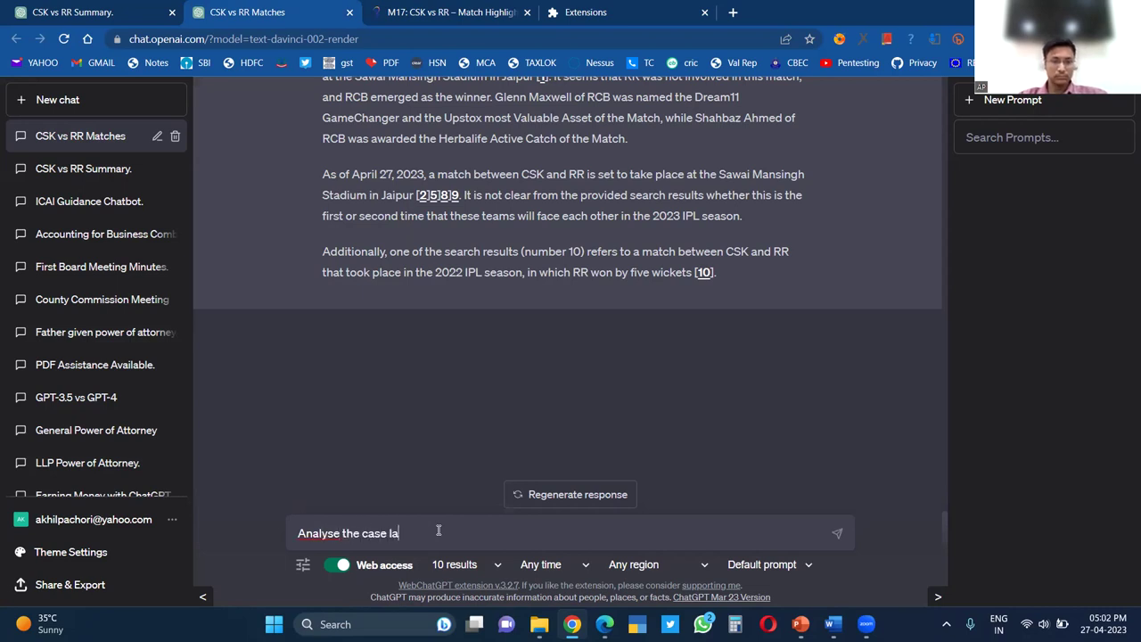
{"action": "type", "text": "w where"}
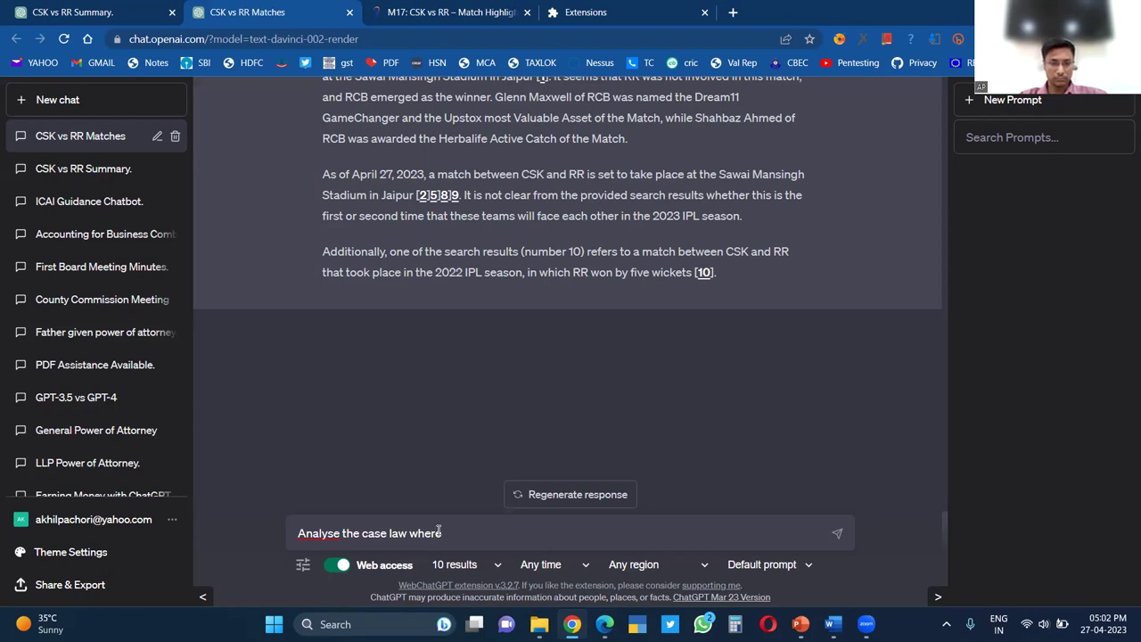
{"action": "key", "text": "BackSpace"}
{"action": "key", "text": "BackSpace"}
{"action": "key", "text": "BackSpace"}
{"action": "key", "text": "BackSpace"}
{"action": "key", "text": "BackSpace"}
{"action": "key", "text": "BackSpace"}
{"action": "key", "text": "BackSpace"}
{"action": "key", "text": "BackSpace"}
{"action": "key", "text": "BackSpace"}
{"action": "key", "text": "BackSpace"}
{"action": "key", "text": "BackSpace"}
{"action": "key", "text": "BackSpace"}
{"action": "key", "text": "BackSpace"}
{"action": "key", "text": "BackSpace"}
{"action": "key", "text": "BackSpace"}
{"action": "key", "text": "BackSpace"}
{"action": "key", "text": "BackSpace"}
{"action": "key", "text": "BackSpace"}
{"action": "key", "text": "BackSpace"}
{"action": "key", "text": "BackSpace"}
{"action": "key", "text": "BackSpace"}
{"action": "key", "text": "BackSpace"}
{"action": "key", "text": "BackSpace"}
{"action": "key", "text": "BackSpace"}
{"action": "key", "text": "BackSpace"}
{"action": "type", "text": "Provide "}
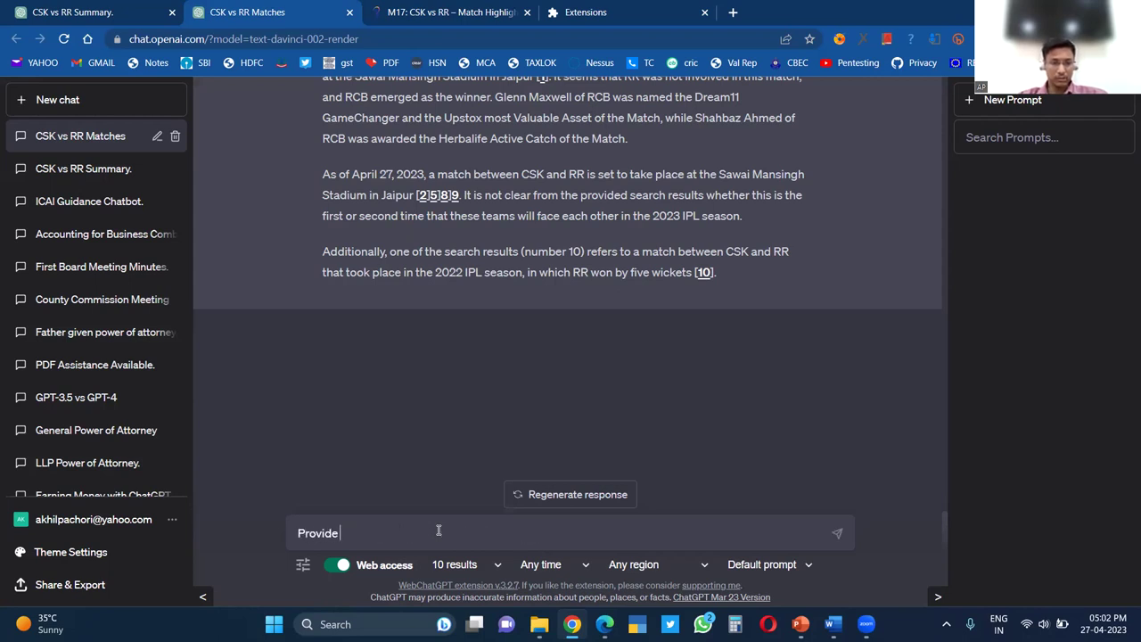
{"action": "type", "text": "me s"}
Draft the request 'Provide me with the case laws in assessee favou…'
{"action": "key", "text": "BackSpace"}
{"action": "type", "text": "with the "}
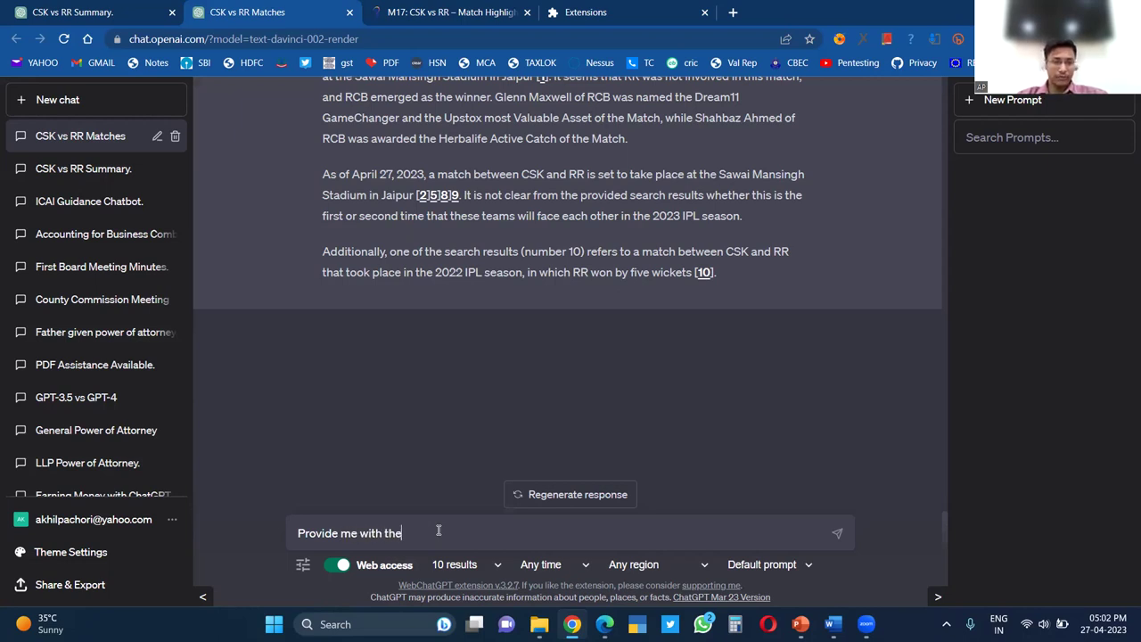
{"action": "type", "text": "case laws available "}
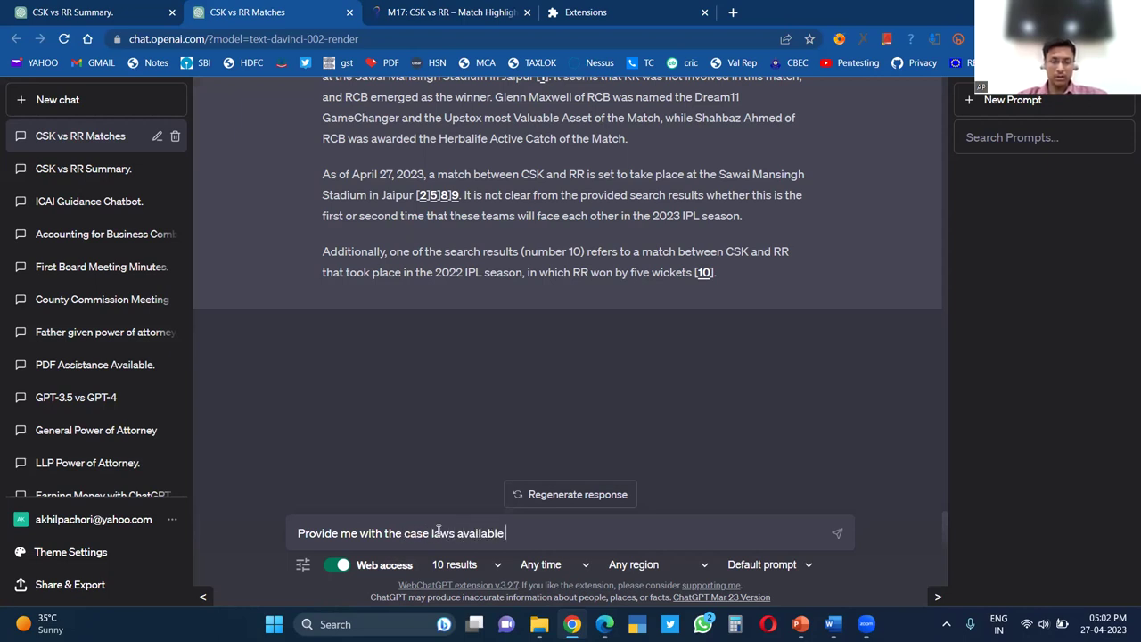
{"action": "type", "text": "for"}
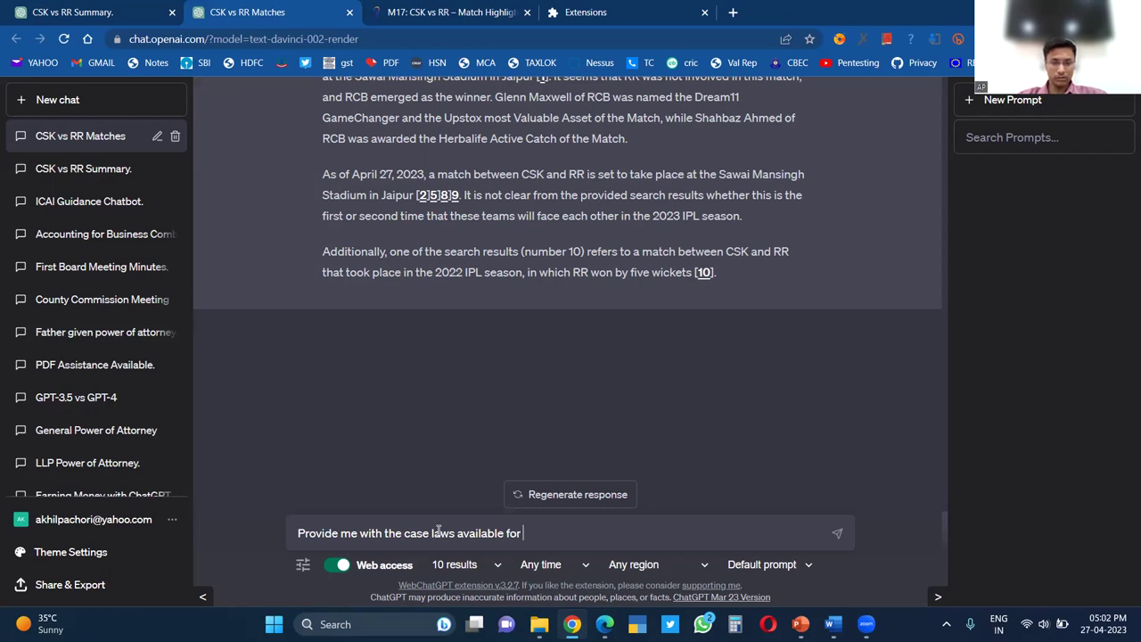
{"action": "key", "text": "BackSpace"}
{"action": "key", "text": "BackSpace"}
{"action": "key", "text": "BackSpace"}
{"action": "key", "text": "BackSpace"}
{"action": "key", "text": "BackSpace"}
{"action": "key", "text": "BackSpace"}
{"action": "key", "text": "BackSpace"}
{"action": "key", "text": "BackSpace"}
{"action": "key", "text": "BackSpace"}
{"action": "key", "text": "BackSpace"}
{"action": "key", "text": "BackSpace"}
{"action": "key", "text": "BackSpace"}
{"action": "type", "text": "in"}
{"action": "type", "text": "se"}
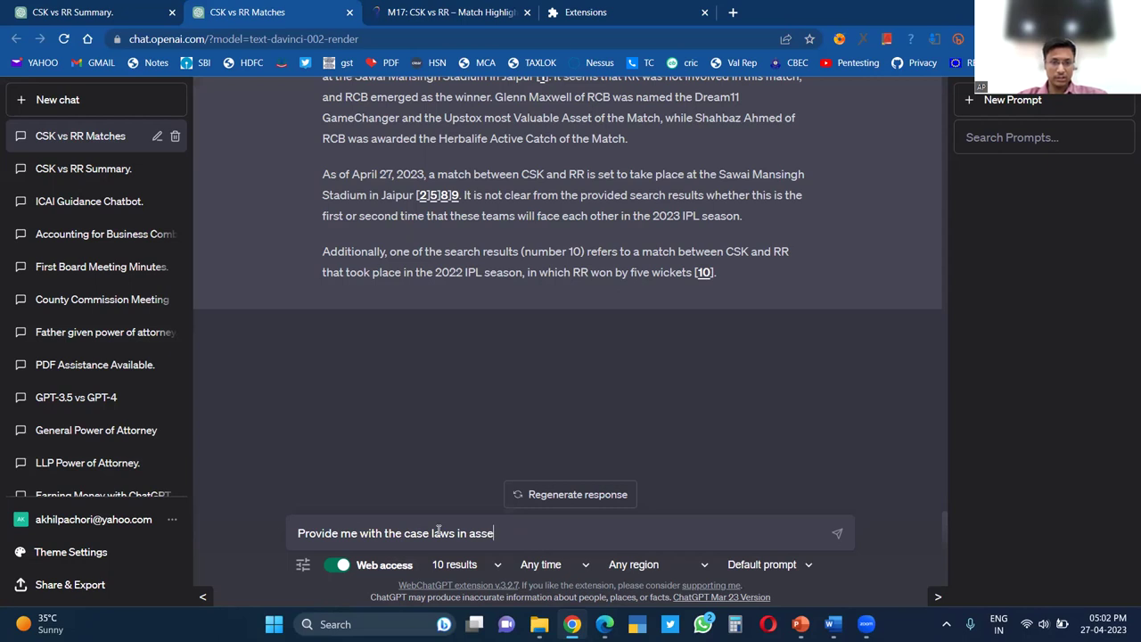
{"action": "type", "text": "ssee favour"}
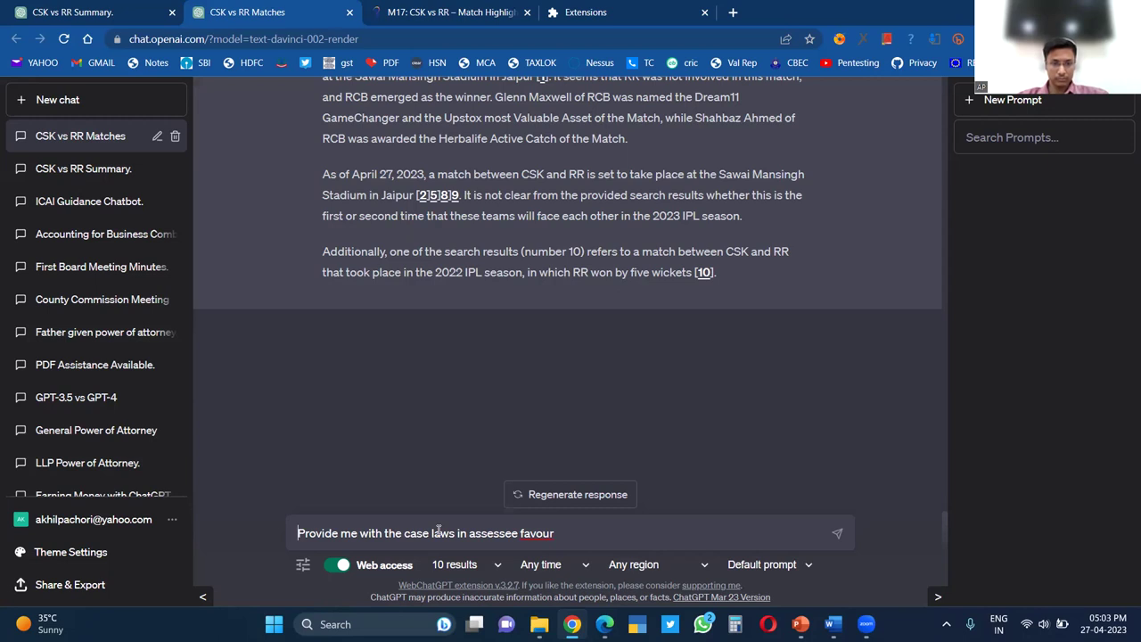
Reword it to 'Provide me with the analy…', then select the whole prompt to discard it
{"action": "key", "text": "ctrl+shift+Right"}
{"action": "key", "text": "ctrl+shift+Right"}
{"action": "key", "text": "ctrl+shift+Right"}
{"action": "key", "text": "ctrl+shift+Right"}
{"action": "key", "text": "BackSpace"}
{"action": "type", "text": "Provide"}
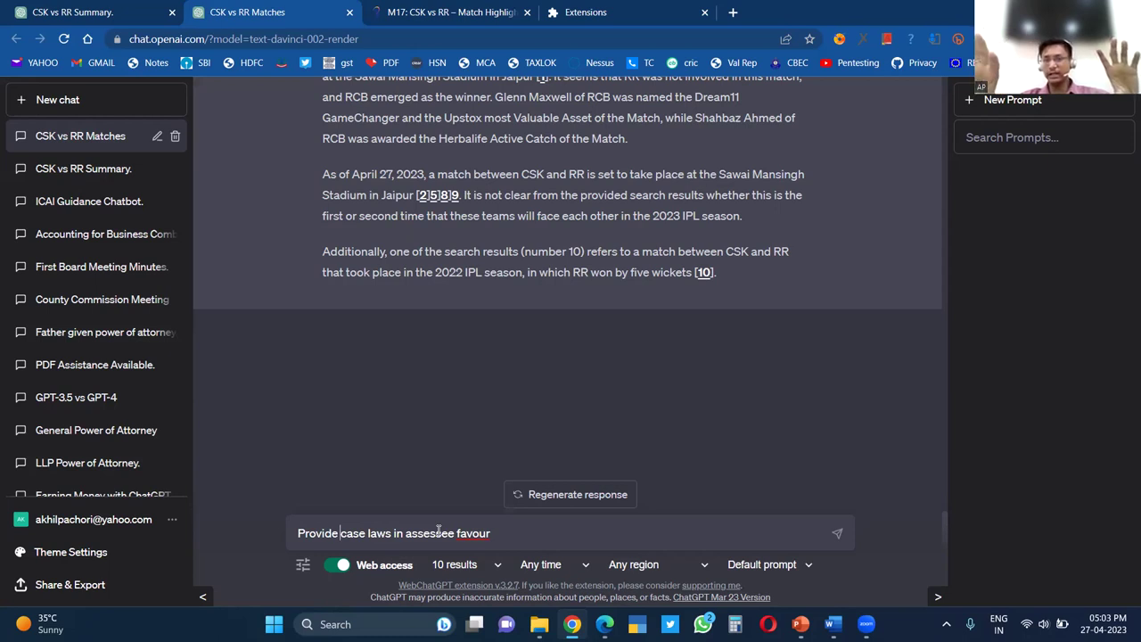
{"action": "type", "text": "me with the "}
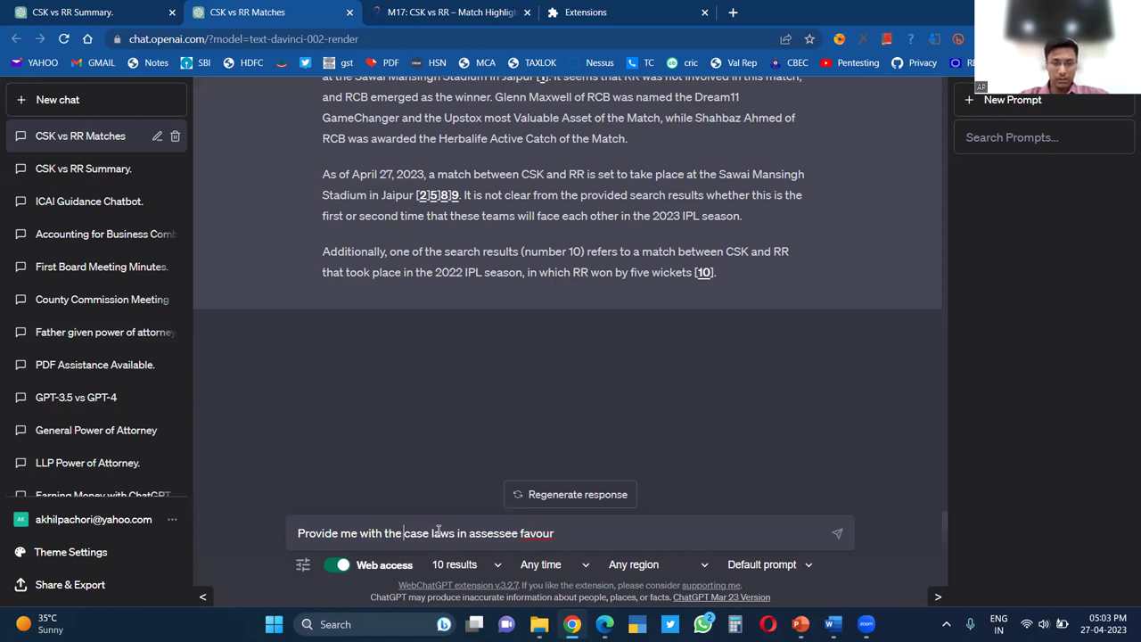
{"action": "type", "text": "analy"}
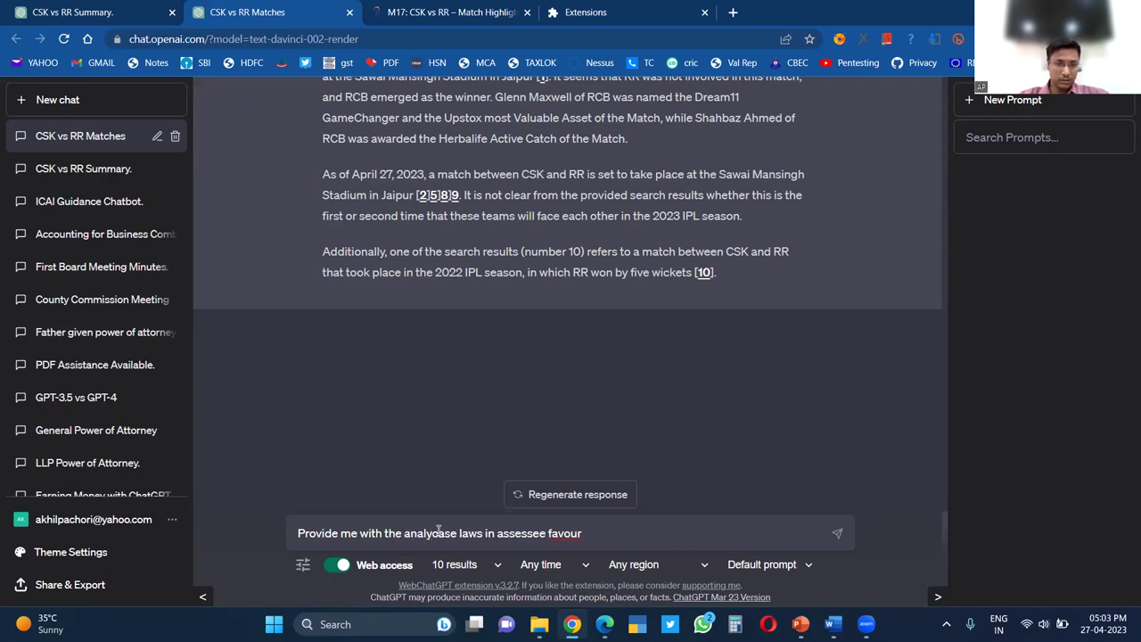
{"action": "key", "text": "BackSpace"}
{"action": "key", "text": "BackSpace"}
{"action": "key", "text": "BackSpace"}
{"action": "key", "text": "BackSpace"}
{"action": "key", "text": "BackSpace"}
{"action": "key", "text": "BackSpace"}
{"action": "key", "text": "BackSpace"}
{"action": "key", "text": "BackSpace"}
{"action": "key", "text": "BackSpace"}
{"action": "key", "text": "ctrl+a"}
Type the GST consultant prompt asking if GST is payable under RCM after Forward Charge Mechanism discharge
{"action": "key", "text": "BackSpace"}
{"action": "type", "text": "AA"}
{"action": "type", "text": "t as a"}
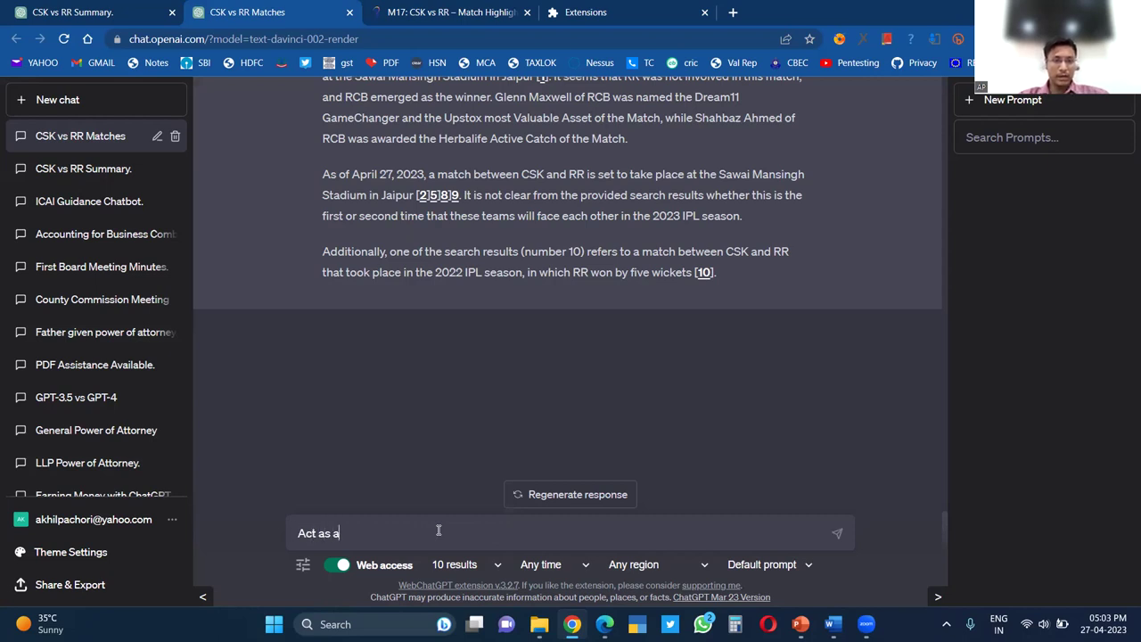
{"action": "type", "text": " tax consul"}
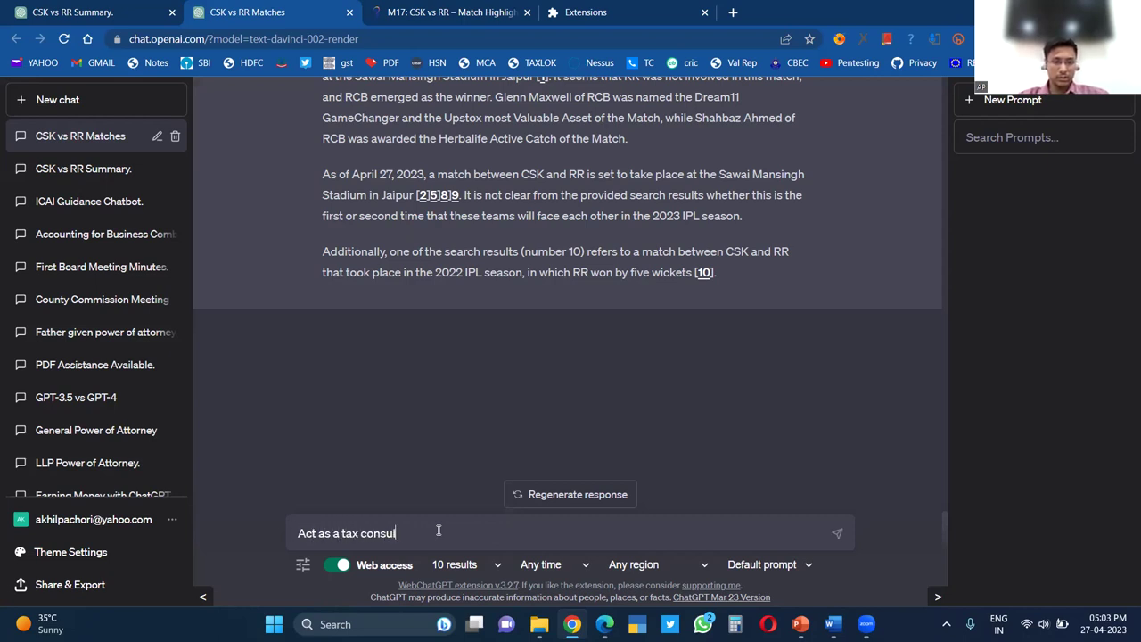
{"action": "type", "text": "tant of GST in India"}
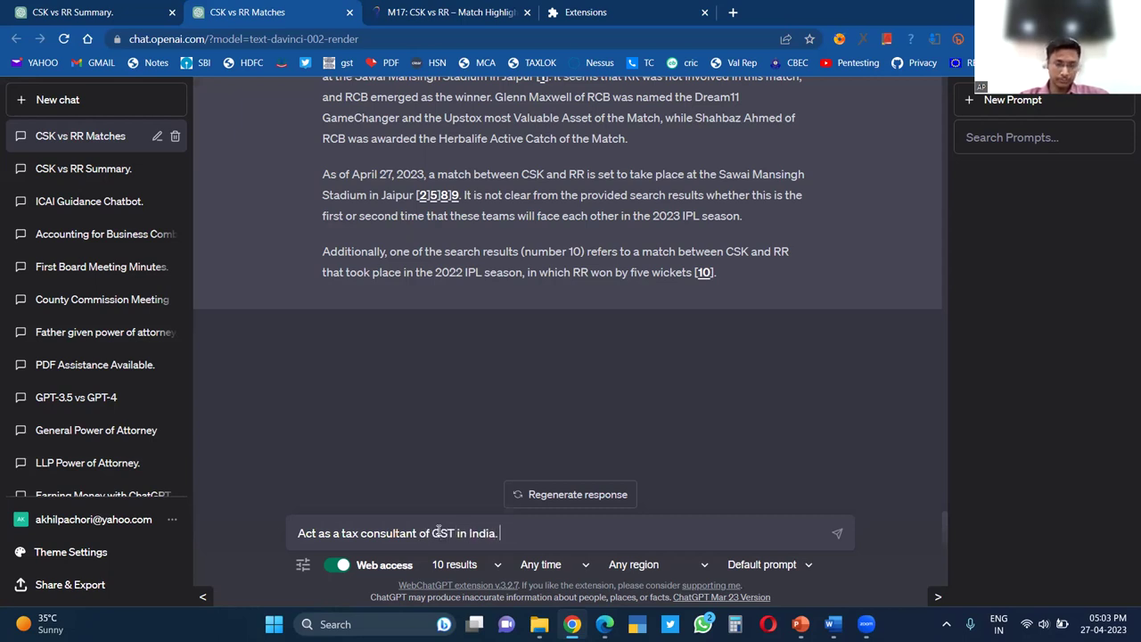
{"action": "type", "text": ". The question i"}
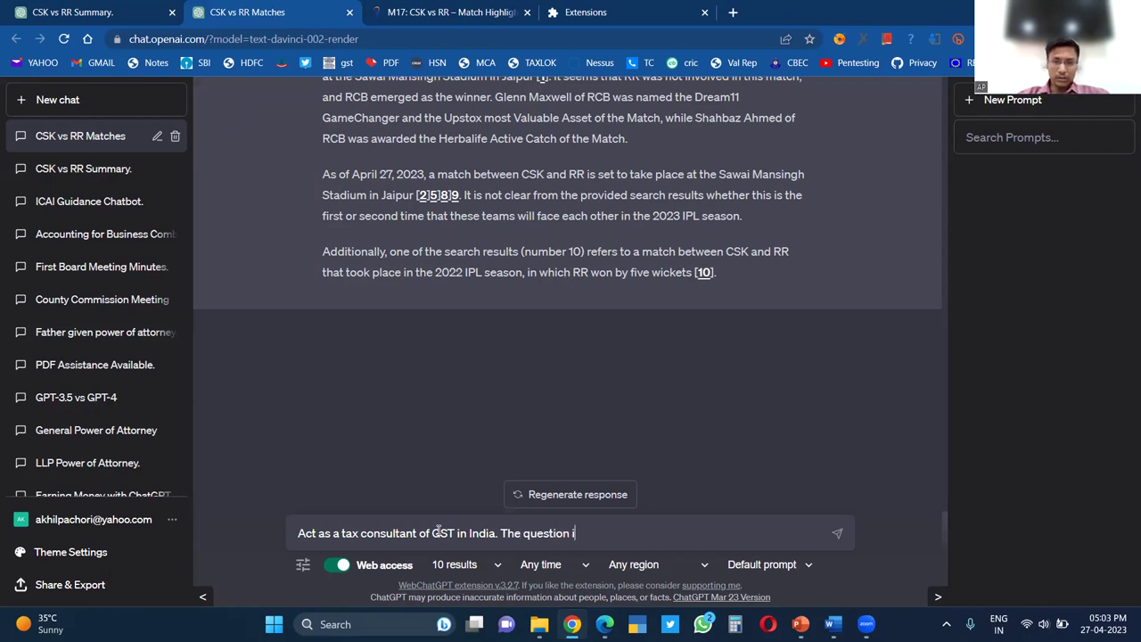
{"action": "type", "text": "s that whethe"}
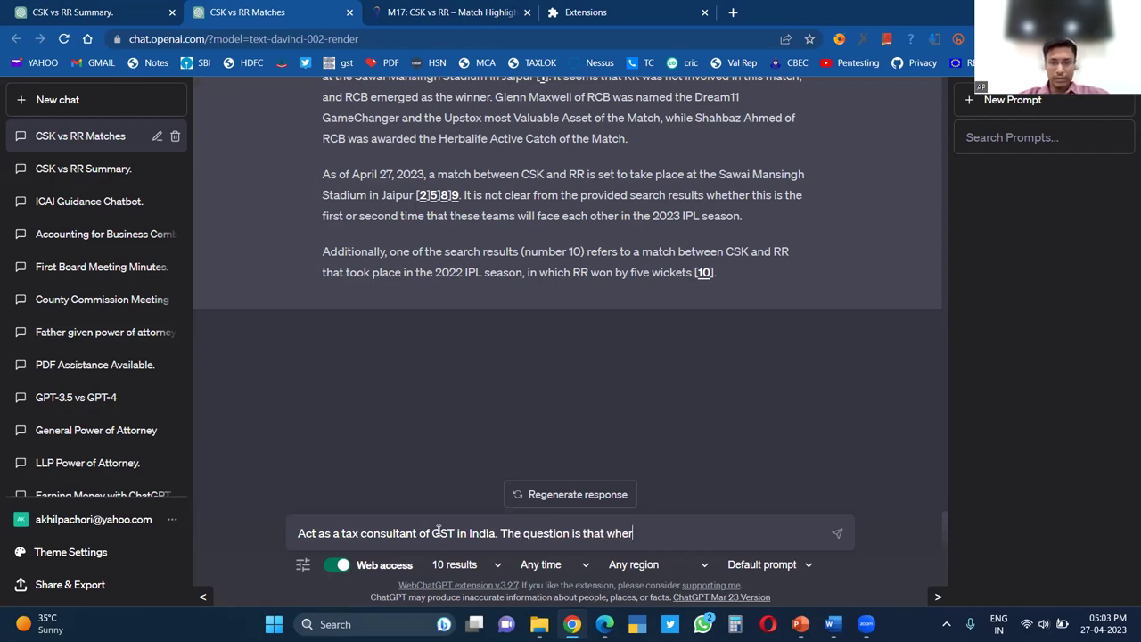
{"action": "type", "text": "r I h"}
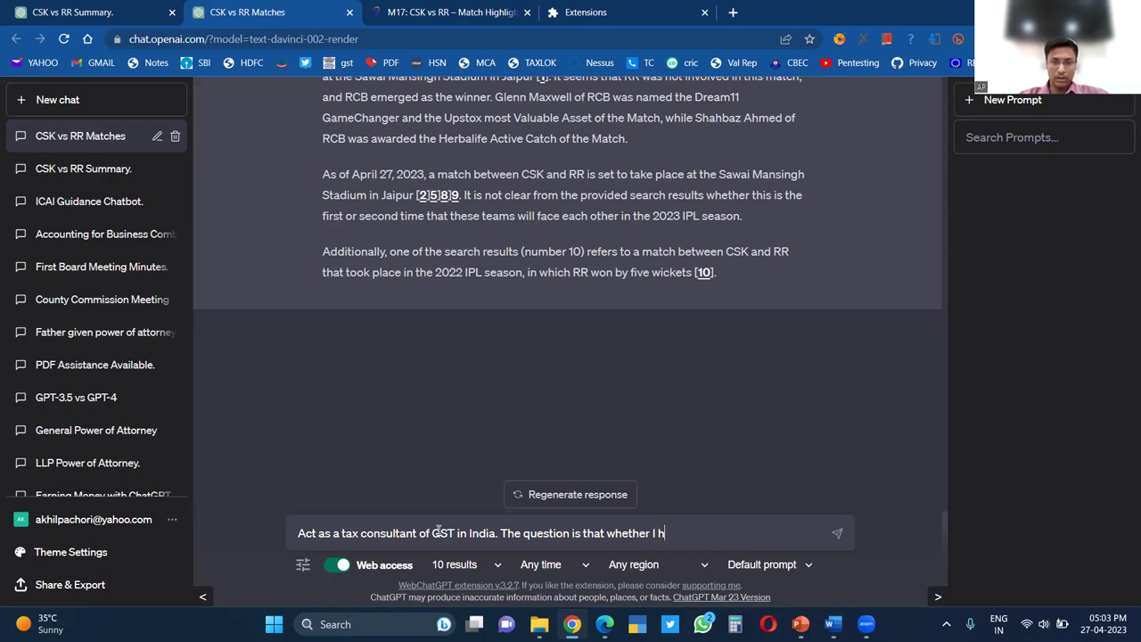
{"action": "type", "text": "ave to pay"}
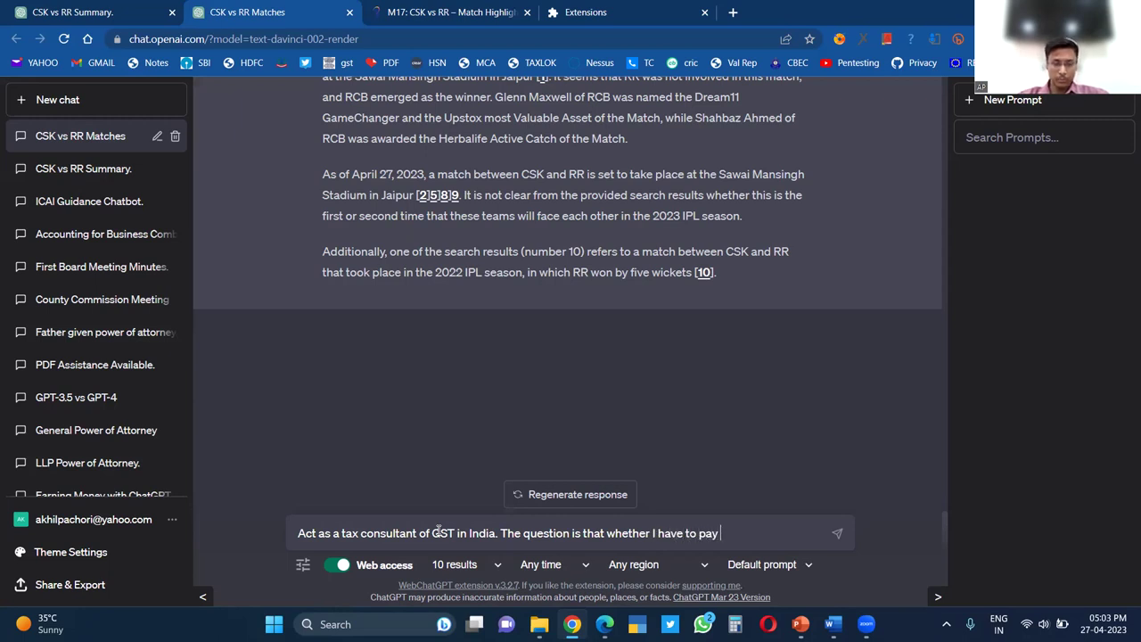
{"action": "type", "text": " R"}
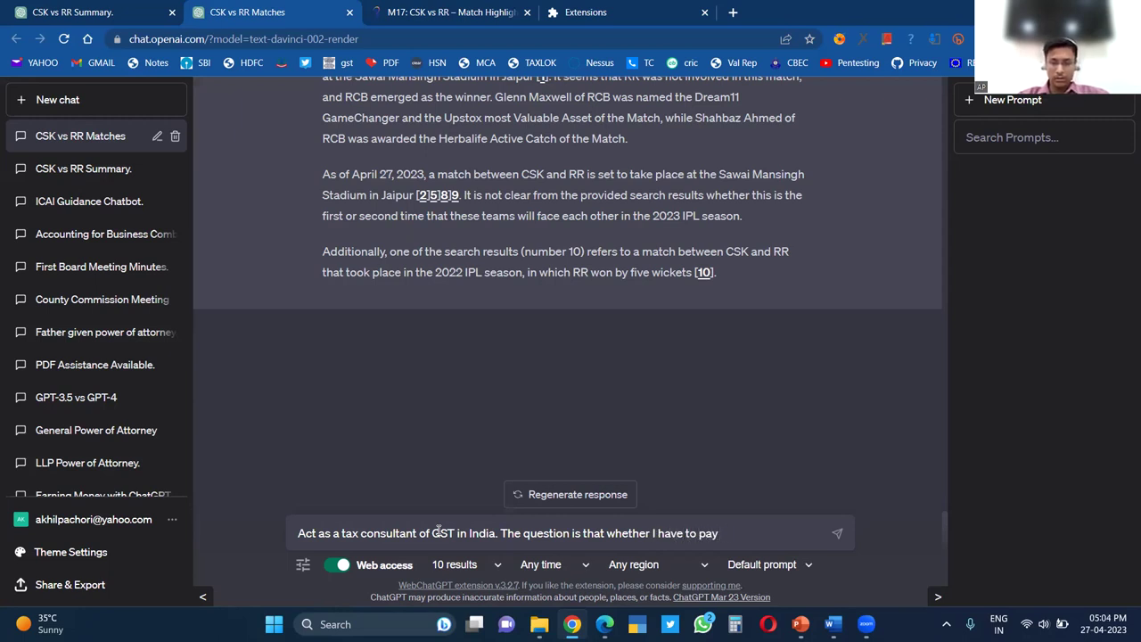
{"action": "type", "text": "RCM "}
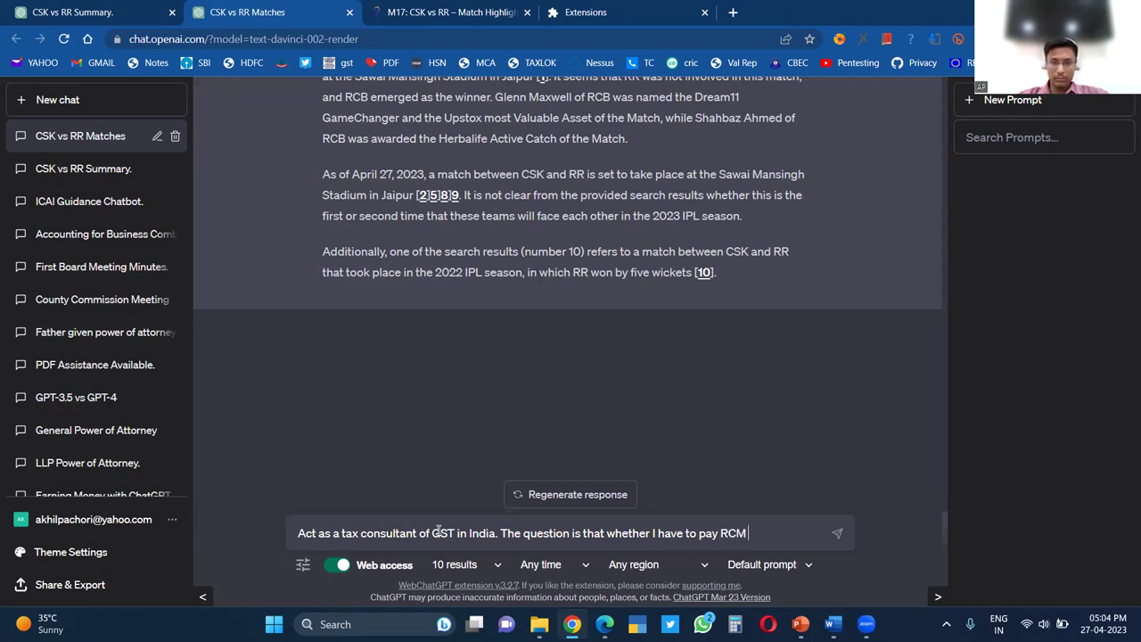
{"action": "type", "text": "on Go"}
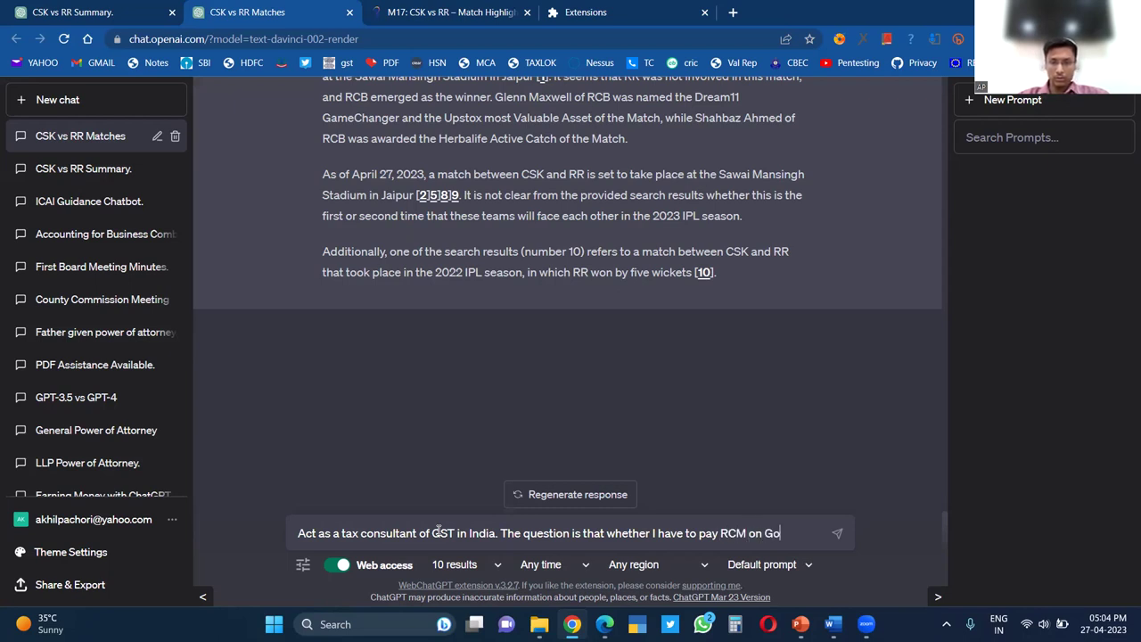
{"action": "type", "text": "ods Tran"}
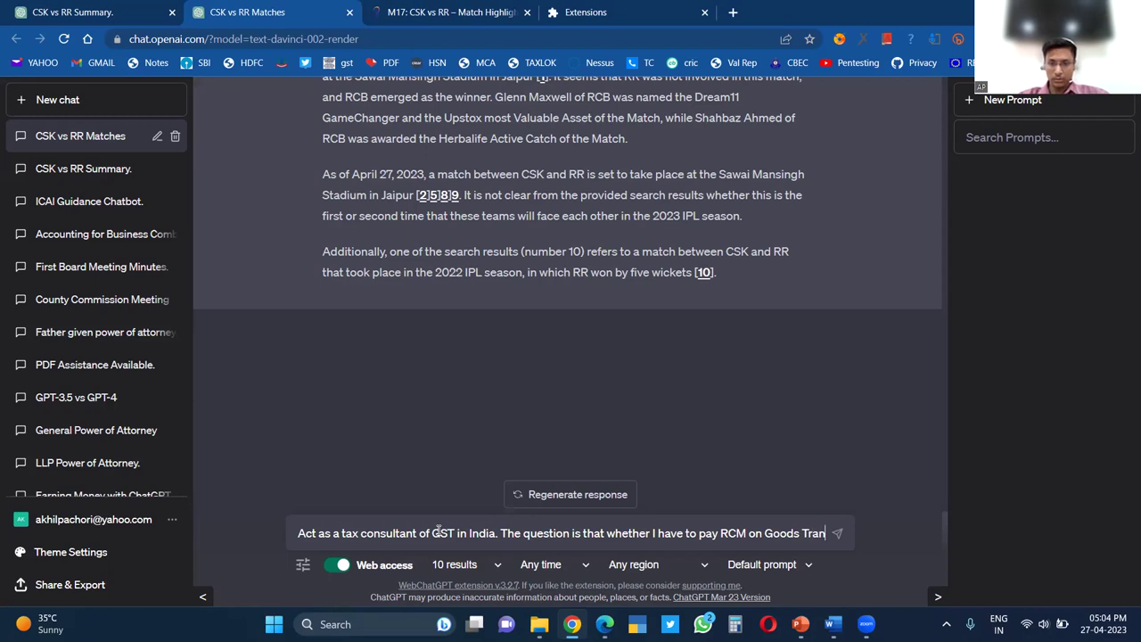
{"action": "type", "text": "sport"}
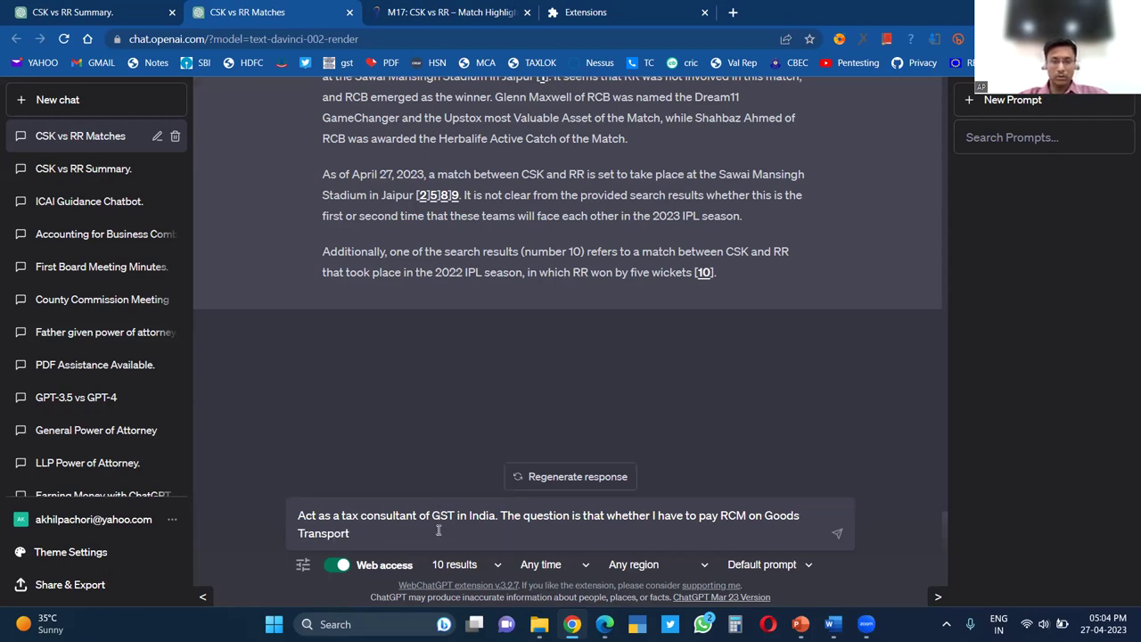
{"action": "key", "text": "BackSpace"}
{"action": "key", "text": "BackSpace"}
{"action": "key", "text": "BackSpace"}
{"action": "key", "text": "BackSpace"}
{"action": "key", "text": "BackSpace"}
{"action": "key", "text": "BackSpace"}
{"action": "key", "text": "BackSpace"}
{"action": "key", "text": "BackSpace"}
{"action": "key", "text": "BackSpace"}
{"action": "key", "text": "BackSpace"}
{"action": "key", "text": "BackSpace"}
{"action": "key", "text": "BackSpace"}
{"action": "key", "text": "BackSpace"}
{"action": "key", "text": "BackSpace"}
{"action": "key", "text": "BackSpace"}
{"action": "key", "text": "BackSpace"}
{"action": "key", "text": "BackSpace"}
{"action": "key", "text": "BackSpace"}
{"action": "key", "text": "BackSpace"}
{"action": "key", "text": "BackSpace"}
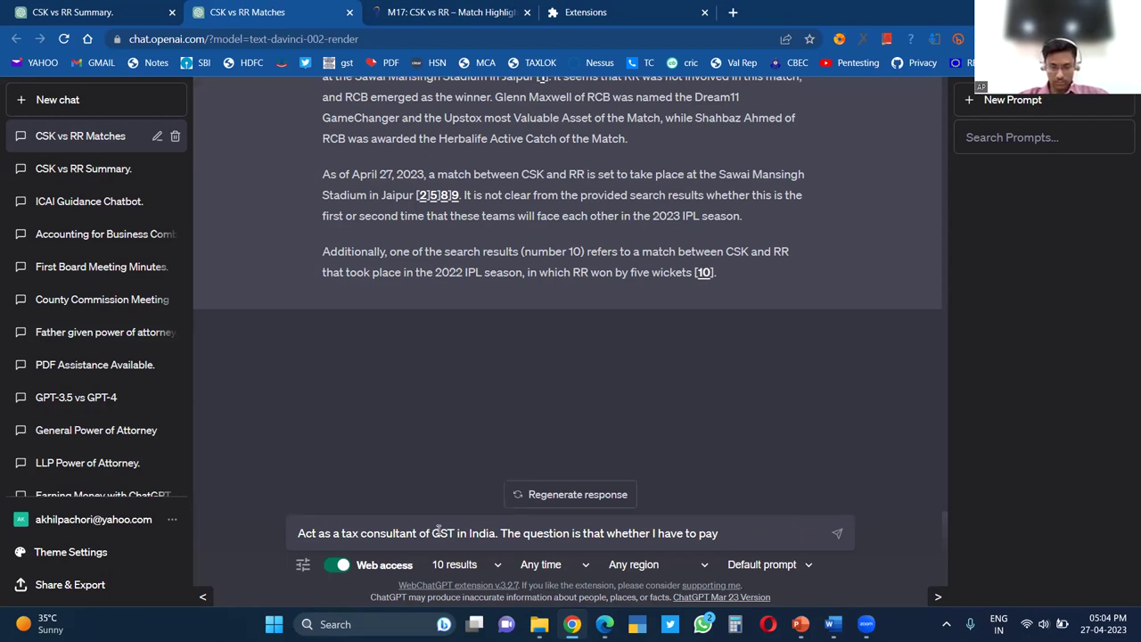
{"action": "type", "text": "GST"}
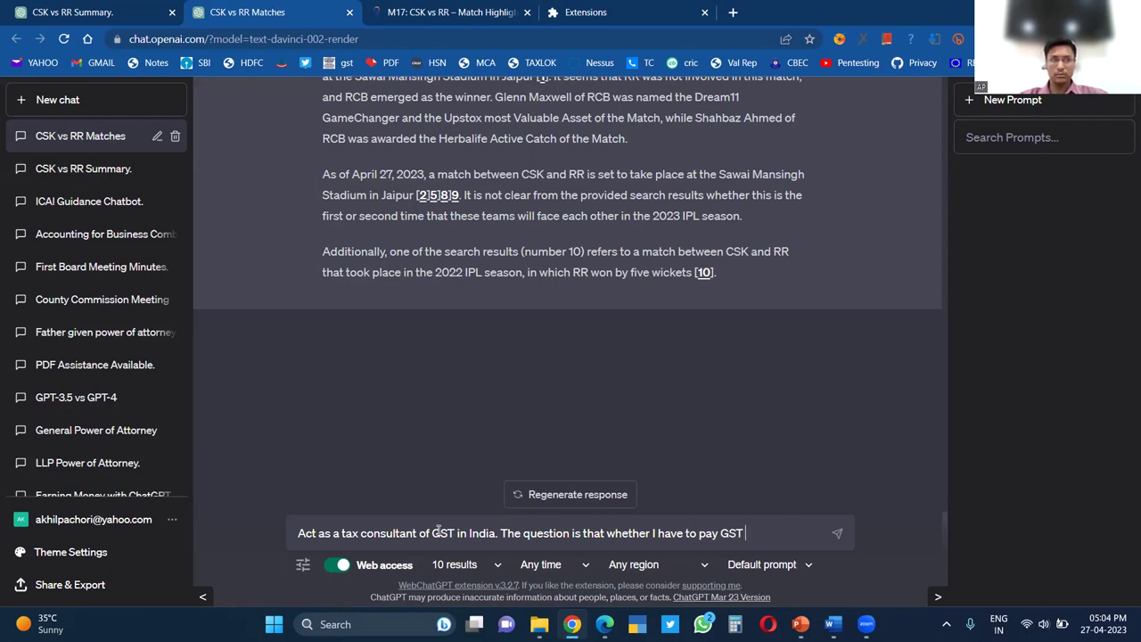
{"action": "type", "text": " under"}
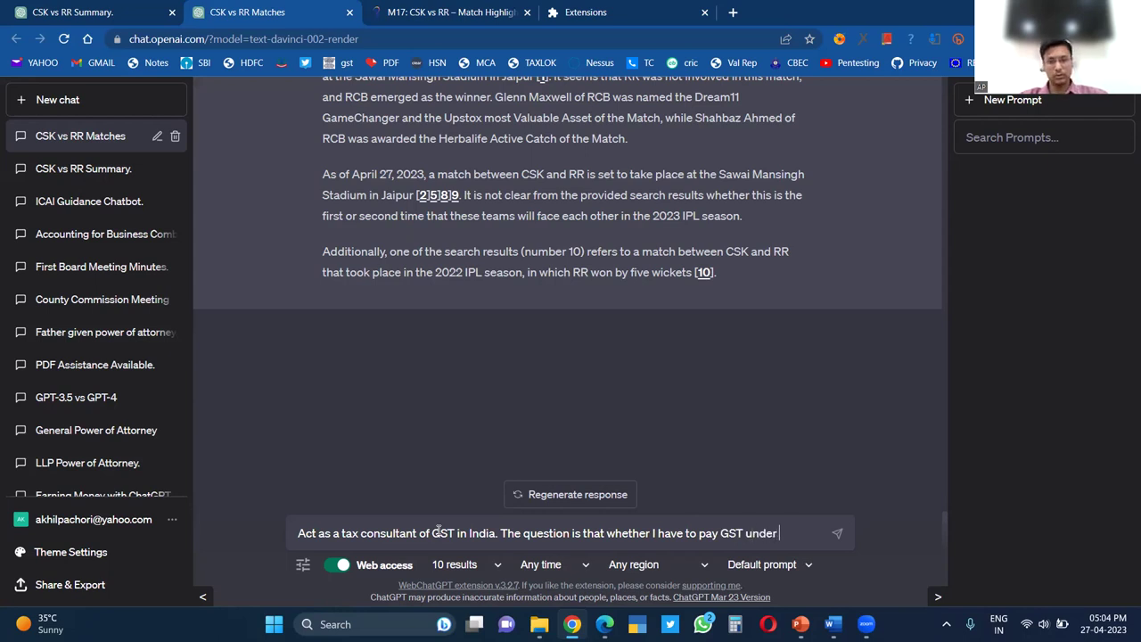
{"action": "type", "text": " RCM wh"}
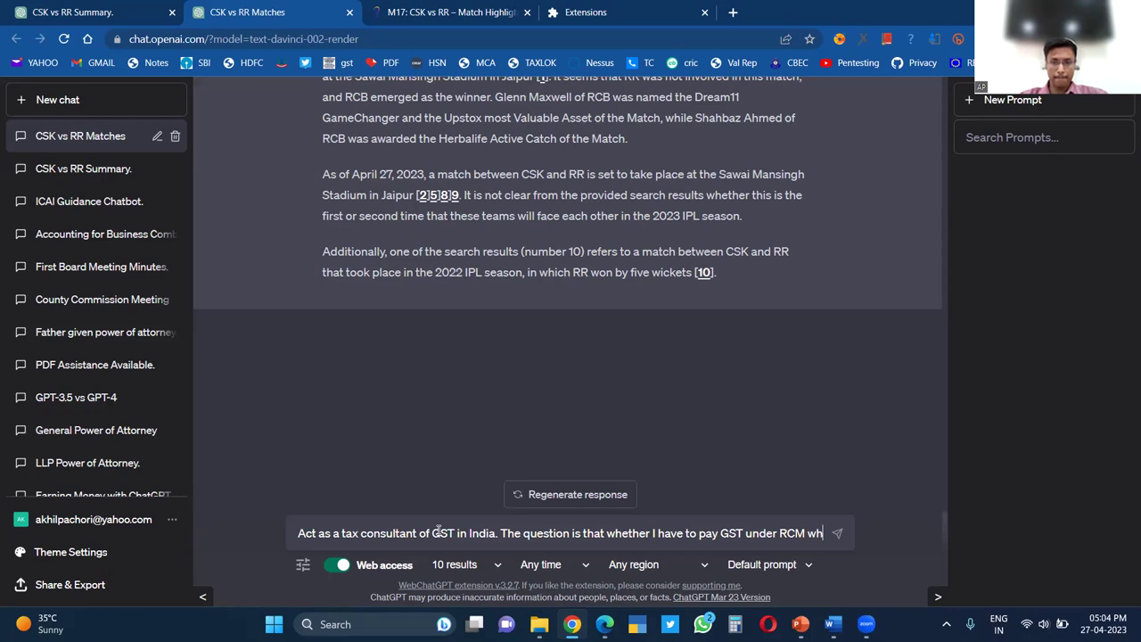
{"action": "type", "text": "ene the "}
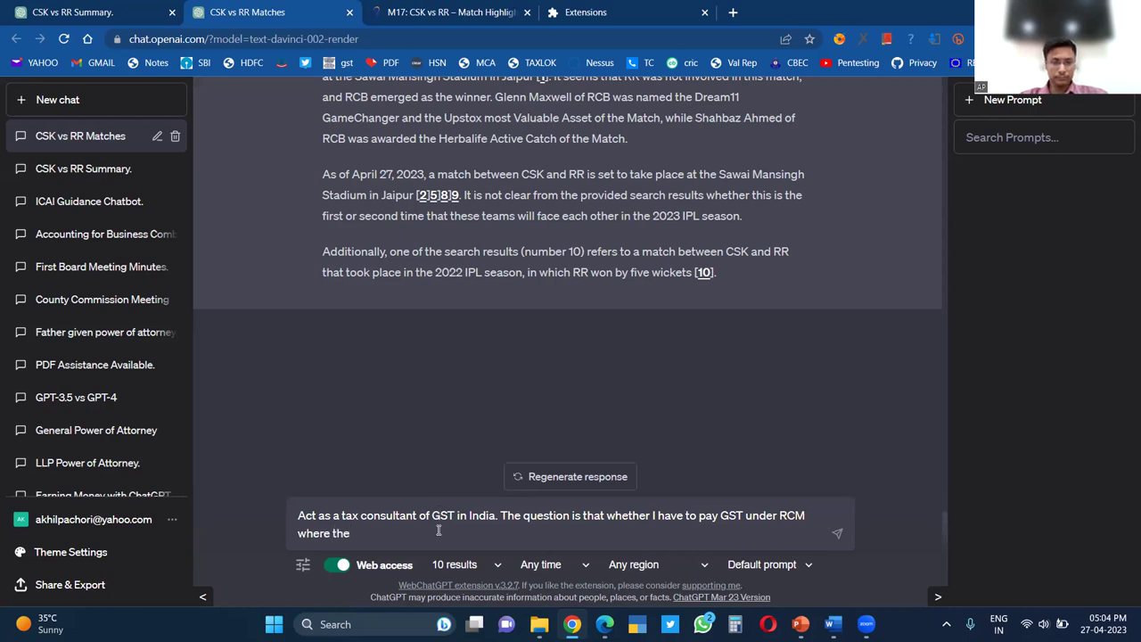
{"action": "type", "text": "lia"}
{"action": "type", "text": "bility of "}
{"action": "type", "text": " has been dis"}
{"action": "type", "text": "charged"}
{"action": "type", "text": " und"}
{"action": "type", "text": "er For"}
{"action": "type", "text": "wrad"}
{"action": "key", "text": "BackSpace"}
{"action": "key", "text": "BackSpace"}
{"action": "key", "text": "BackSpace"}
{"action": "type", "text": "ard Charge Me"}
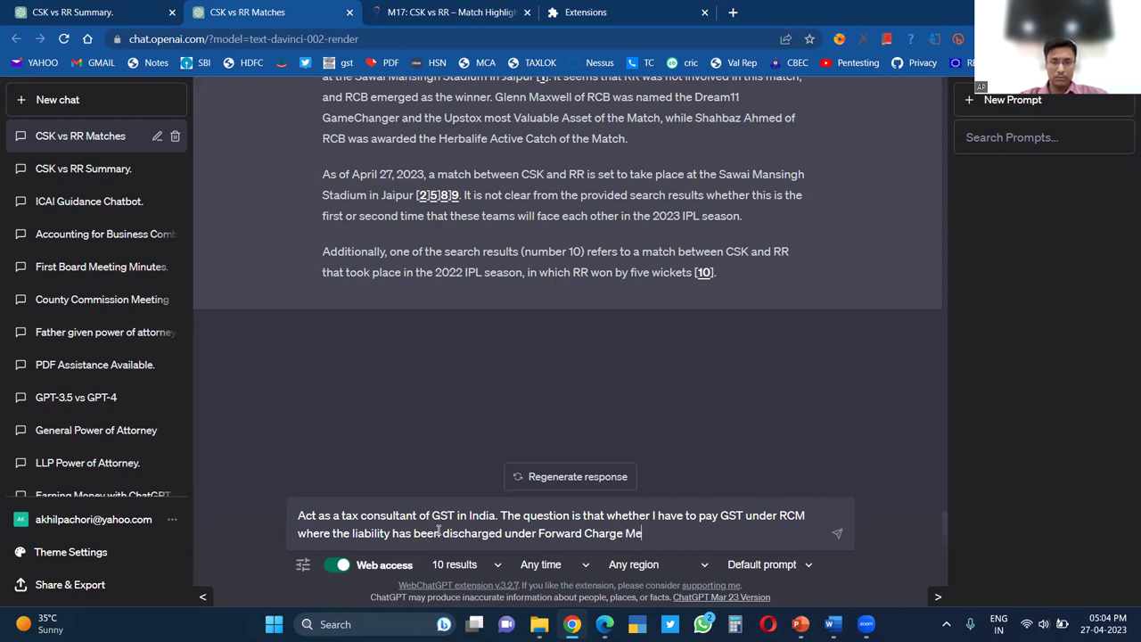
{"action": "type", "text": "chanism"}
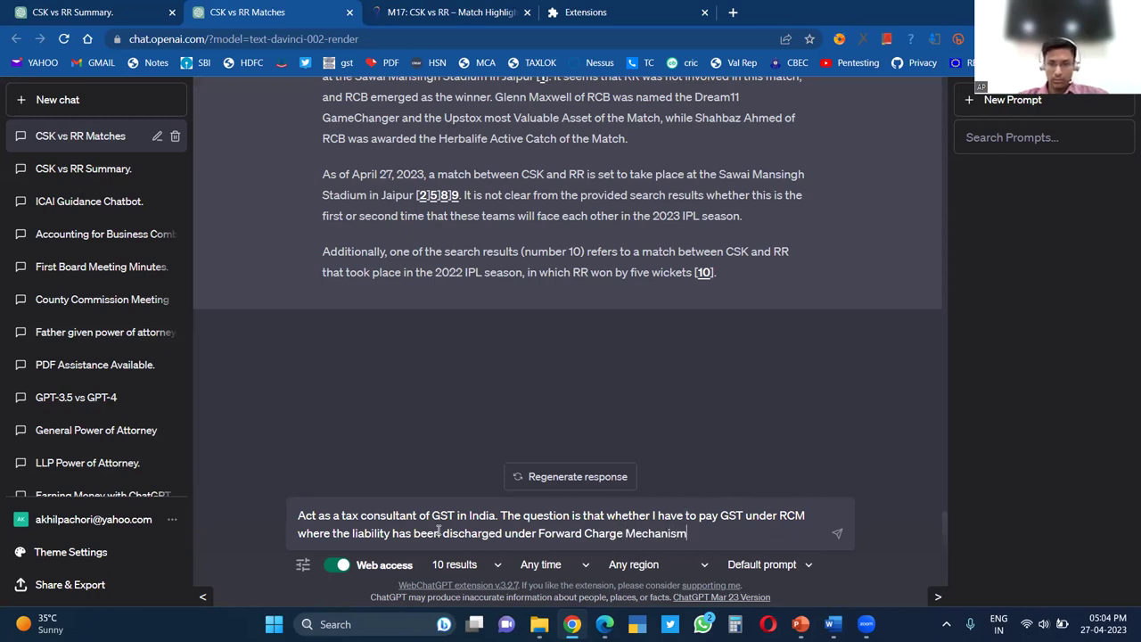
Send the GST RCM question and read the web-cited reply
{"action": "key", "text": "Return"}
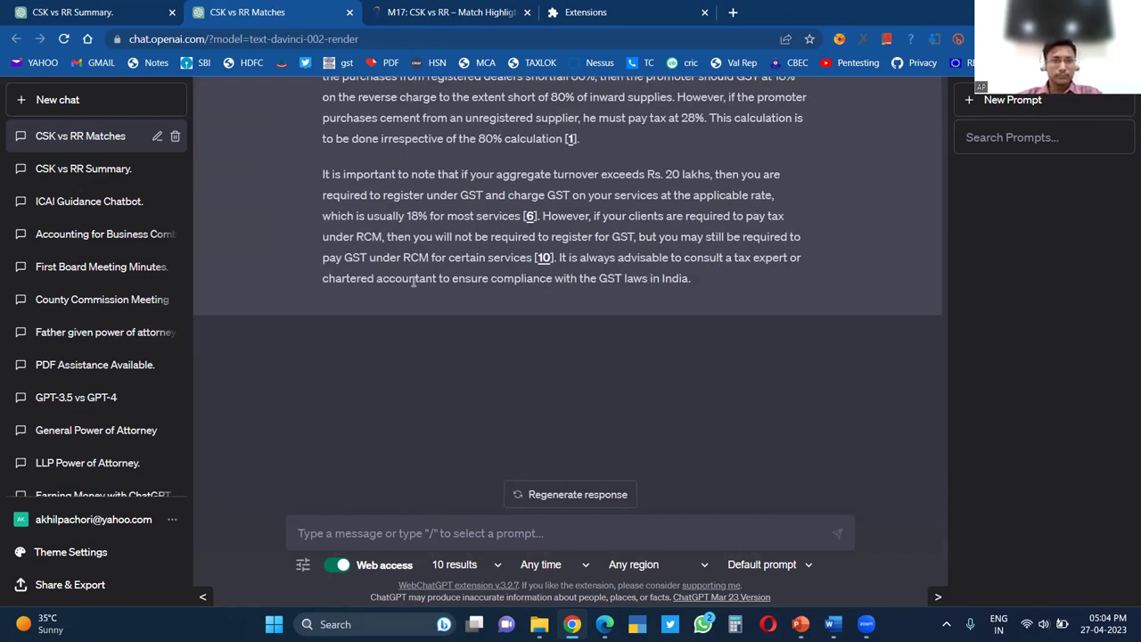
{"action": "scroll", "coordinate": [413, 282], "scroll_direction": "up", "scroll_amount": 4}
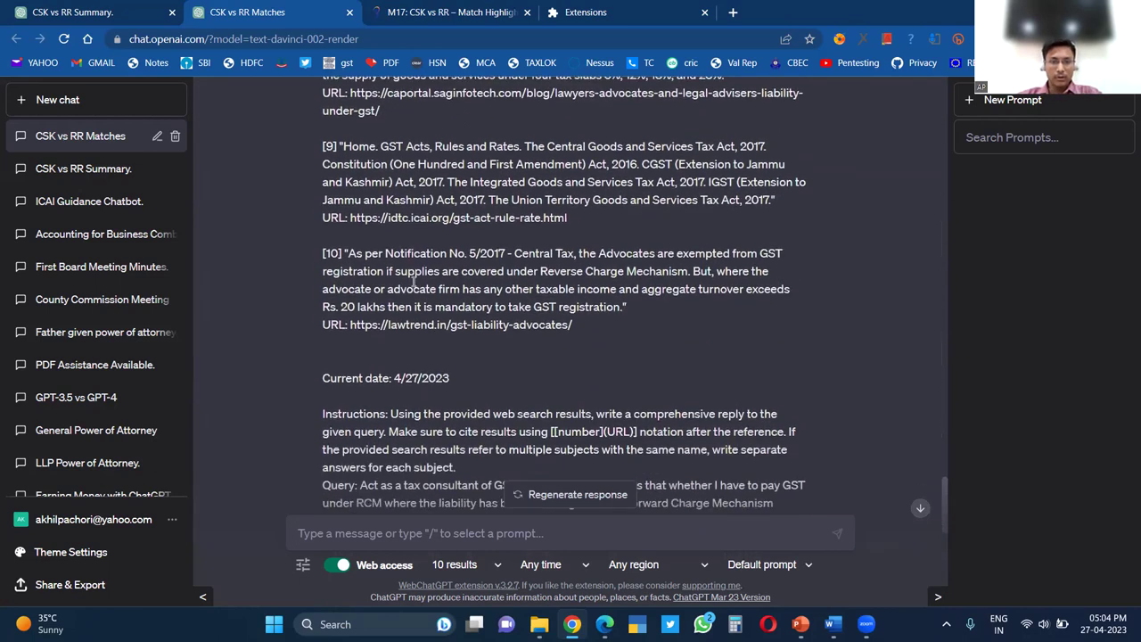
{"action": "scroll", "coordinate": [413, 282], "scroll_direction": "down", "scroll_amount": 2}
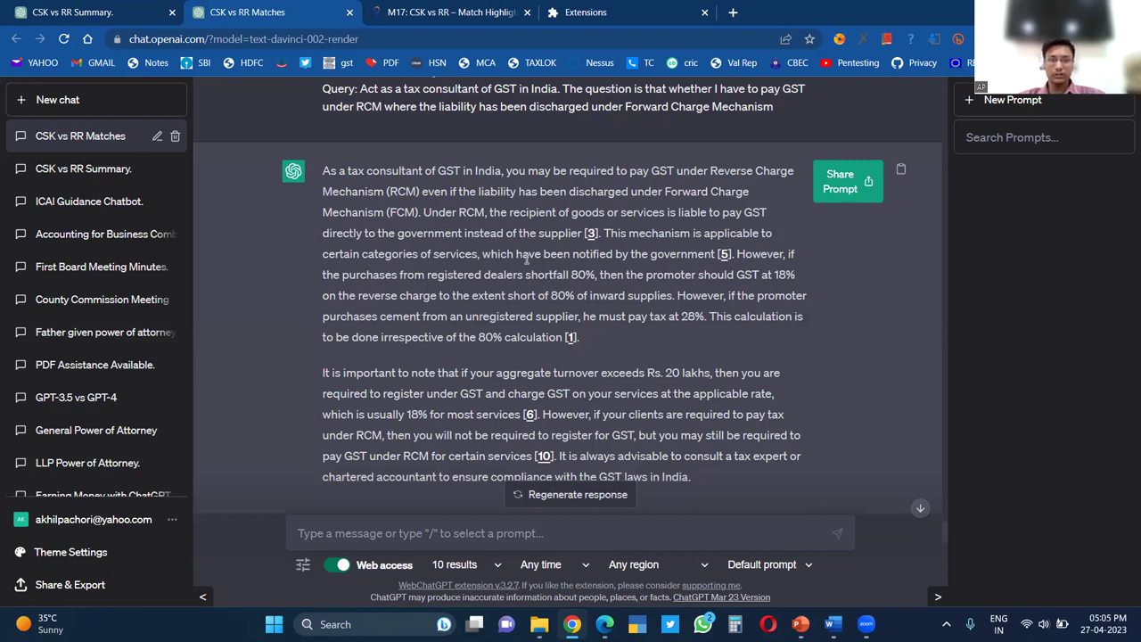
Ask ChatGPT for a detailed analysis of more than 1000 words and read its eight-step reply
{"action": "type", "text": "Provide me the d"}
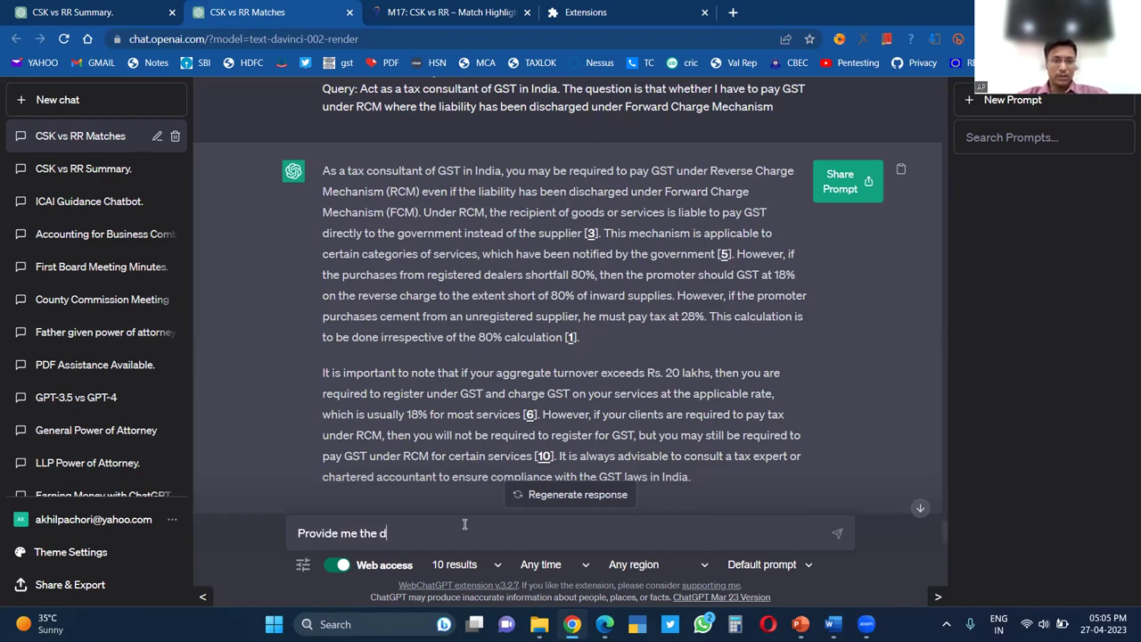
{"action": "type", "text": "etailed analysis"}
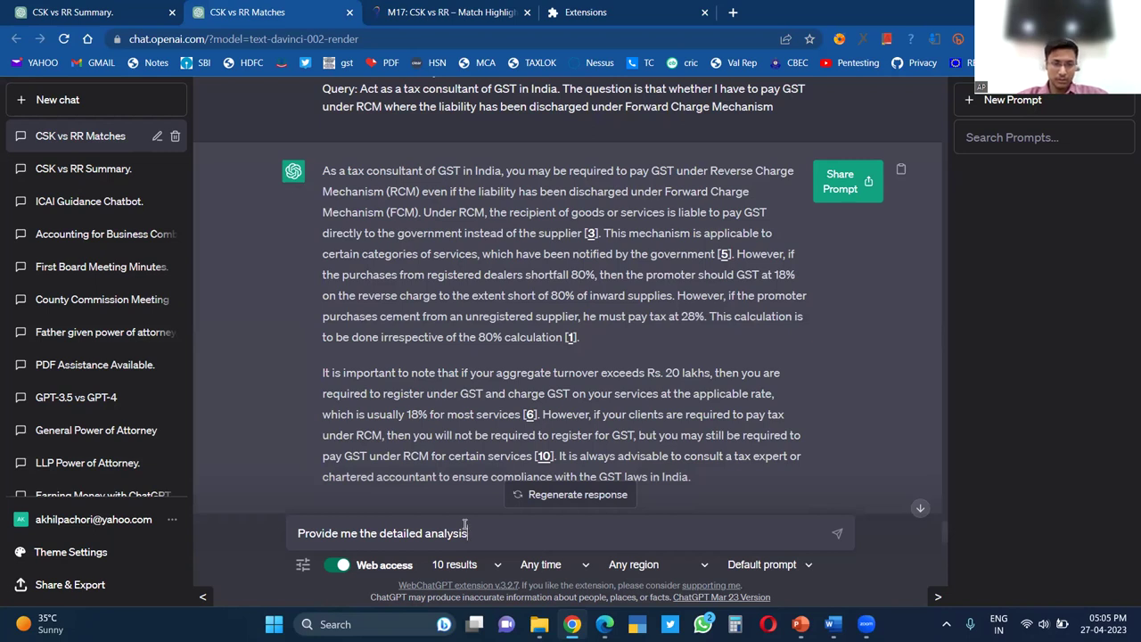
{"action": "type", "text": " with more than"}
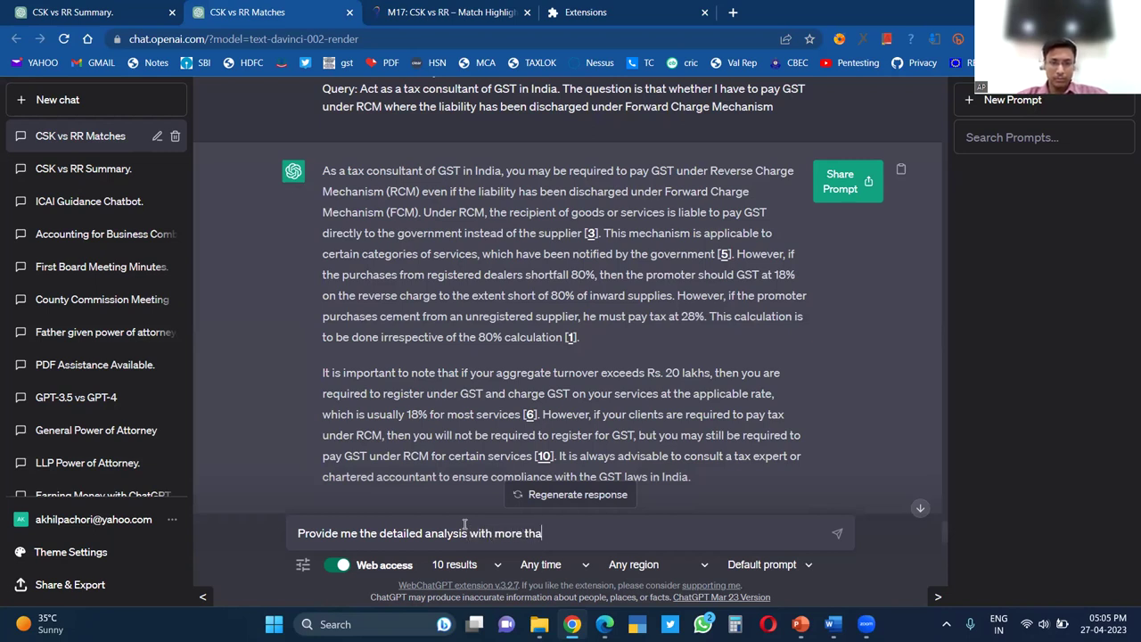
{"action": "type", "text": " 1000 wo"}
{"action": "key", "text": "BackSpace"}
{"action": "key", "text": "BackSpace"}
{"action": "type", "text": "o"}
{"action": "key", "text": "BackSpace"}
{"action": "type", "text": "words"}
{"action": "key", "text": "Return"}
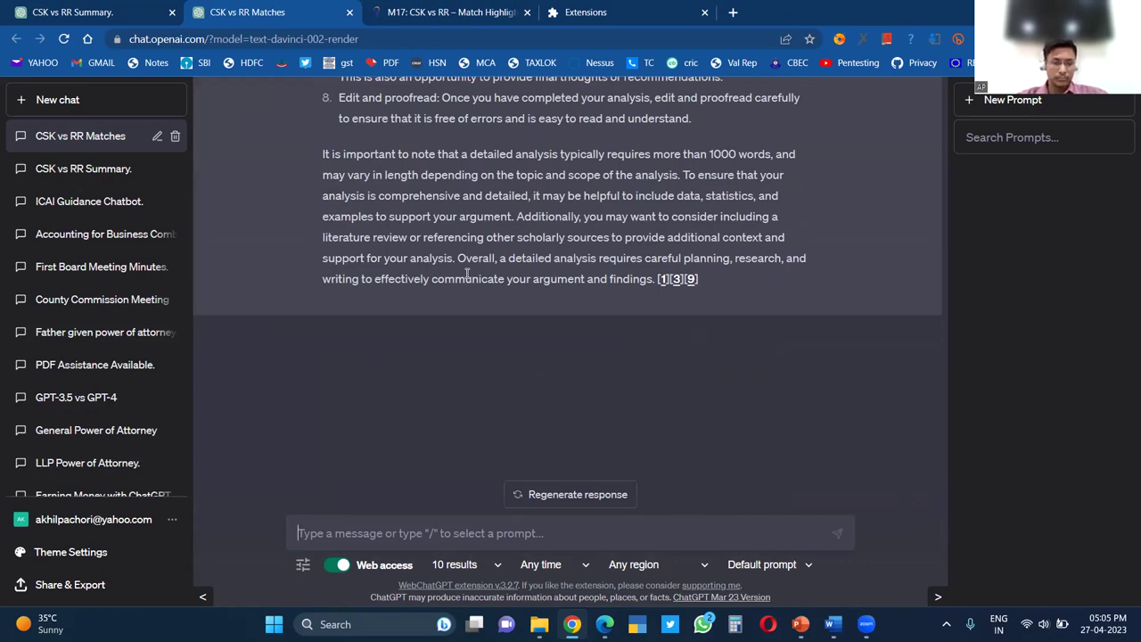
{"action": "scroll", "coordinate": [466, 274], "scroll_direction": "up", "scroll_amount": 20}
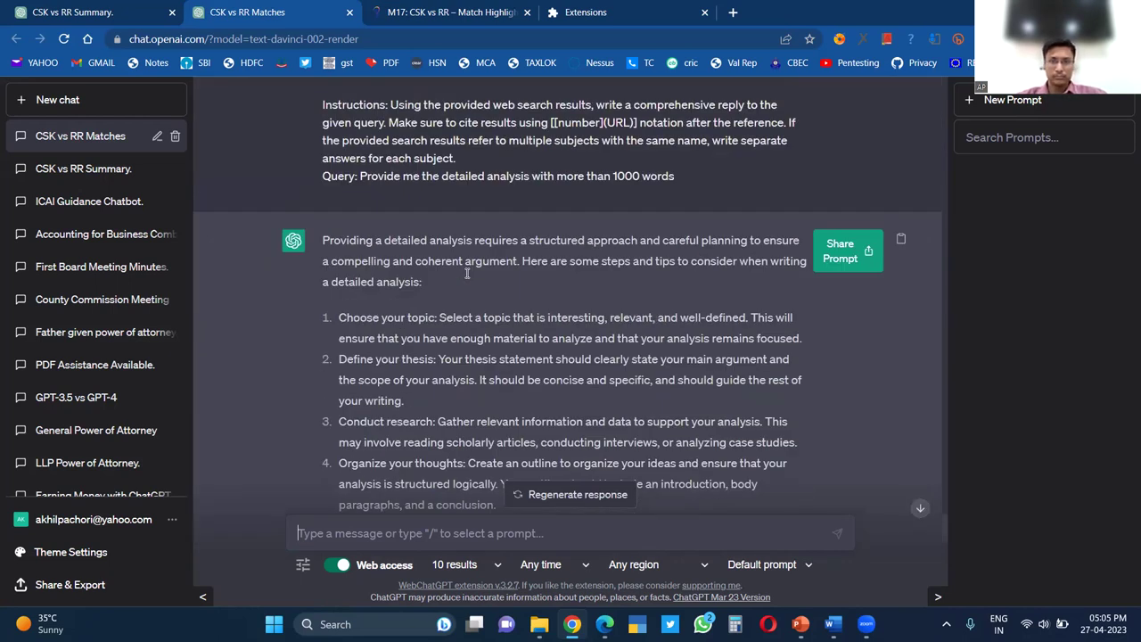
{"action": "scroll", "coordinate": [426, 258], "scroll_direction": "down", "scroll_amount": 4}
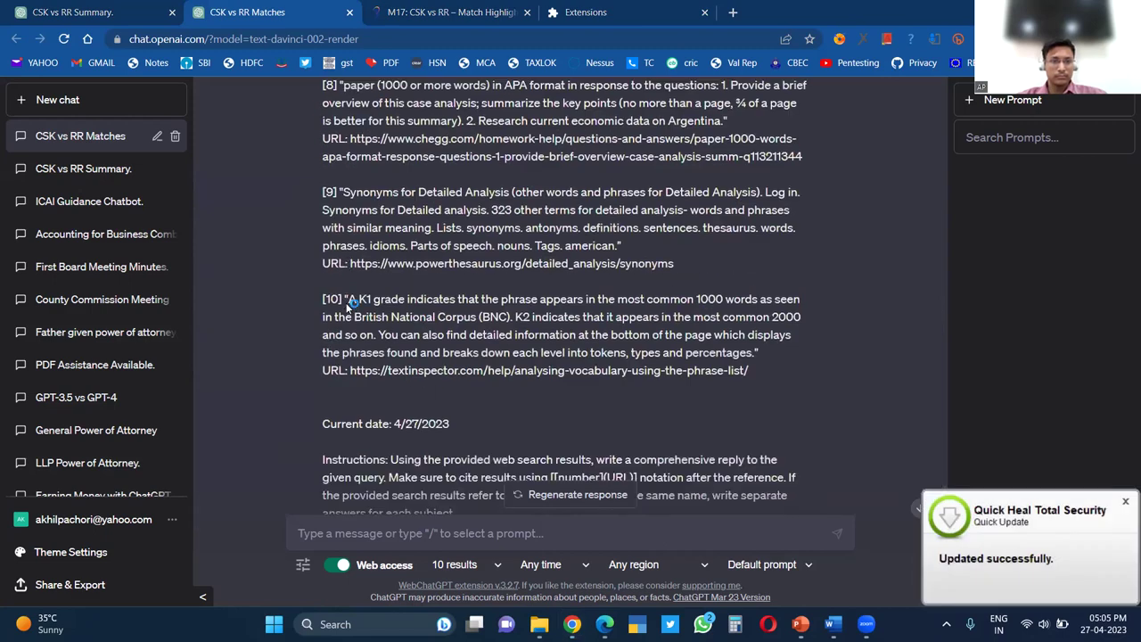
{"action": "scroll", "coordinate": [357, 285], "scroll_direction": "down", "scroll_amount": 4}
{"action": "scroll", "coordinate": [374, 260], "scroll_direction": "up", "scroll_amount": 7}
{"action": "scroll", "coordinate": [375, 268], "scroll_direction": "down", "scroll_amount": 4}
Reuse the previous query to ask about Reverse Charge liability when GST was paid under Forward Charge
{"action": "left_click_drag", "start_coordinate": [359, 374], "coordinate": [691, 376]}
{"action": "key", "text": "ctrl+c"}
{"action": "left_click", "coordinate": [541, 534]}
{"action": "key", "text": "ctrl+v"}
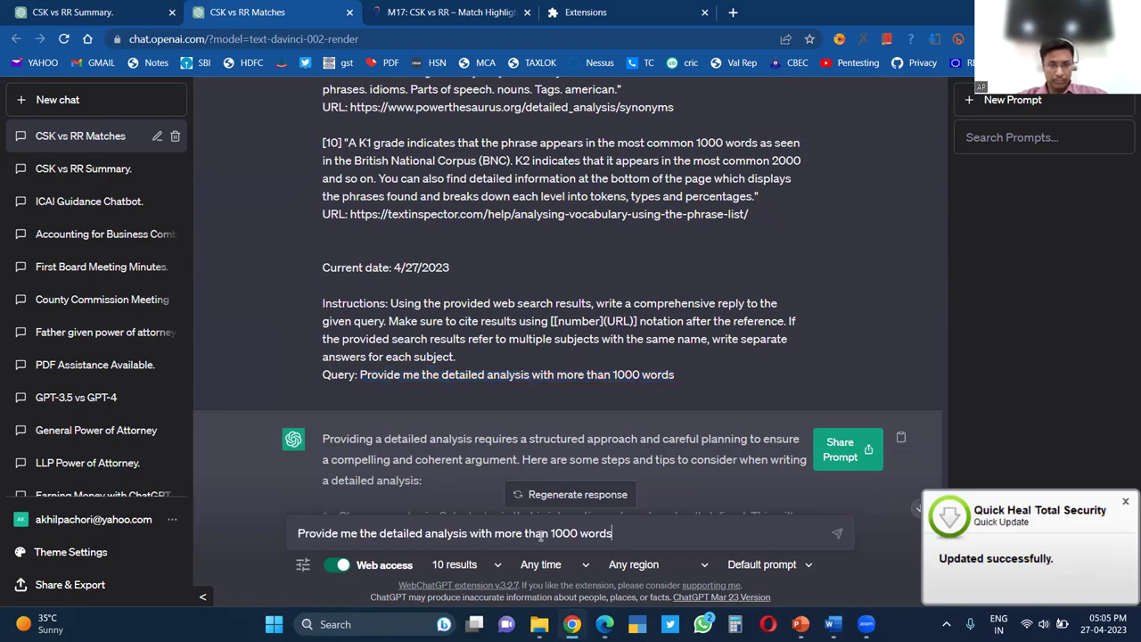
{"action": "type", "text": "on the "}
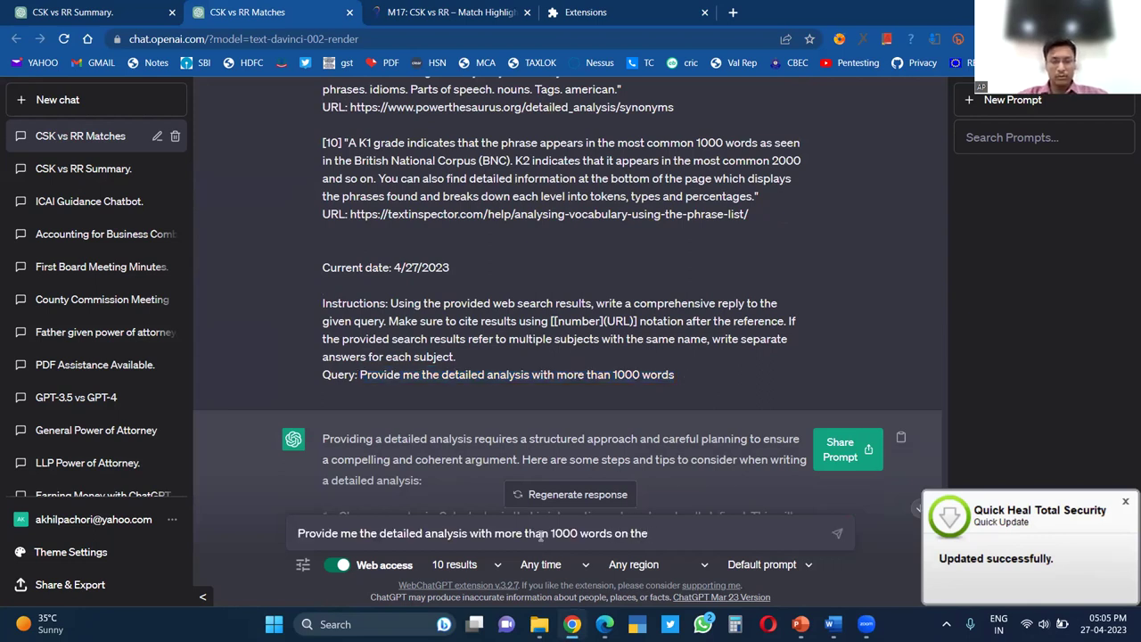
{"action": "type", "text": "liability"}
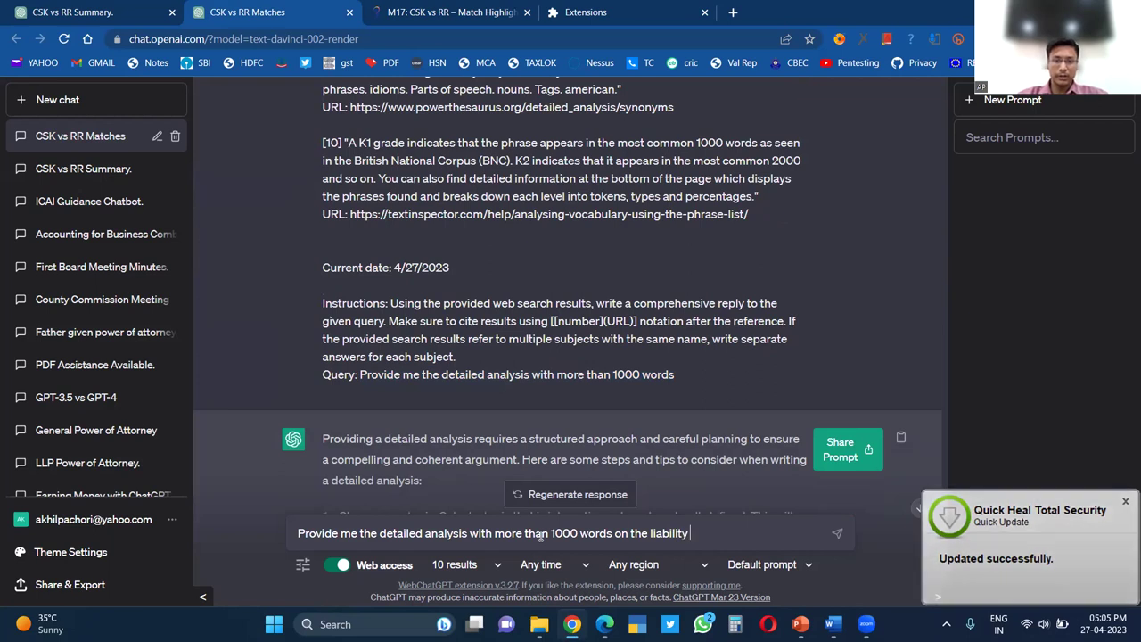
{"action": "type", "text": " that may arise"}
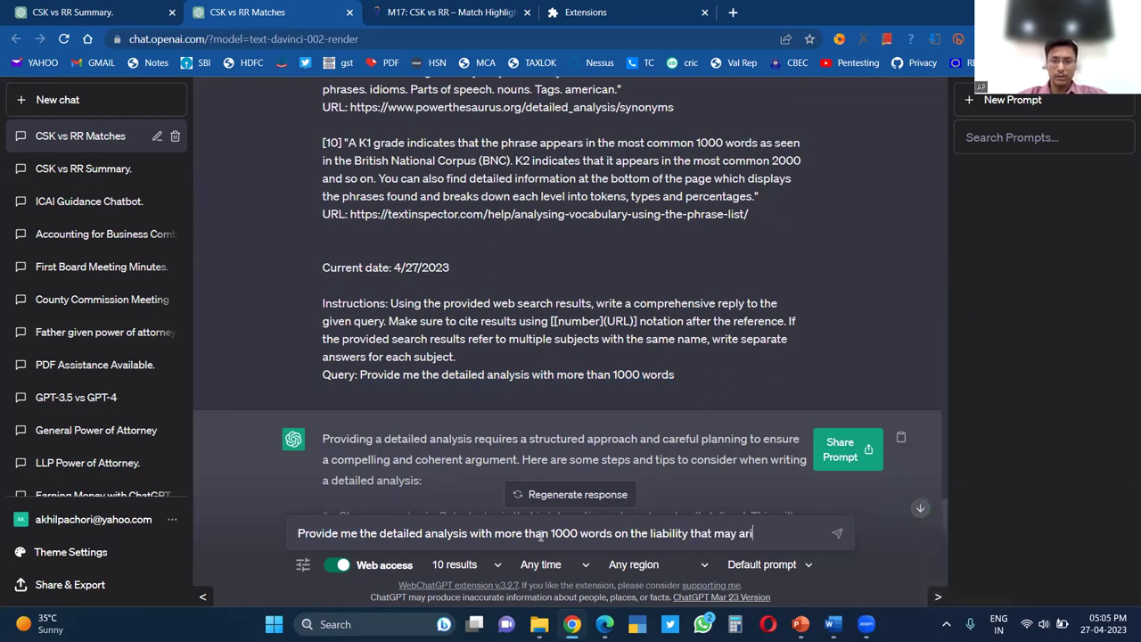
{"action": "key", "text": "BackSpace"}
{"action": "key", "text": "BackSpace"}
{"action": "key", "text": "BackSpace"}
{"action": "key", "text": "BackSpace"}
{"action": "key", "text": "BackSpace"}
{"action": "key", "text": "BackSpace"}
{"action": "key", "text": "BackSpace"}
{"action": "key", "text": "BackSpace"}
{"action": "key", "text": "BackSpace"}
{"action": "key", "text": "BackSpace"}
{"action": "key", "text": "BackSpace"}
{"action": "key", "text": "BackSpace"}
{"action": "key", "text": "BackSpace"}
{"action": "key", "text": "BackSpace"}
{"action": "key", "text": "BackSpace"}
{"action": "type", "text": "of Reverse c Charge "}
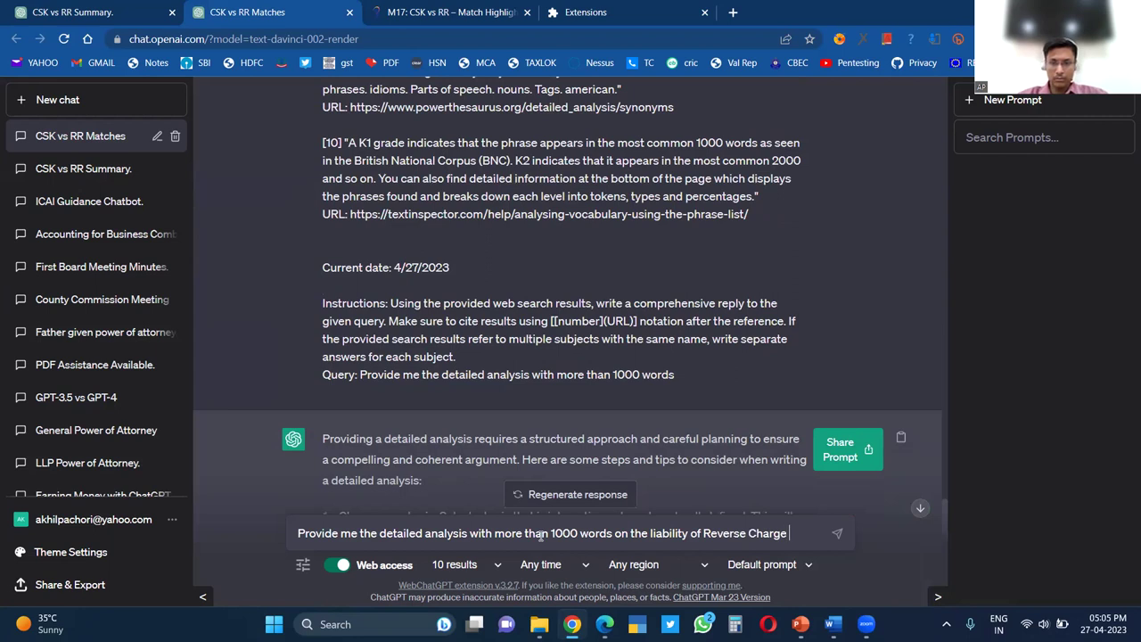
{"action": "type", "text": "Mechani"}
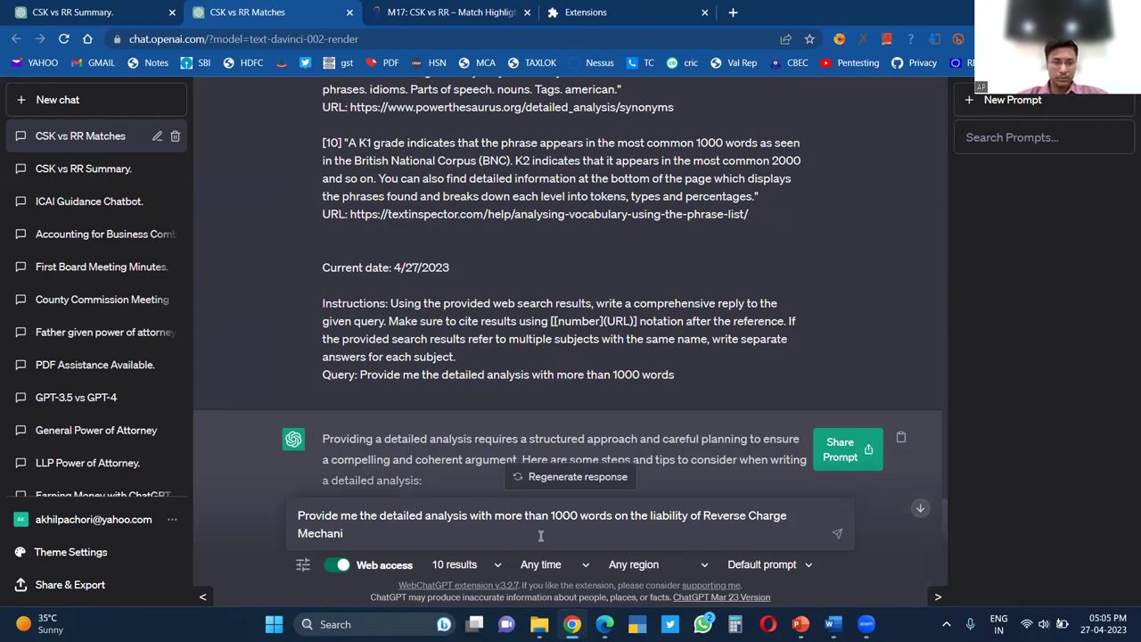
{"action": "type", "text": "sm if the same is "}
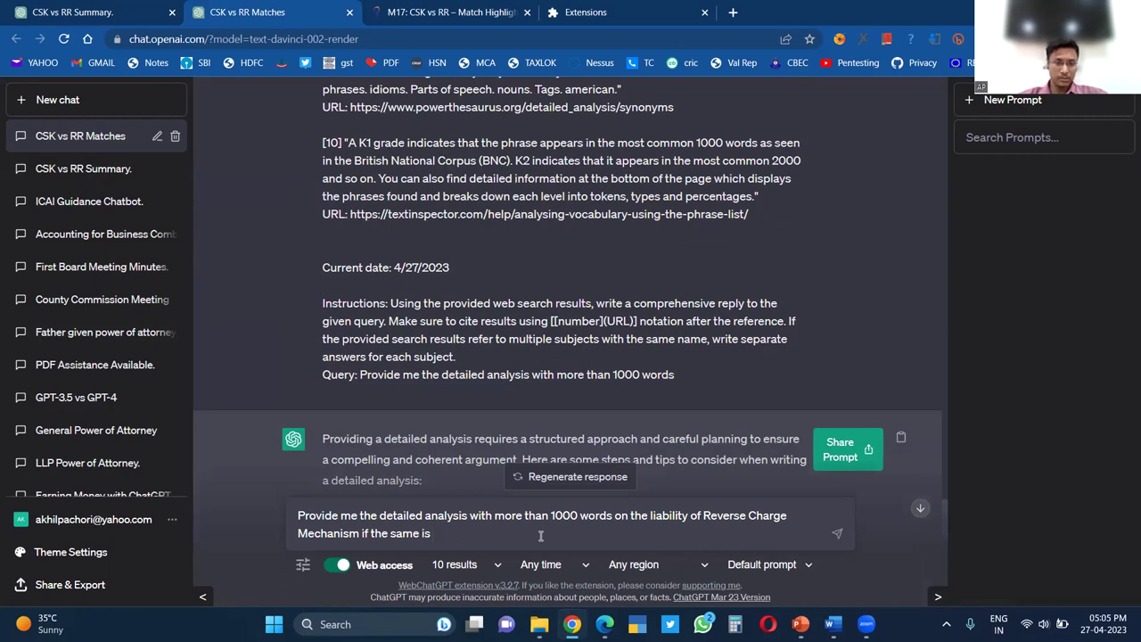
{"action": "type", "text": "paid in"}
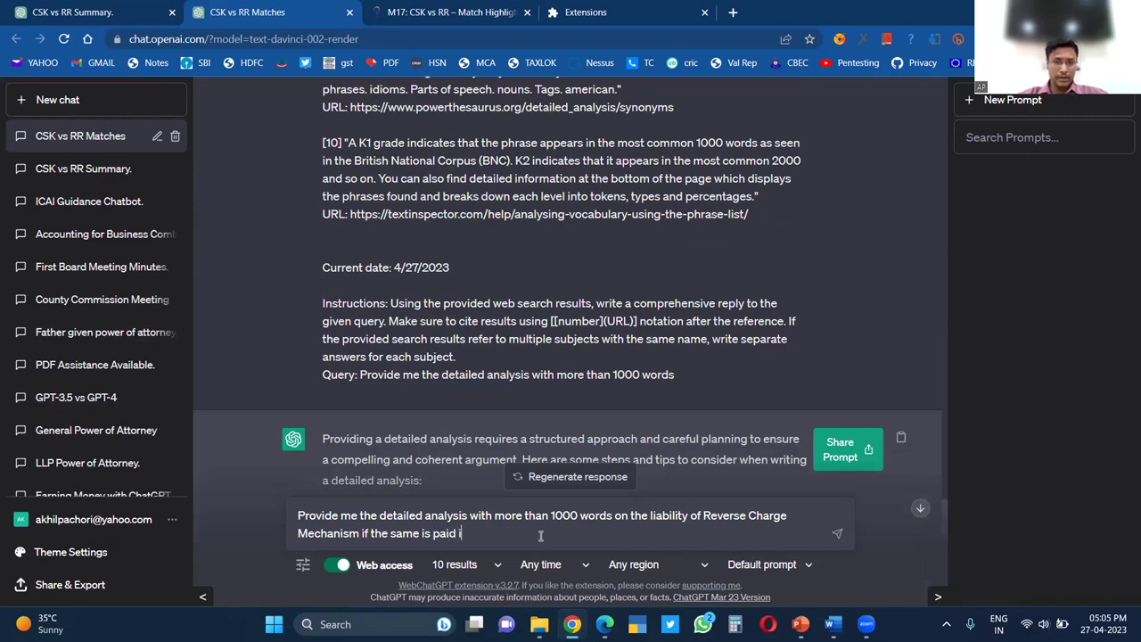
{"action": "key", "text": "BackSpace"}
{"action": "key", "text": "BackSpace"}
{"action": "type", "text": "jn"}
{"action": "key", "text": "BackSpace"}
{"action": "key", "text": "BackSpace"}
{"action": "type", "text": "under Forward Charge"}
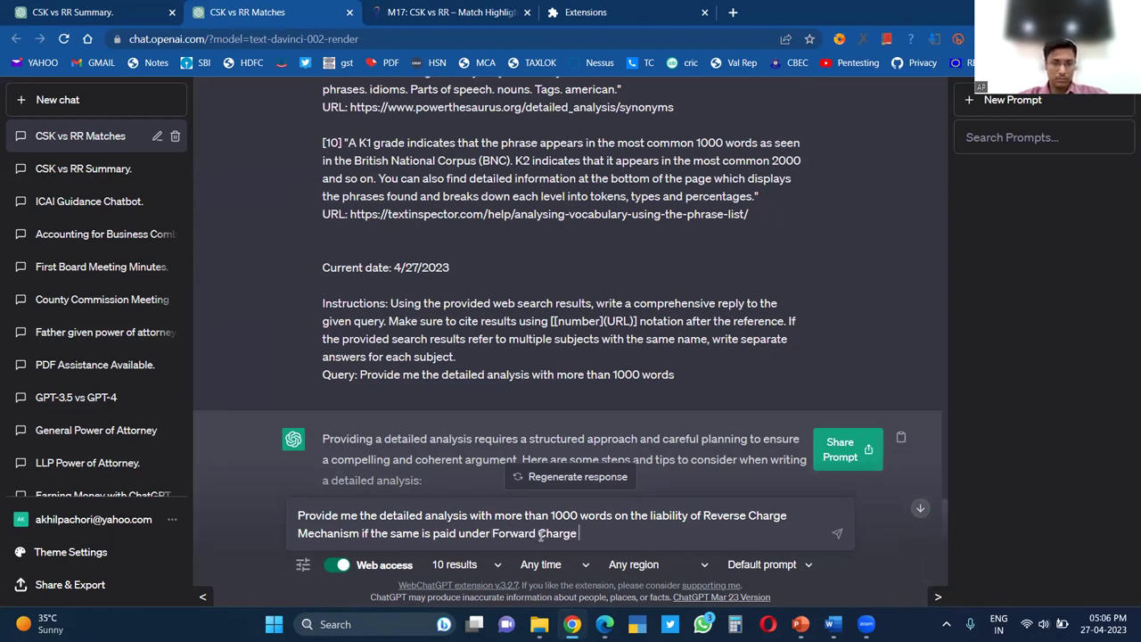
{"action": "type", "text": " Mechanism"}
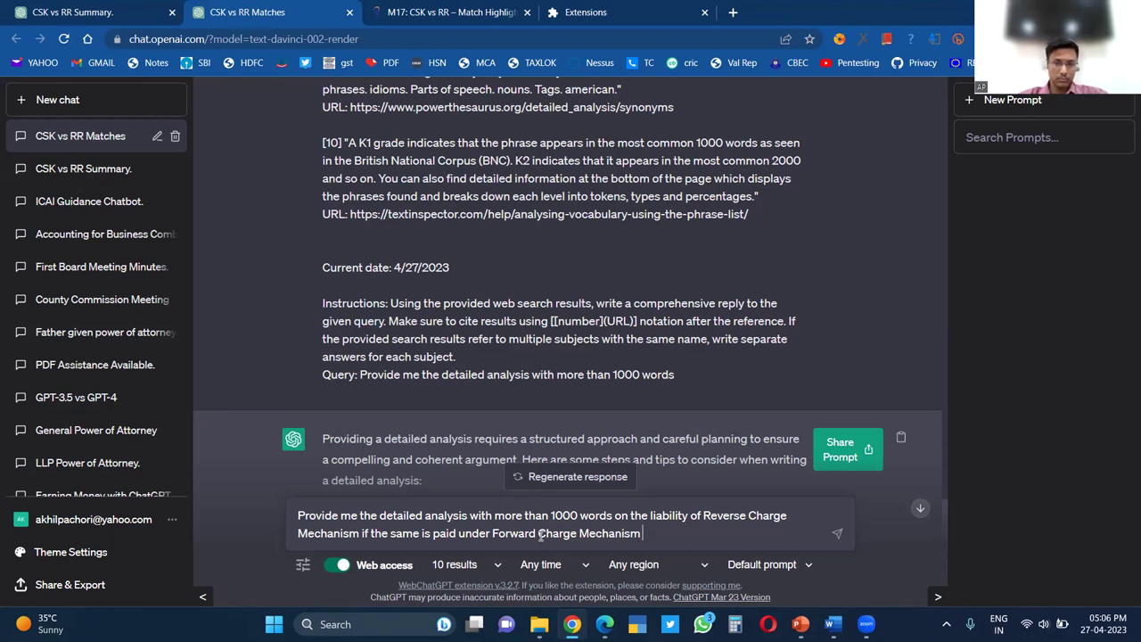
{"action": "type", "text": " in GST in India"}
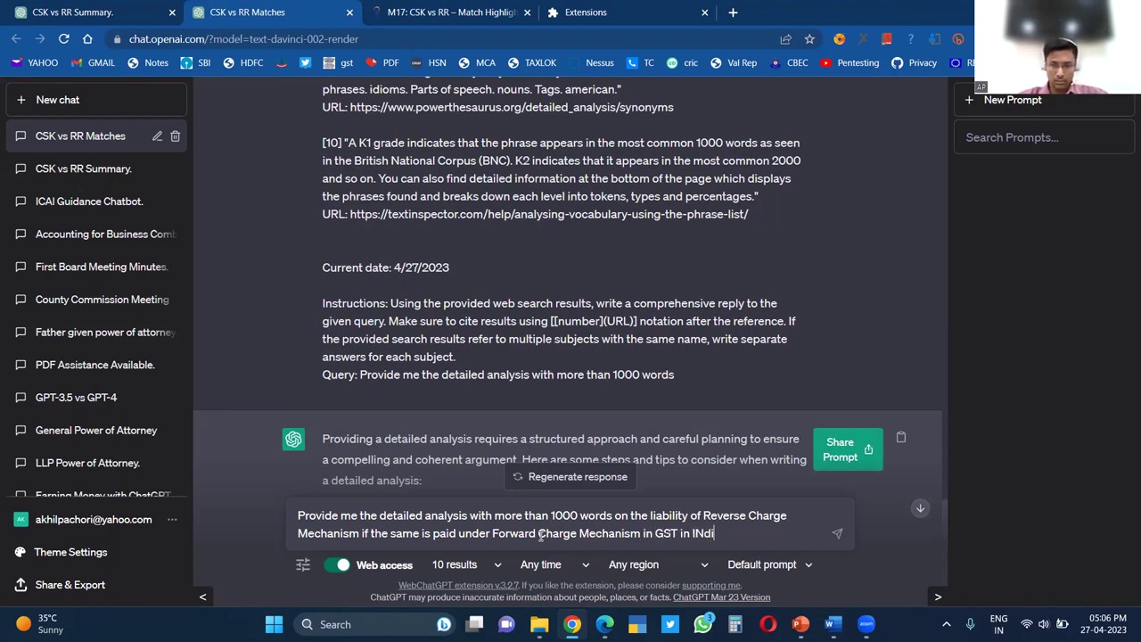
{"action": "key", "text": "Return"}
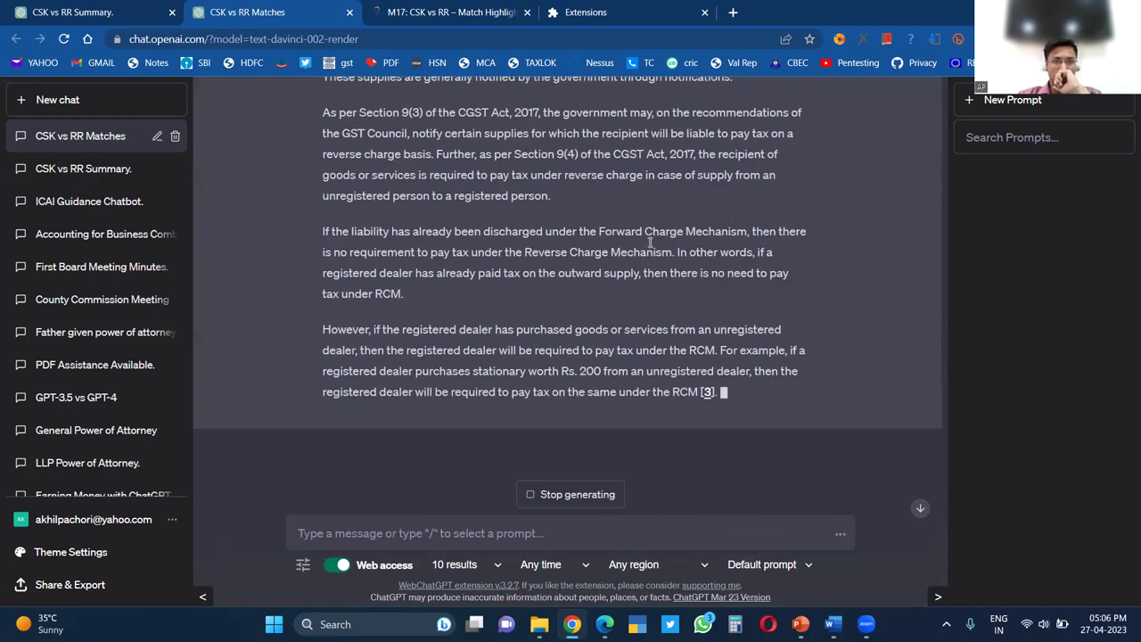
Read the finished GST reply, highlighting the sentence that no Reverse Charge tax is due
{"action": "scroll", "coordinate": [649, 242], "scroll_direction": "up", "scroll_amount": 2}
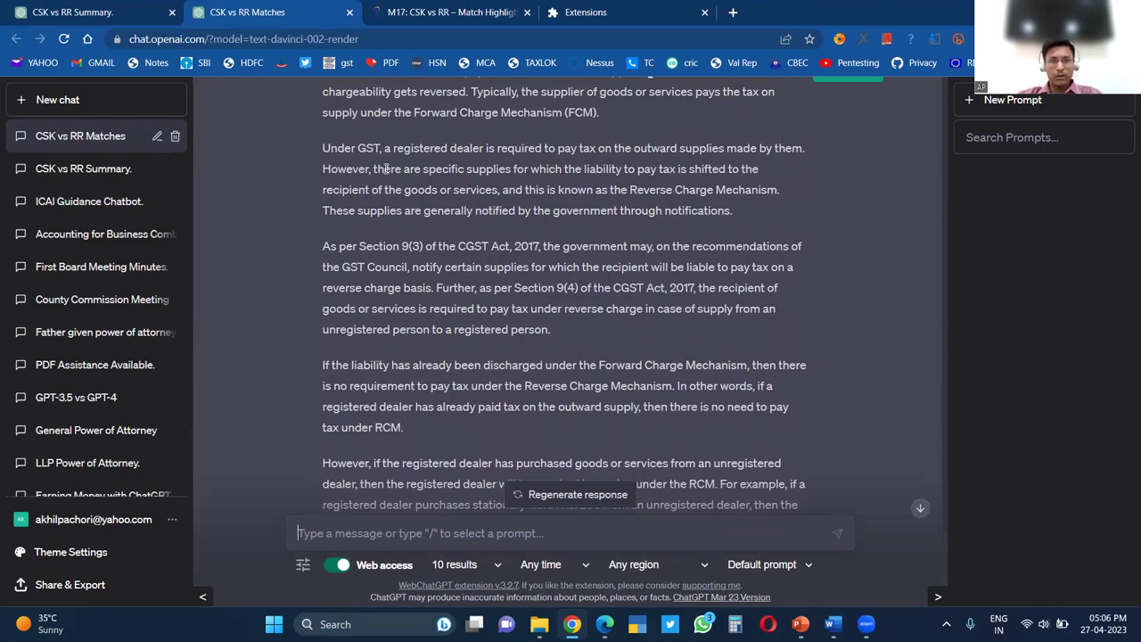
{"action": "scroll", "coordinate": [387, 168], "scroll_direction": "up", "scroll_amount": 1}
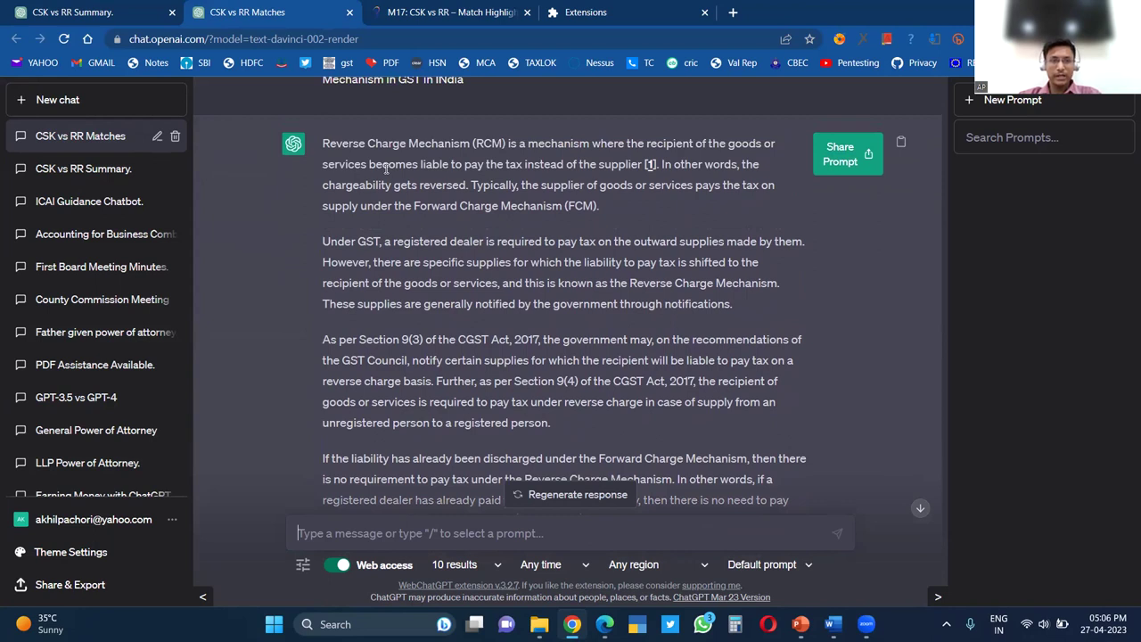
{"action": "scroll", "coordinate": [404, 217], "scroll_direction": "down", "scroll_amount": 5}
{"action": "scroll", "coordinate": [404, 222], "scroll_direction": "down", "scroll_amount": 3}
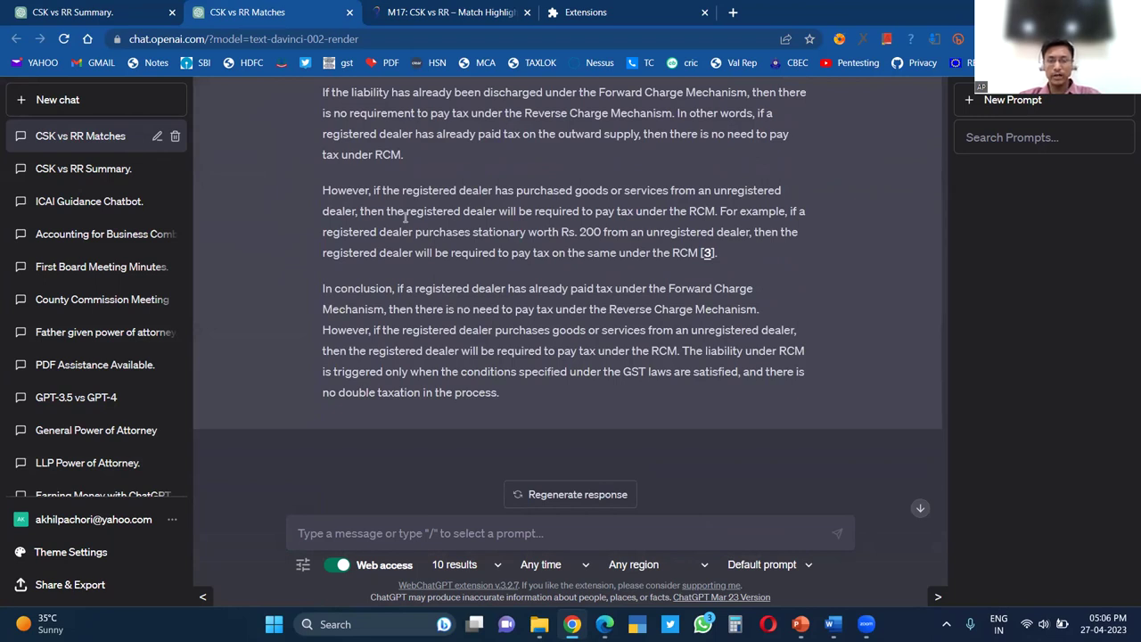
{"action": "scroll", "coordinate": [406, 217], "scroll_direction": "up", "scroll_amount": 2}
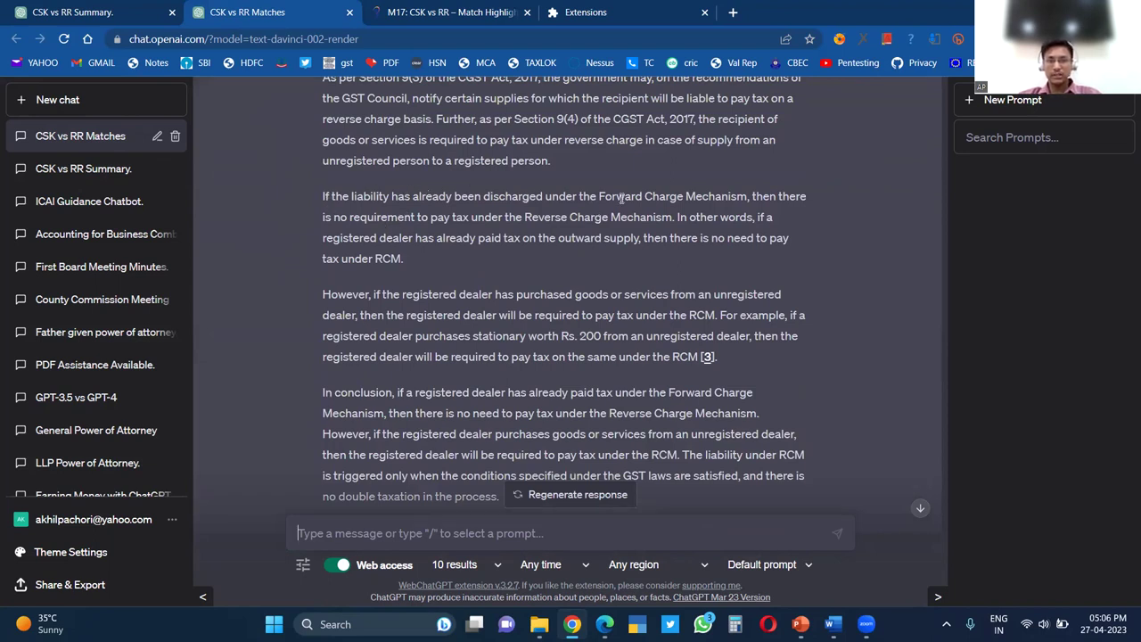
{"action": "left_click_drag", "start_coordinate": [722, 198], "coordinate": [674, 213]}
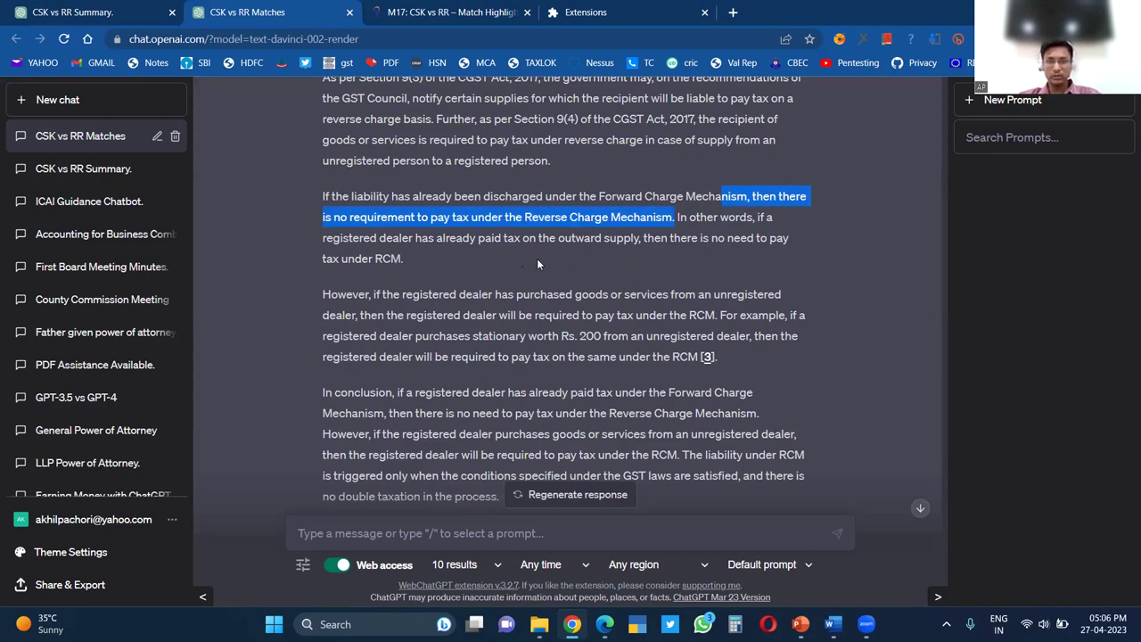
{"action": "scroll", "coordinate": [515, 259], "scroll_direction": "down", "scroll_amount": 1}
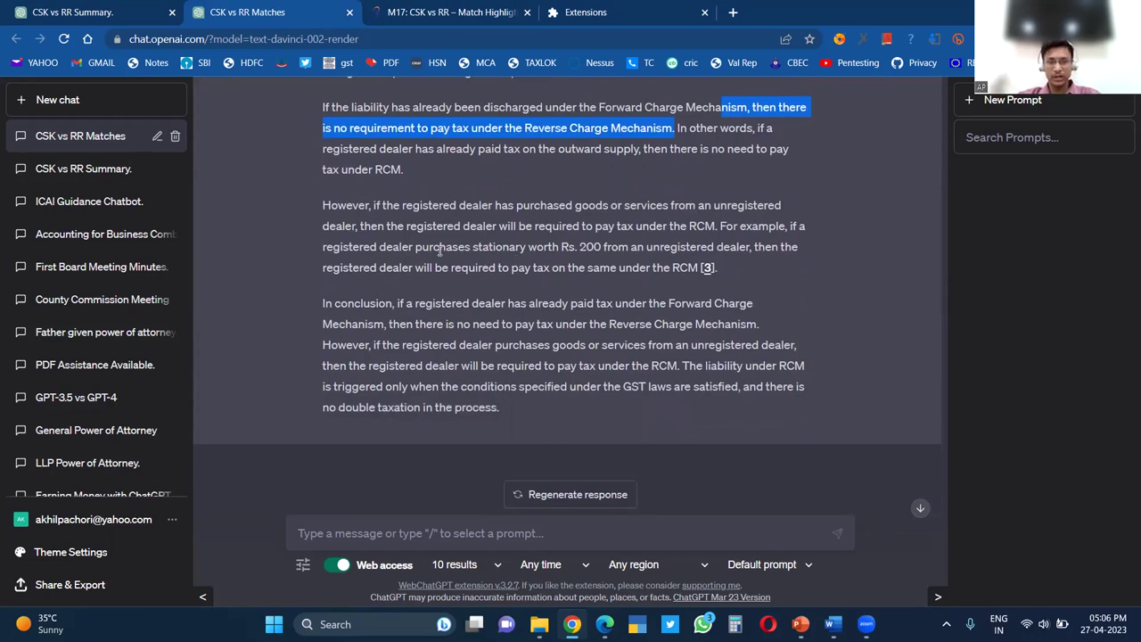
{"action": "scroll", "coordinate": [438, 252], "scroll_direction": "down", "scroll_amount": 1}
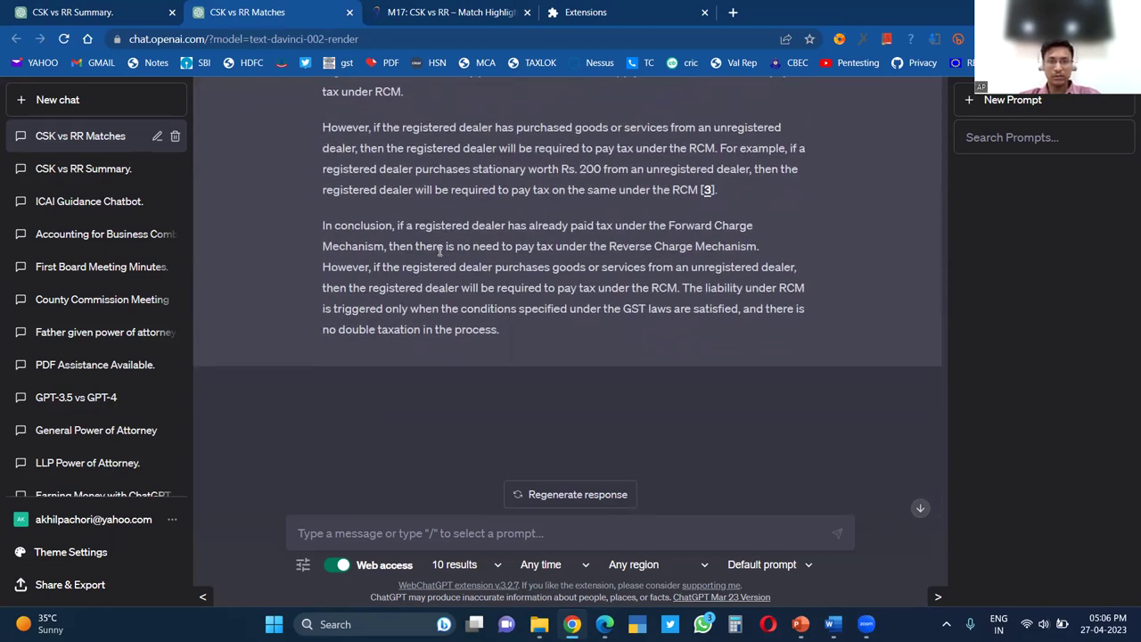
{"action": "scroll", "coordinate": [438, 251], "scroll_direction": "down", "scroll_amount": 1}
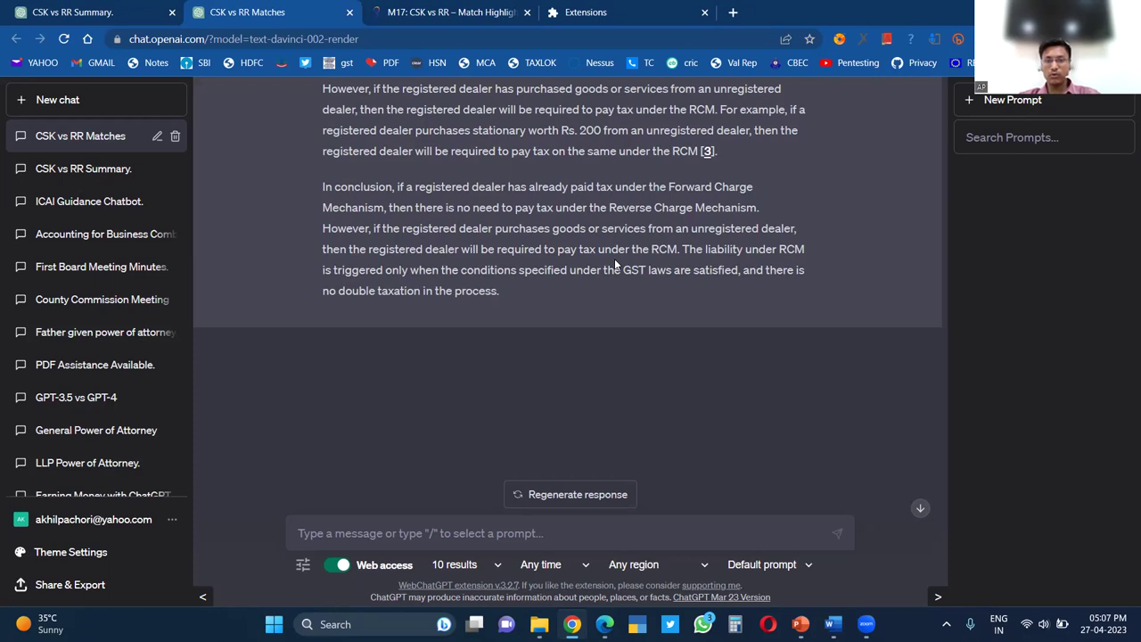
{"action": "scroll", "coordinate": [614, 264], "scroll_direction": "up", "scroll_amount": 3}
{"action": "scroll", "coordinate": [615, 261], "scroll_direction": "up", "scroll_amount": 1}
{"action": "left_click", "coordinate": [615, 260]}
{"action": "scroll", "coordinate": [615, 260], "scroll_direction": "up", "scroll_amount": 1}
{"action": "scroll", "coordinate": [615, 260], "scroll_direction": "down", "scroll_amount": 2}
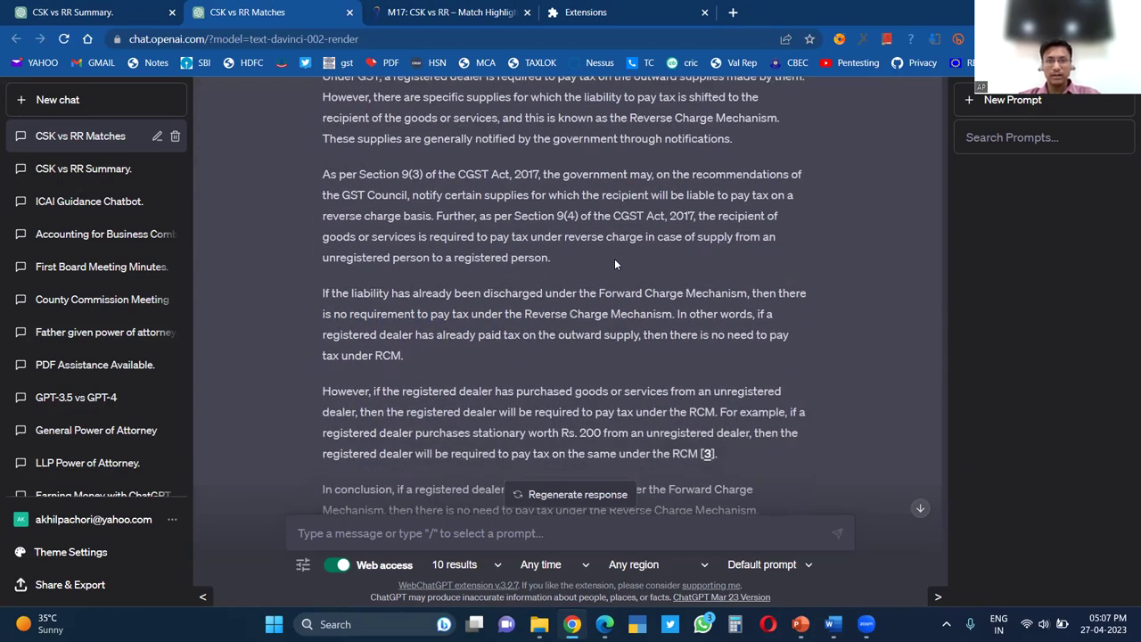
{"action": "scroll", "coordinate": [615, 261], "scroll_direction": "up", "scroll_amount": 1}
{"action": "scroll", "coordinate": [615, 259], "scroll_direction": "up", "scroll_amount": 2}
{"action": "scroll", "coordinate": [616, 261], "scroll_direction": "up", "scroll_amount": 1}
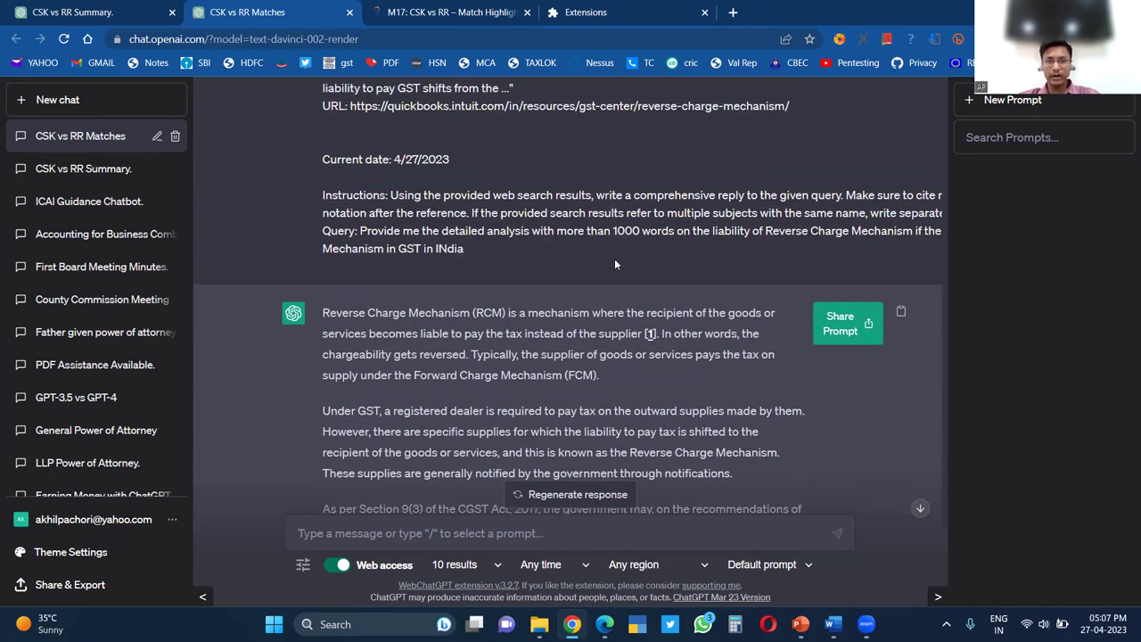
{"action": "scroll", "coordinate": [614, 258], "scroll_direction": "down", "scroll_amount": 10}
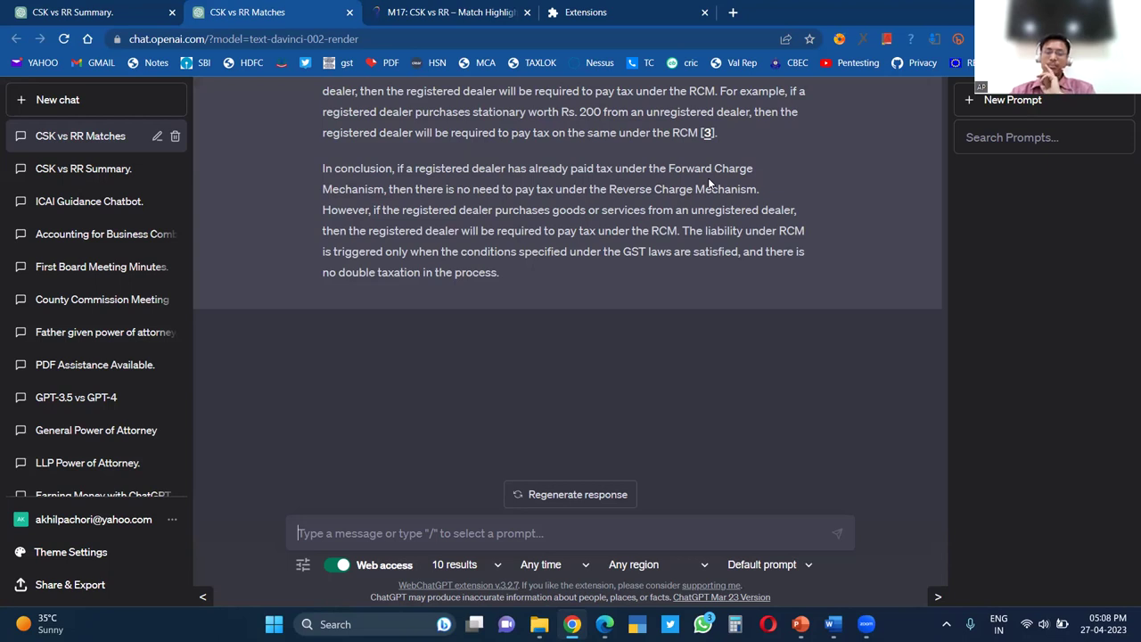
Close the Extensions and CSK vs RR Match Highlights tabs and return to the chat
{"action": "left_click", "coordinate": [705, 13]}
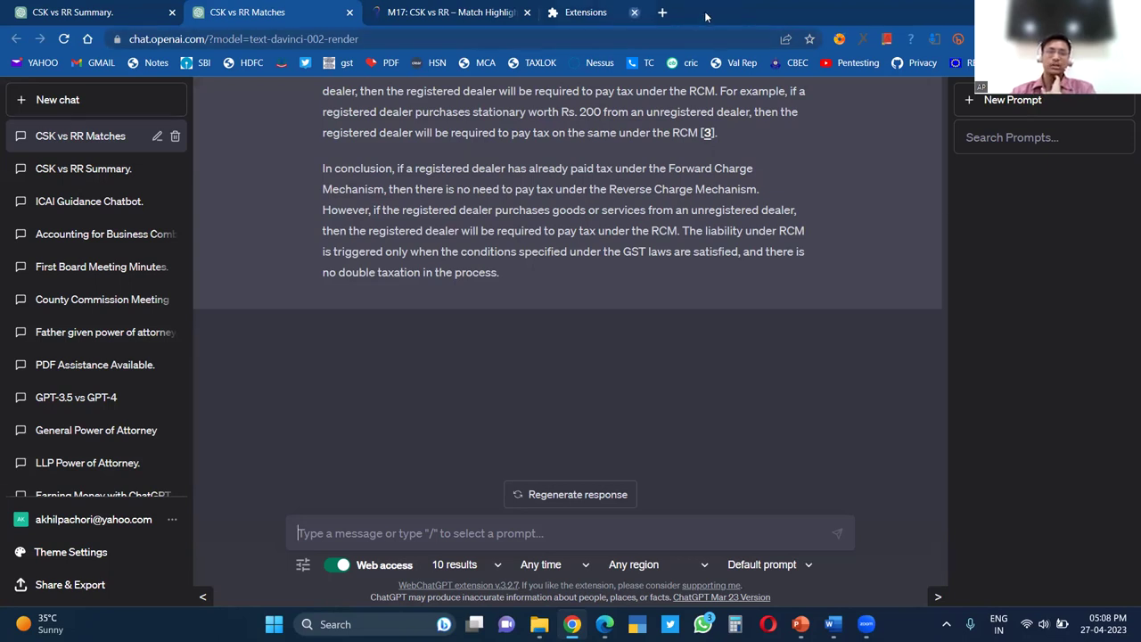
{"action": "left_click", "coordinate": [527, 12]}
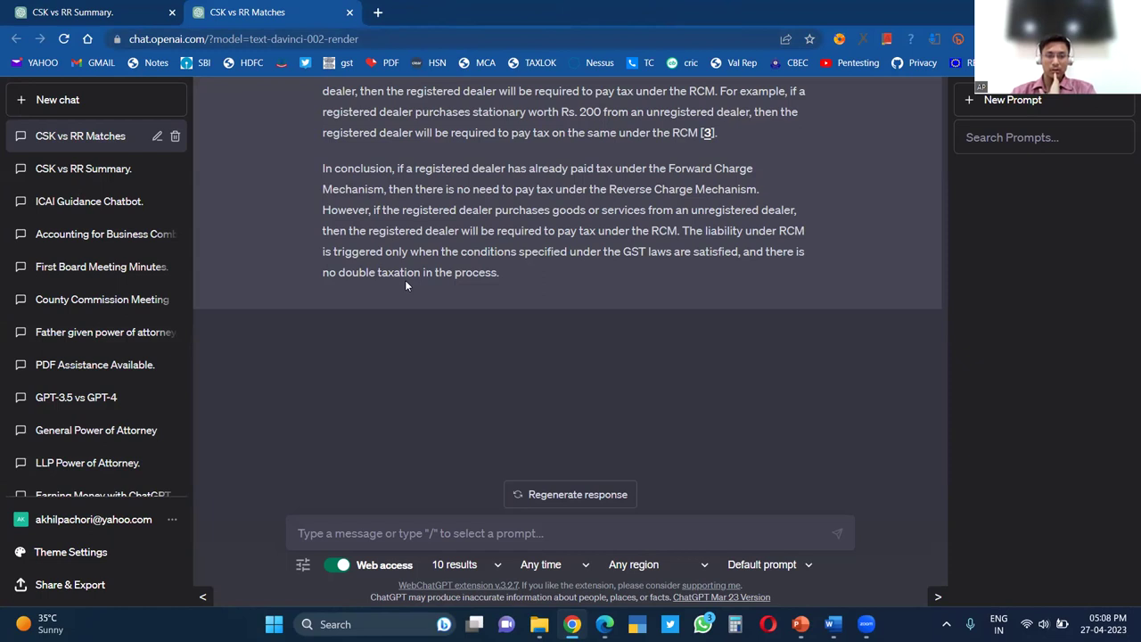
{"action": "scroll", "coordinate": [405, 280], "scroll_direction": "up", "scroll_amount": 2}
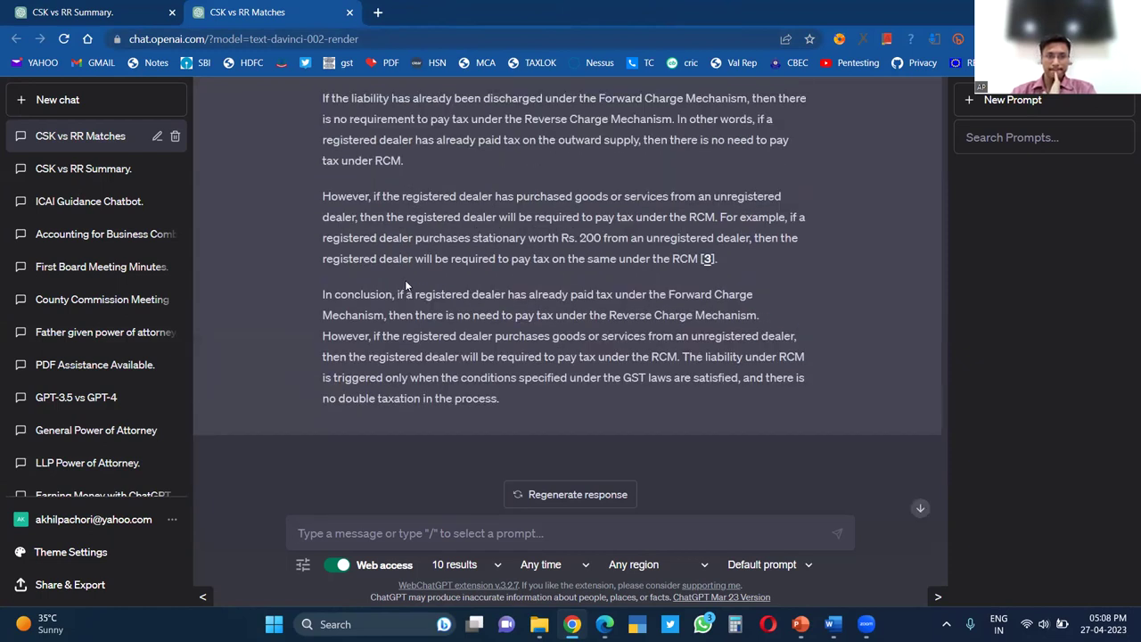
{"action": "scroll", "coordinate": [406, 283], "scroll_direction": "up", "scroll_amount": 3}
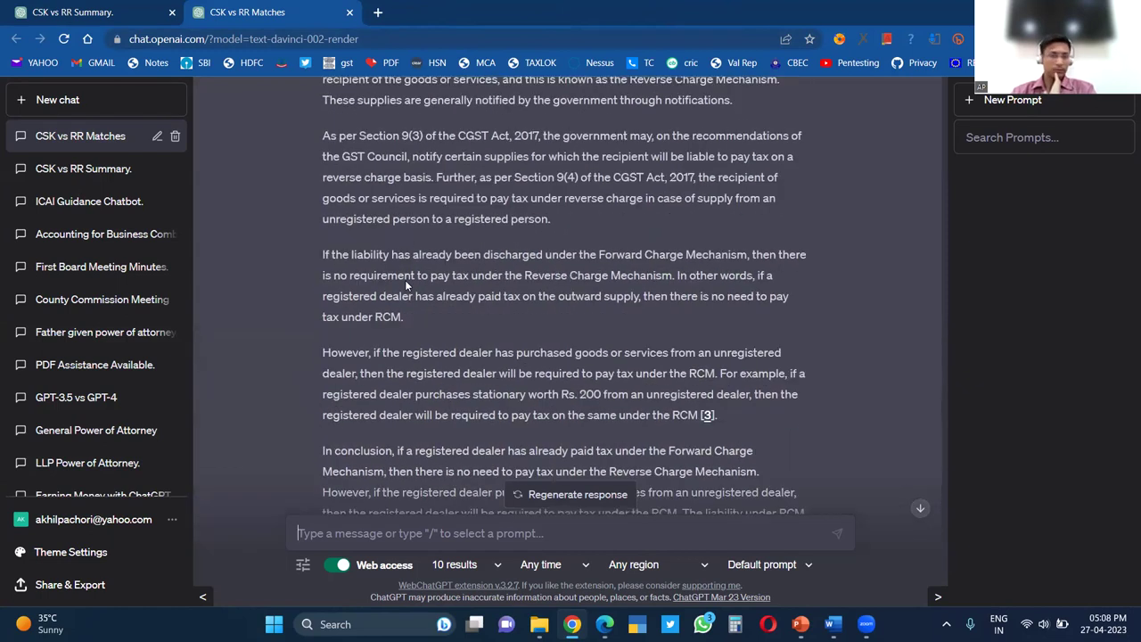
{"action": "scroll", "coordinate": [405, 280], "scroll_direction": "up", "scroll_amount": 1}
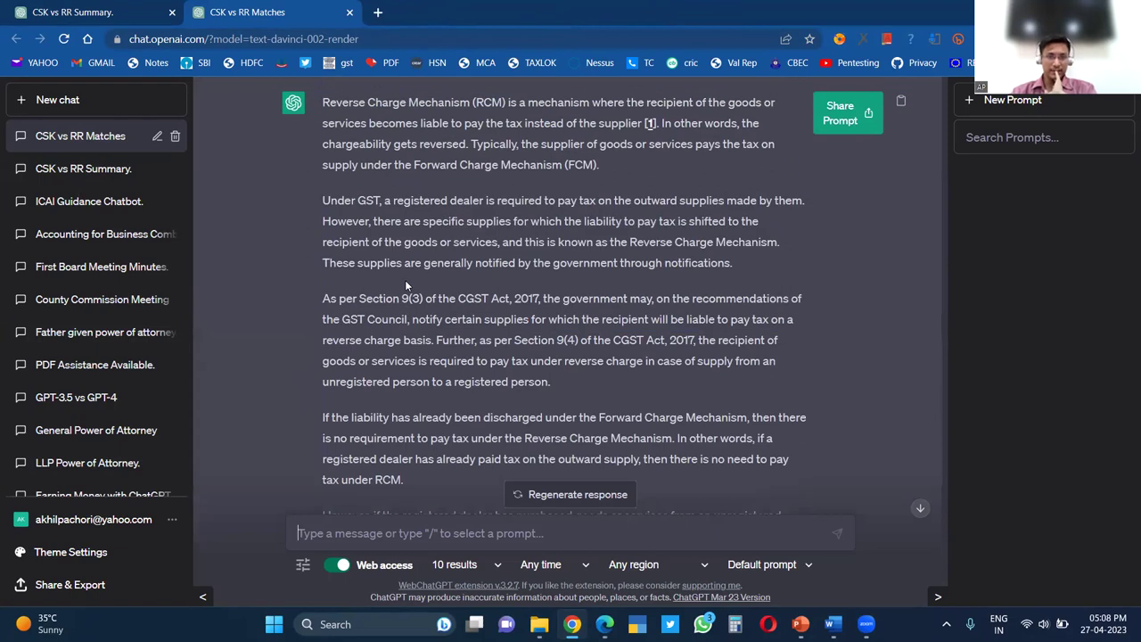
{"action": "scroll", "coordinate": [405, 280], "scroll_direction": "down", "scroll_amount": 5}
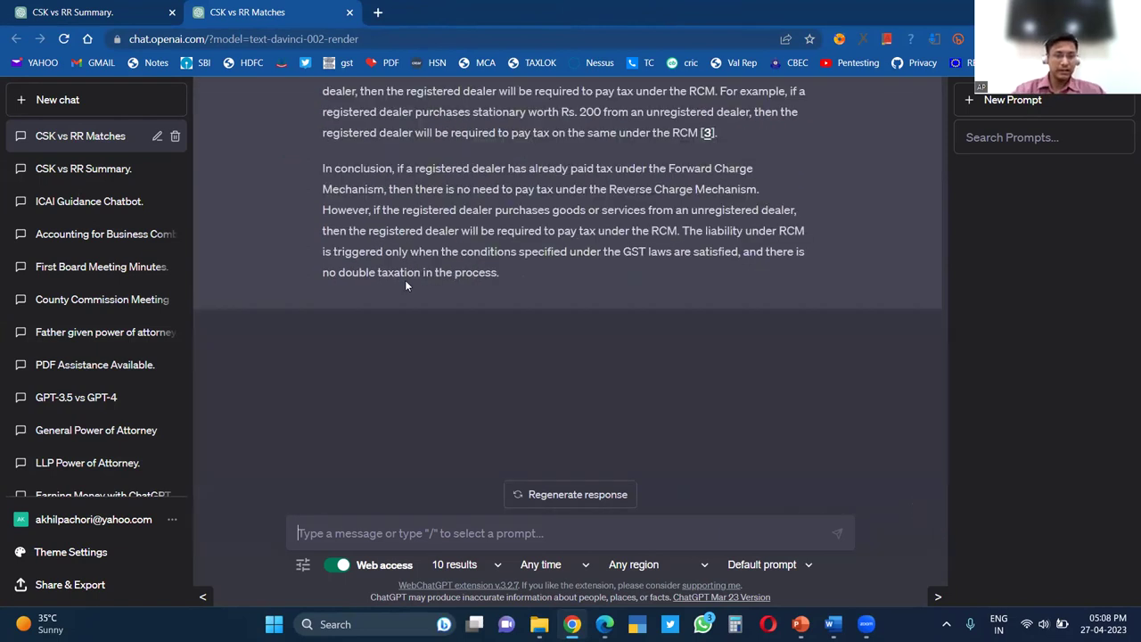
Ask ChatGPT 'Provide me with the crux of the Notification No 01/2023'
{"action": "type", "text": "Noti"}
{"action": "key", "text": "BackSpace"}
{"action": "key", "text": "BackSpace"}
{"action": "key", "text": "BackSpace"}
{"action": "key", "text": "BackSpace"}
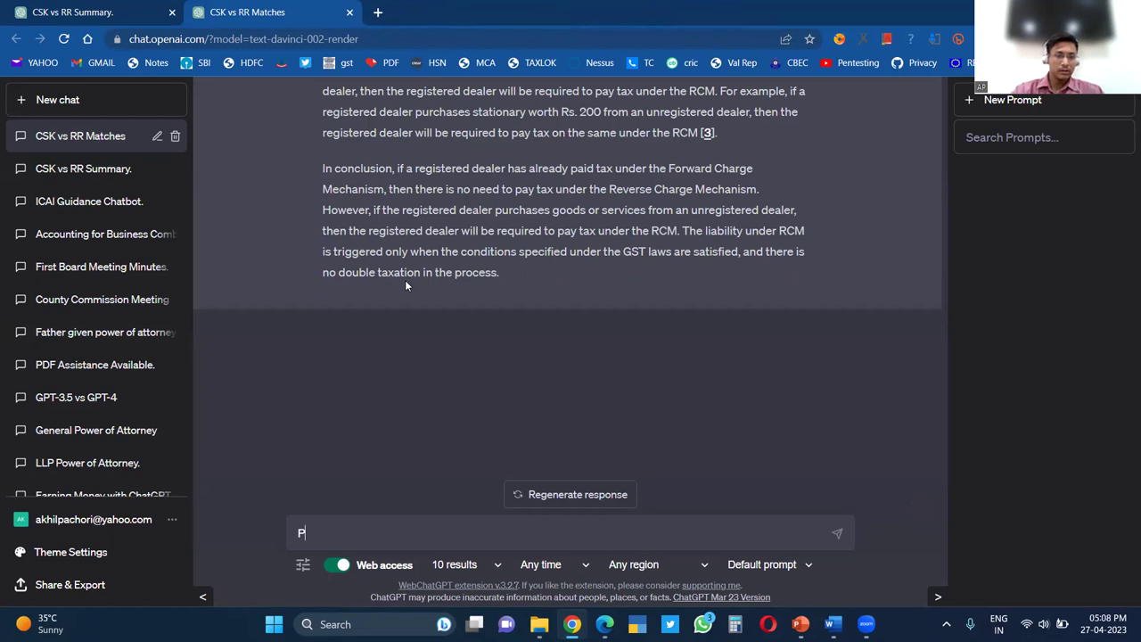
{"action": "type", "text": "Provide me w"}
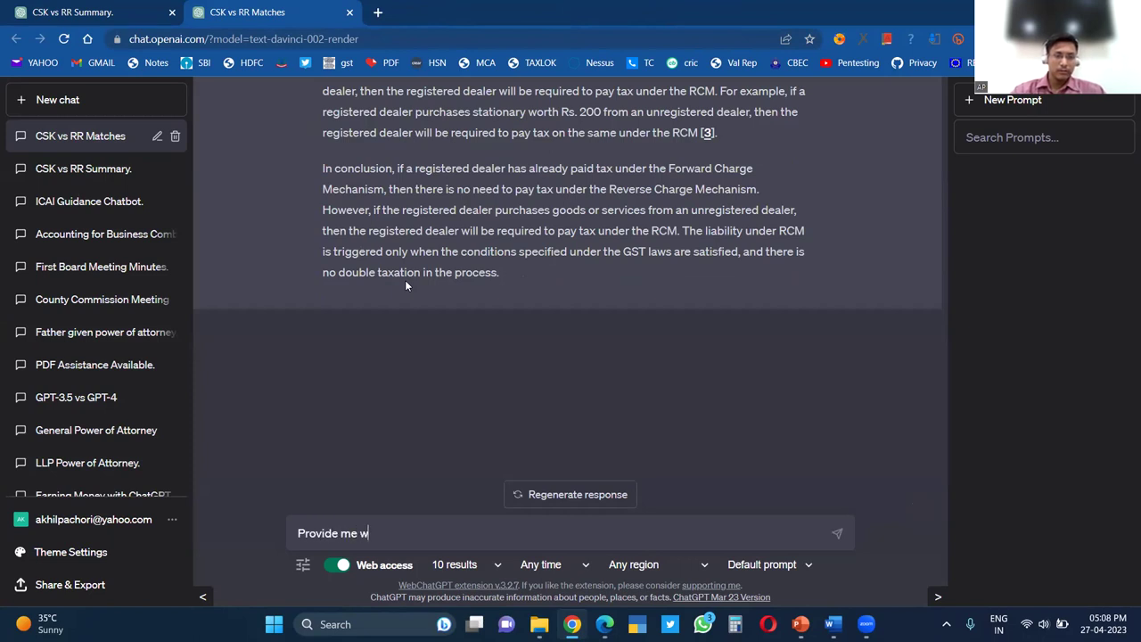
{"action": "key", "text": "BackSpace"}
{"action": "type", "text": "with the crus"}
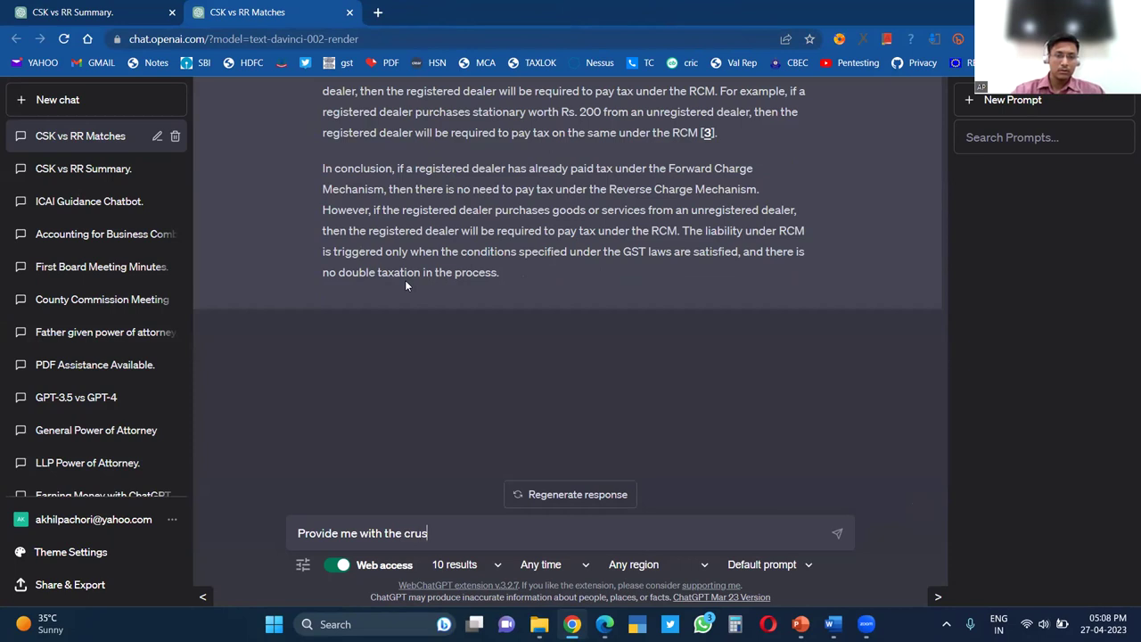
{"action": "key", "text": "BackSpace"}
{"action": "type", "text": "x of the Notificat"}
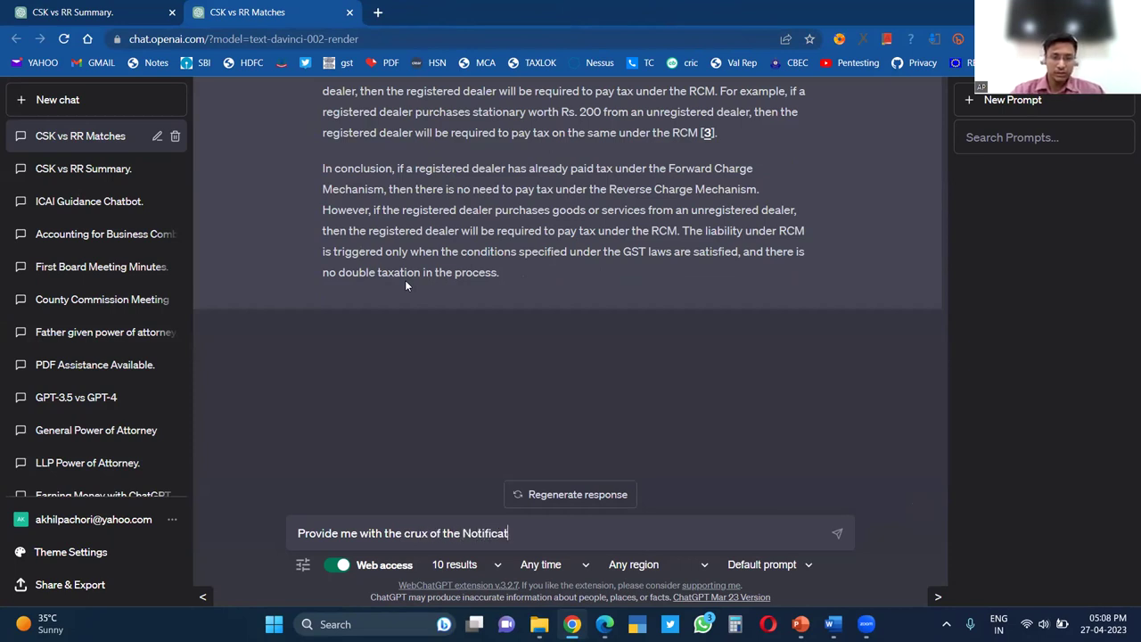
{"action": "type", "text": "ion No"}
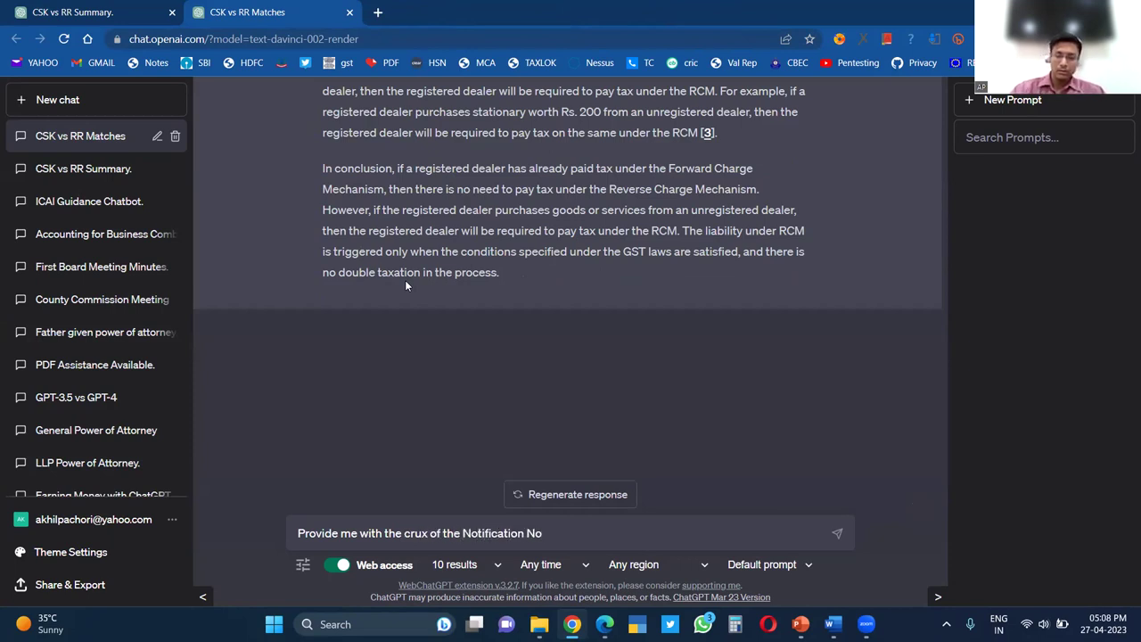
{"action": "type", "text": " 01/2023"}
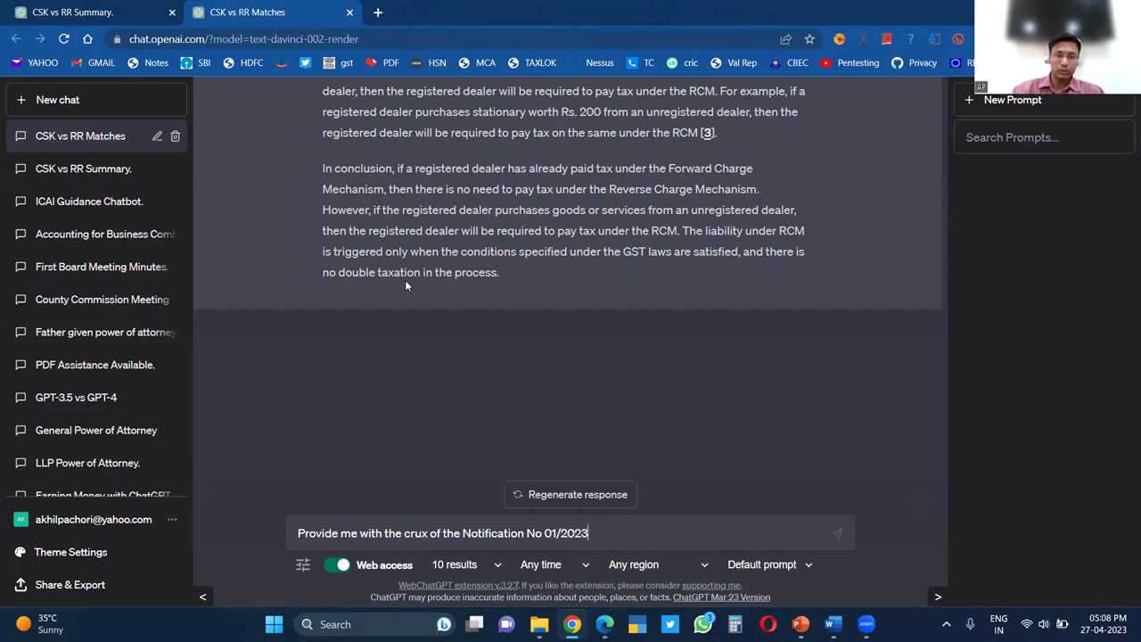
{"action": "key", "text": "Return"}
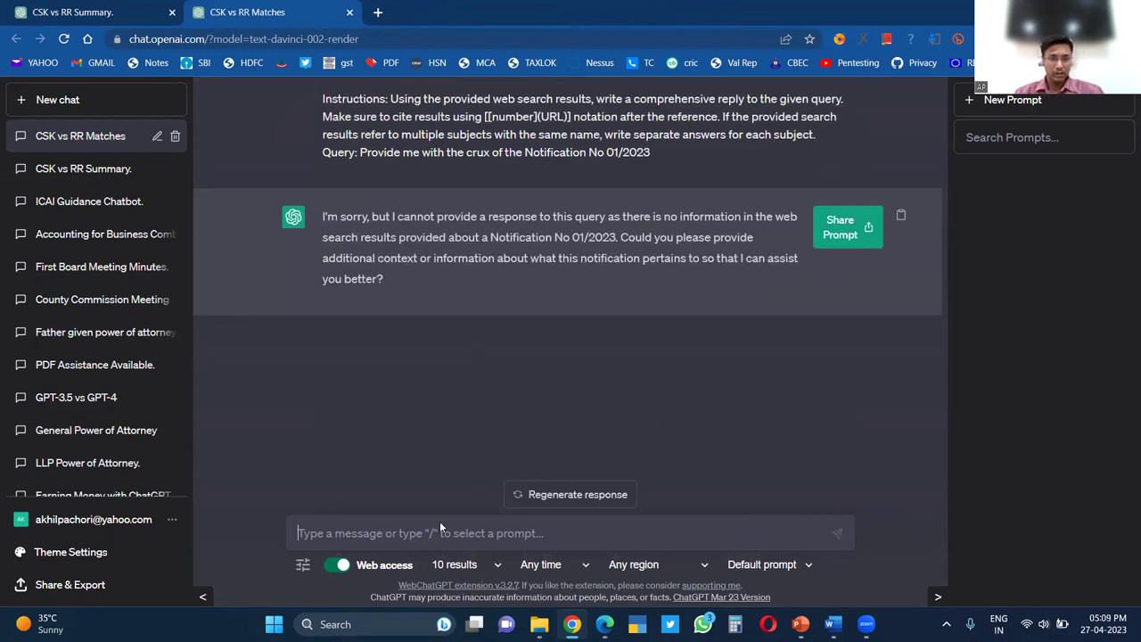
{"action": "scroll", "coordinate": [470, 362], "scroll_direction": "up", "scroll_amount": 6}
{"action": "scroll", "coordinate": [459, 358], "scroll_direction": "down", "scroll_amount": 4}
{"action": "scroll", "coordinate": [454, 357], "scroll_direction": "down", "scroll_amount": 3}
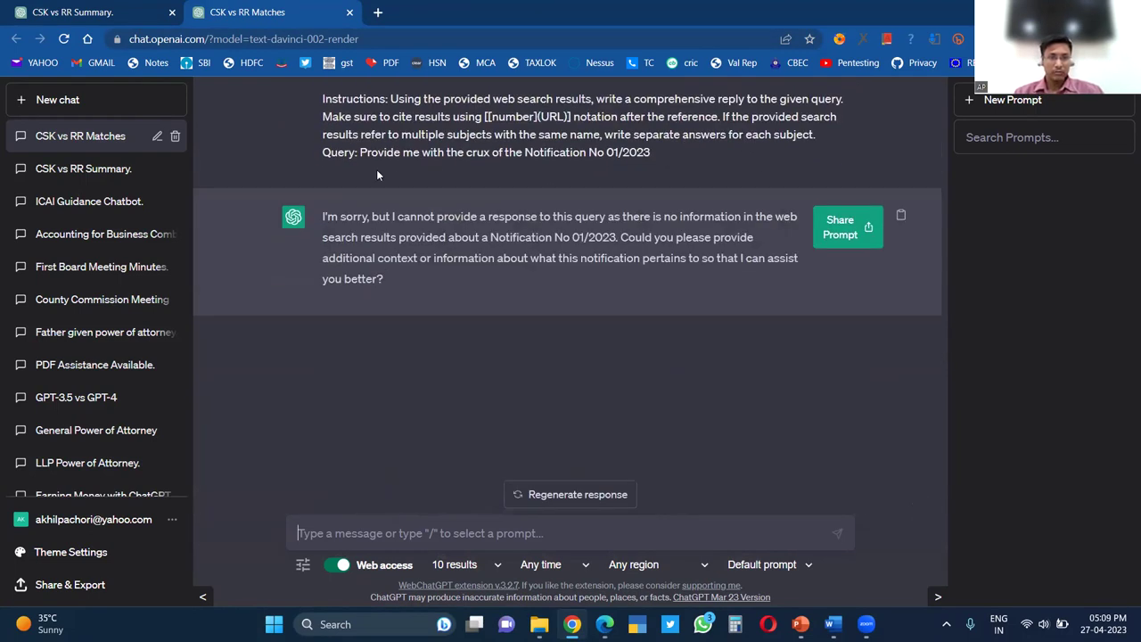
{"action": "left_click_drag", "start_coordinate": [360, 153], "coordinate": [627, 156]}
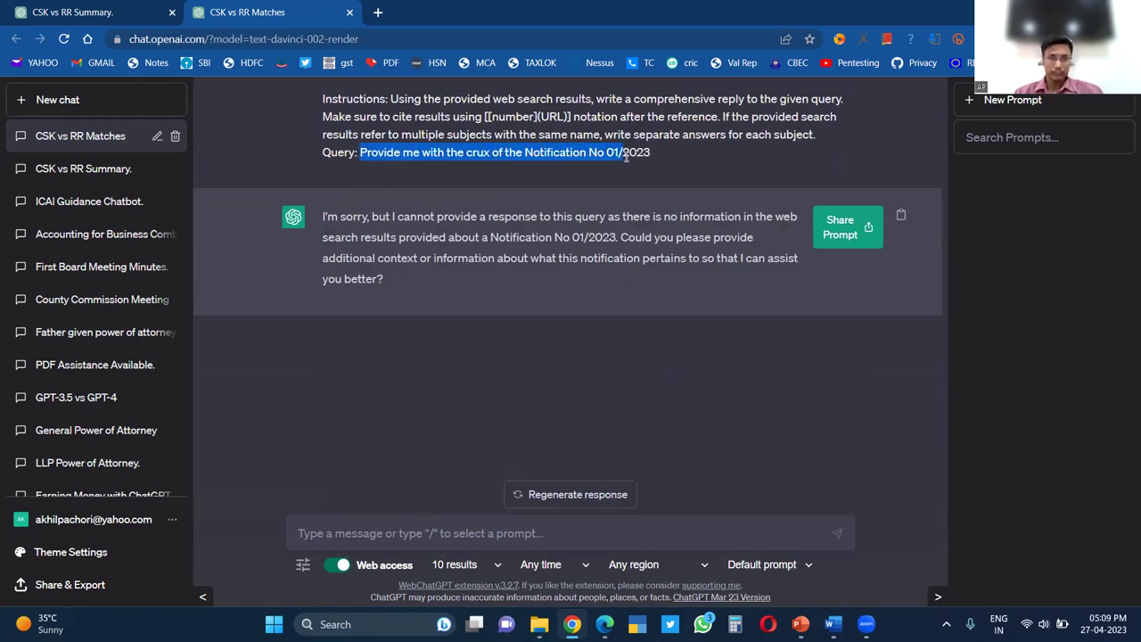
{"action": "left_click", "coordinate": [432, 535]}
{"action": "scroll", "coordinate": [478, 422], "scroll_direction": "up", "scroll_amount": 5}
{"action": "scroll", "coordinate": [478, 422], "scroll_direction": "up", "scroll_amount": 2}
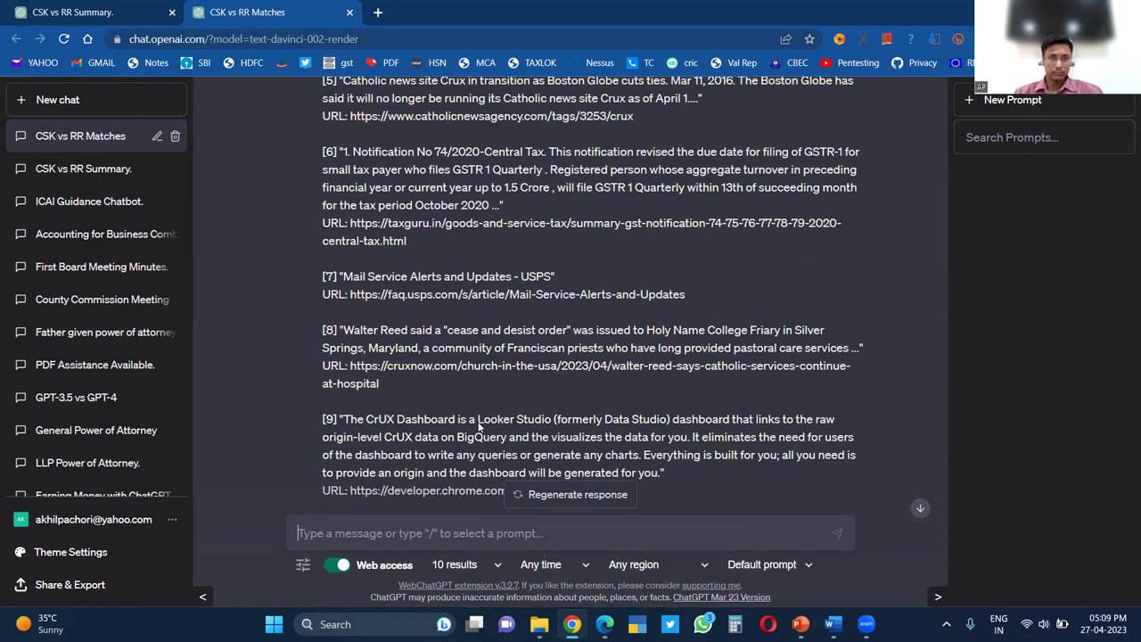
{"action": "scroll", "coordinate": [479, 426], "scroll_direction": "up", "scroll_amount": 6}
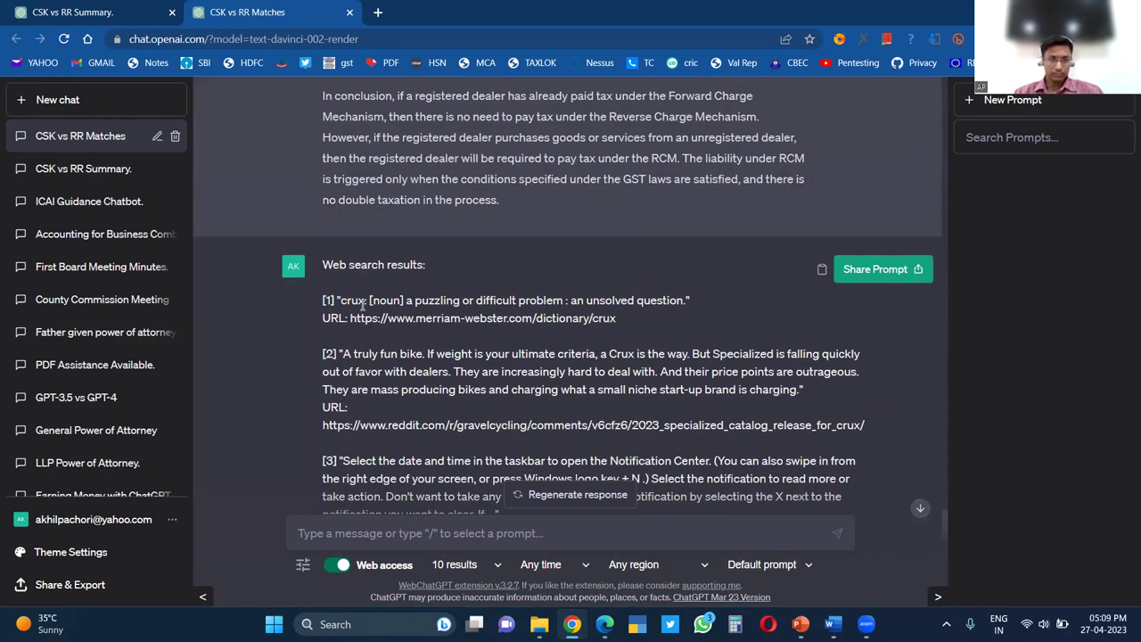
{"action": "scroll", "coordinate": [363, 303], "scroll_direction": "up", "scroll_amount": 8}
{"action": "scroll", "coordinate": [362, 305], "scroll_direction": "down", "scroll_amount": 6}
{"action": "scroll", "coordinate": [363, 305], "scroll_direction": "up", "scroll_amount": 10}
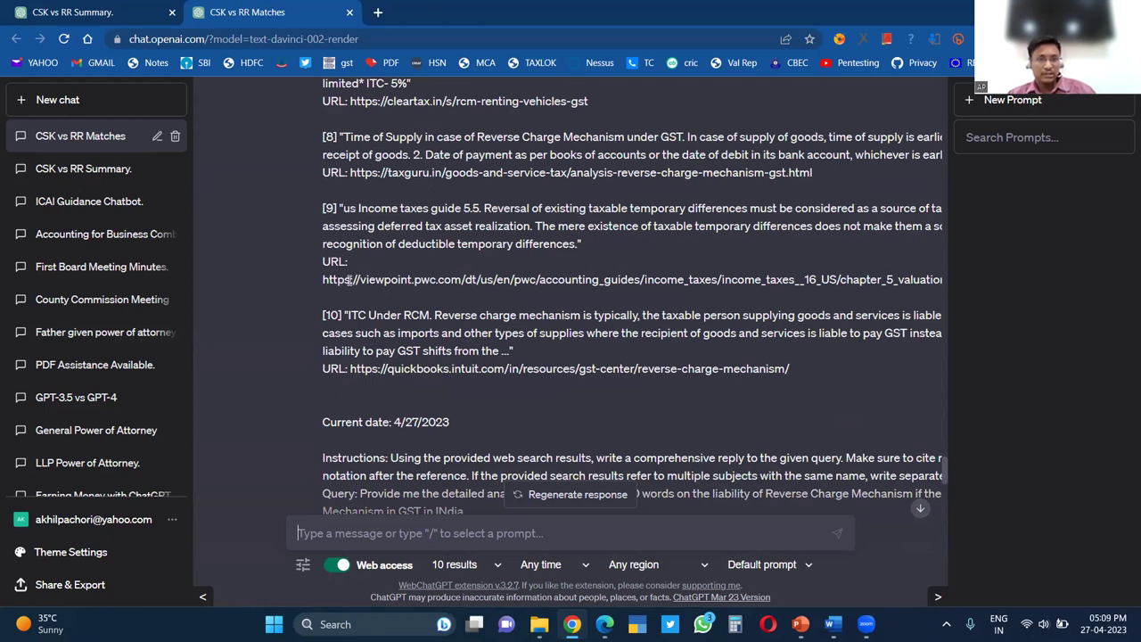
{"action": "left_click", "coordinate": [463, 566]}
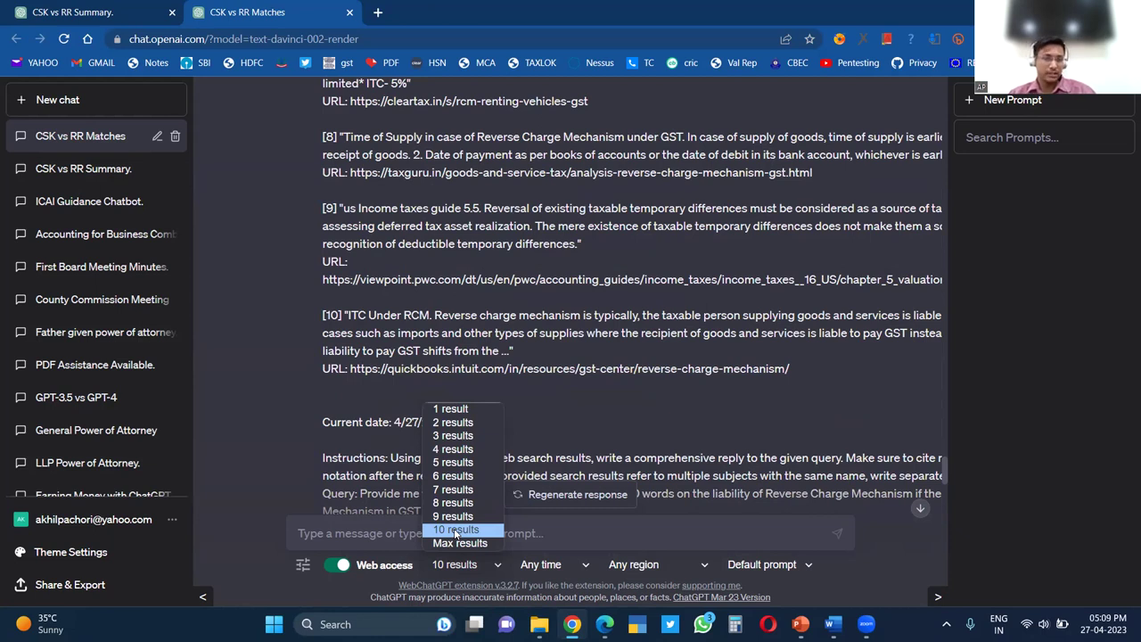
{"action": "left_click", "coordinate": [462, 571]}
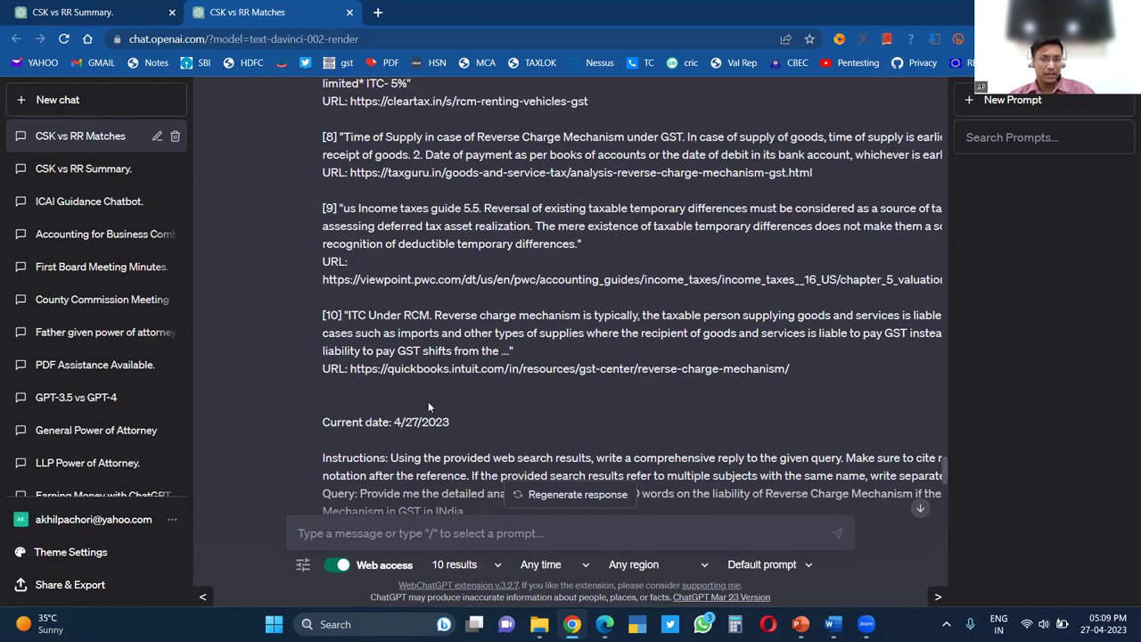
{"action": "scroll", "coordinate": [419, 397], "scroll_direction": "up", "scroll_amount": 5}
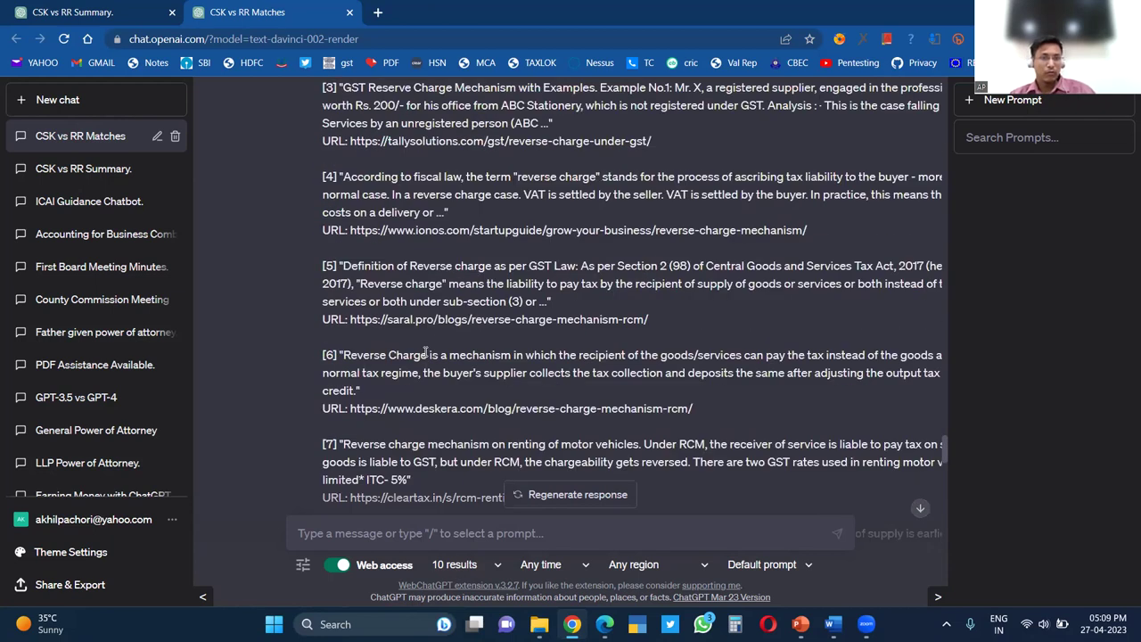
{"action": "scroll", "coordinate": [425, 353], "scroll_direction": "up", "scroll_amount": 2}
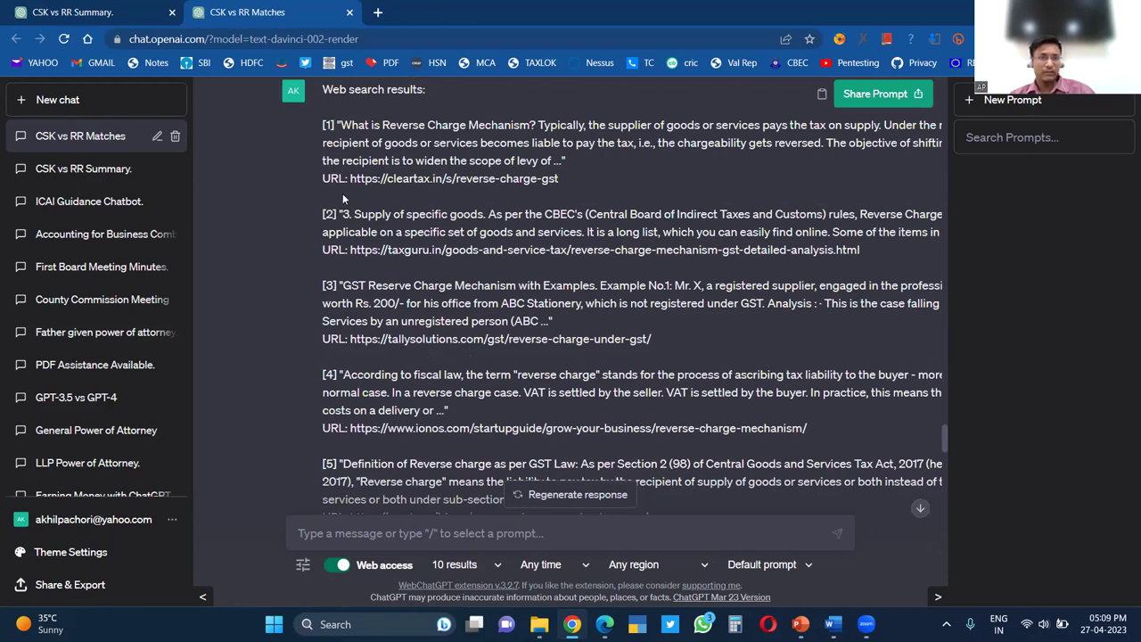
{"action": "left_click_drag", "start_coordinate": [351, 182], "coordinate": [571, 192]}
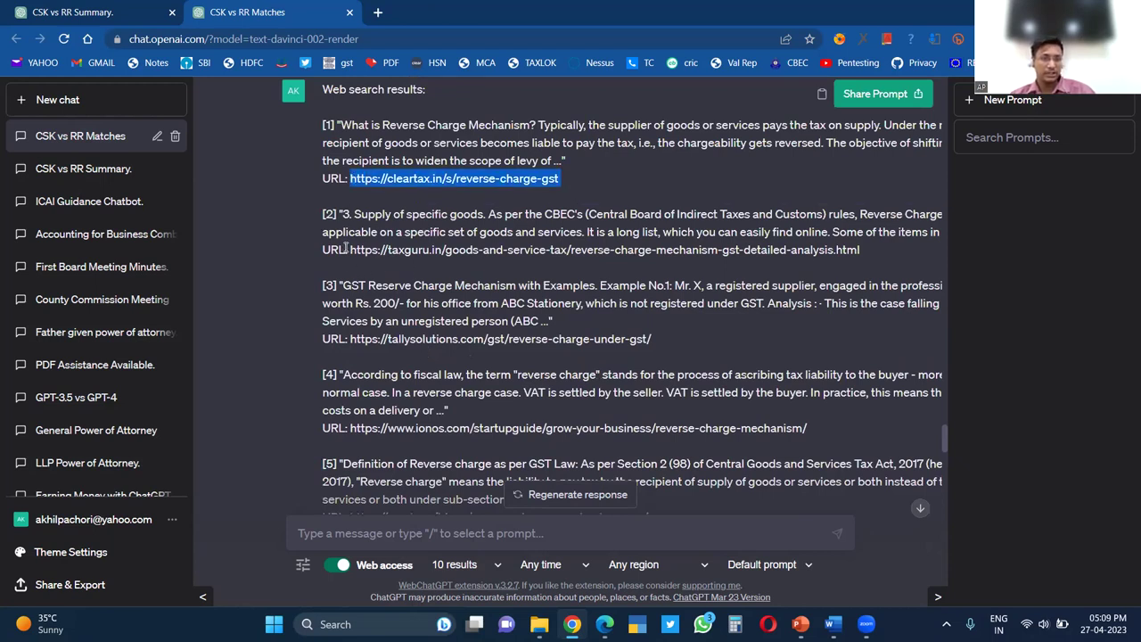
{"action": "left_click_drag", "start_coordinate": [350, 250], "coordinate": [875, 253]}
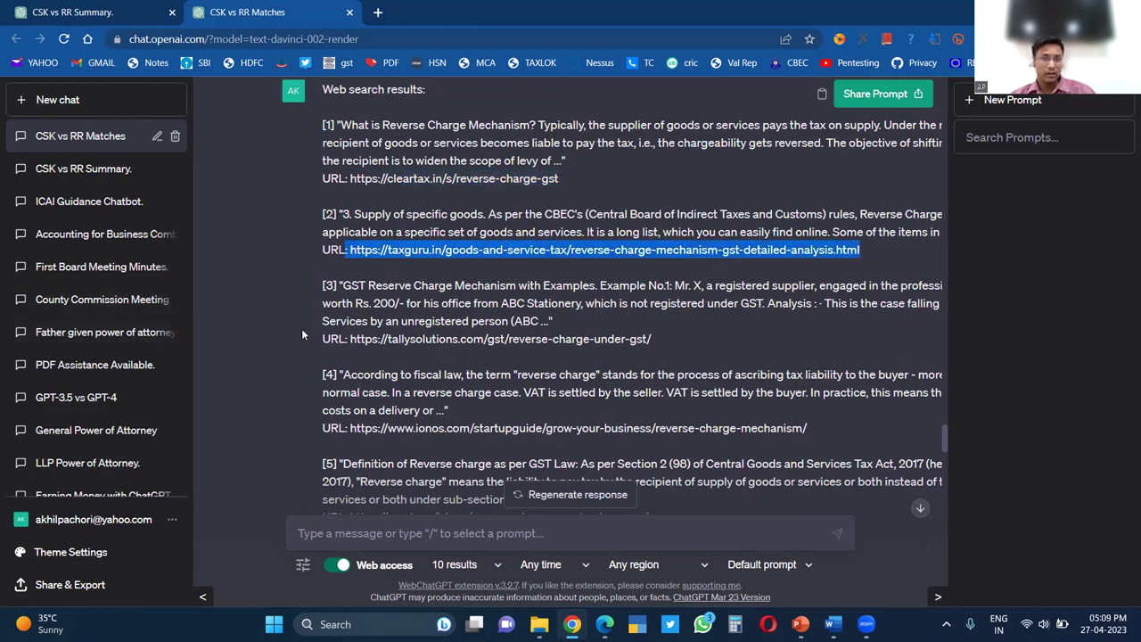
{"action": "left_click_drag", "start_coordinate": [395, 429], "coordinate": [482, 430]}
{"action": "scroll", "coordinate": [439, 446], "scroll_direction": "down", "scroll_amount": 3}
{"action": "left_click_drag", "start_coordinate": [379, 319], "coordinate": [438, 319]}
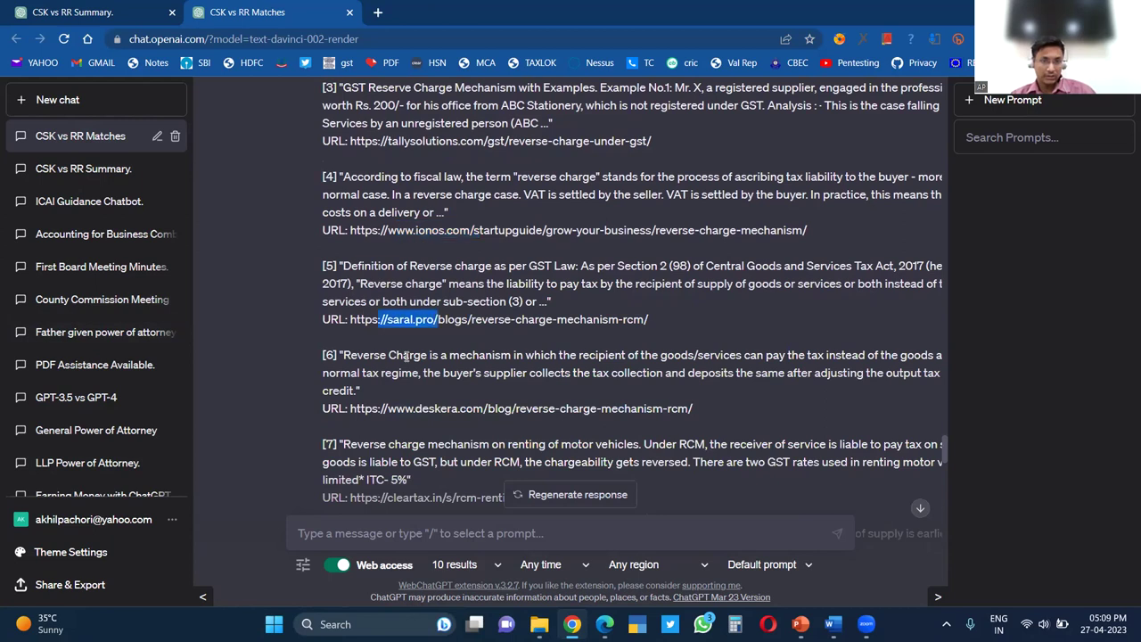
{"action": "left_click_drag", "start_coordinate": [396, 408], "coordinate": [494, 408]}
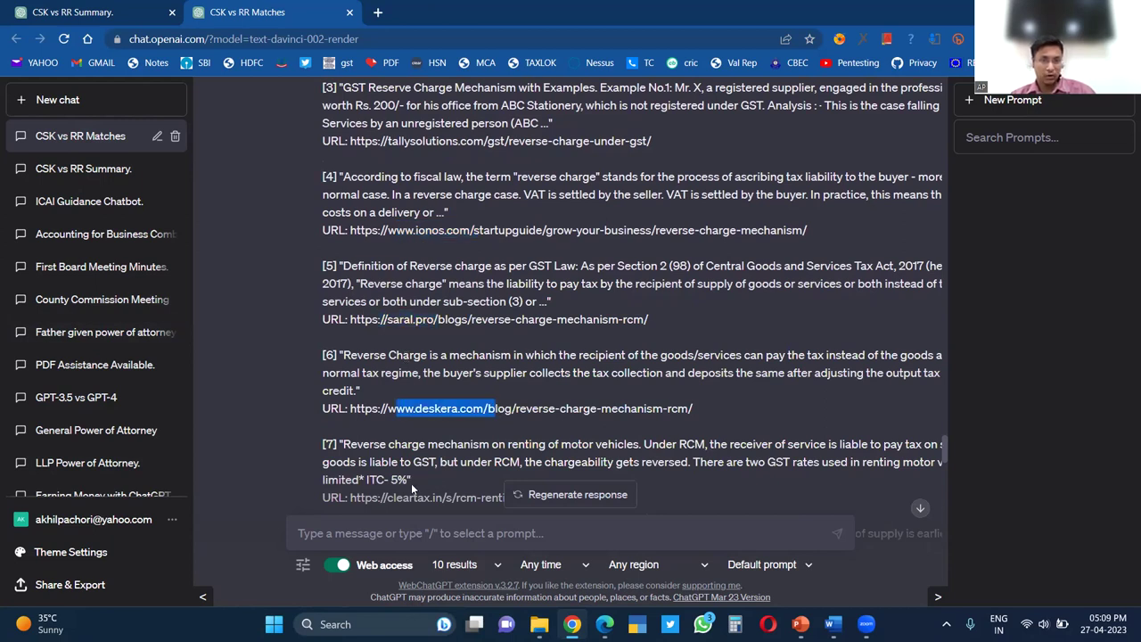
{"action": "scroll", "coordinate": [404, 457], "scroll_direction": "down", "scroll_amount": 2}
{"action": "left_click_drag", "start_coordinate": [383, 299], "coordinate": [589, 299]}
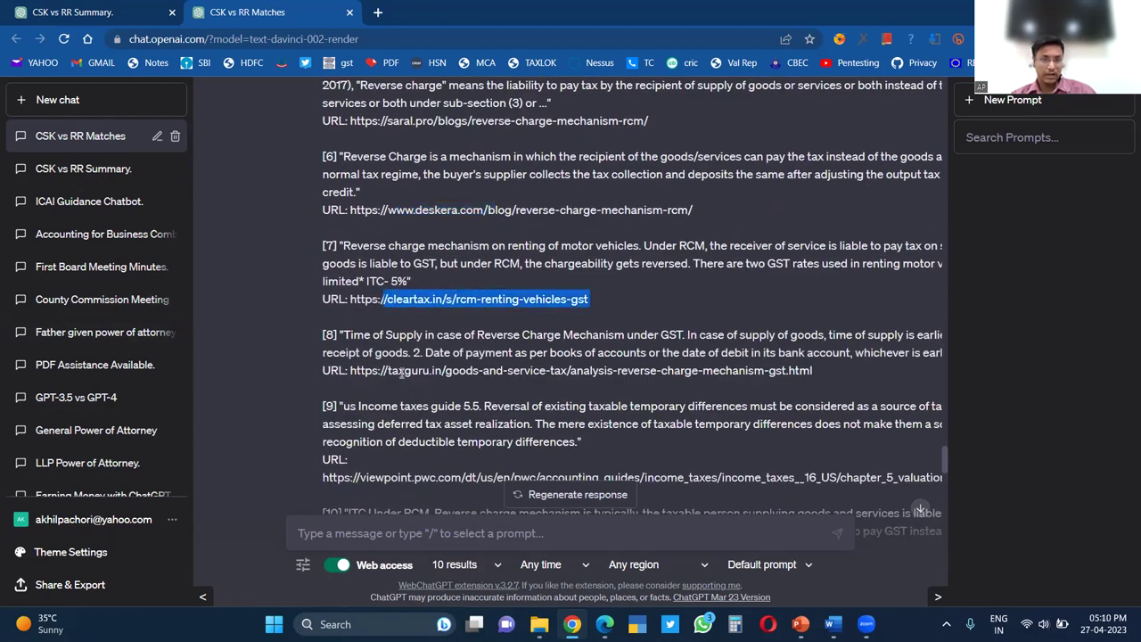
{"action": "left_click", "coordinate": [413, 409]}
{"action": "scroll", "coordinate": [437, 470], "scroll_direction": "down", "scroll_amount": 4}
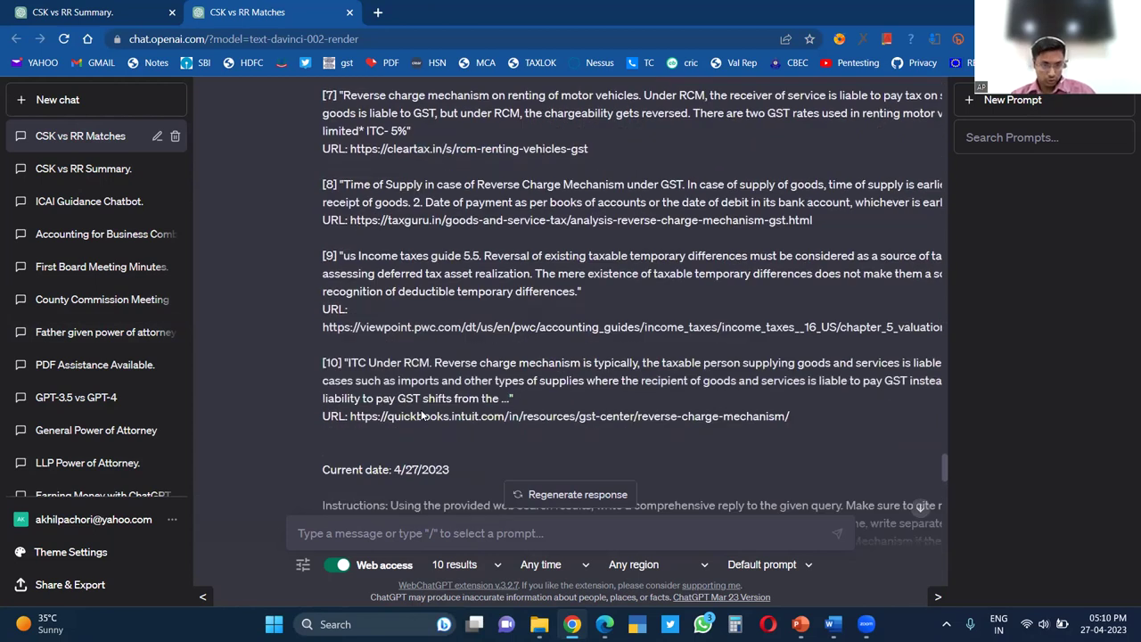
Jump to the latest reply and draft 'Analyse the circular' as a new message
{"action": "left_click", "coordinate": [920, 508]}
{"action": "left_click", "coordinate": [543, 534]}
{"action": "type", "text": "Analyse the "}
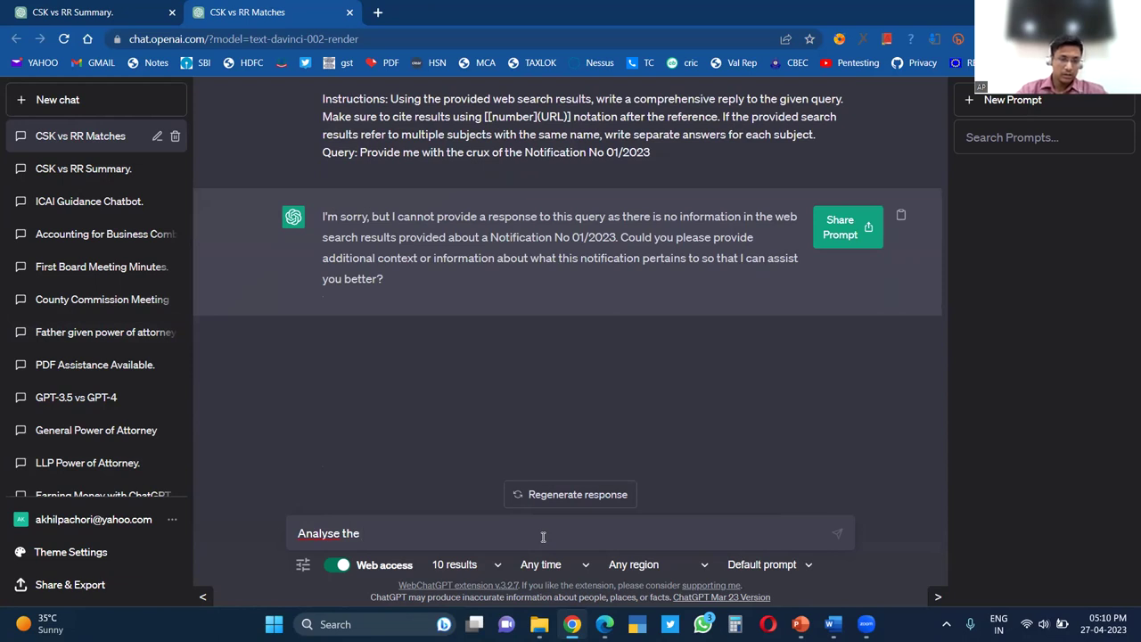
{"action": "type", "text": "art"}
{"action": "key", "text": "BackSpace"}
{"action": "key", "text": "BackSpace"}
{"action": "key", "text": "BackSpace"}
{"action": "type", "text": "circular"}
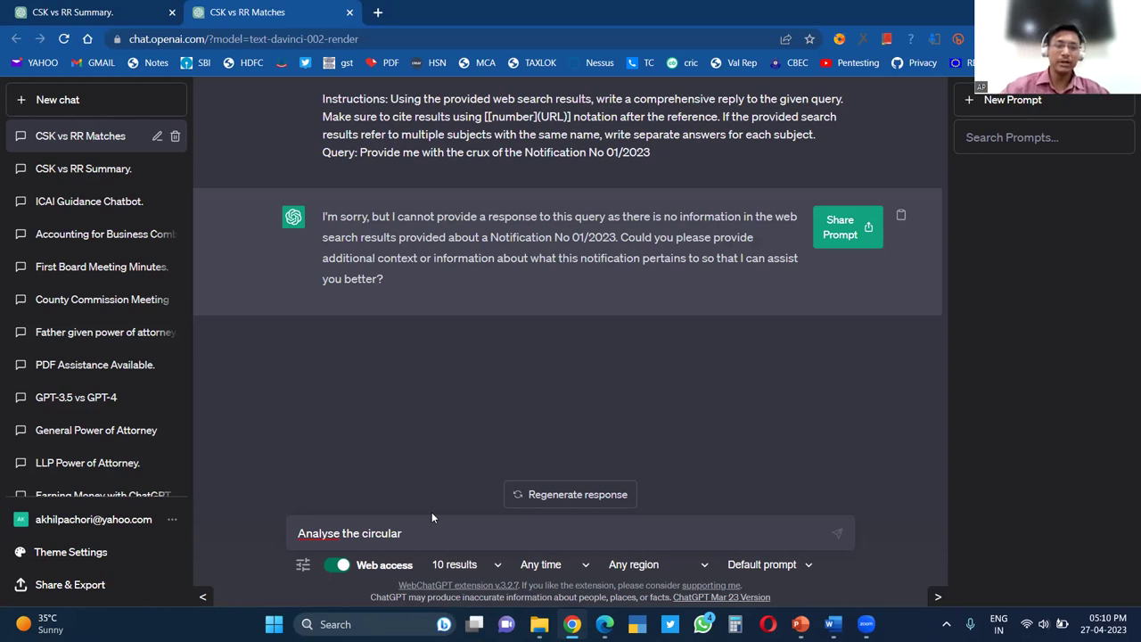
In a new tab, search 'circular no 01/2023' and open the General Circular No. 01/2023 result
{"action": "left_click", "coordinate": [379, 13]}
{"action": "type", "text": "circu"}
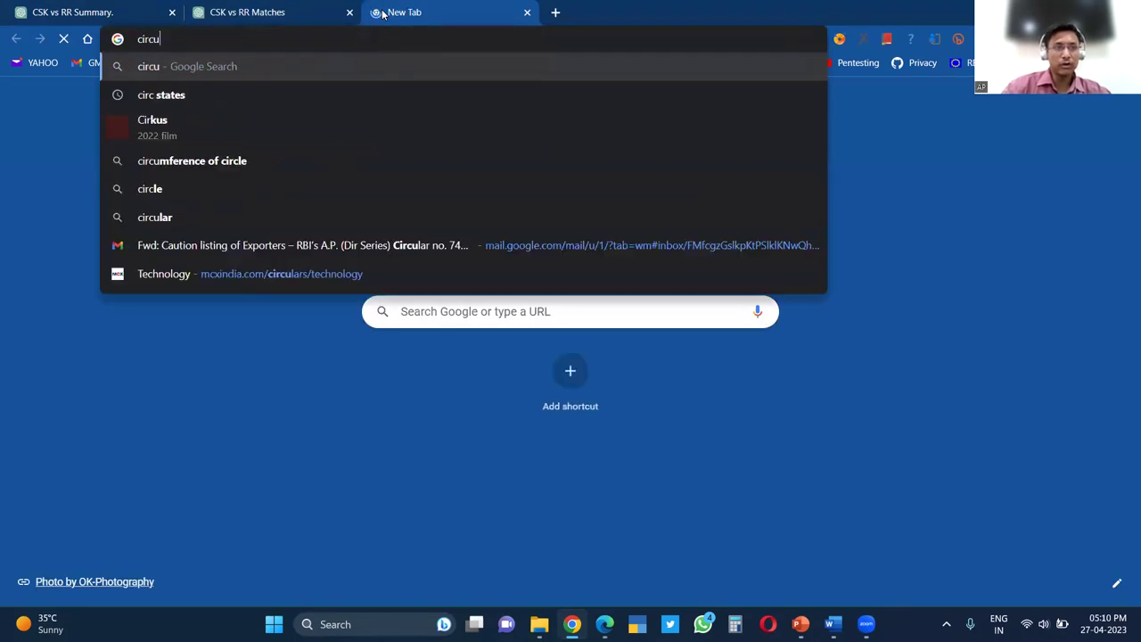
{"action": "type", "text": "lar no 01/2022"}
{"action": "key", "text": "BackSpace"}
{"action": "type", "text": "3"}
{"action": "key", "text": "Return"}
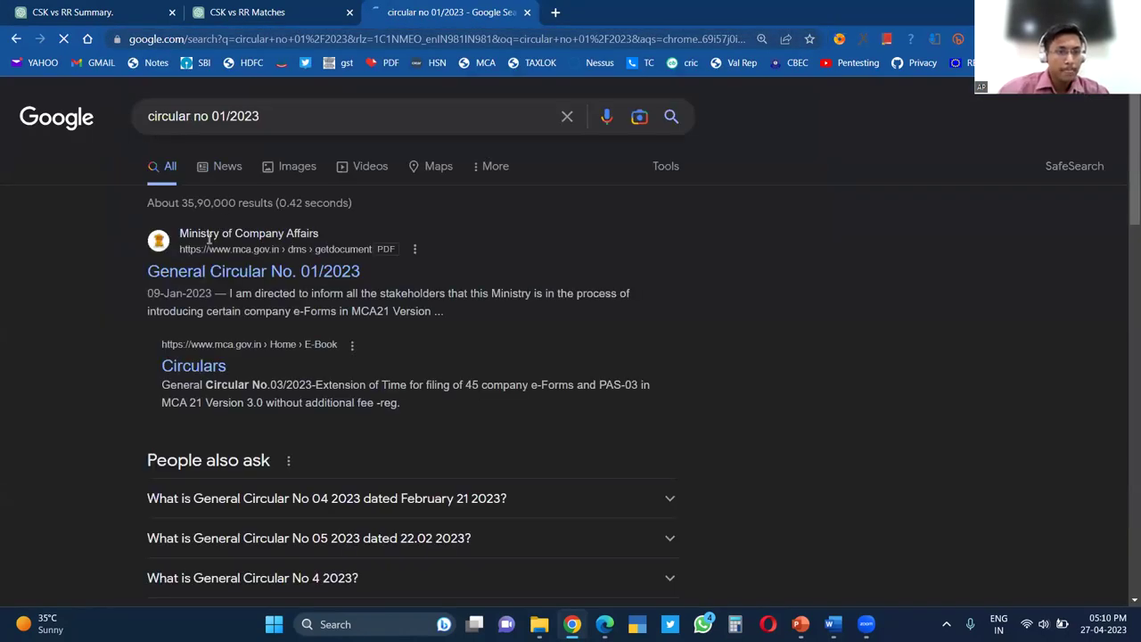
{"action": "left_click", "coordinate": [287, 274]}
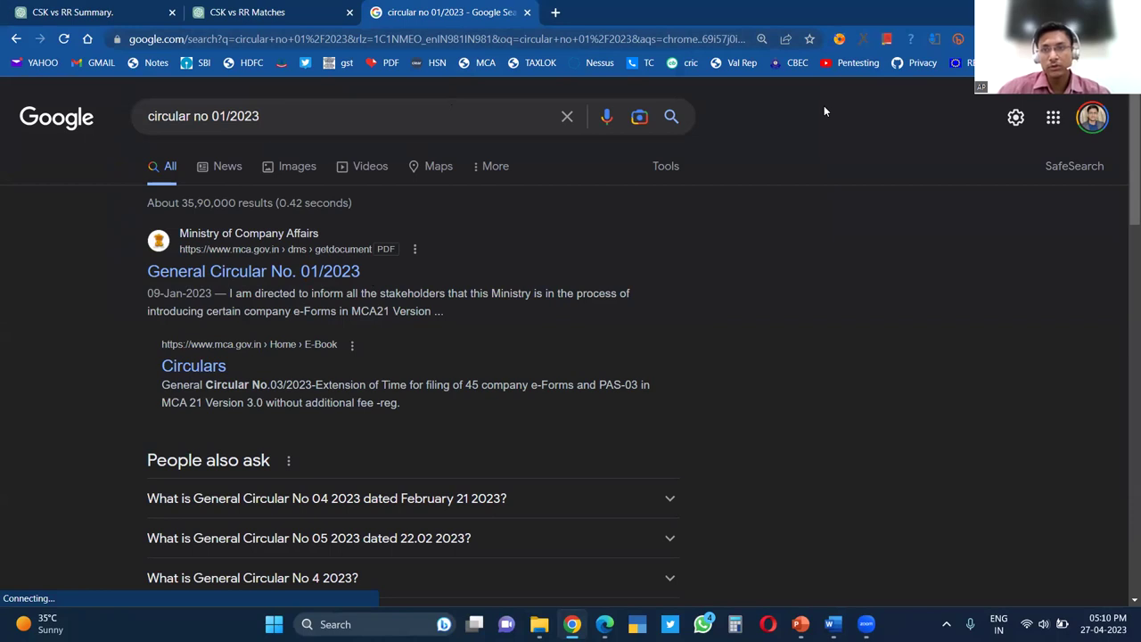
{"action": "scroll", "coordinate": [1124, 131], "scroll_direction": "down", "scroll_amount": 1}
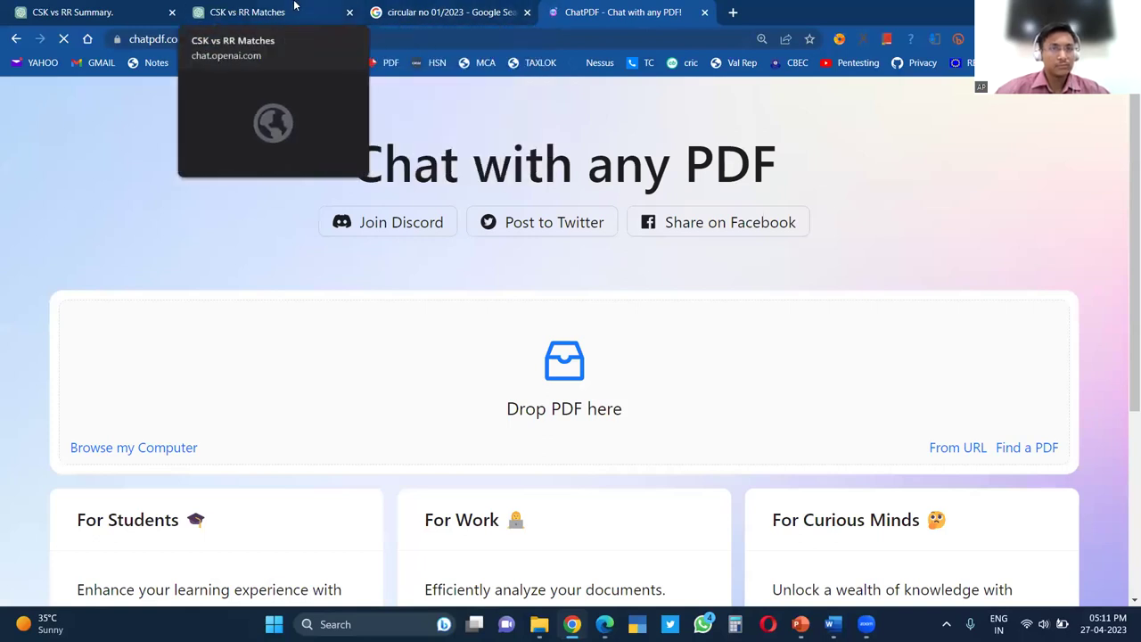
Switch back to the CSK vs RR Matches chat in ChatGPT
{"action": "left_click", "coordinate": [249, 12]}
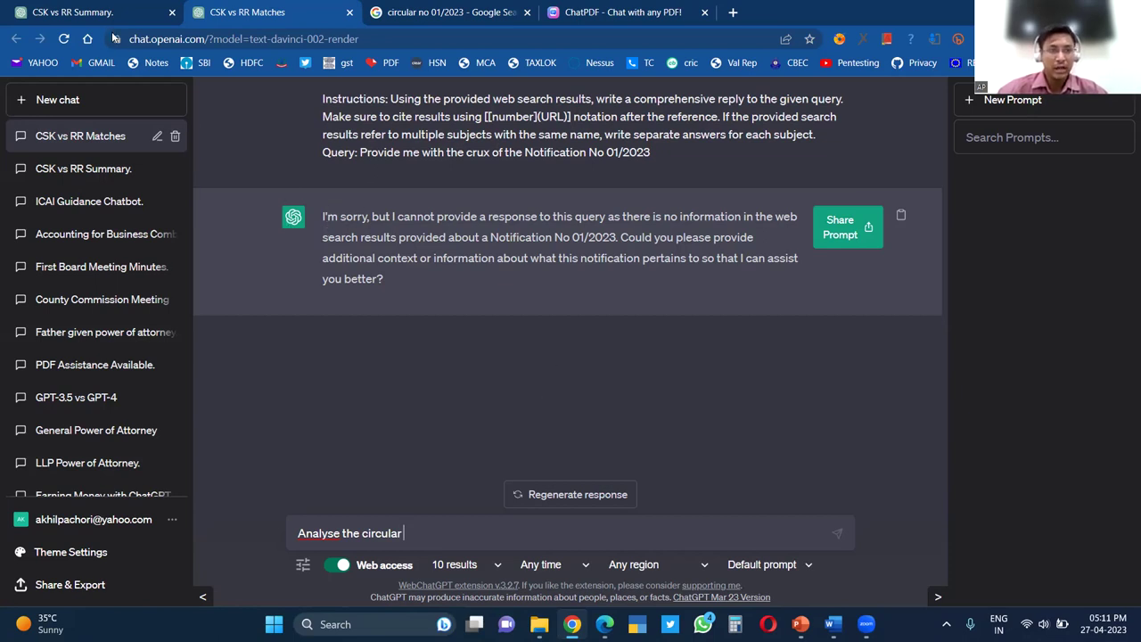
Open the Accounting for Business Combinations chat and highlight its phrase about Indian GAAP
{"action": "left_click", "coordinate": [80, 234]}
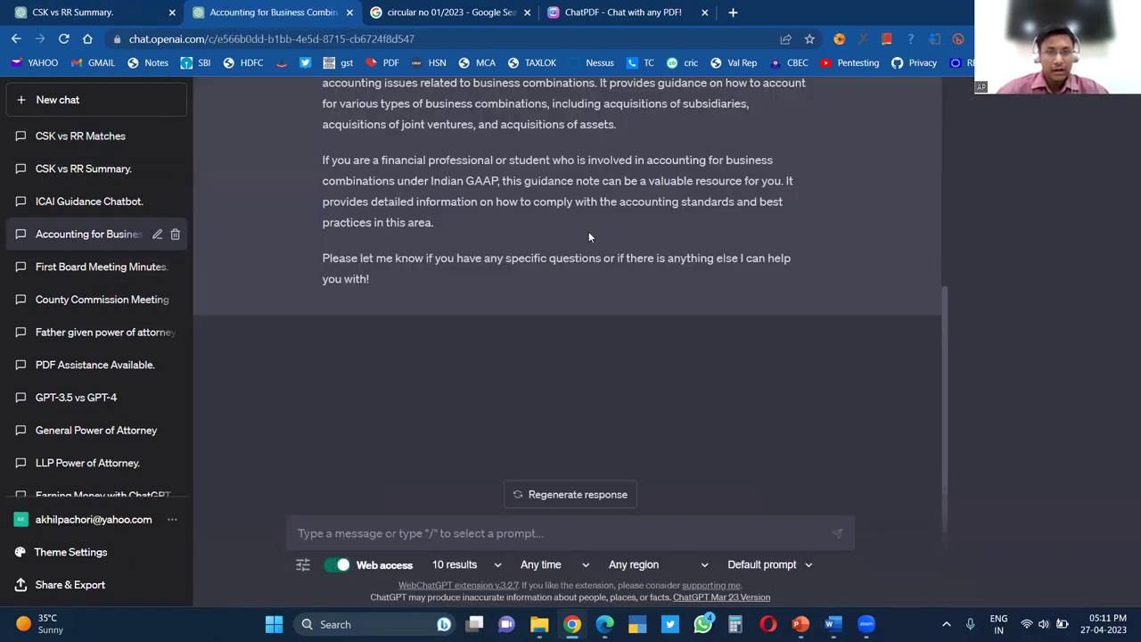
{"action": "scroll", "coordinate": [588, 234], "scroll_direction": "up", "scroll_amount": 10}
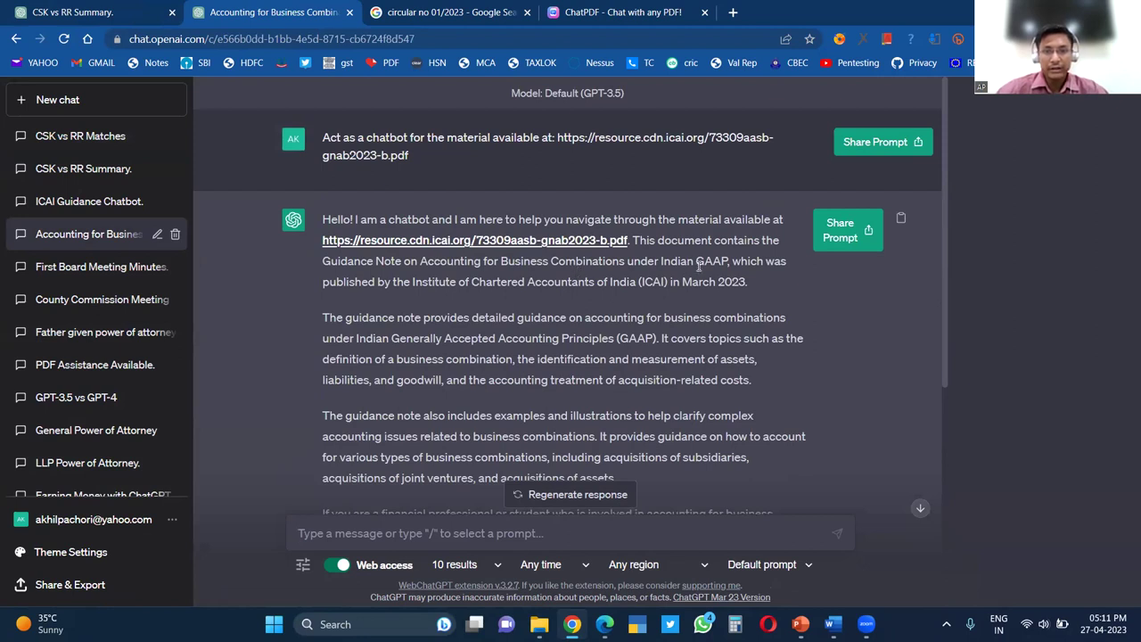
{"action": "left_click_drag", "start_coordinate": [729, 261], "coordinate": [451, 262]}
{"action": "scroll", "coordinate": [357, 375], "scroll_direction": "down", "scroll_amount": 2}
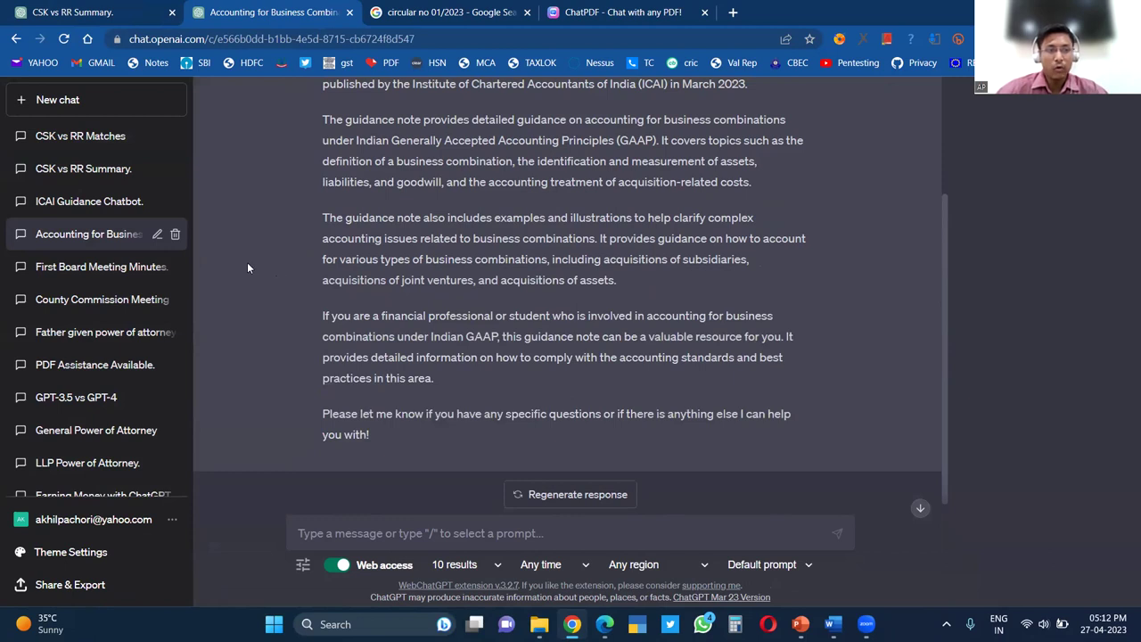
Open the ICAI Guidance Chatbot conversation and scroll up to its first prompt
{"action": "left_click", "coordinate": [80, 202]}
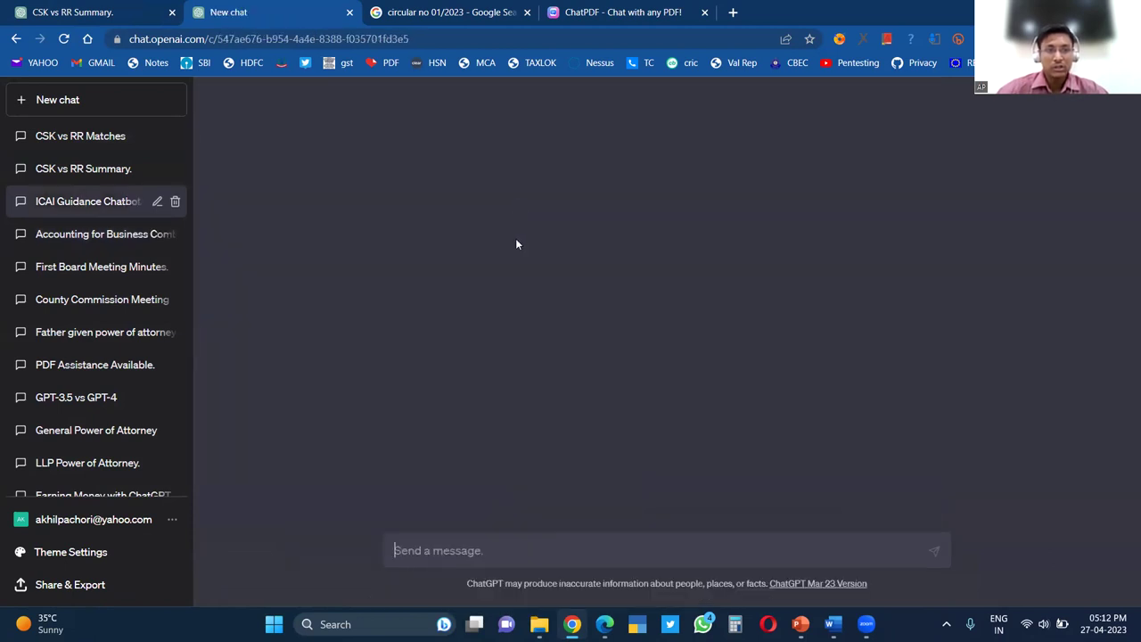
{"action": "scroll", "coordinate": [526, 281], "scroll_direction": "up", "scroll_amount": 10}
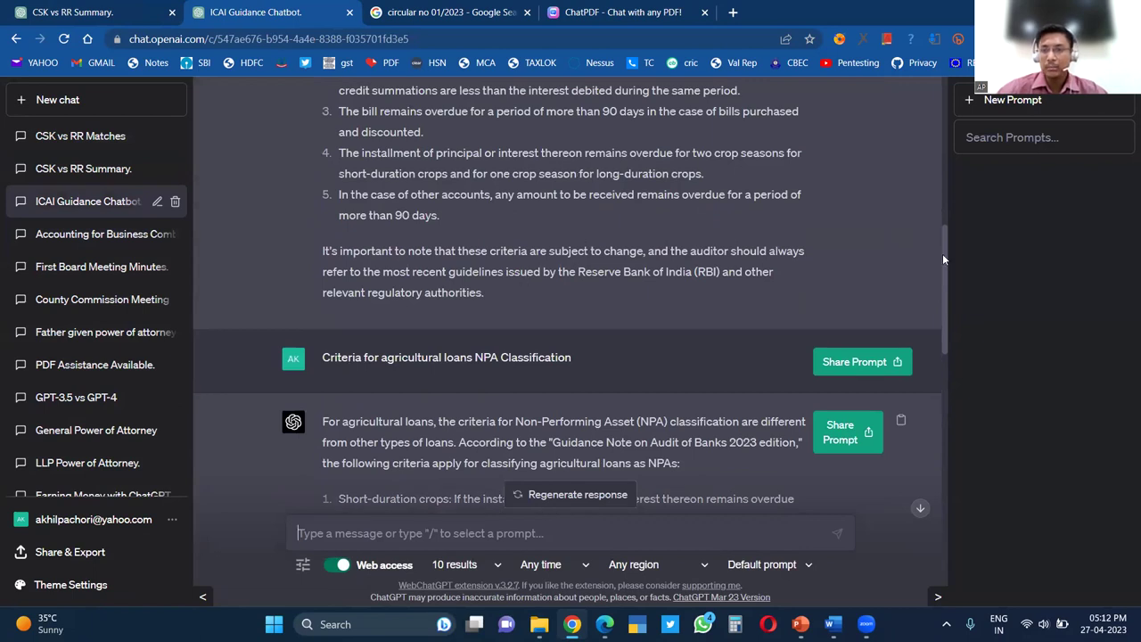
{"action": "scroll", "coordinate": [526, 278], "scroll_direction": "up", "scroll_amount": 10}
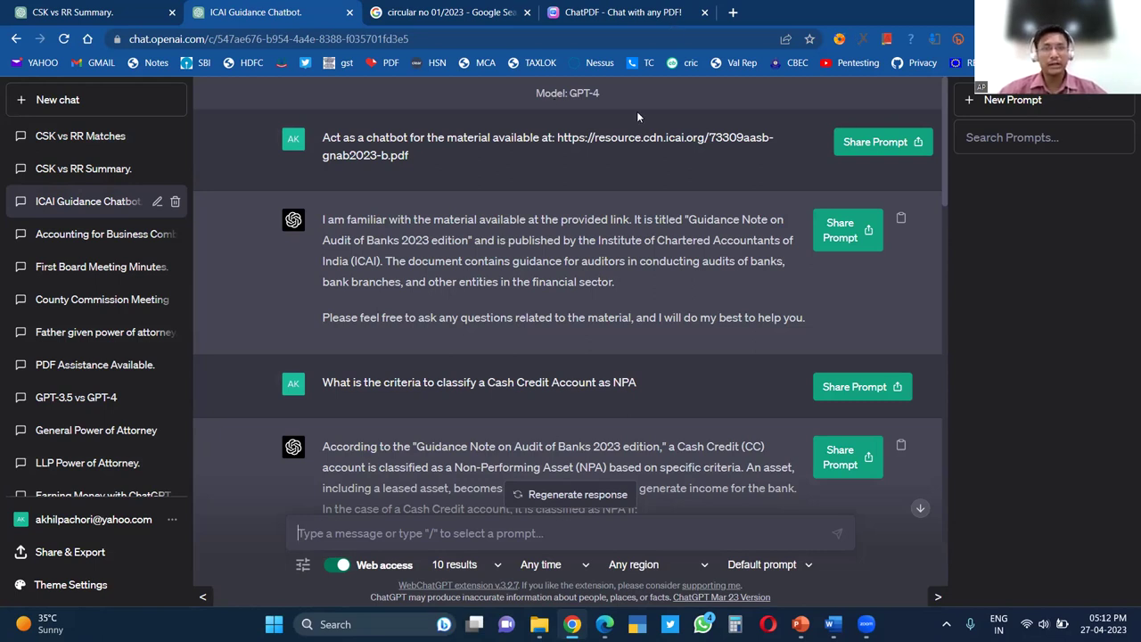
Switch to ChatPDF and reopen the chat with FAQ-Real-estate-sector-0705.pdf
{"action": "left_click", "coordinate": [624, 12]}
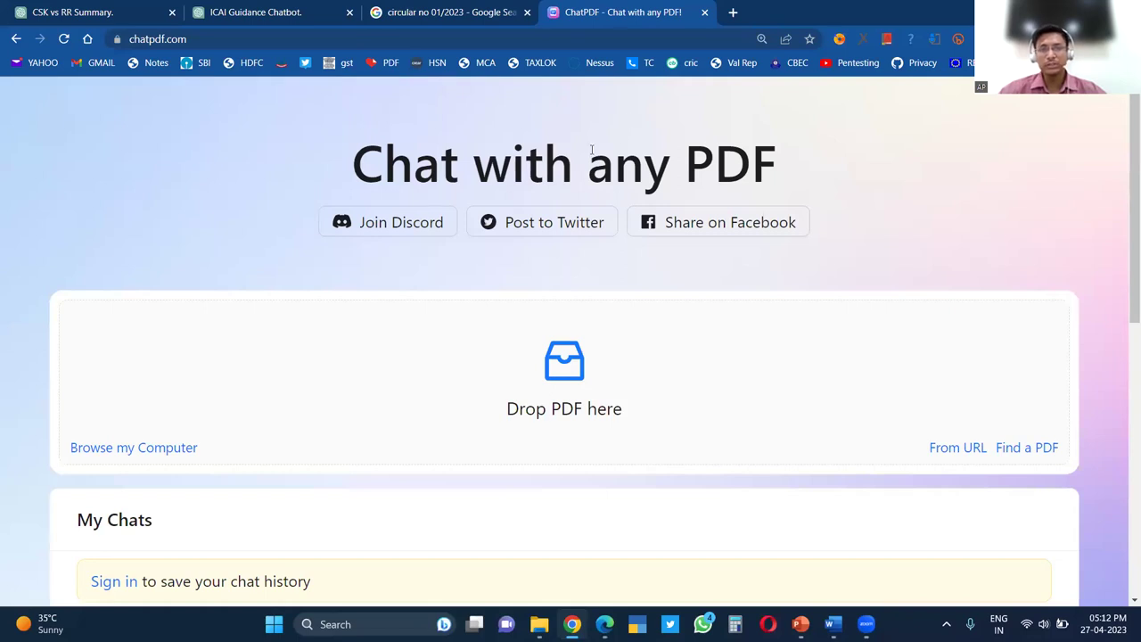
{"action": "scroll", "coordinate": [339, 425], "scroll_direction": "down", "scroll_amount": 2}
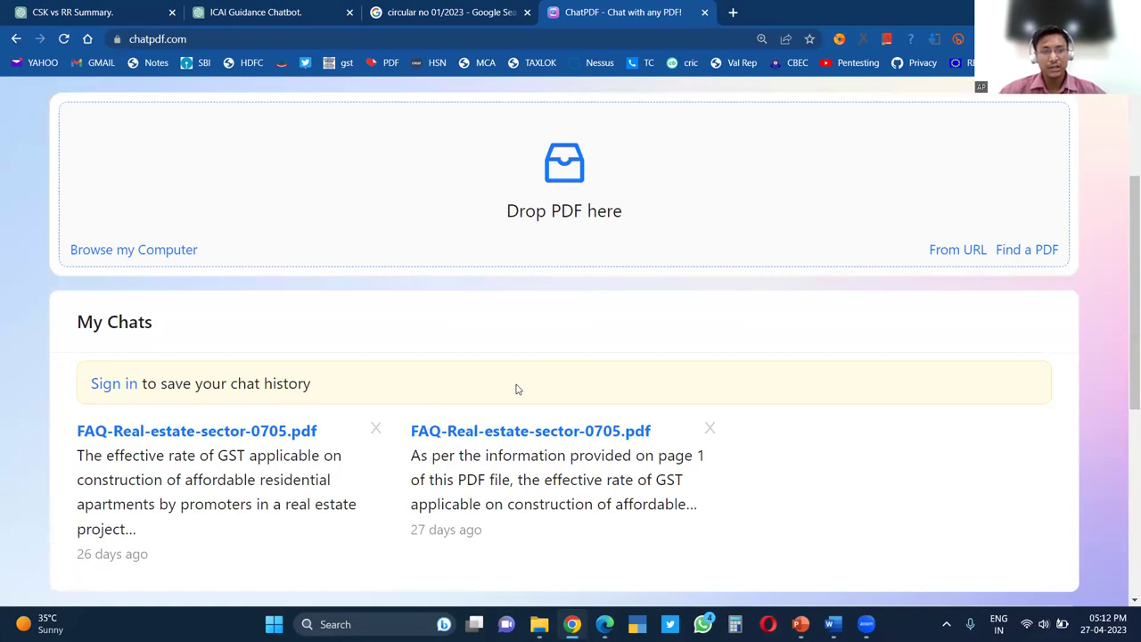
{"action": "scroll", "coordinate": [535, 392], "scroll_direction": "up", "scroll_amount": 2}
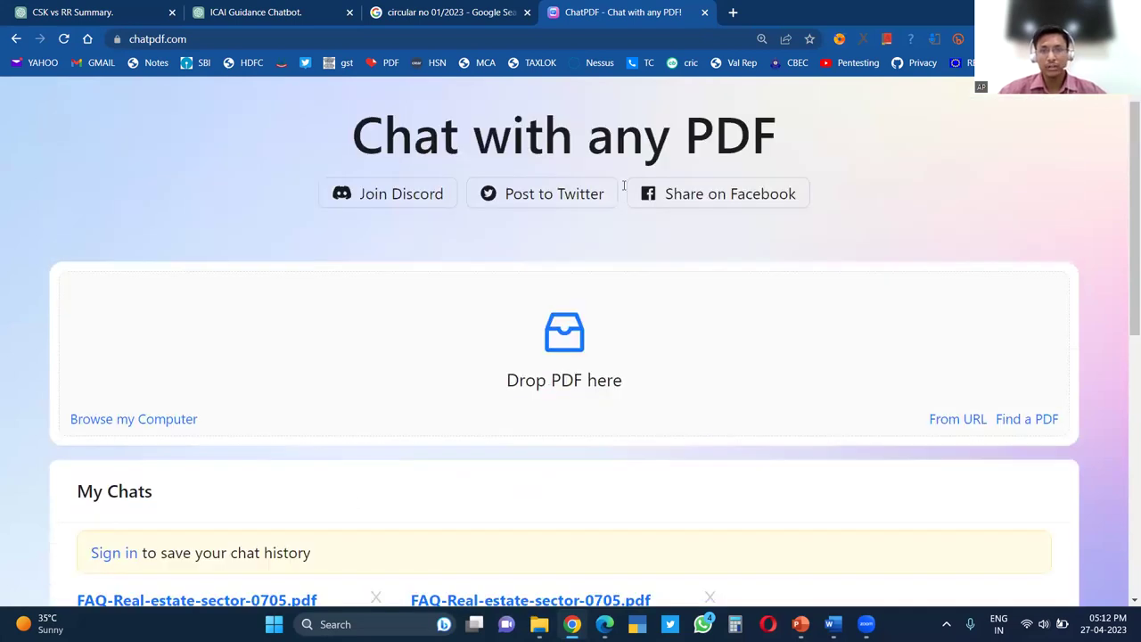
{"action": "scroll", "coordinate": [395, 283], "scroll_direction": "up", "scroll_amount": 1}
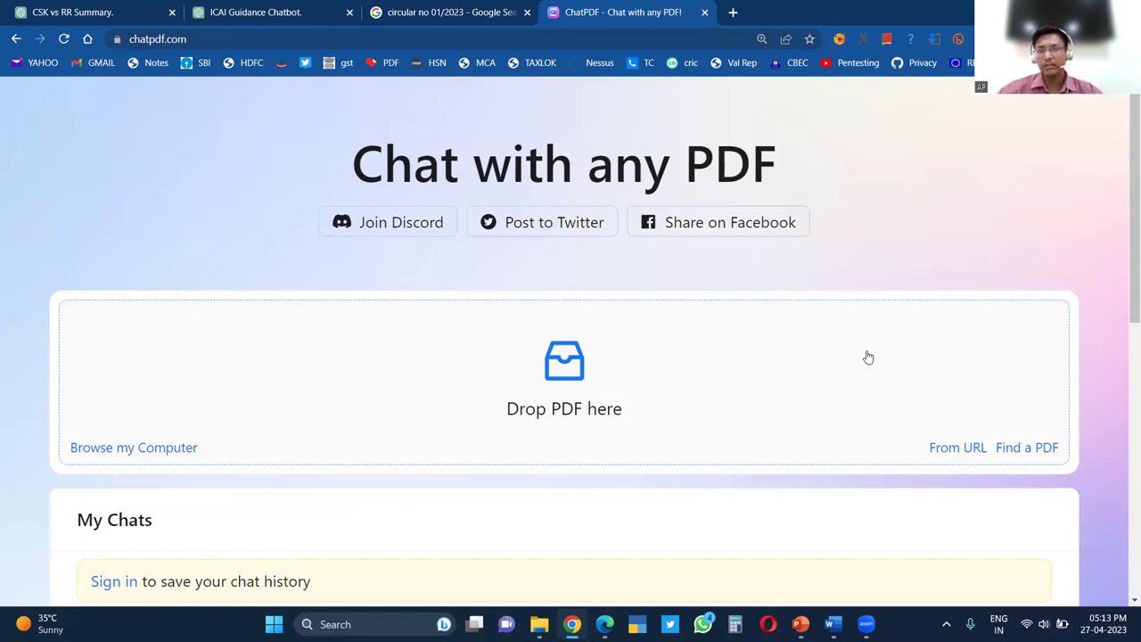
{"action": "scroll", "coordinate": [562, 391], "scroll_direction": "down", "scroll_amount": 1}
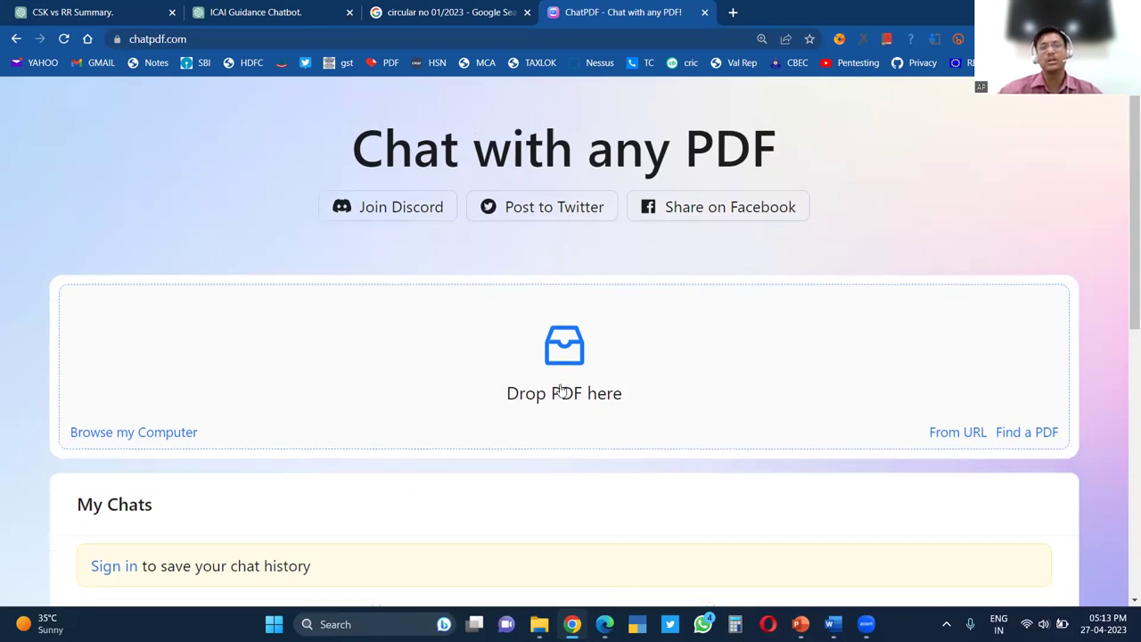
{"action": "scroll", "coordinate": [562, 390], "scroll_direction": "down", "scroll_amount": 7}
{"action": "scroll", "coordinate": [479, 273], "scroll_direction": "up", "scroll_amount": 4}
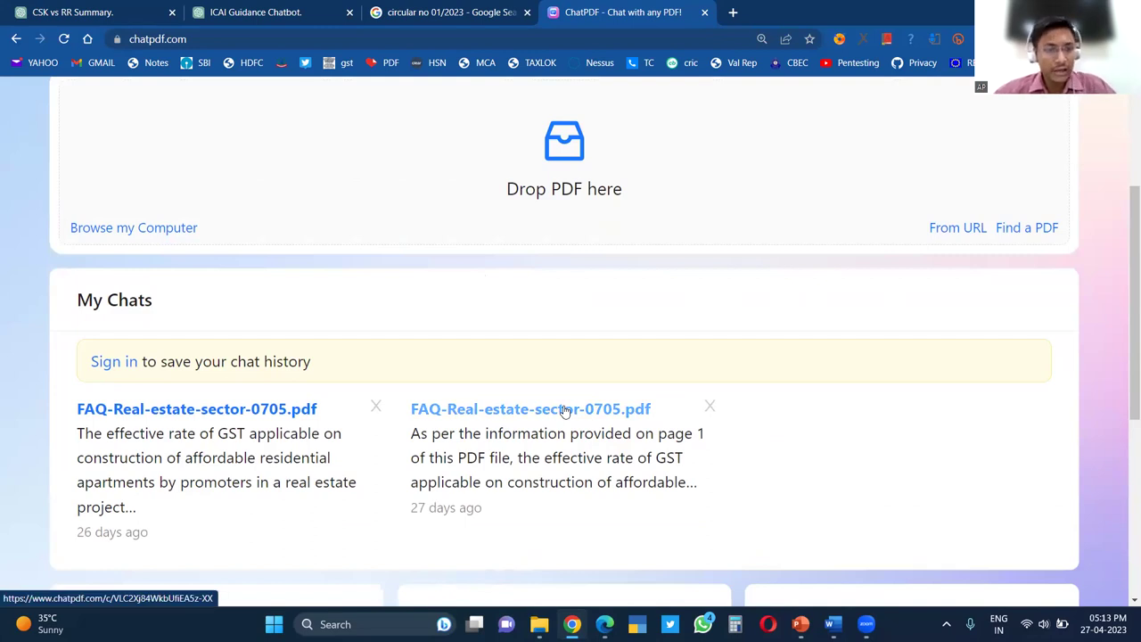
{"action": "left_click", "coordinate": [565, 411]}
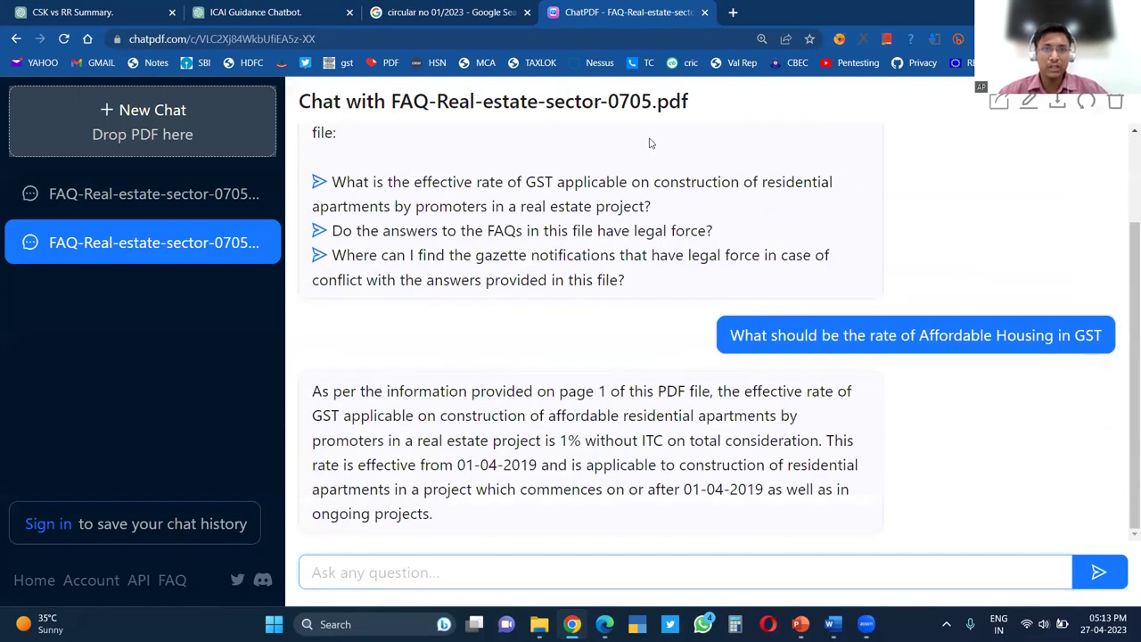
Ask the PDF 'What is the rate of tax on real estate projects' and select the answer's opening lines
{"action": "left_click", "coordinate": [416, 575]}
{"action": "type", "text": "What is t"}
{"action": "type", "text": "he rate of "}
{"action": "type", "text": "tax on acco"}
{"action": "key", "text": "BackSpace"}
{"action": "key", "text": "BackSpace"}
{"action": "type", "text": "real es"}
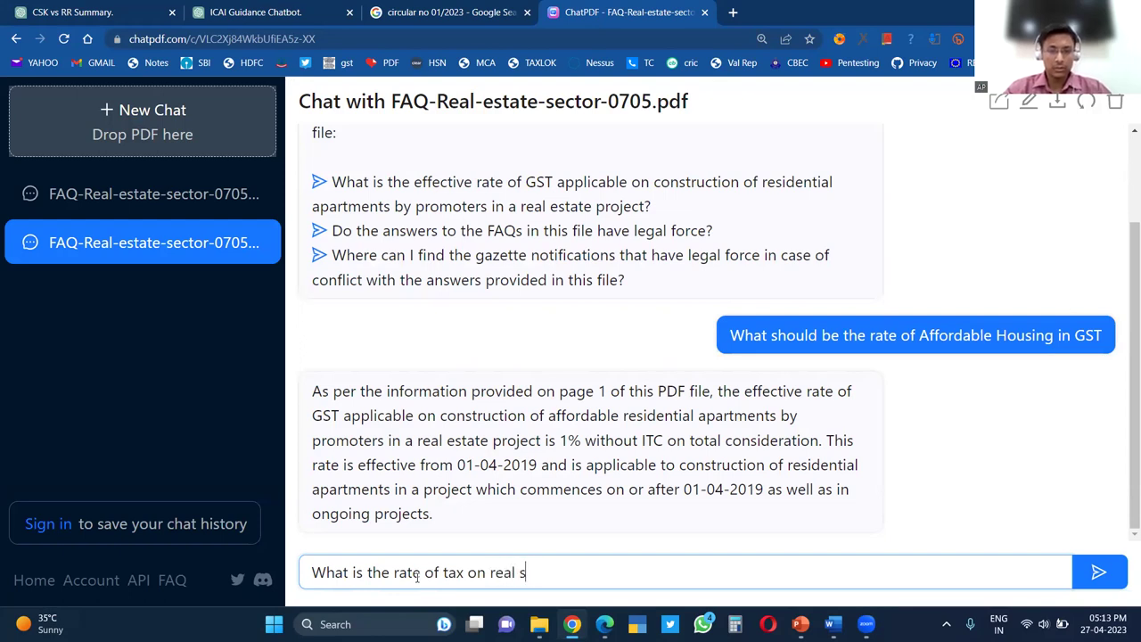
{"action": "type", "text": "tate projects"}
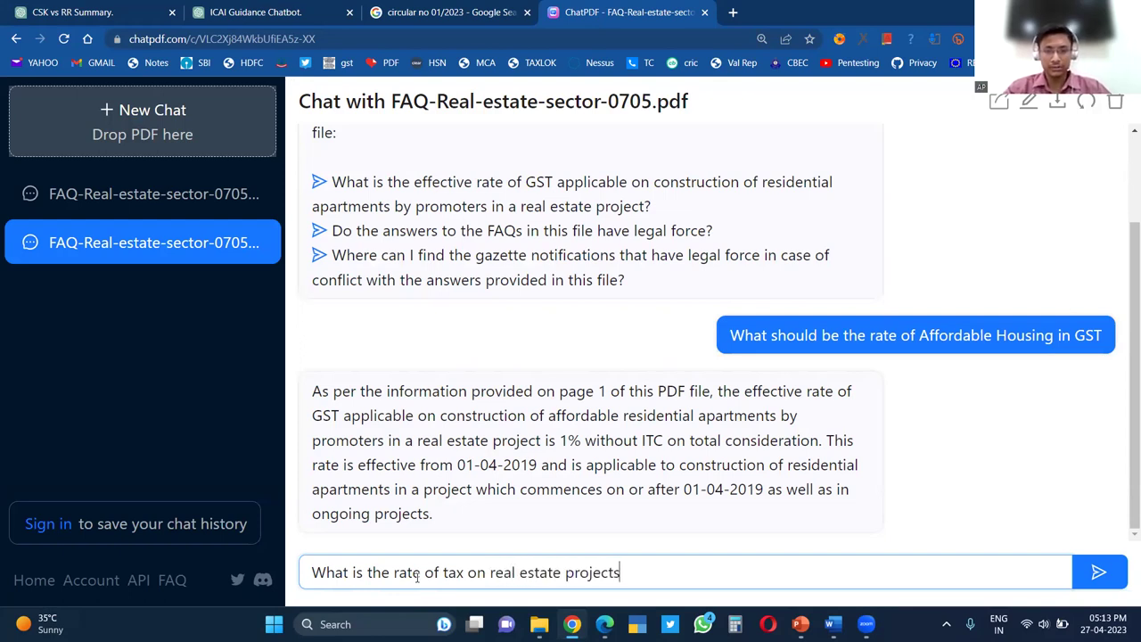
{"action": "key", "text": "Return"}
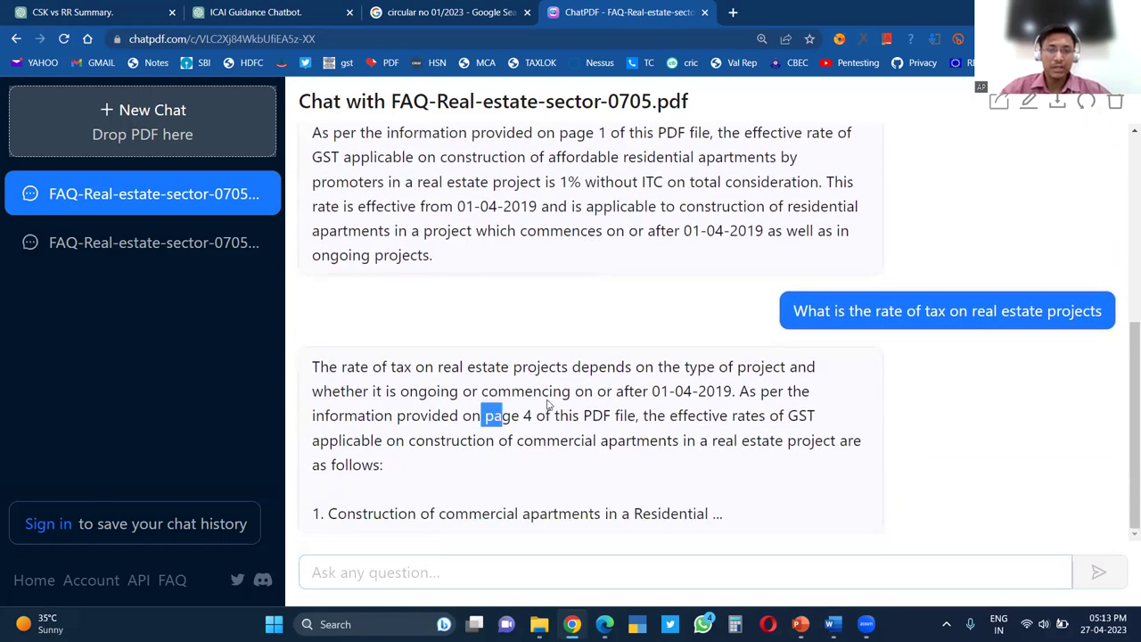
{"action": "left_click_drag", "start_coordinate": [312, 367], "coordinate": [630, 419]}
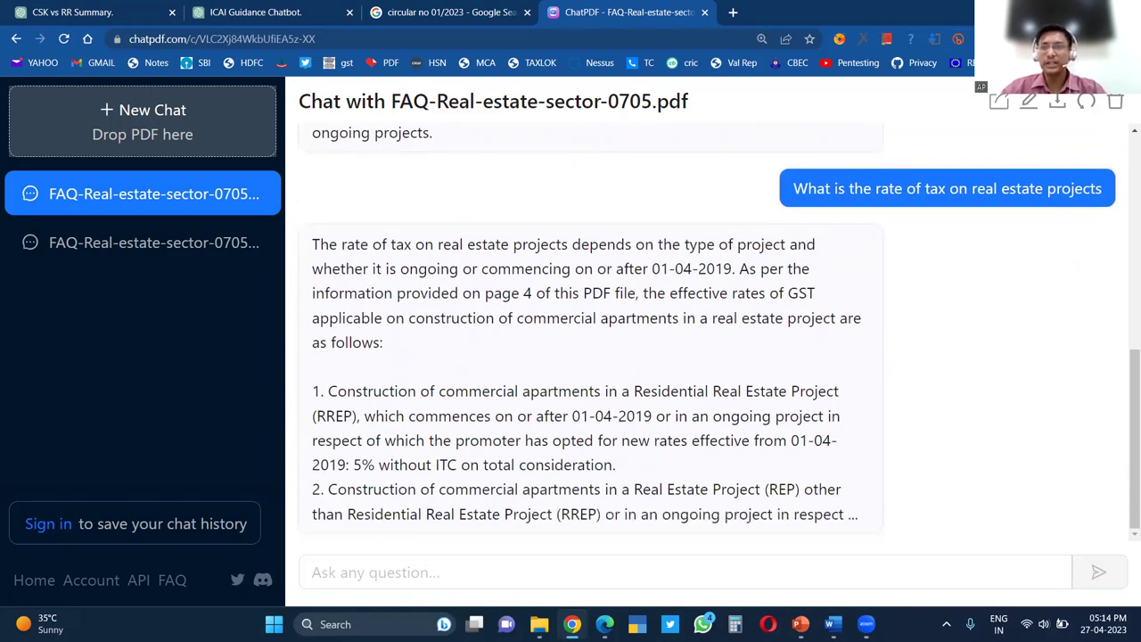
{"action": "left_click", "coordinate": [934, 38]}
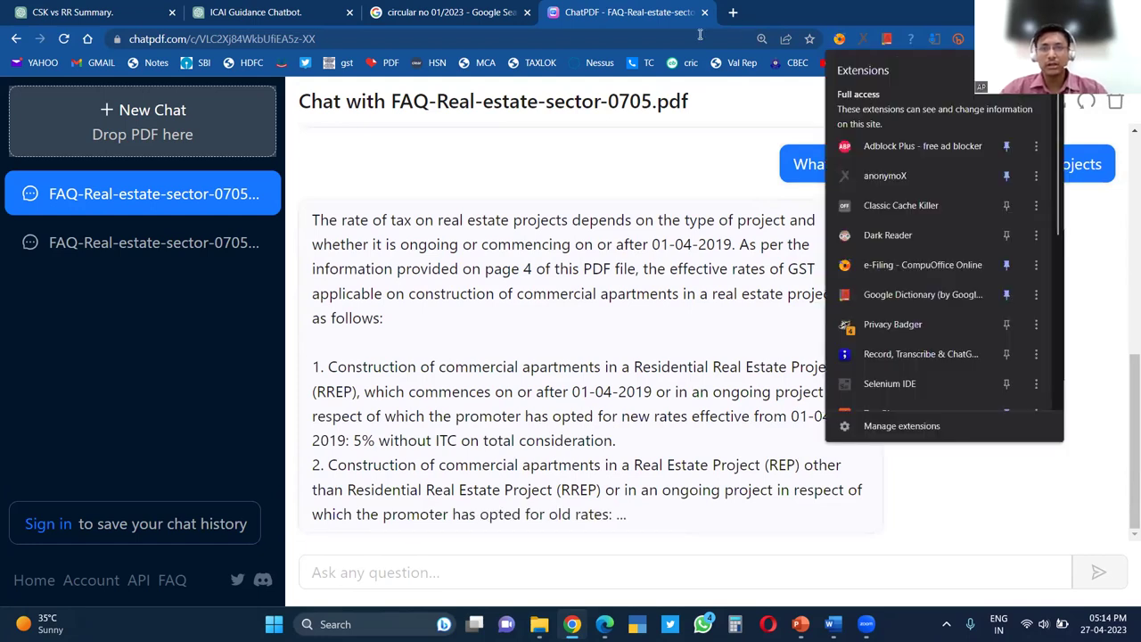
Open the Text Blaze dashboard in a new tab
{"action": "left_click", "coordinate": [754, 7]}
{"action": "left_click", "coordinate": [733, 12]}
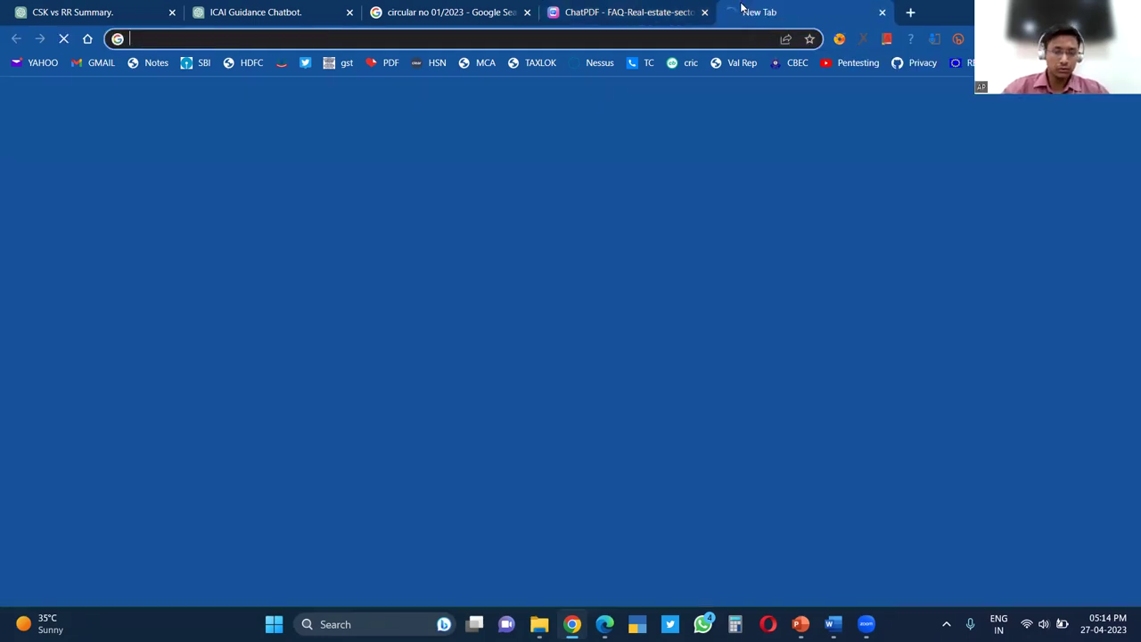
{"action": "type", "text": "dash"}
{"action": "key", "text": "Return"}
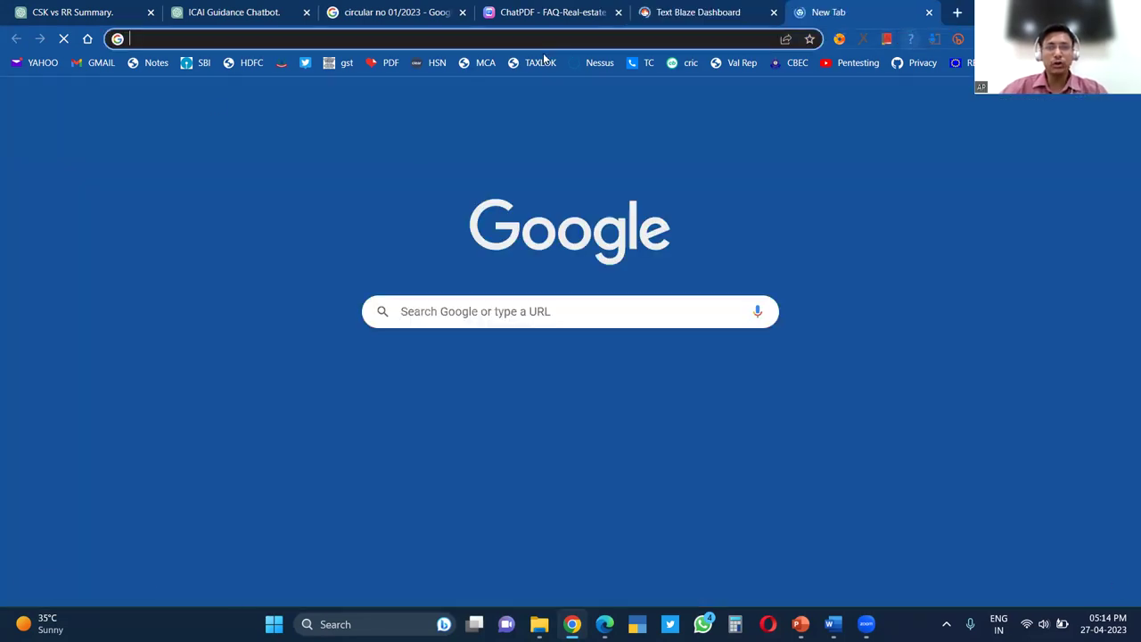
Load a blank editable data:text/html page and try typing a /auditdata snippet shortcut
{"action": "type", "text": "data:text/html, <html contenteditable>"}
{"action": "key", "text": "Return"}
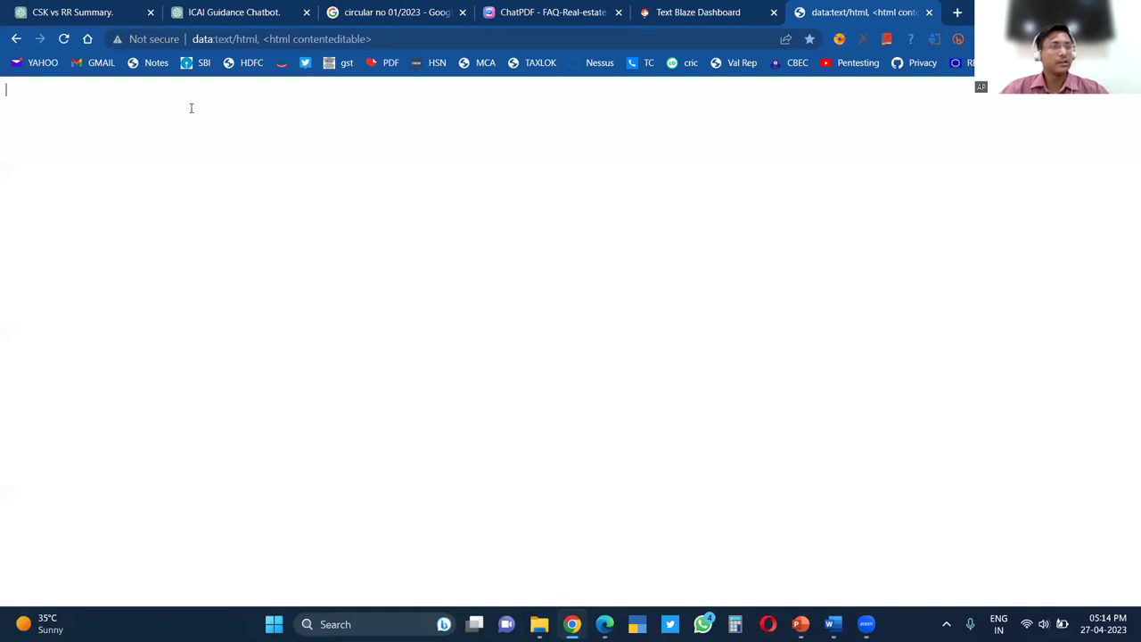
{"action": "type", "text": "/auditdata"}
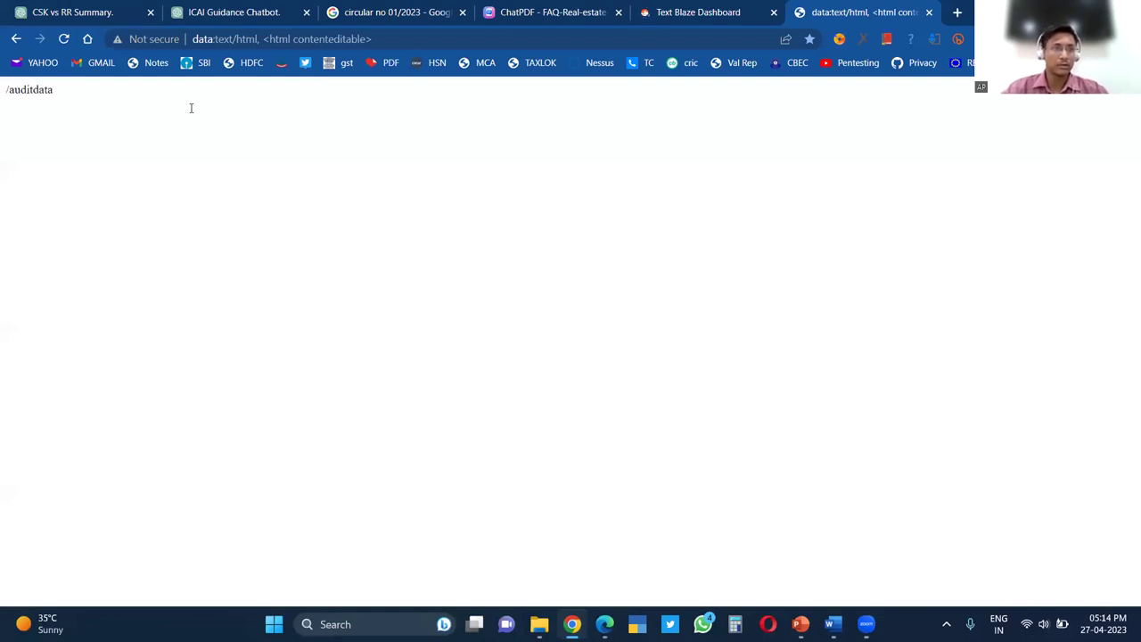
{"action": "key", "text": "BackSpace"}
{"action": "key", "text": "BackSpace"}
{"action": "key", "text": "BackSpace"}
{"action": "key", "text": "BackSpace"}
{"action": "key", "text": "BackSpace"}
{"action": "type", "text": "m"}
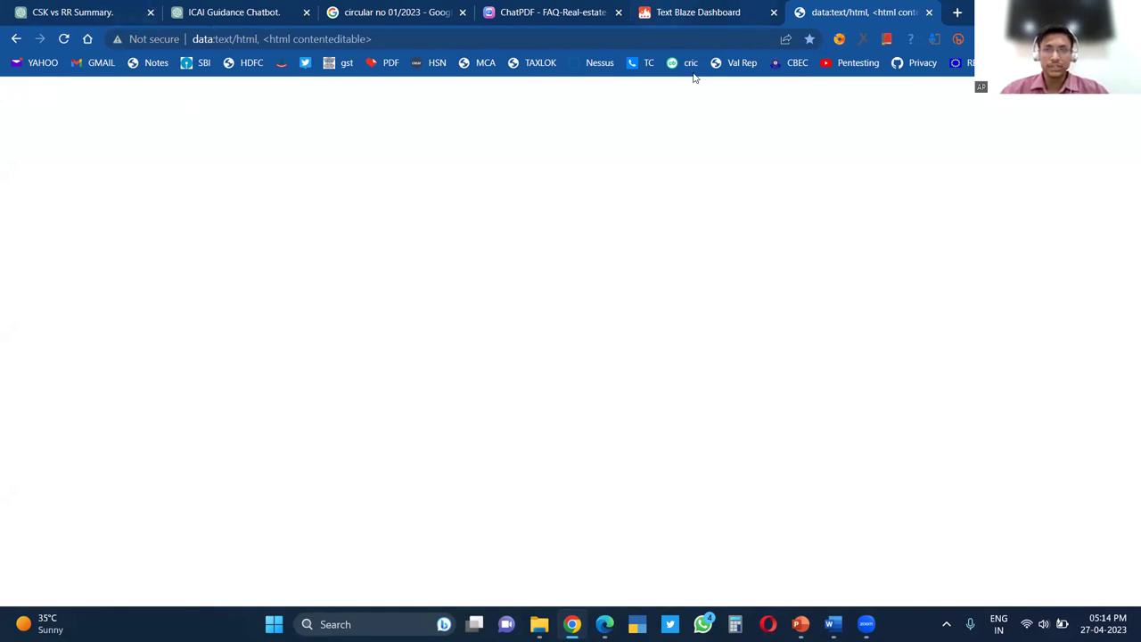
Inspect the Audit Data snippet's /auditdata shortcut and email body in Text Blaze, then load the Gmail inbox
{"action": "key", "text": "ctrl+shift+Tab"}
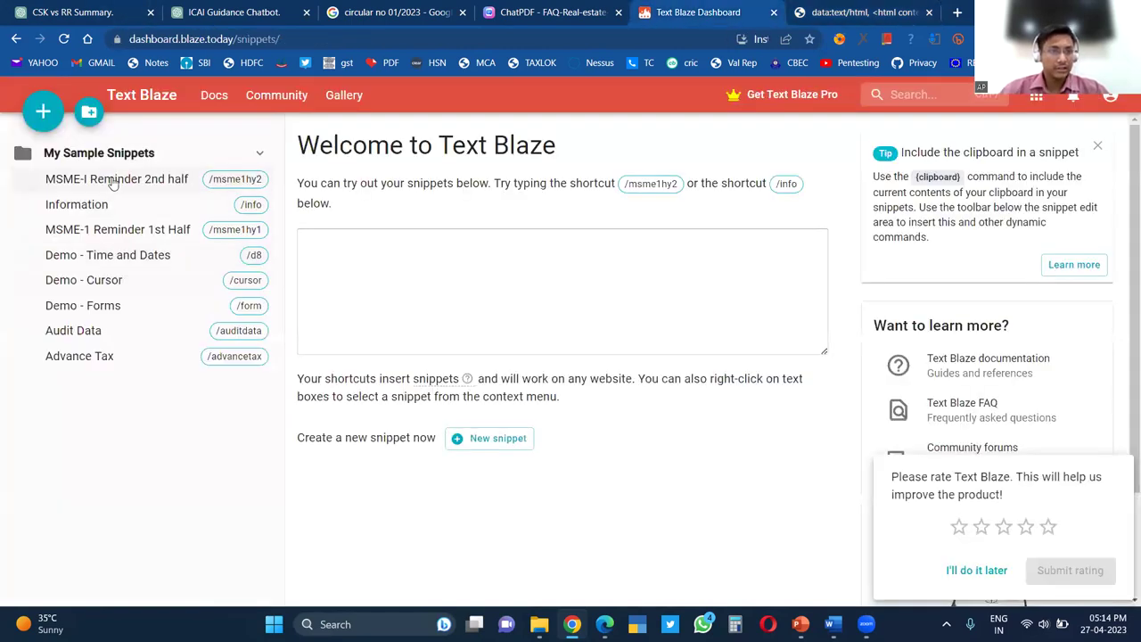
{"action": "left_click", "coordinate": [114, 179]}
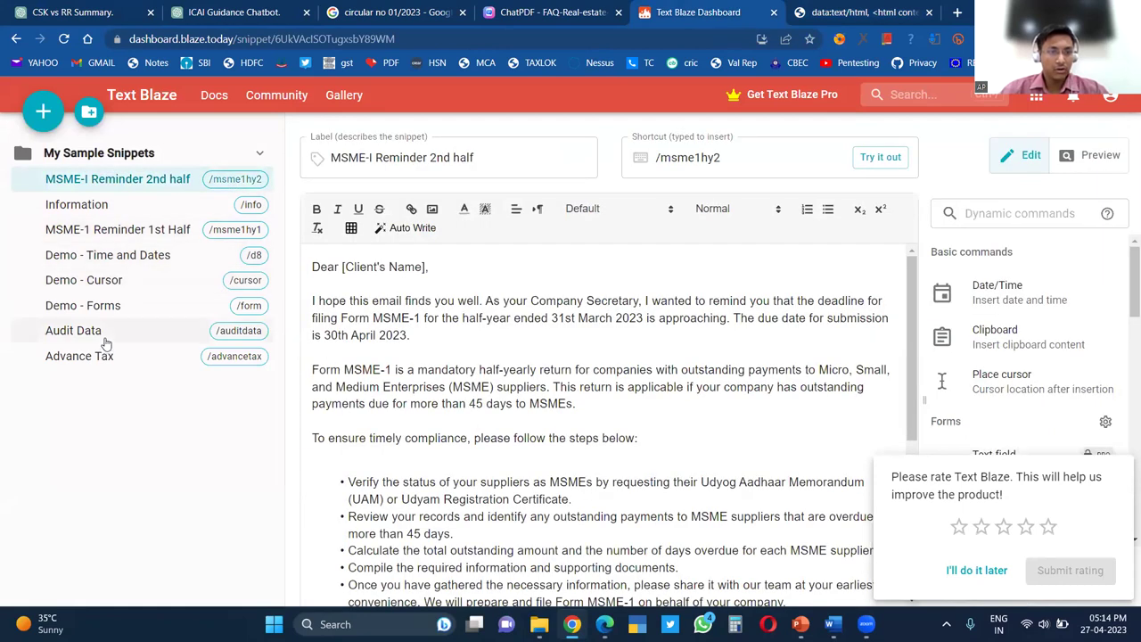
{"action": "left_click", "coordinate": [103, 334]}
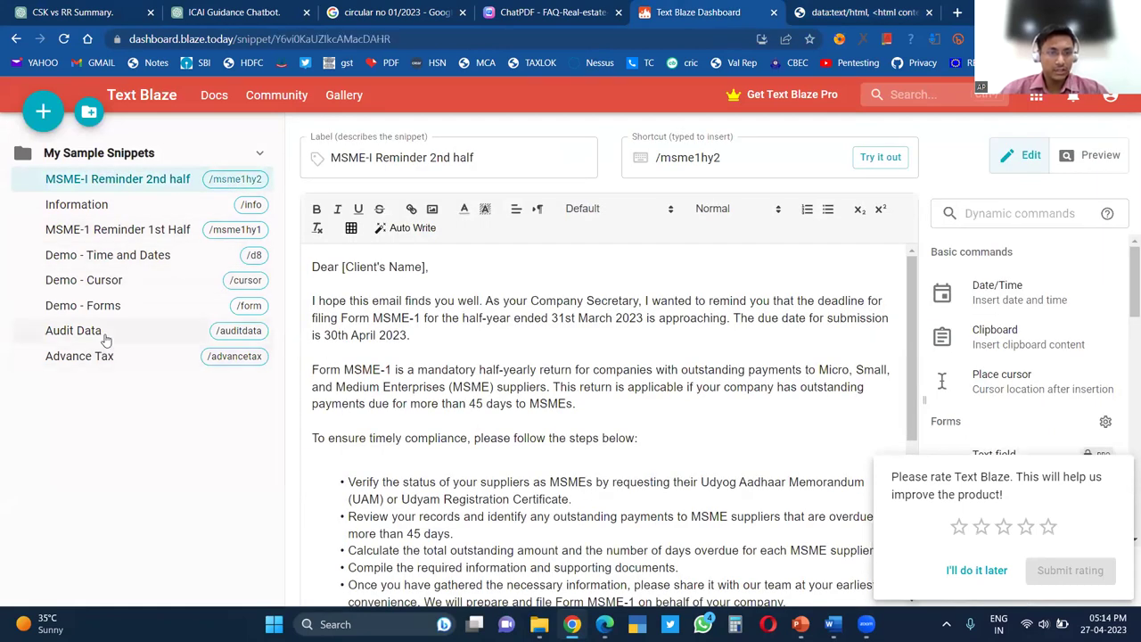
{"action": "left_click", "coordinate": [729, 164]}
{"action": "key", "text": "ctrl+a"}
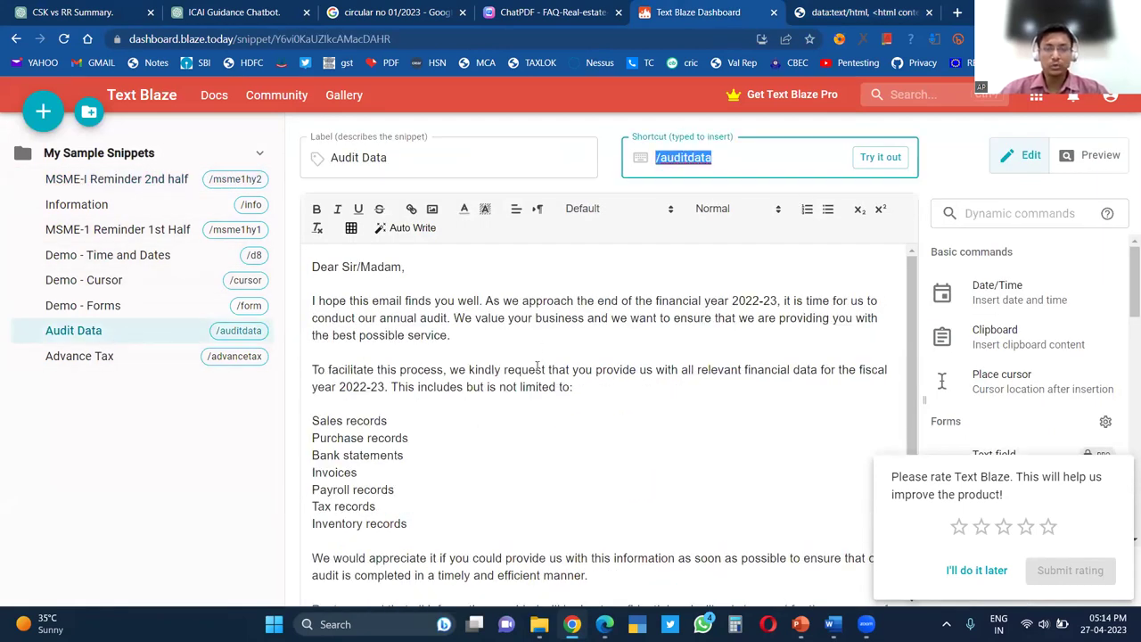
{"action": "left_click", "coordinate": [630, 272]}
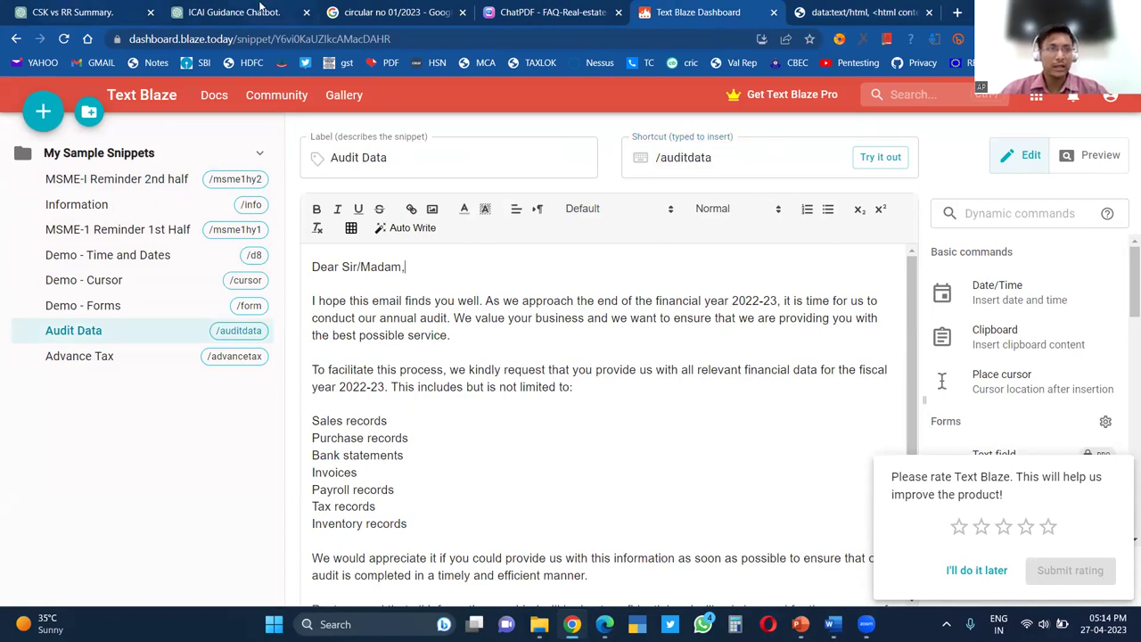
{"action": "left_click", "coordinate": [127, 11]}
{"action": "left_click", "coordinate": [112, 63]}
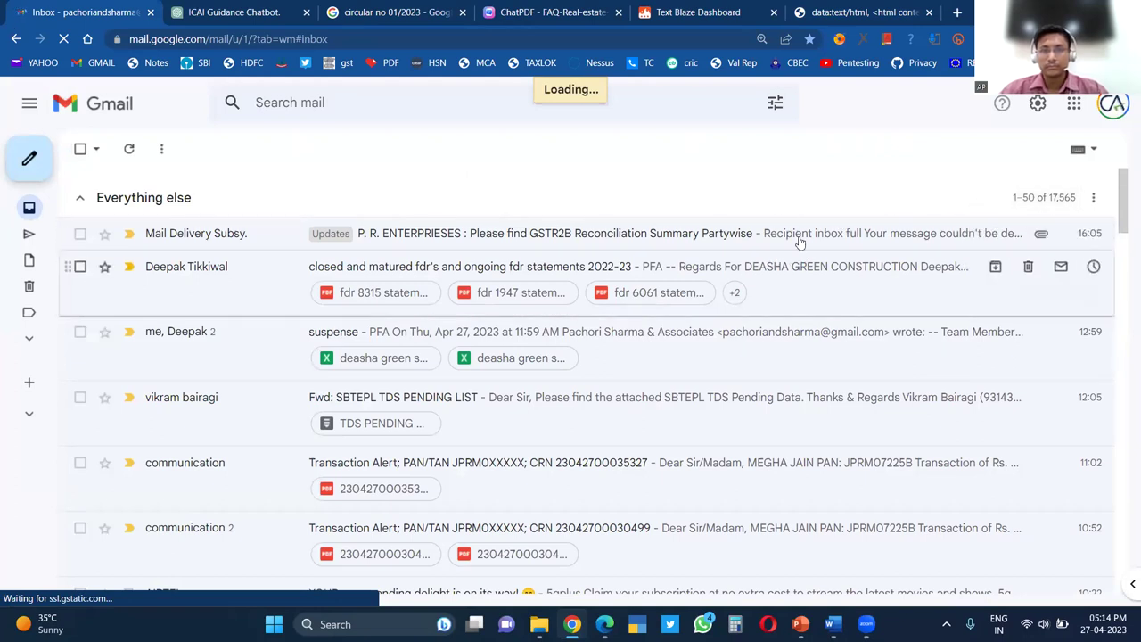
Compose a new Gmail message addressed to the suggested contact
{"action": "key", "text": "c"}
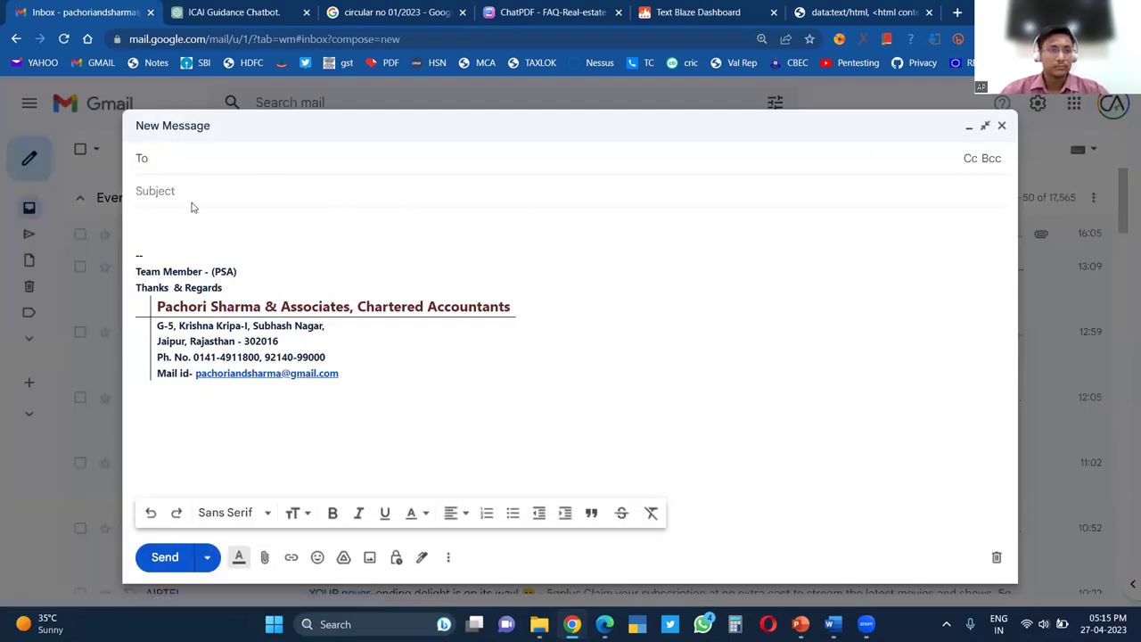
{"action": "left_click", "coordinate": [194, 221]}
{"action": "left_click", "coordinate": [202, 156]}
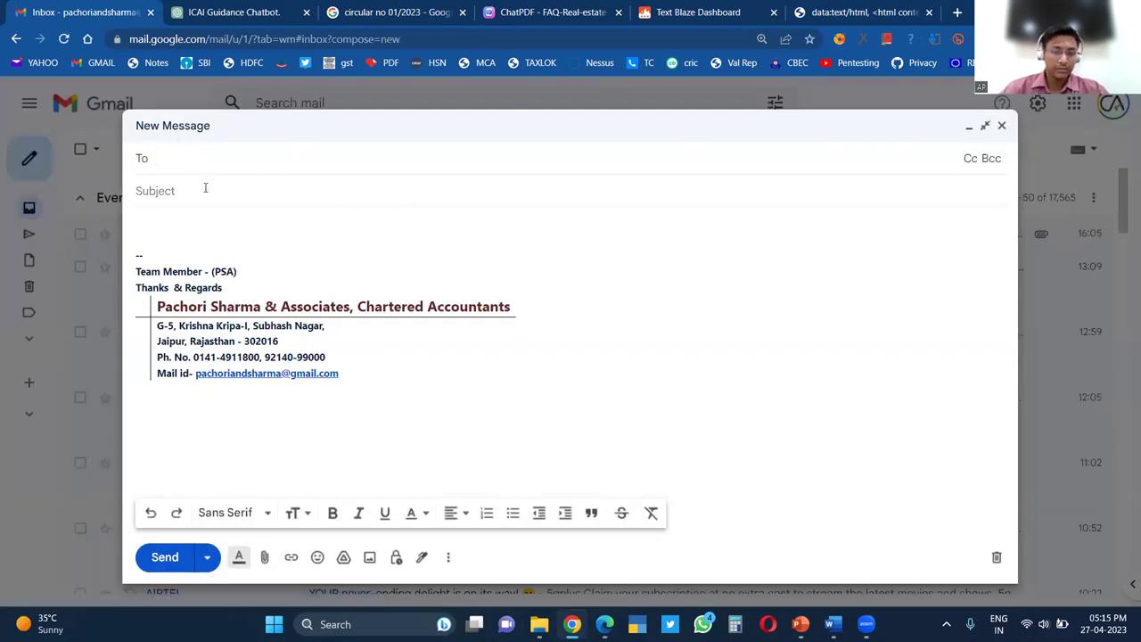
{"action": "type", "text": "akhil"}
{"action": "key", "text": "Down"}
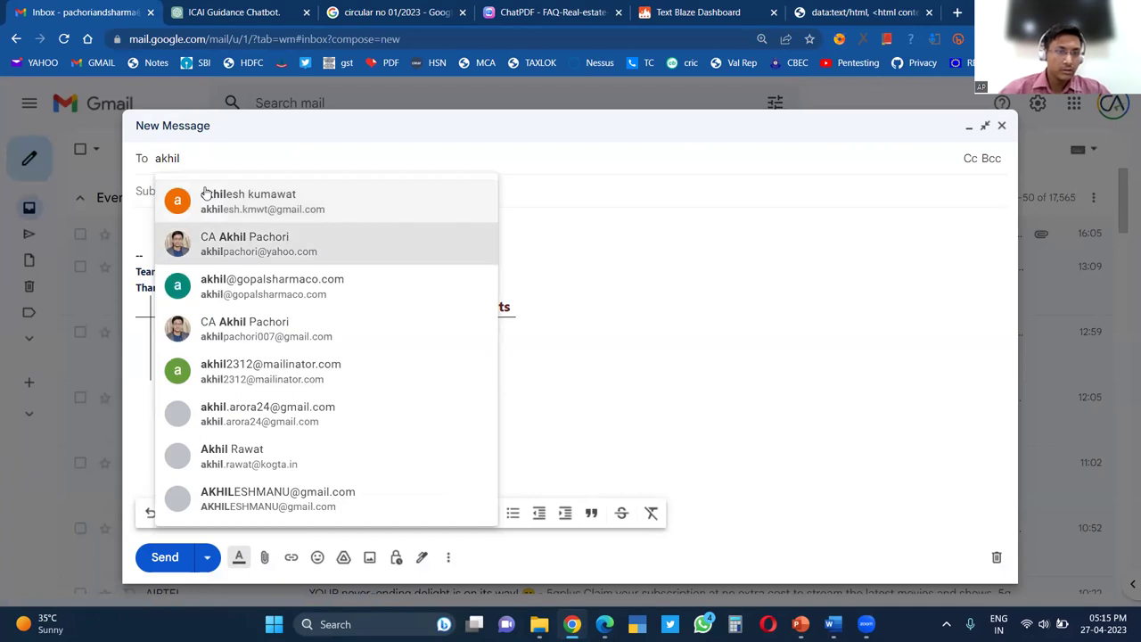
{"action": "key", "text": "Return"}
{"action": "left_click", "coordinate": [174, 211]}
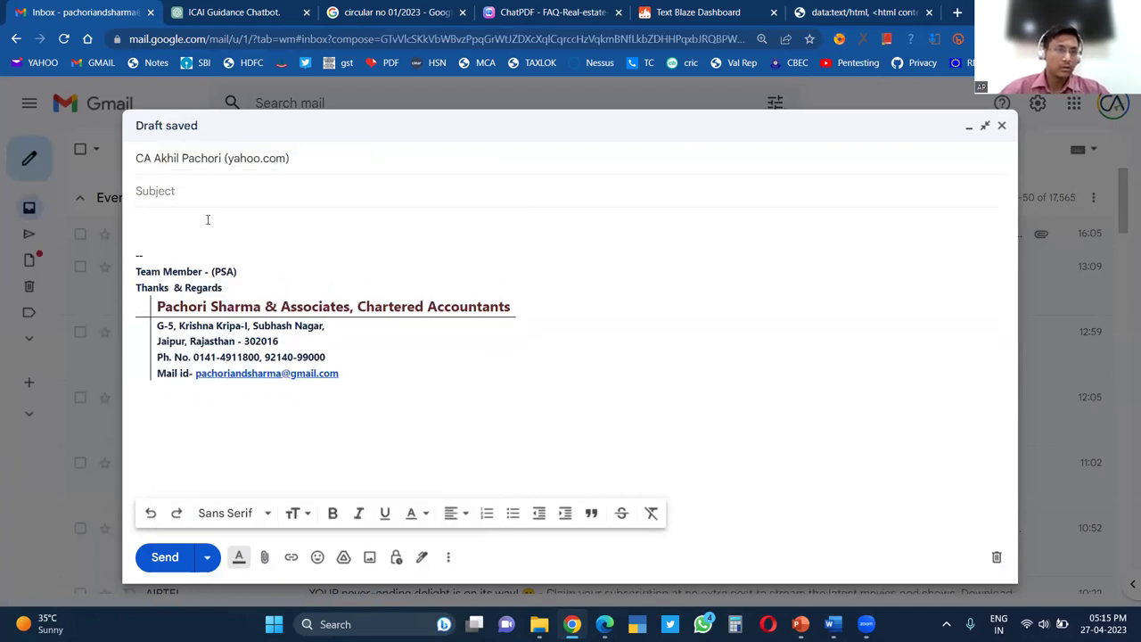
Expand the audit-data snippet into the body, then clear it and retype the shortcut after checking Text Blaze
{"action": "left_click", "coordinate": [201, 225]}
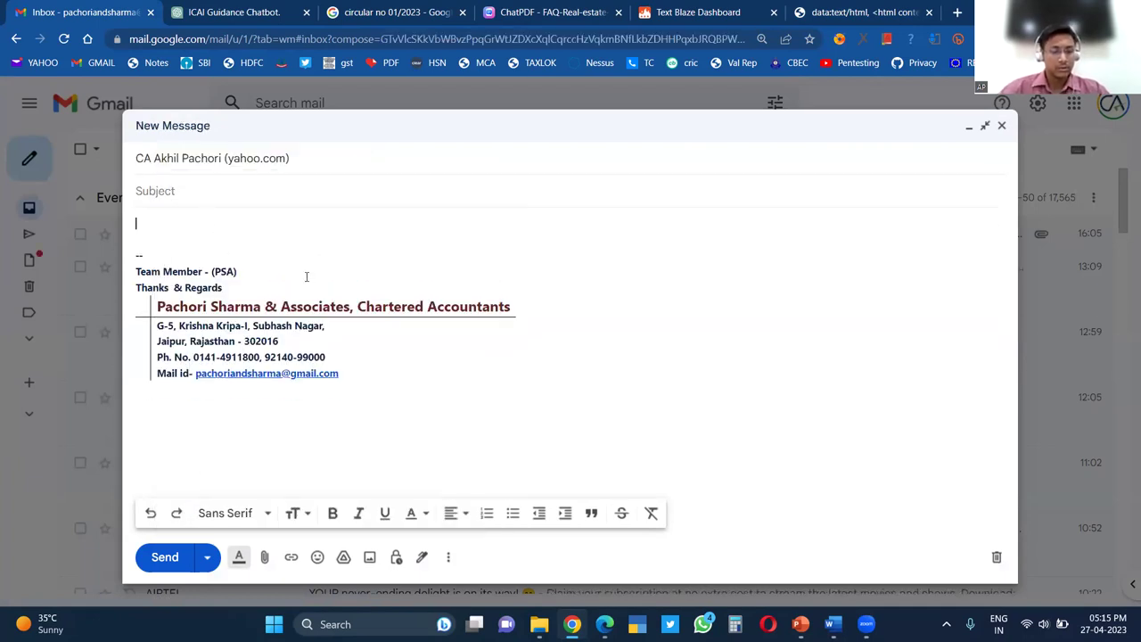
{"action": "type", "text": "/"}
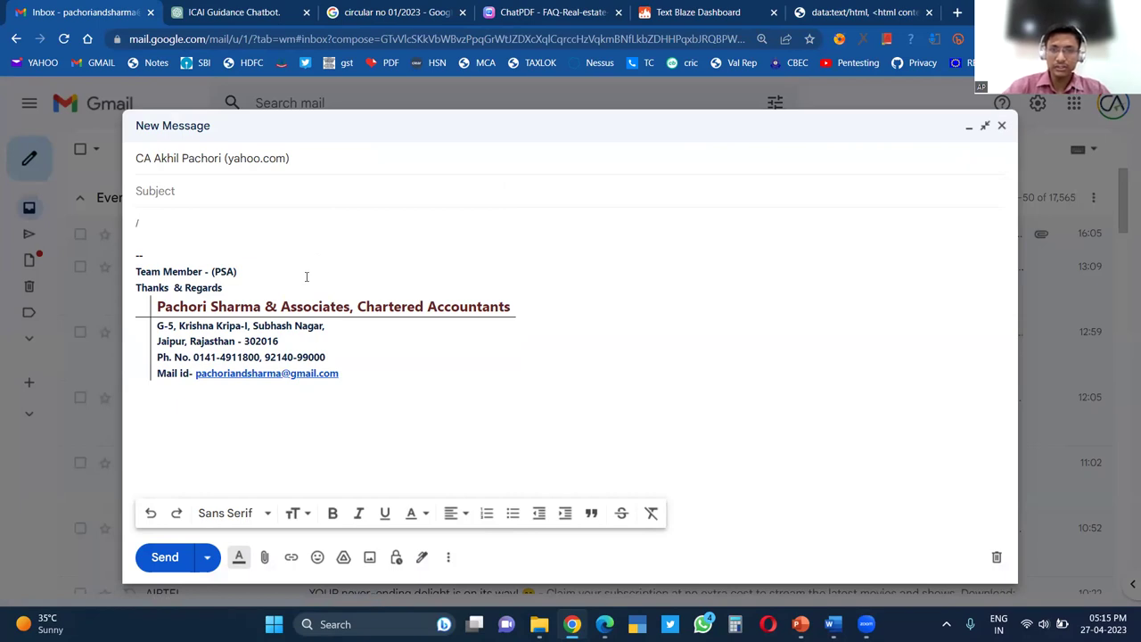
{"action": "type", "text": "auc"}
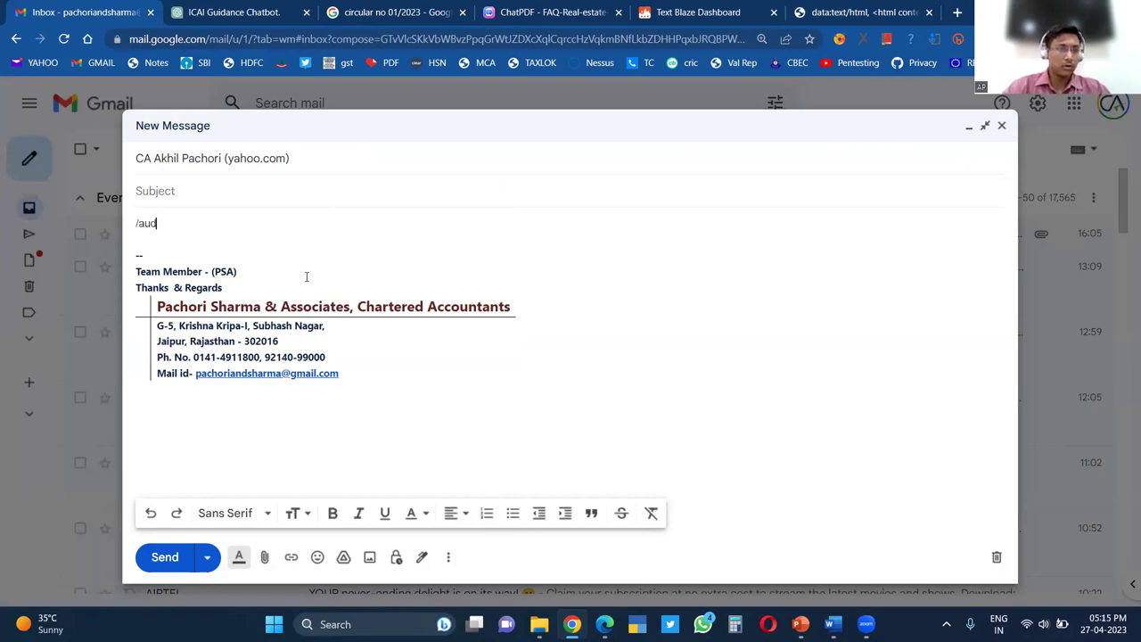
{"action": "type", "text": "itda"}
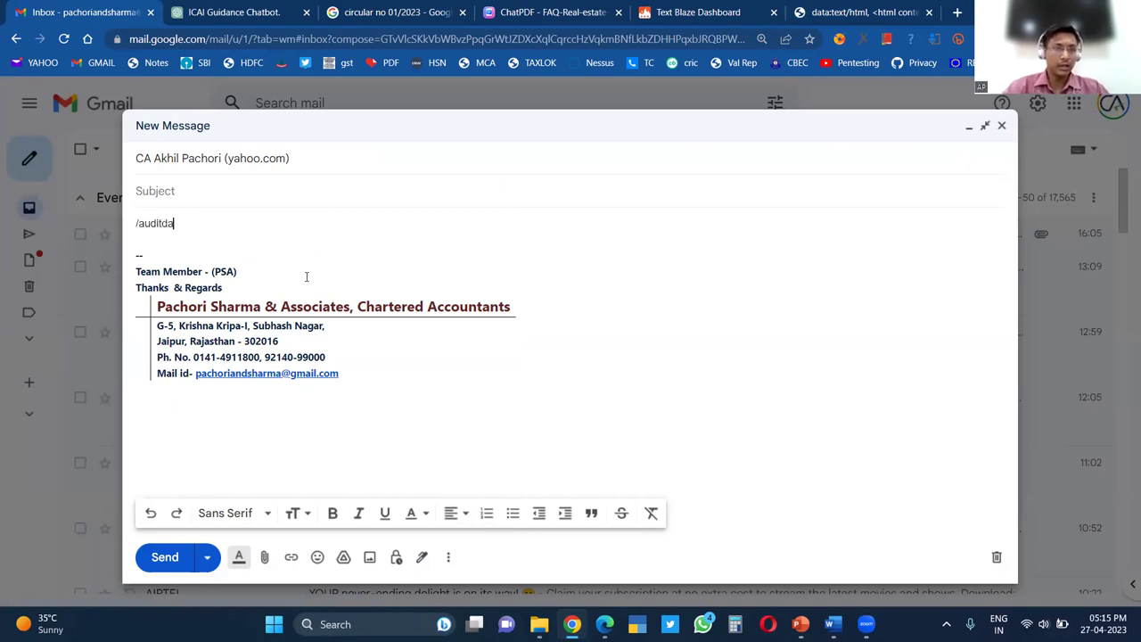
{"action": "type", "text": "r"}
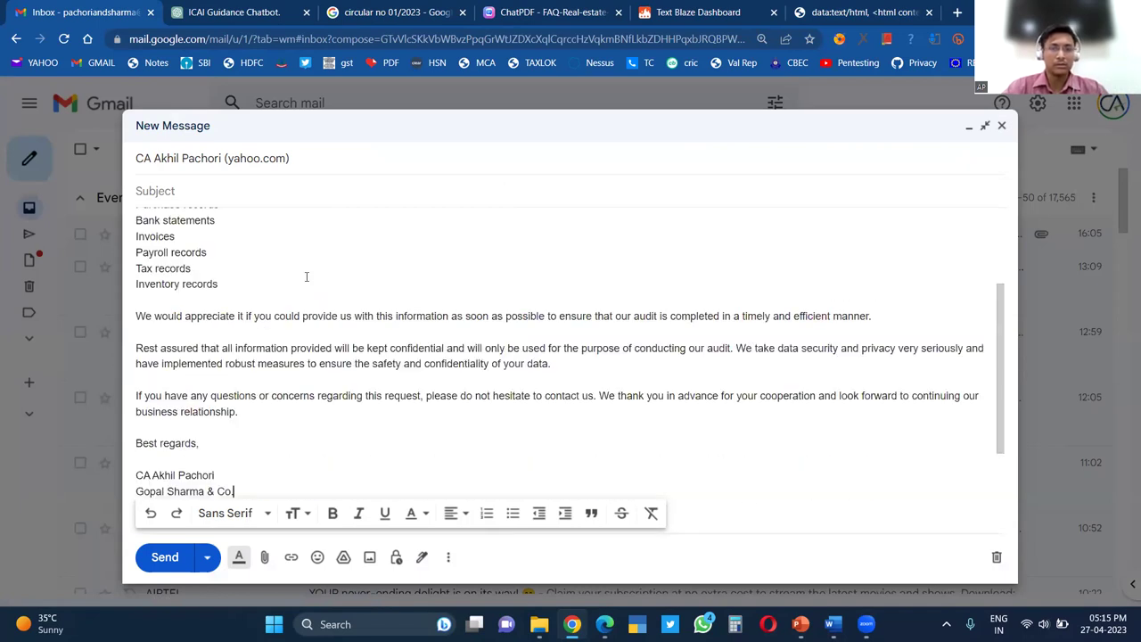
{"action": "scroll", "coordinate": [323, 303], "scroll_direction": "up", "scroll_amount": 3}
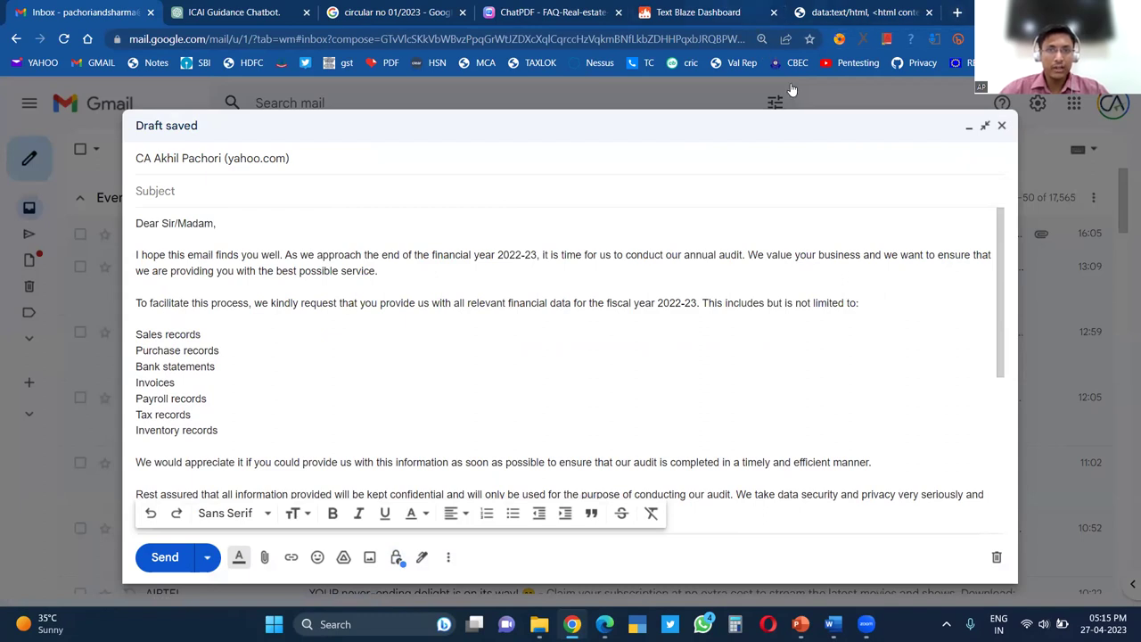
{"action": "left_click", "coordinate": [727, 12]}
{"action": "left_click_drag", "start_coordinate": [311, 279], "coordinate": [370, 583]}
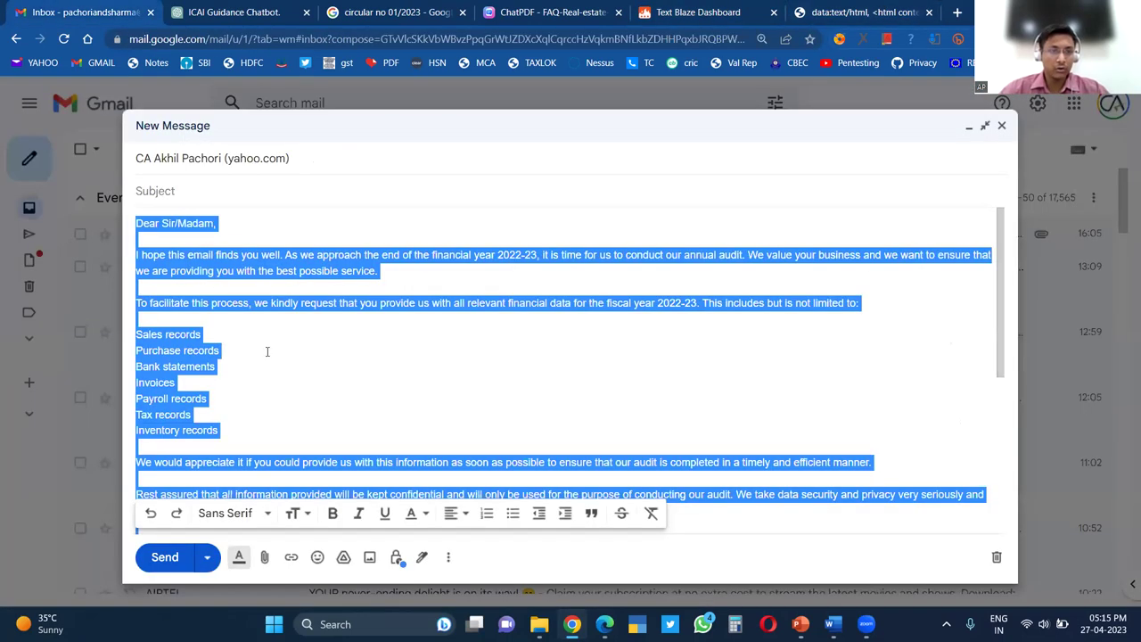
{"action": "key", "text": "BackSpace"}
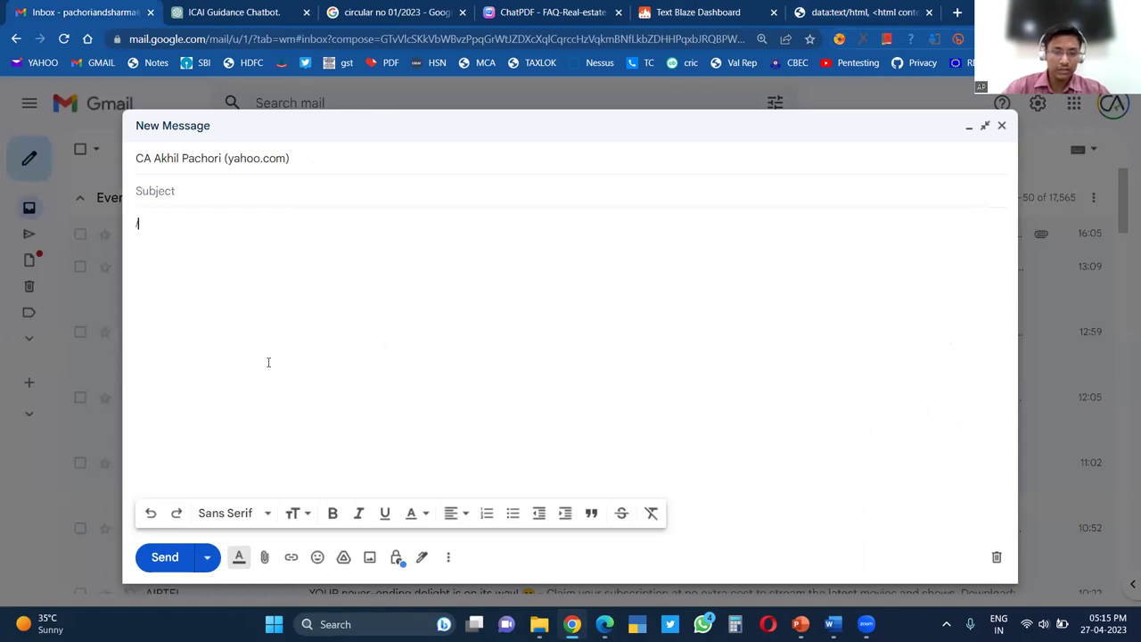
{"action": "type", "text": "/auditor"}
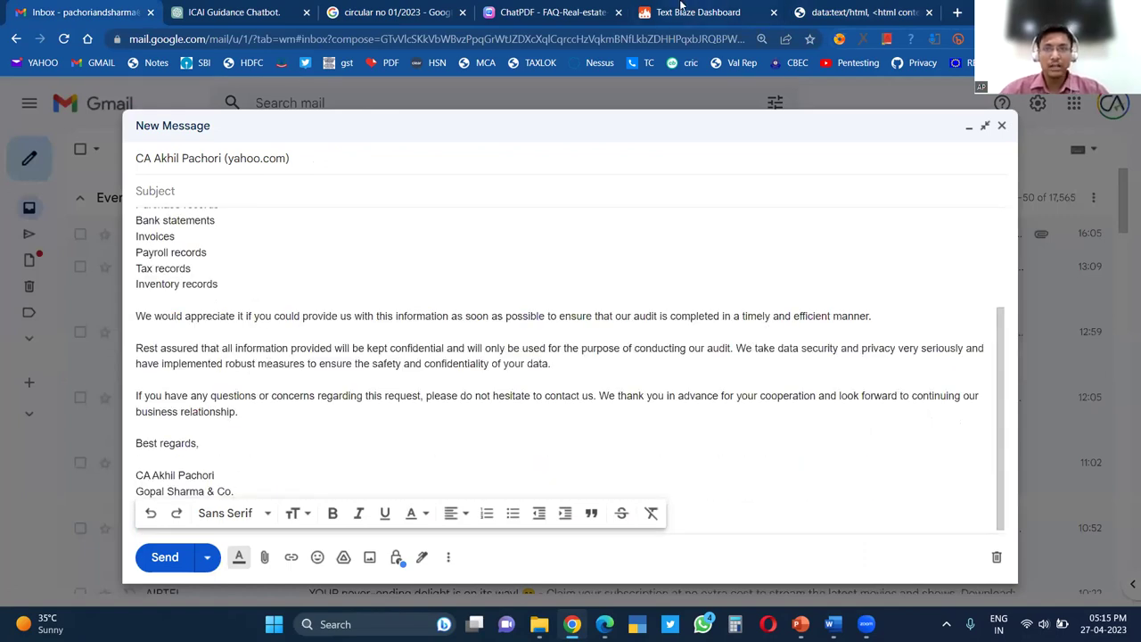
View the Advance Tax snippet in Text Blaze, then erase the draft's audit-data body
{"action": "left_click", "coordinate": [683, 11]}
{"action": "left_click", "coordinate": [108, 361]}
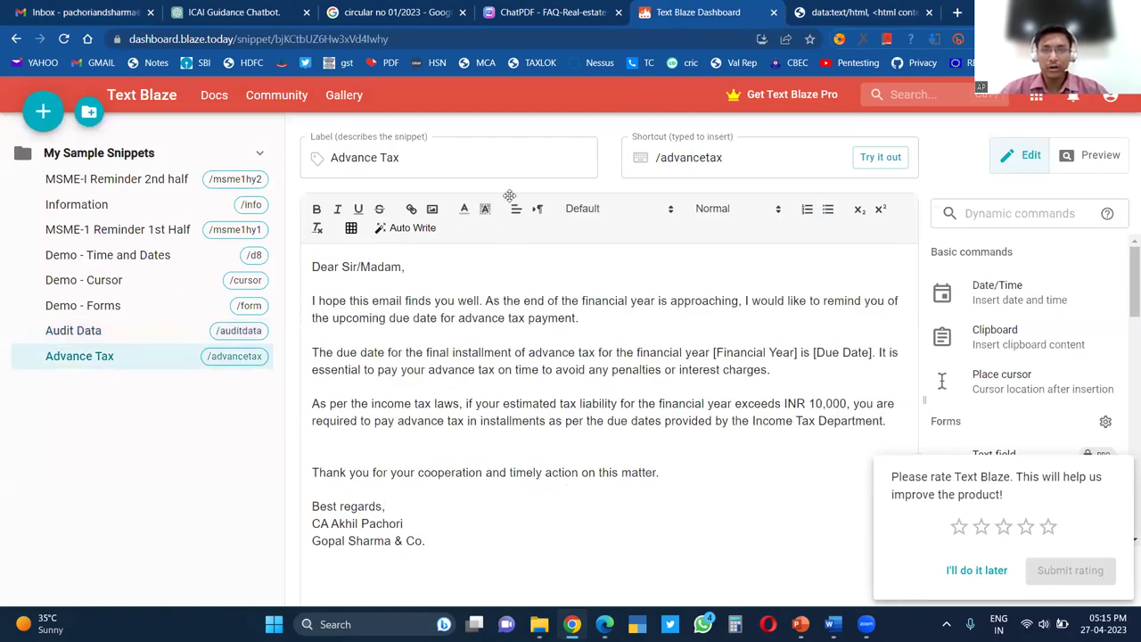
{"action": "left_click", "coordinate": [44, 8]}
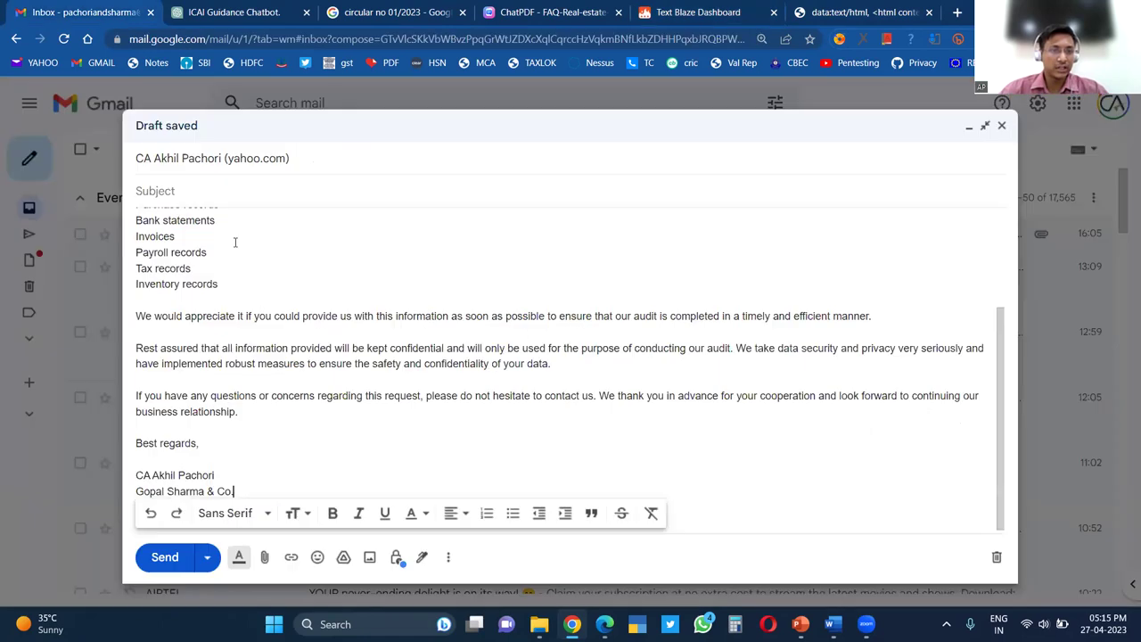
{"action": "key", "text": "ctrl+a"}
{"action": "key", "text": "Delete"}
Expand /advancetax into the draft body, then delete the reminder text
{"action": "type", "text": "/advancetax"}
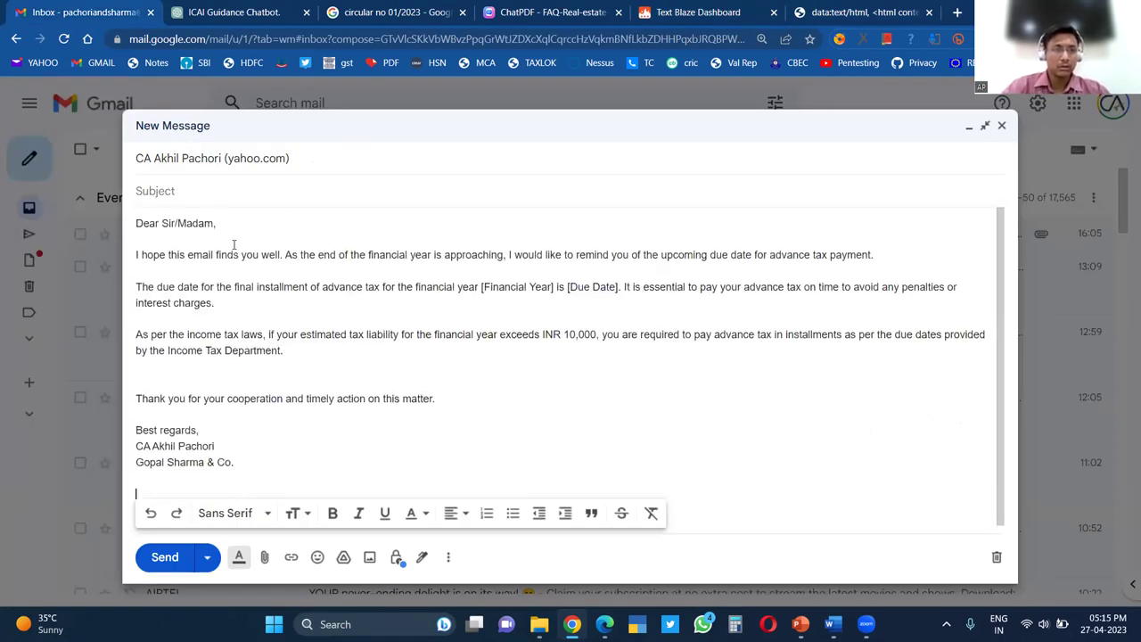
{"action": "key", "text": "ctrl+a"}
{"action": "key", "text": "Delete"}
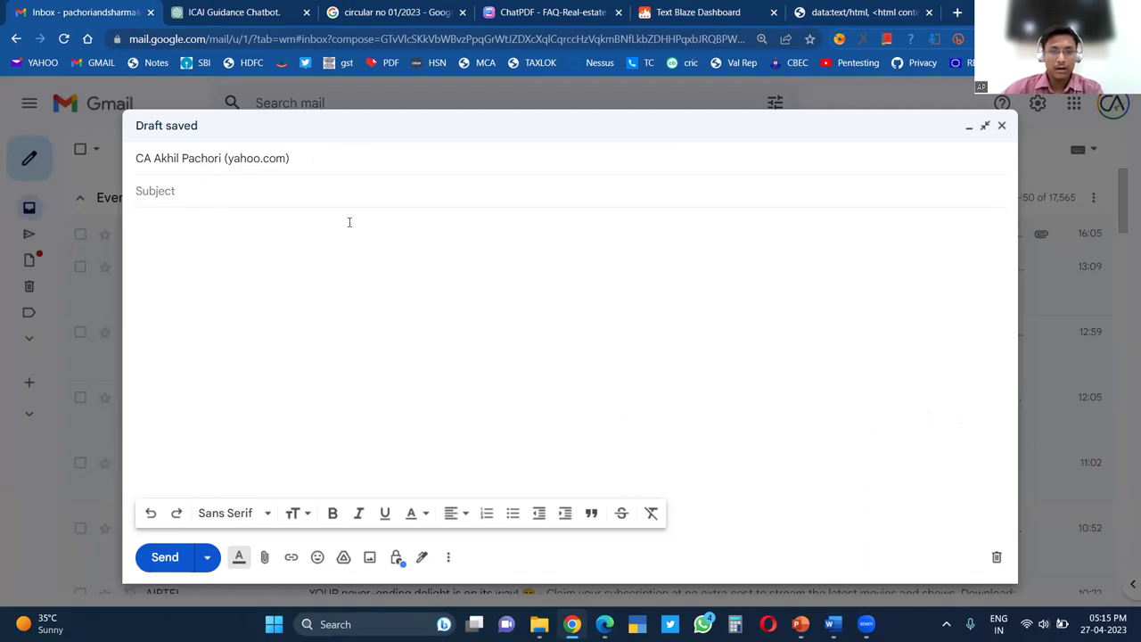
Return to the running PowerPoint slideshow and advance to slide 26
{"action": "mouse_move", "coordinate": [801, 624]}
{"action": "left_click", "coordinate": [878, 552]}
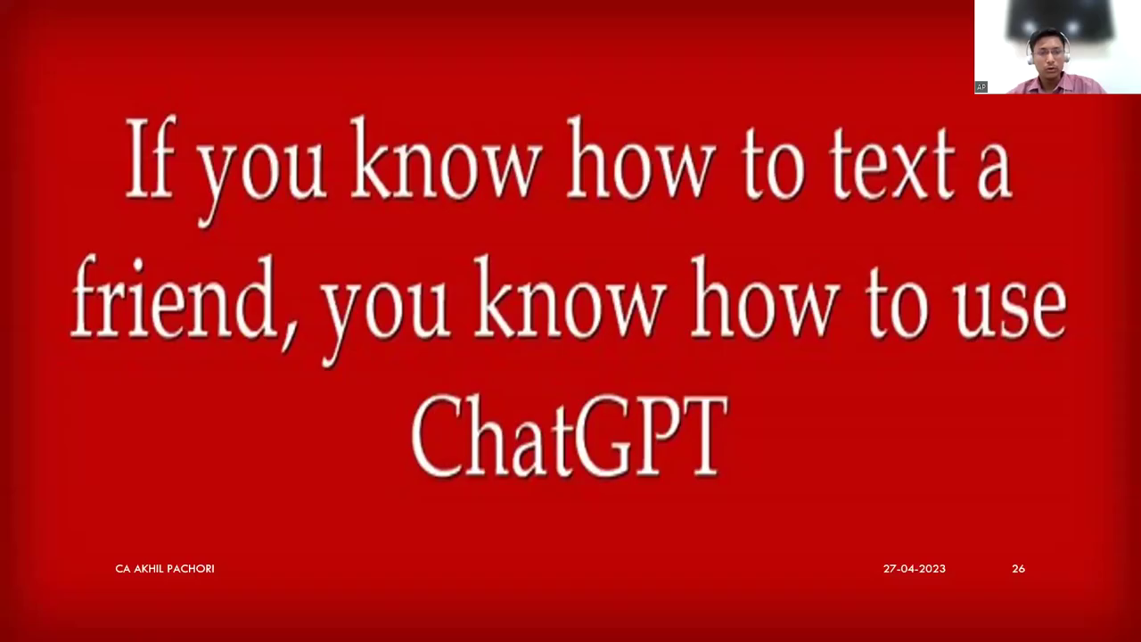
{"action": "key", "text": "Right"}
Step the slideshow forward one slide and back again
{"action": "key", "text": "Left"}
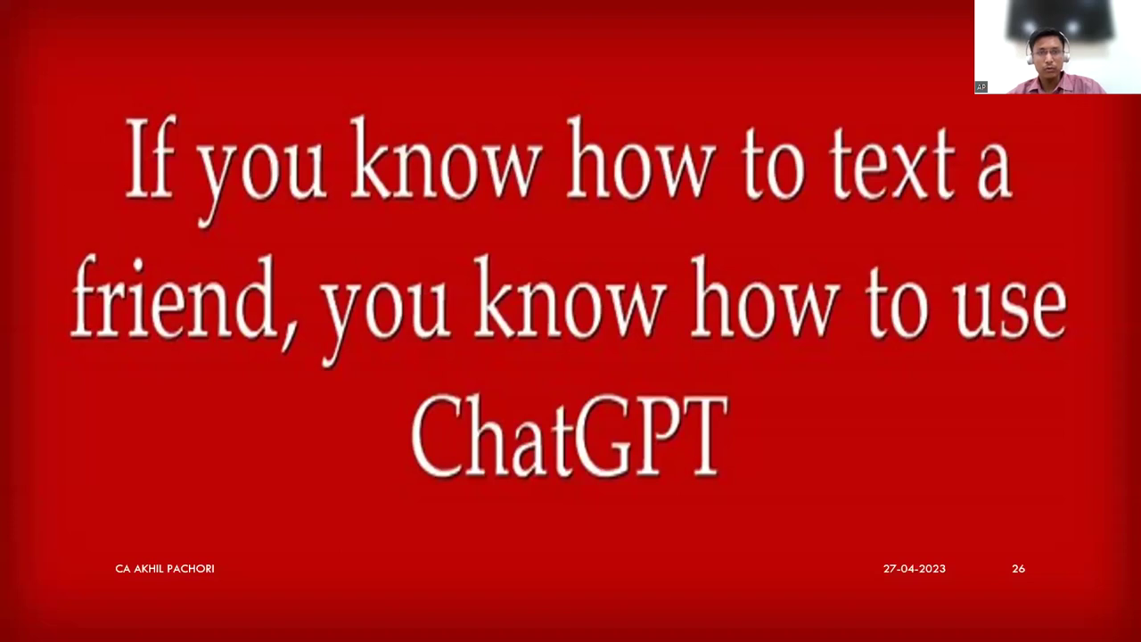